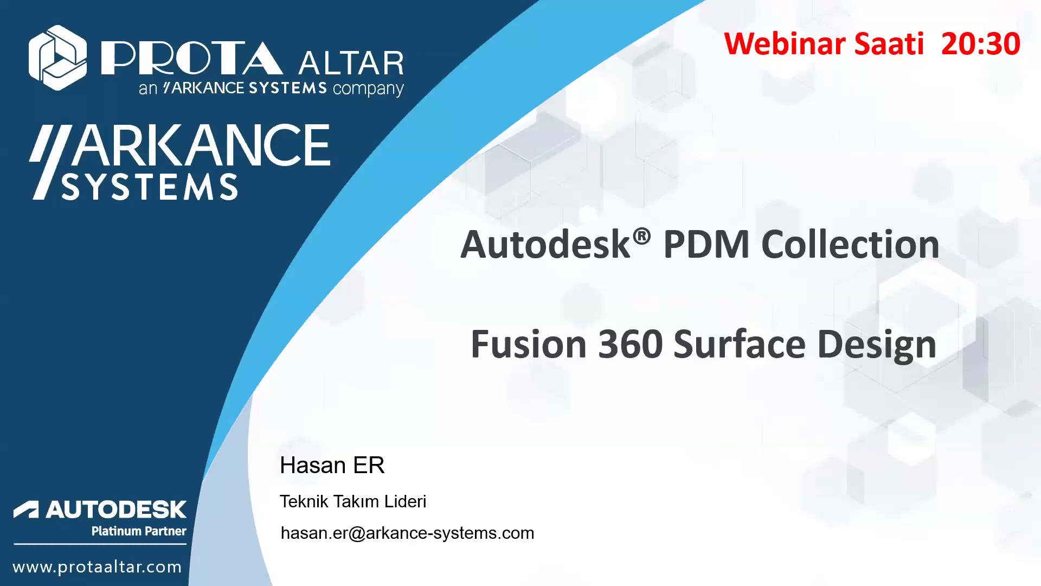
Advance through the presenter biography, company history and MONNOYEUR group slides, then end the show.
{"action": "key", "text": "Right"}
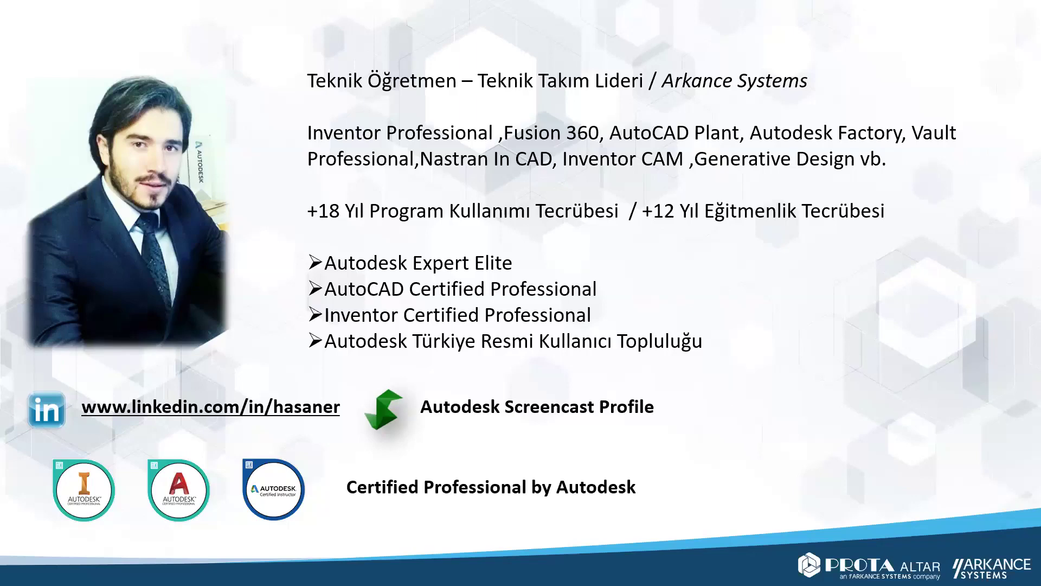
{"action": "key", "text": "Right"}
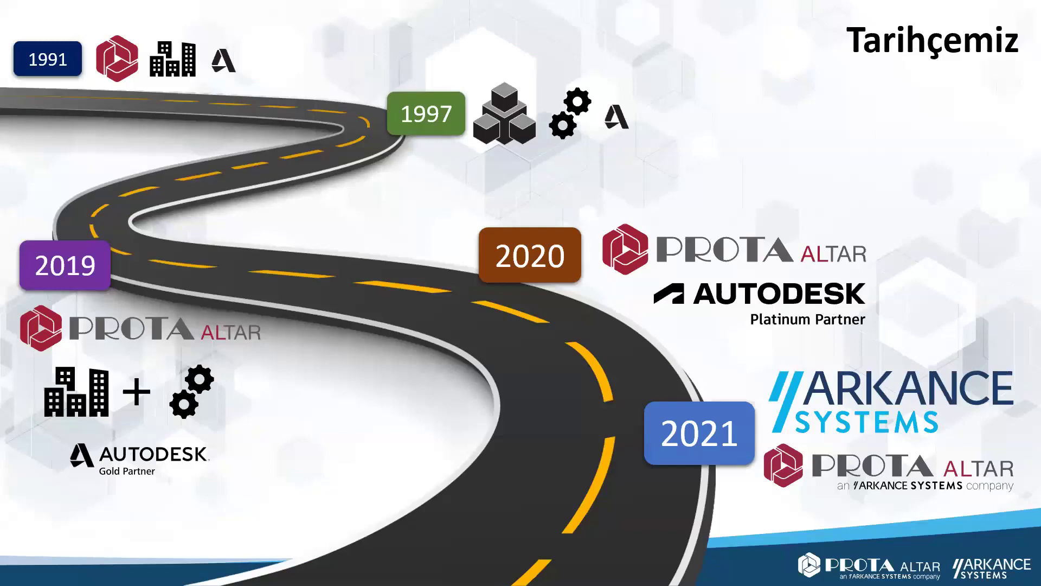
{"action": "key", "text": "Right"}
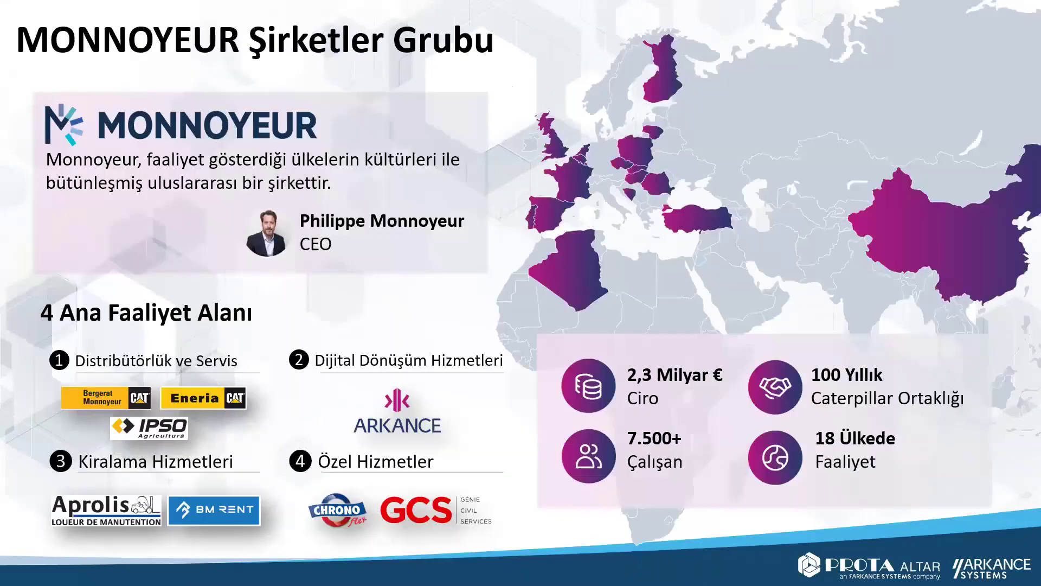
{"action": "key", "text": "Right"}
{"action": "key", "text": "Right"}
{"action": "key", "text": "Right"}
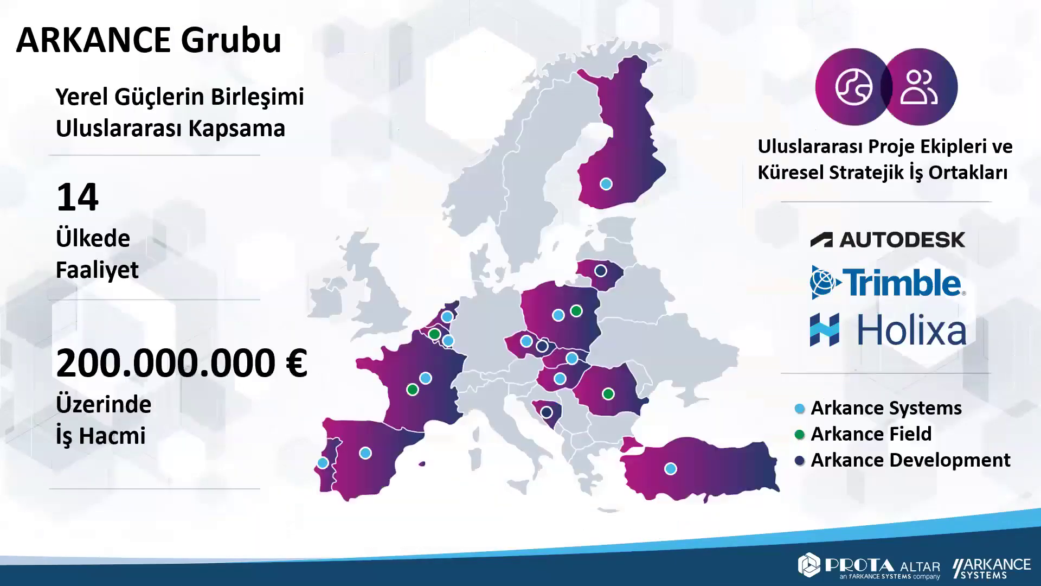
{"action": "key", "text": "Right"}
{"action": "key", "text": "Right"}
{"action": "key", "text": "Right"}
{"action": "key", "text": "Right"}
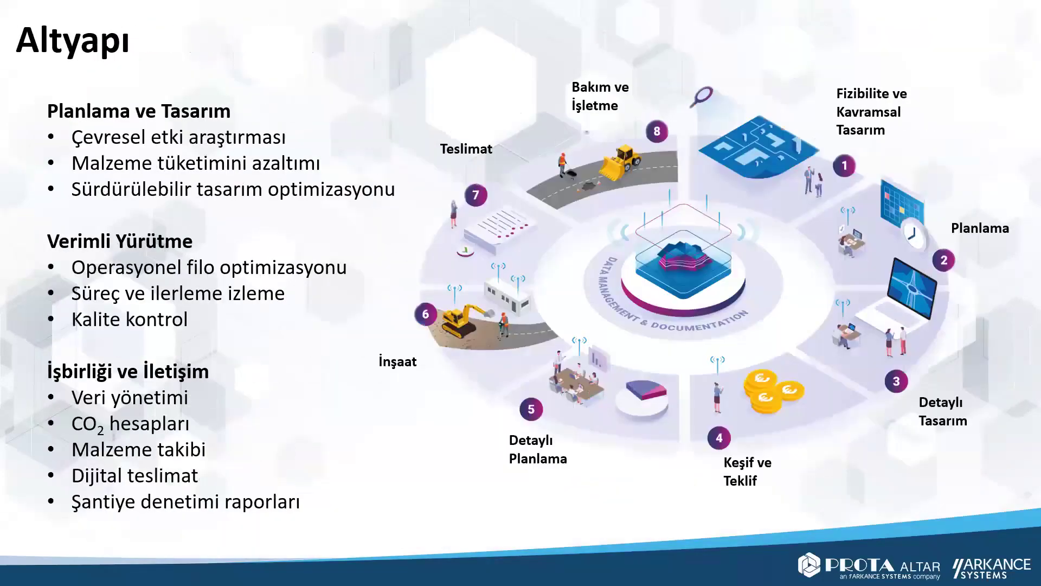
{"action": "key", "text": "Right"}
{"action": "key", "text": "Right"}
{"action": "key", "text": "Right"}
{"action": "key", "text": "Right"}
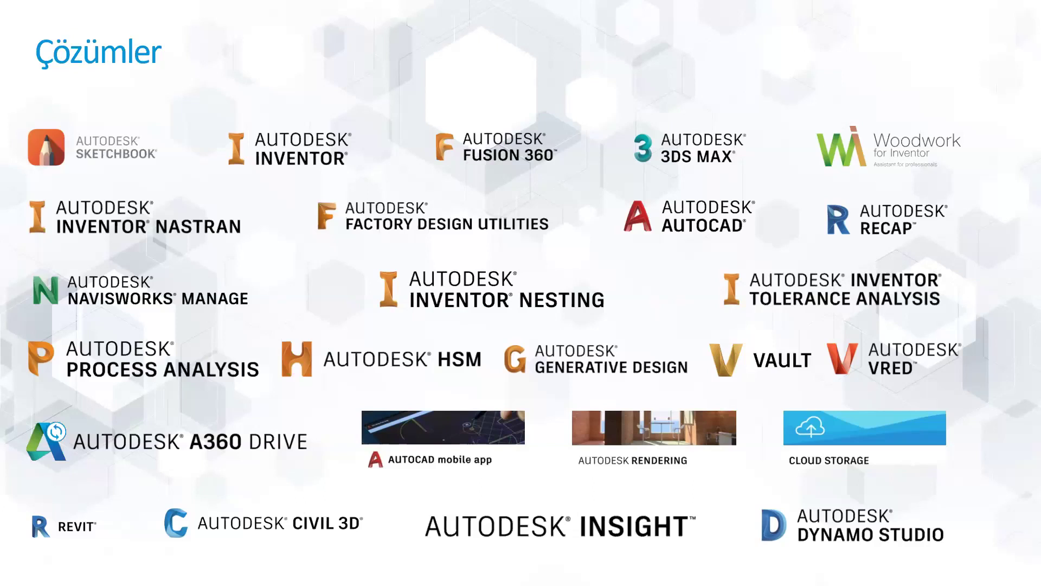
{"action": "key", "text": "Escape"}
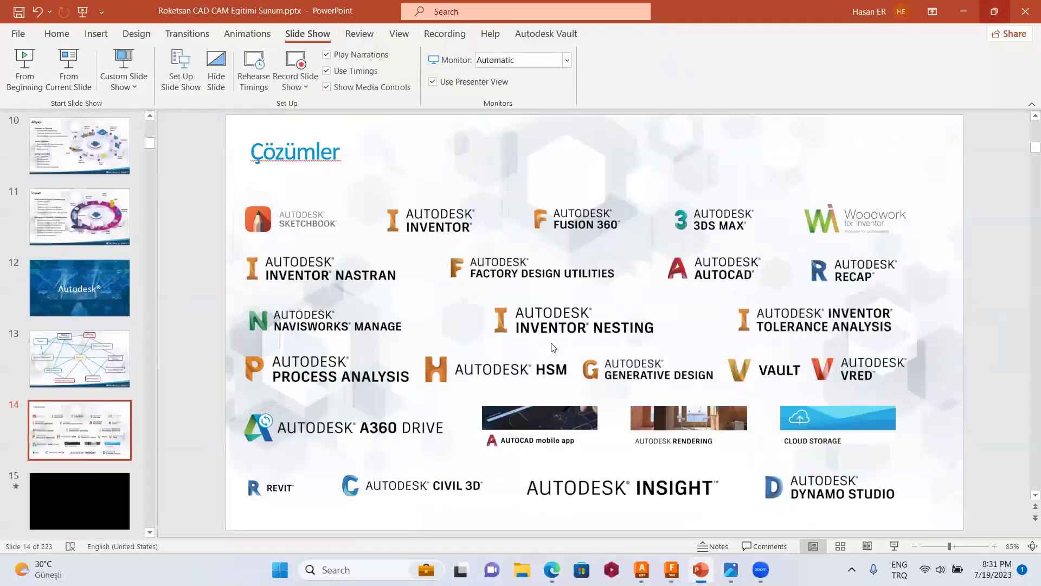
Close the PowerPoint presentation to reveal the Fusion 360 car-canvas design.
{"action": "left_click", "coordinate": [1026, 10]}
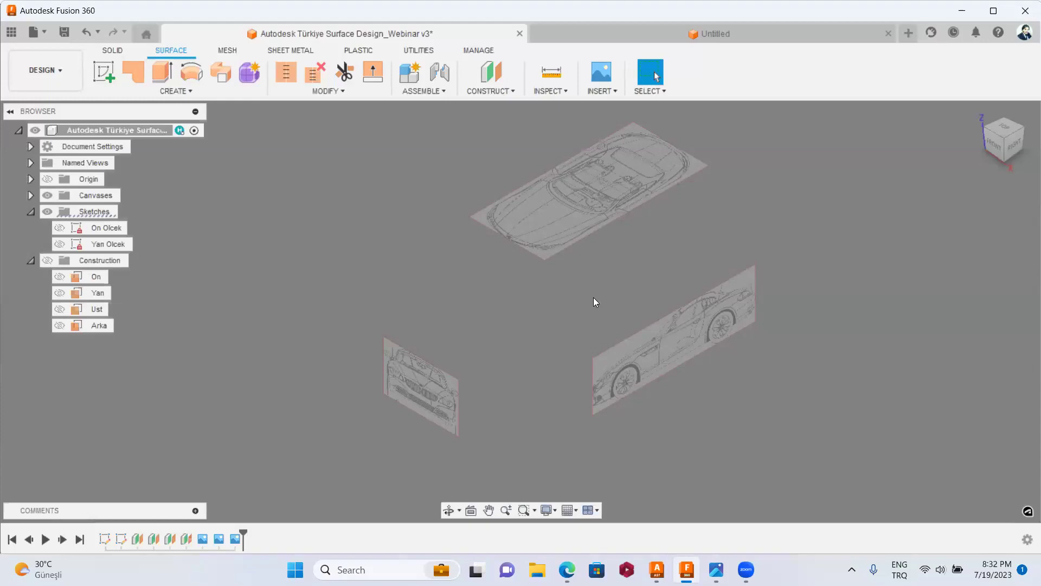
Switch to the browser, close the Outlook tab and scroll down the Google video results.
{"action": "left_click", "coordinate": [568, 567]}
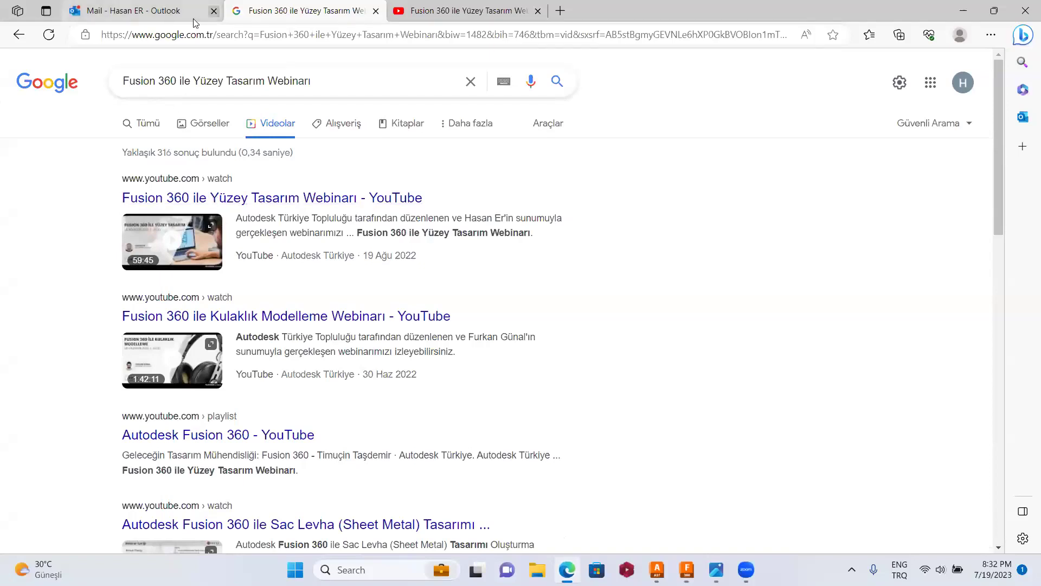
{"action": "left_click", "coordinate": [214, 10]}
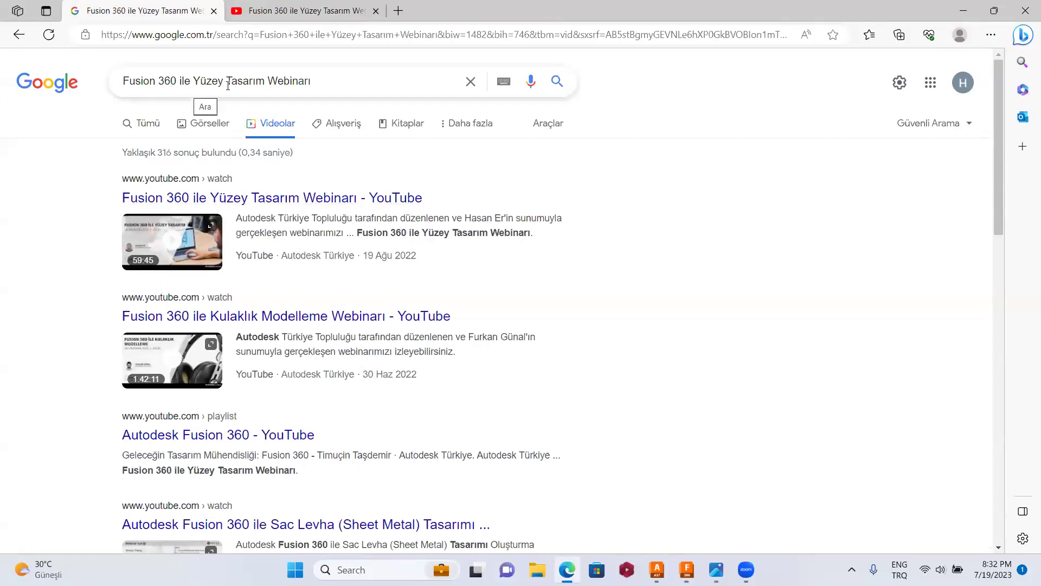
{"action": "mouse_move", "coordinate": [259, 315]}
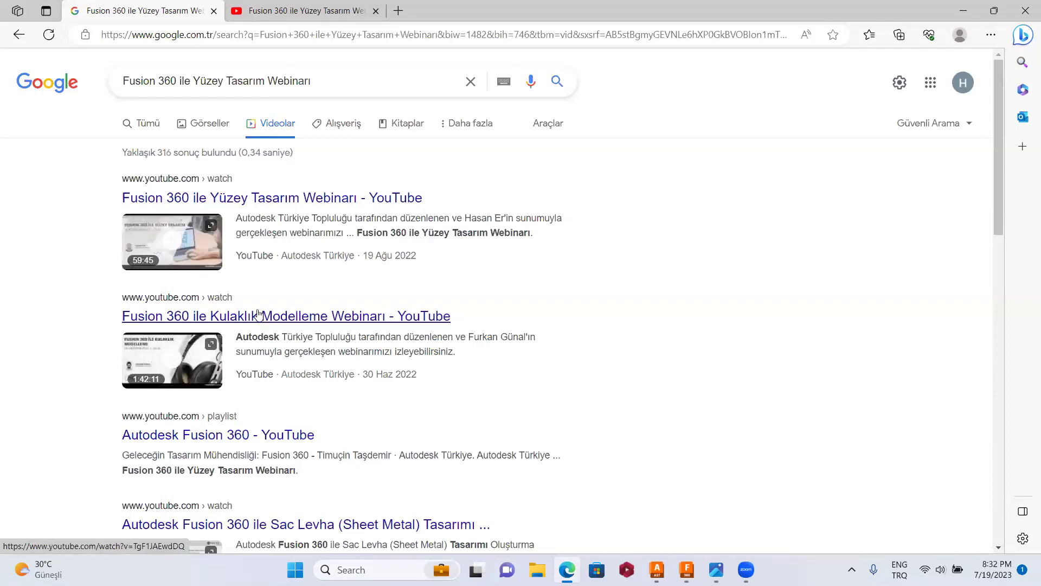
{"action": "scroll", "coordinate": [274, 270], "scroll_direction": "down", "scroll_amount": 1}
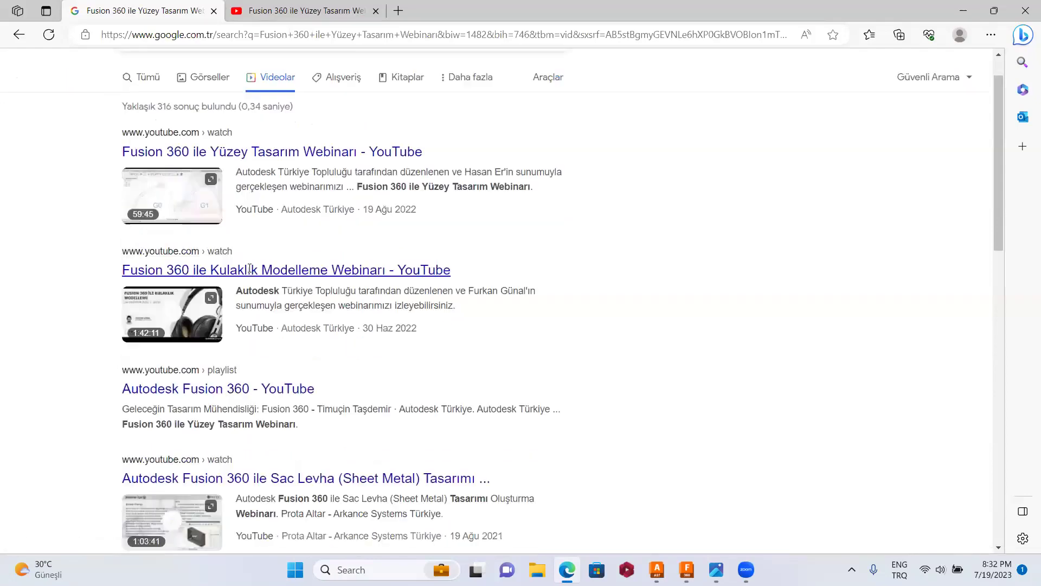
{"action": "scroll", "coordinate": [249, 268], "scroll_direction": "down", "scroll_amount": 3}
{"action": "scroll", "coordinate": [250, 268], "scroll_direction": "down", "scroll_amount": 4}
{"action": "scroll", "coordinate": [249, 268], "scroll_direction": "down", "scroll_amount": 4}
{"action": "scroll", "coordinate": [249, 268], "scroll_direction": "down", "scroll_amount": 3}
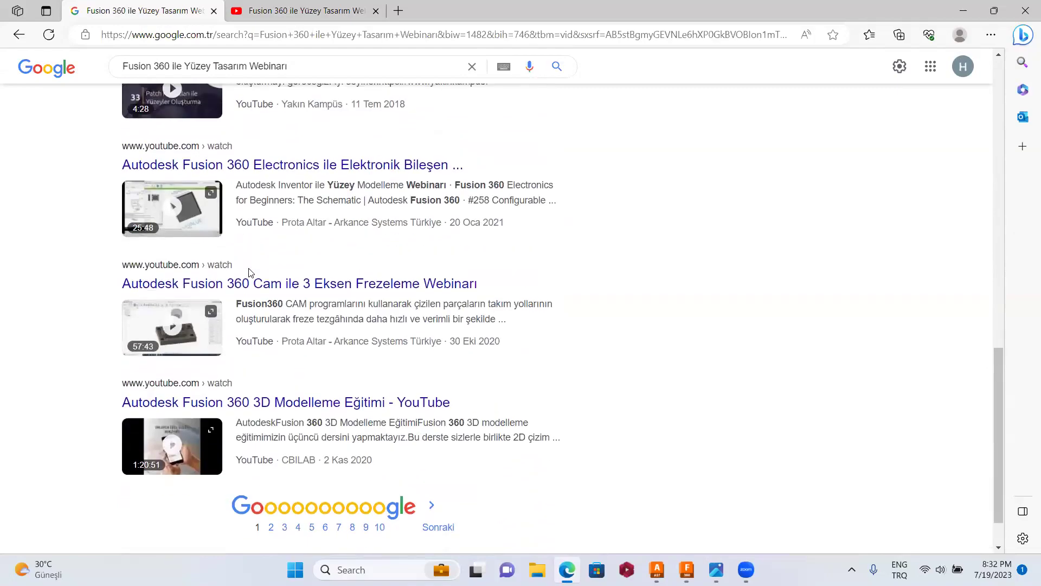
{"action": "scroll", "coordinate": [251, 271], "scroll_direction": "down", "scroll_amount": 1}
Scroll back to the top of the results and close the search tab.
{"action": "scroll", "coordinate": [250, 271], "scroll_direction": "up", "scroll_amount": 3}
{"action": "scroll", "coordinate": [251, 270], "scroll_direction": "up", "scroll_amount": 2}
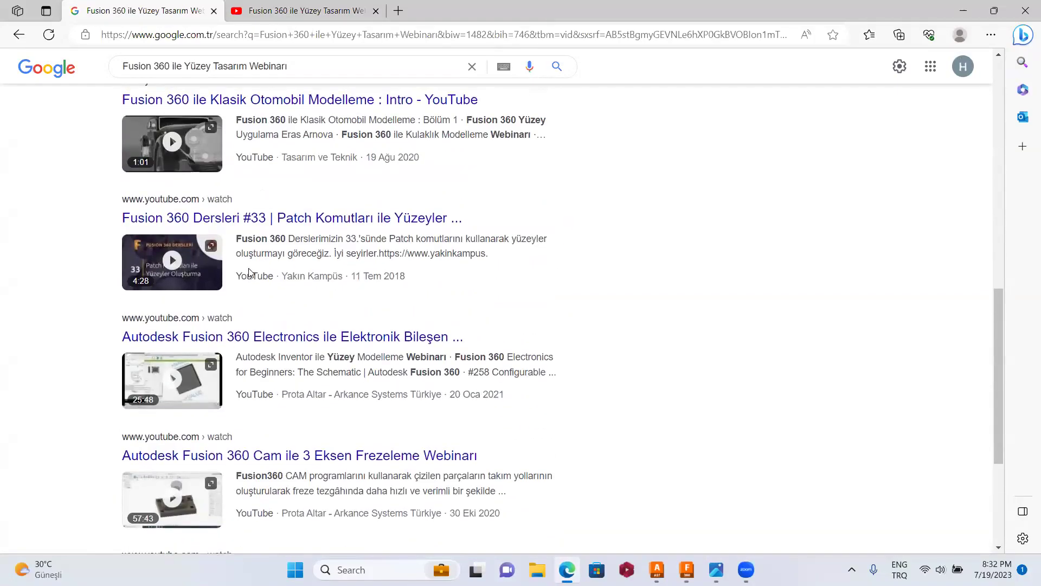
{"action": "scroll", "coordinate": [249, 268], "scroll_direction": "up", "scroll_amount": 4}
{"action": "scroll", "coordinate": [250, 268], "scroll_direction": "up", "scroll_amount": 4}
{"action": "scroll", "coordinate": [249, 268], "scroll_direction": "up", "scroll_amount": 1}
{"action": "scroll", "coordinate": [251, 271], "scroll_direction": "up", "scroll_amount": 2}
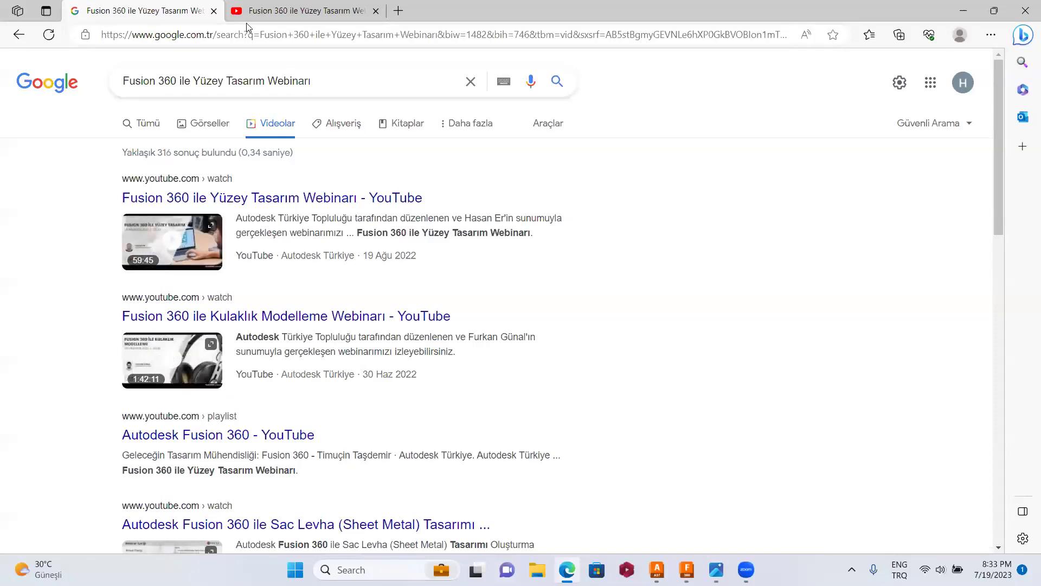
{"action": "left_click", "coordinate": [214, 10]}
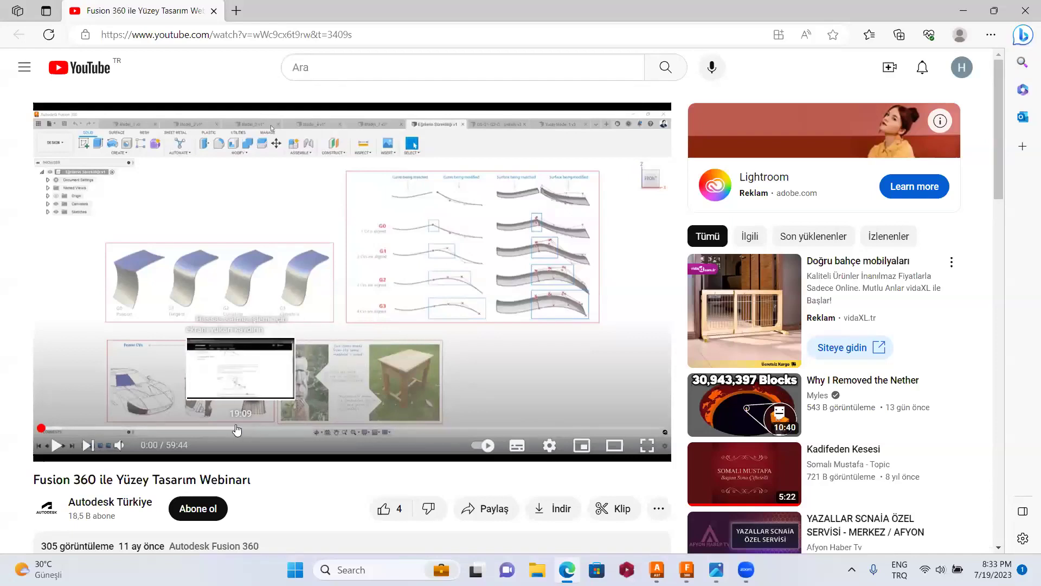
Skim the YouTube webinar, rewind to the 9:47 continuity explanation, then close the browser.
{"action": "left_click", "coordinate": [422, 428]}
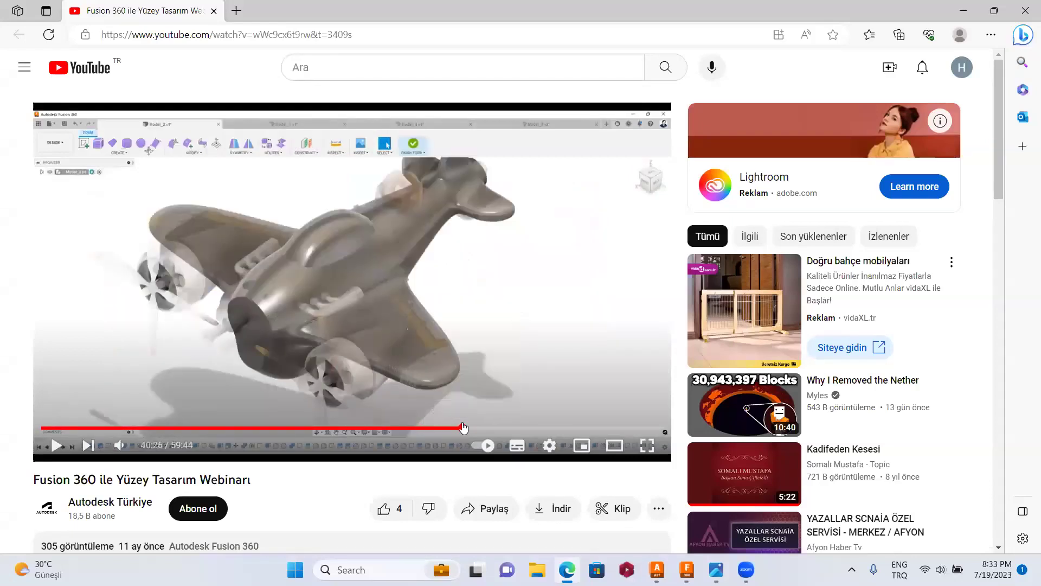
{"action": "left_click", "coordinate": [528, 428]}
{"action": "left_click", "coordinate": [584, 428]}
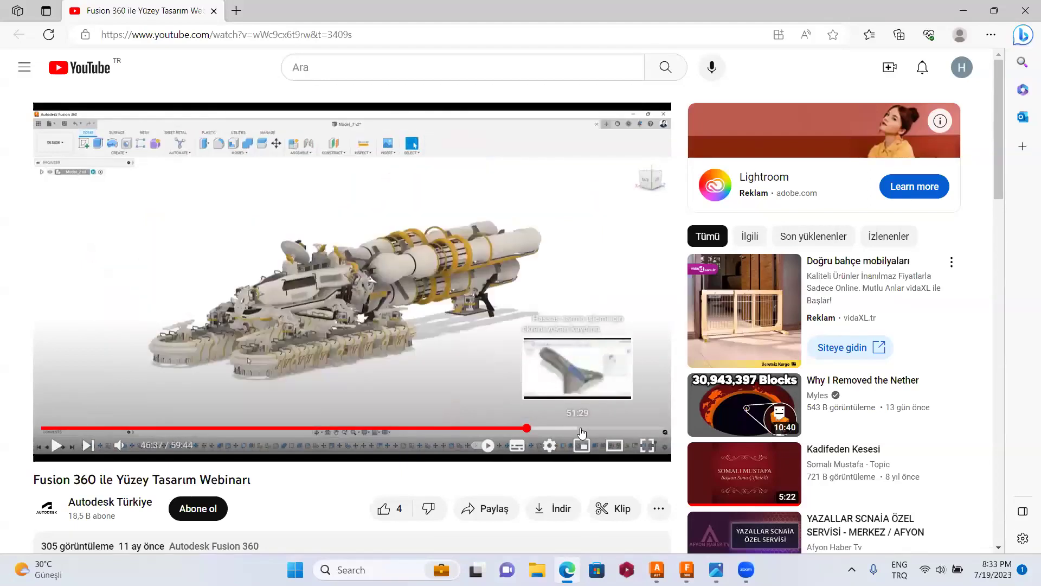
{"action": "left_click_drag", "start_coordinate": [292, 428], "coordinate": [143, 428]}
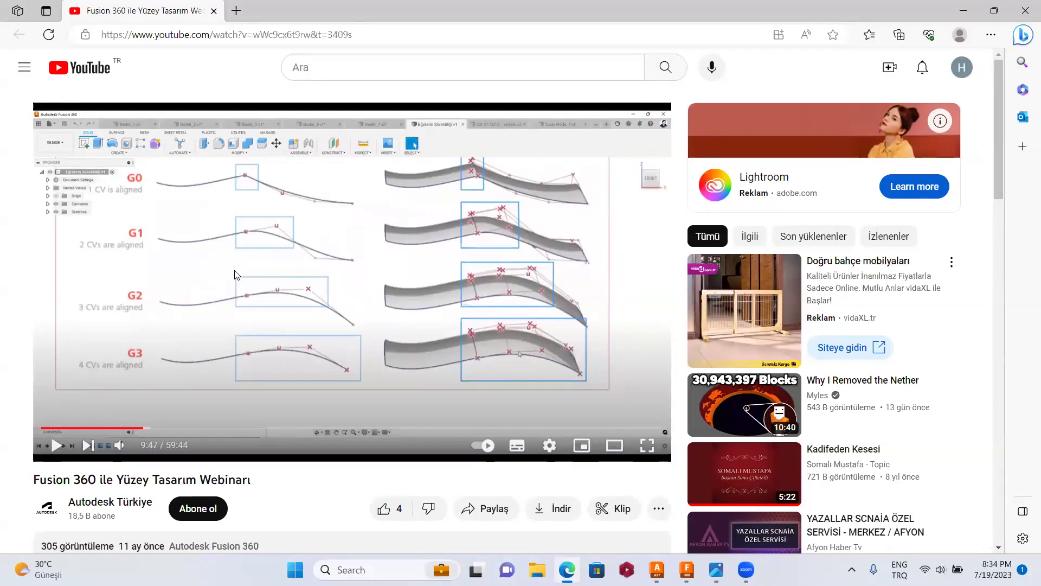
{"action": "left_click", "coordinate": [1025, 11]}
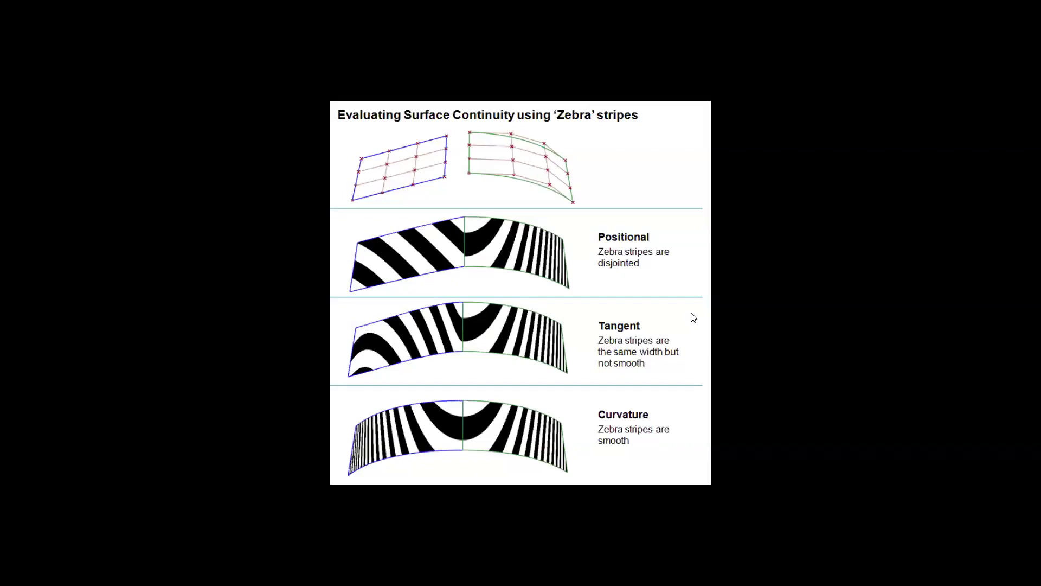
Advance to the slide comparing a zebra-shaded car with a strip-light photo.
{"action": "left_click", "coordinate": [693, 317]}
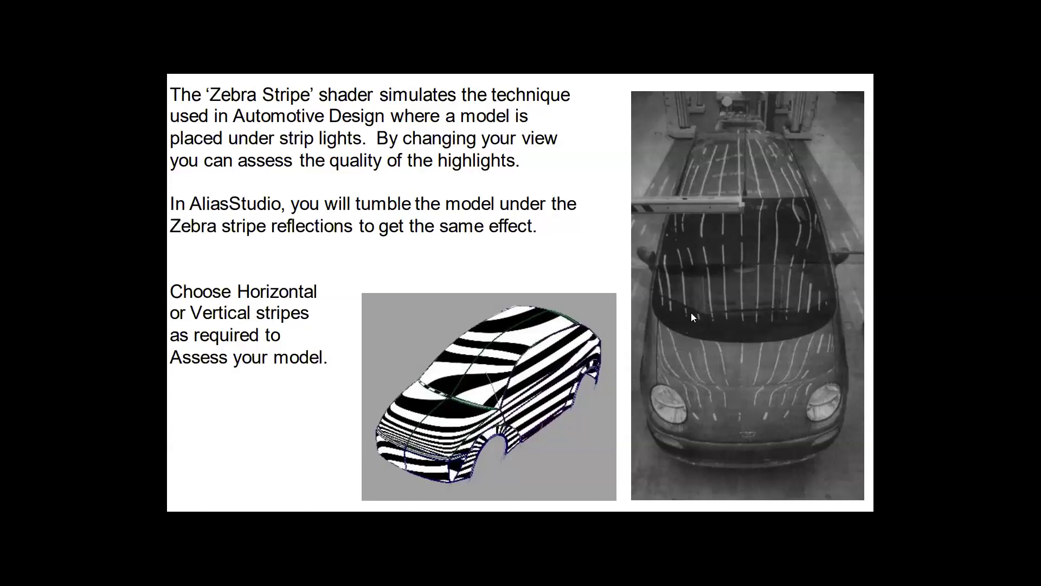
End the slide show and view the Fusion 360 car canvases from the right side.
{"action": "left_click", "coordinate": [1026, 9]}
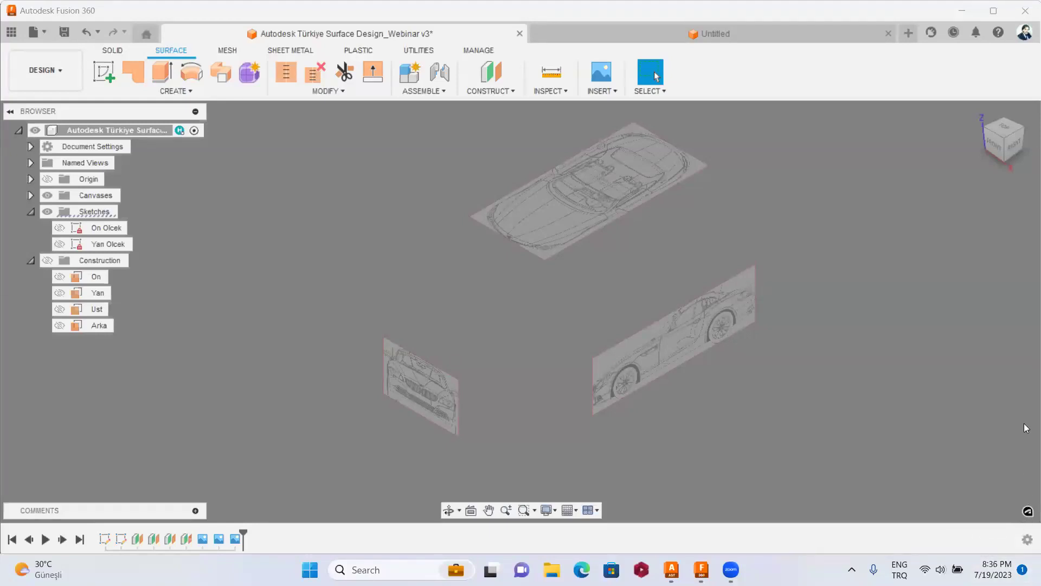
{"action": "left_click", "coordinate": [1014, 145]}
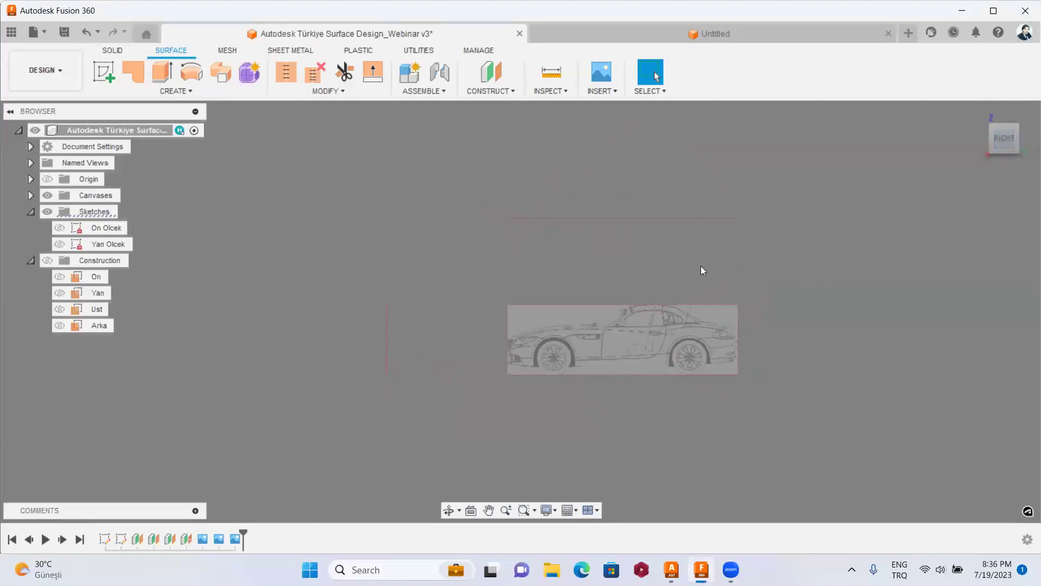
Show the car canvases from the top and front, then orbit and recentre them.
{"action": "scroll", "coordinate": [586, 327], "scroll_direction": "up", "scroll_amount": 3}
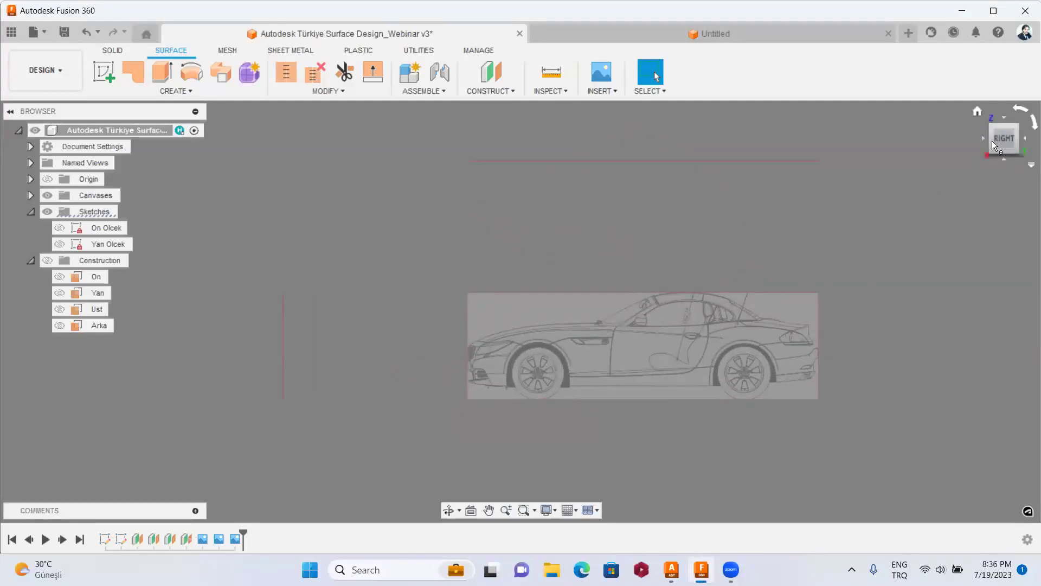
{"action": "left_click", "coordinate": [1003, 120]}
{"action": "left_click", "coordinate": [1000, 159]}
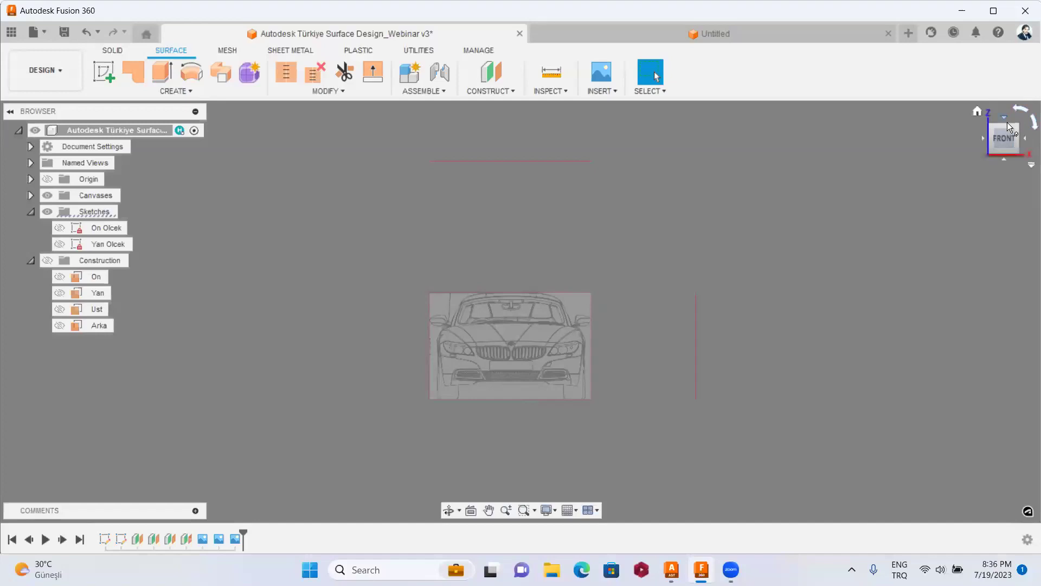
{"action": "mouse_move", "coordinate": [993, 142]}
{"action": "left_mouse_down"}
{"action": "mouse_move", "coordinate": [892, 170]}
{"action": "mouse_move", "coordinate": [713, 175]}
{"action": "left_mouse_up"}
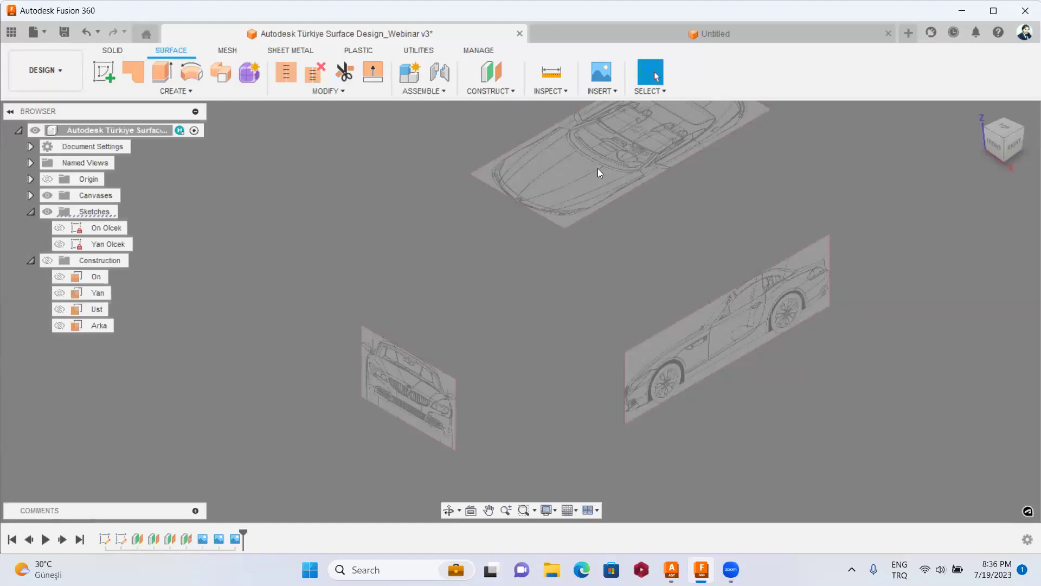
{"action": "middle_click_drag", "start_coordinate": [597, 168], "coordinate": [639, 219]}
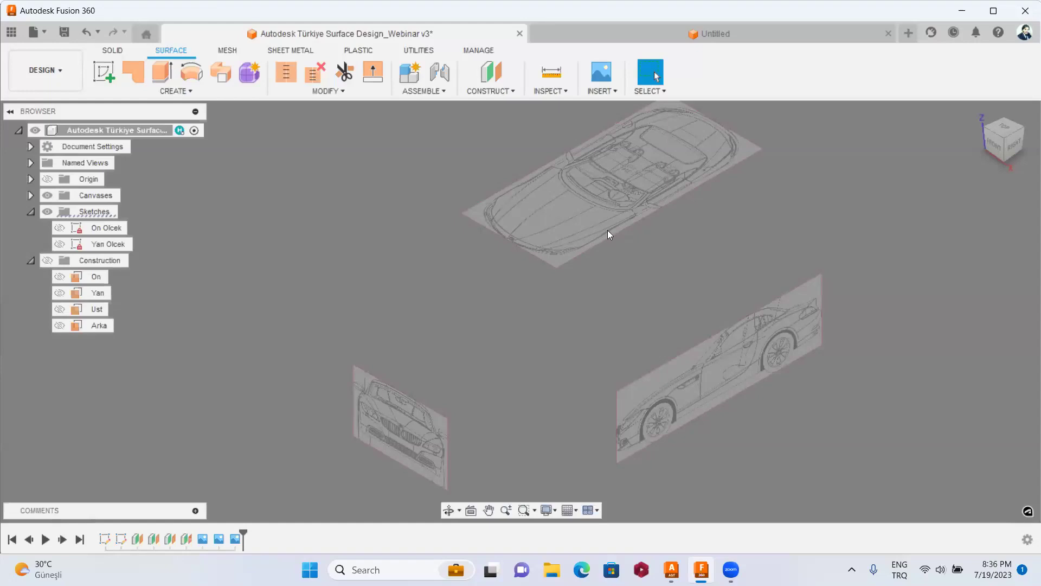
Adjust the zoom and bring up previews of the open Alias AutoStudio windows.
{"action": "scroll", "coordinate": [584, 238], "scroll_direction": "up", "scroll_amount": 2}
{"action": "scroll", "coordinate": [584, 238], "scroll_direction": "up", "scroll_amount": 1}
{"action": "scroll", "coordinate": [583, 237], "scroll_direction": "down", "scroll_amount": 2}
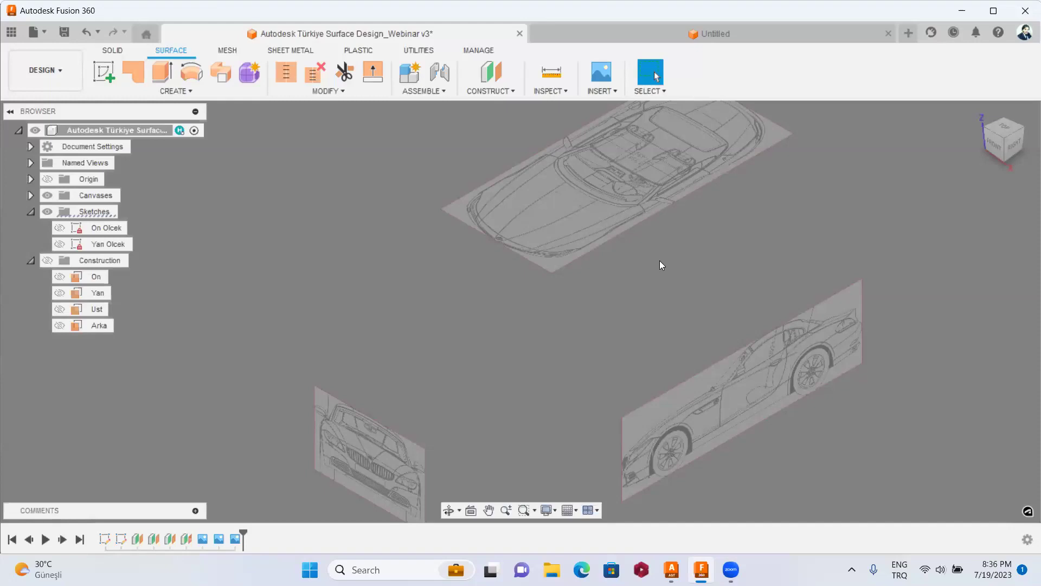
{"action": "left_click", "coordinate": [671, 569]}
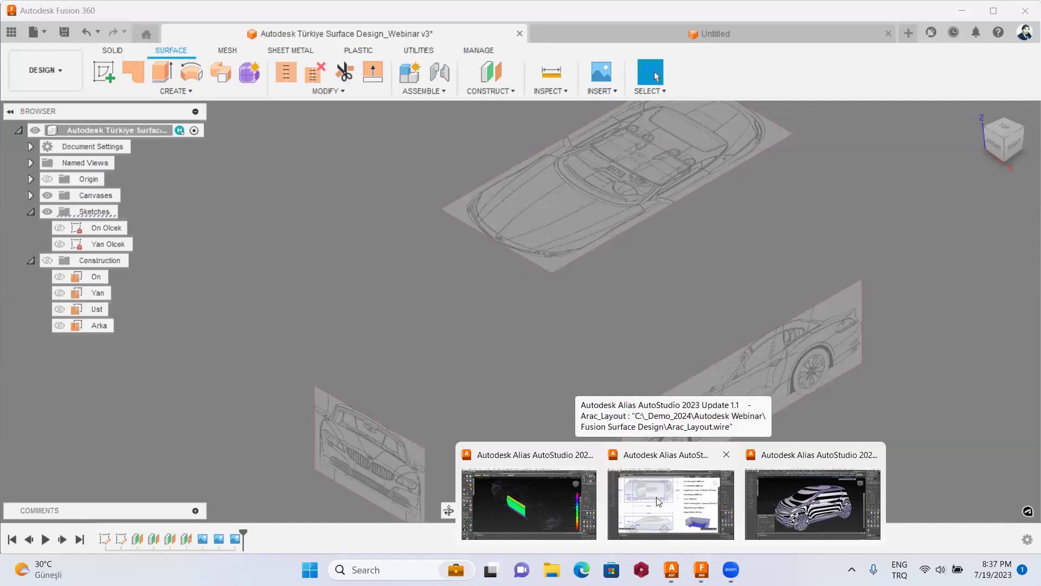
{"action": "mouse_move", "coordinate": [671, 570]}
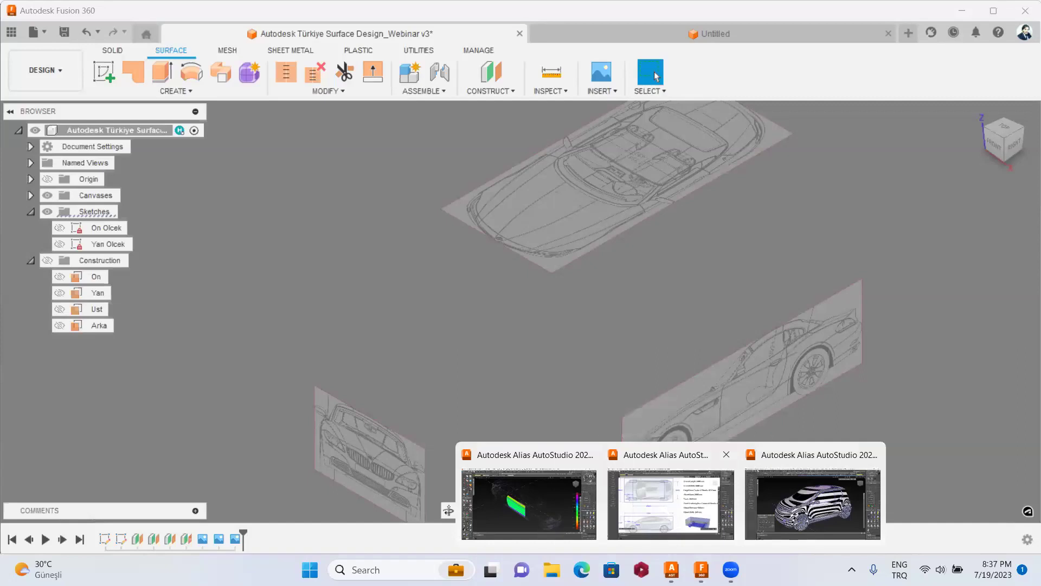
Show the Alias package dimensions sheet, then bring forward the deviation-shaded door model.
{"action": "left_click", "coordinate": [666, 513]}
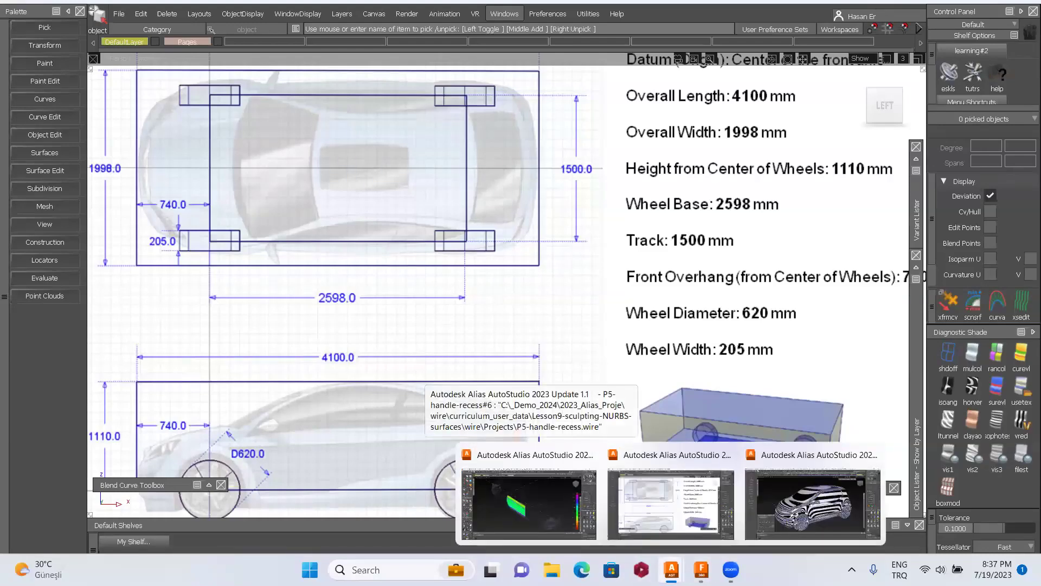
{"action": "left_click", "coordinate": [556, 506]}
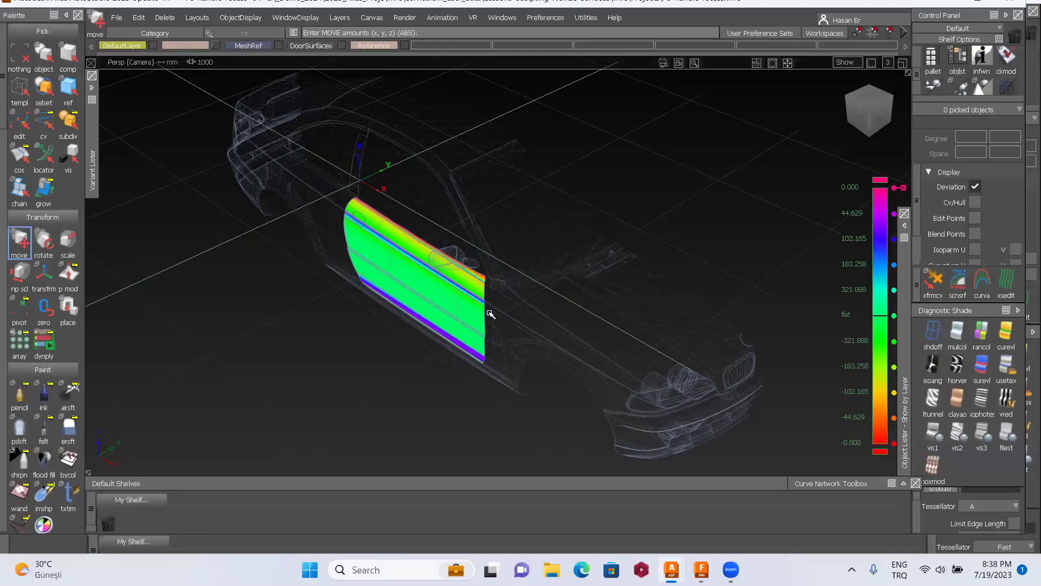
Orbit and zoom around the deviation-shaded car door to inspect its surface from several angles.
{"action": "mouse_move", "coordinate": [442, 244]}
{"action": "left_mouse_down", "text": "alt+shift"}
{"action": "mouse_move", "coordinate": [607, 151]}
{"action": "mouse_move", "coordinate": [956, 366]}
{"action": "left_mouse_up", "text": "alt+shift"}
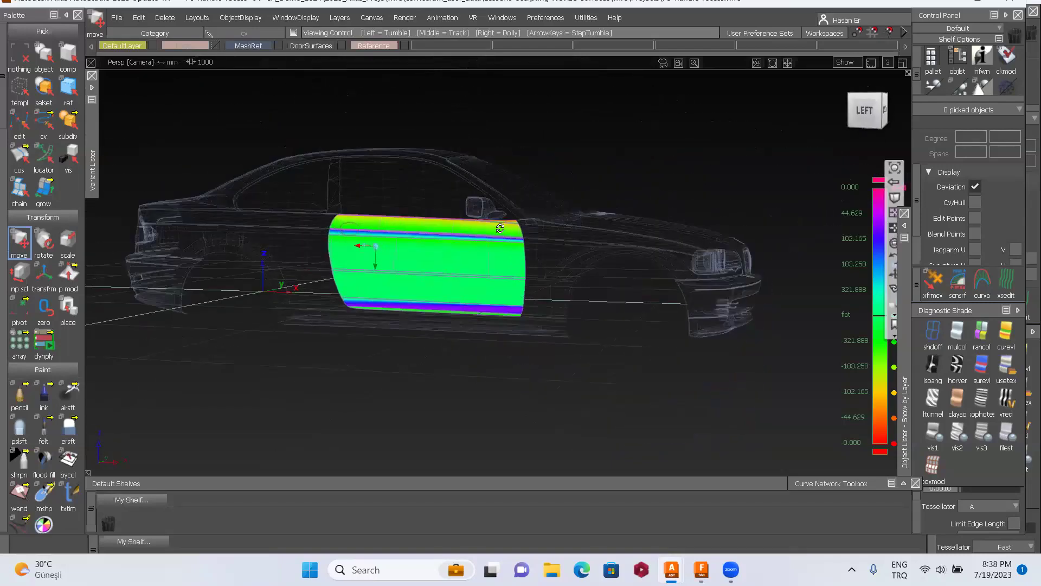
{"action": "left_click", "coordinate": [956, 367]}
{"action": "mouse_move", "coordinate": [551, 255]}
{"action": "right_mouse_down", "text": "alt+shift"}
{"action": "mouse_move", "coordinate": [419, 253]}
{"action": "mouse_move", "coordinate": [593, 274]}
{"action": "right_mouse_up", "text": "alt+shift"}
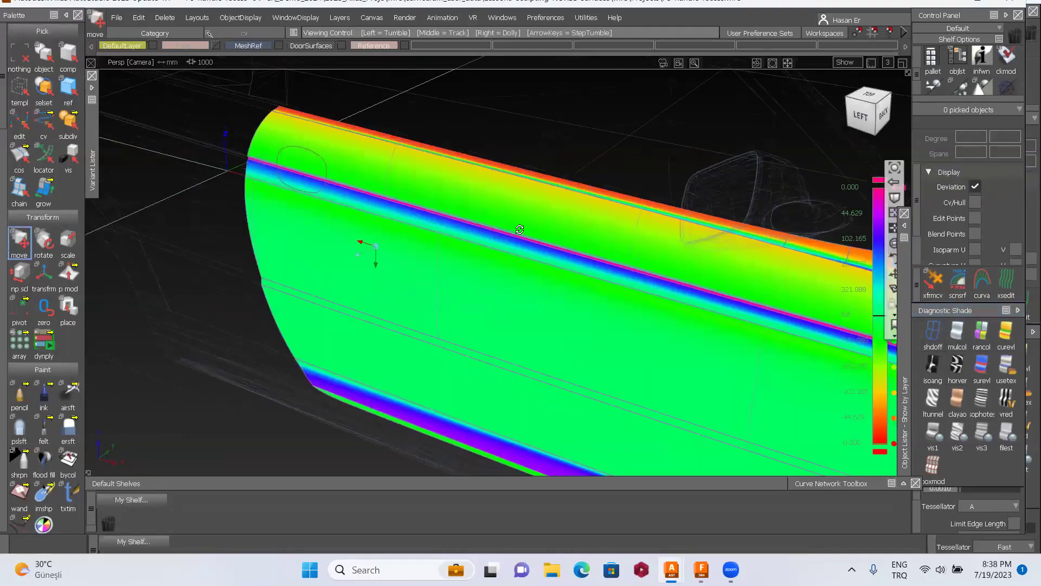
{"action": "mouse_move", "coordinate": [469, 228]}
{"action": "left_mouse_down", "text": "alt+shift"}
{"action": "mouse_move", "coordinate": [325, 222]}
{"action": "mouse_move", "coordinate": [454, 256]}
{"action": "mouse_move", "coordinate": [365, 244]}
{"action": "mouse_move", "coordinate": [537, 349]}
{"action": "mouse_move", "coordinate": [567, 293]}
{"action": "mouse_move", "coordinate": [751, 287]}
{"action": "mouse_move", "coordinate": [795, 337]}
{"action": "left_mouse_up", "text": "alt+shift"}
{"action": "mouse_move", "coordinate": [795, 336]}
{"action": "right_mouse_down", "text": "alt+shift"}
{"action": "mouse_move", "coordinate": [516, 249]}
{"action": "mouse_move", "coordinate": [660, 224]}
{"action": "mouse_move", "coordinate": [720, 268]}
{"action": "right_mouse_up", "text": "alt+shift"}
{"action": "mouse_move", "coordinate": [720, 267]}
{"action": "left_mouse_down", "text": "alt+shift"}
{"action": "mouse_move", "coordinate": [621, 305]}
{"action": "mouse_move", "coordinate": [464, 205]}
{"action": "mouse_move", "coordinate": [356, 244]}
{"action": "mouse_move", "coordinate": [190, 239]}
{"action": "mouse_move", "coordinate": [271, 291]}
{"action": "mouse_move", "coordinate": [504, 282]}
{"action": "mouse_move", "coordinate": [522, 183]}
{"action": "mouse_move", "coordinate": [581, 290]}
{"action": "mouse_move", "coordinate": [551, 244]}
{"action": "left_mouse_up", "text": "alt+shift"}
{"action": "mouse_move", "coordinate": [551, 244]}
{"action": "right_mouse_down", "text": "alt+shift"}
{"action": "mouse_move", "coordinate": [719, 443]}
{"action": "mouse_move", "coordinate": [757, 467]}
{"action": "right_mouse_up", "text": "alt+shift"}
Switch to the zebra-striped F7.3 car and orbit to a front three-quarter view over the hood.
{"action": "key", "text": "super+6"}
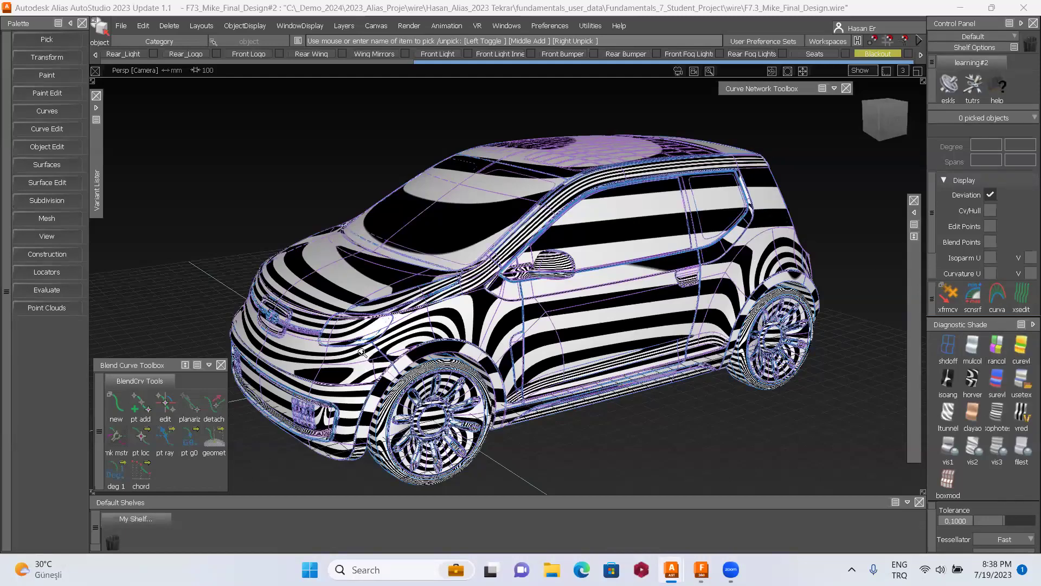
{"action": "scroll", "coordinate": [363, 353], "scroll_direction": "up", "scroll_amount": 2}
{"action": "scroll", "coordinate": [364, 353], "scroll_direction": "up", "scroll_amount": 2}
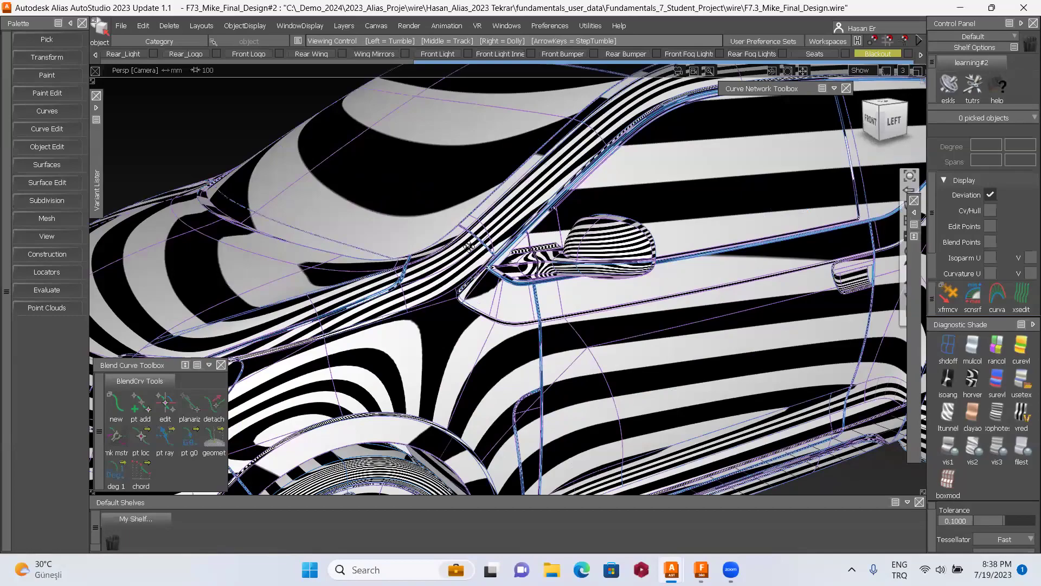
{"action": "mouse_move", "coordinate": [395, 332]}
{"action": "left_mouse_down", "text": "alt+shift"}
{"action": "mouse_move", "coordinate": [420, 252]}
{"action": "mouse_move", "coordinate": [460, 216]}
{"action": "left_mouse_up", "text": "alt+shift"}
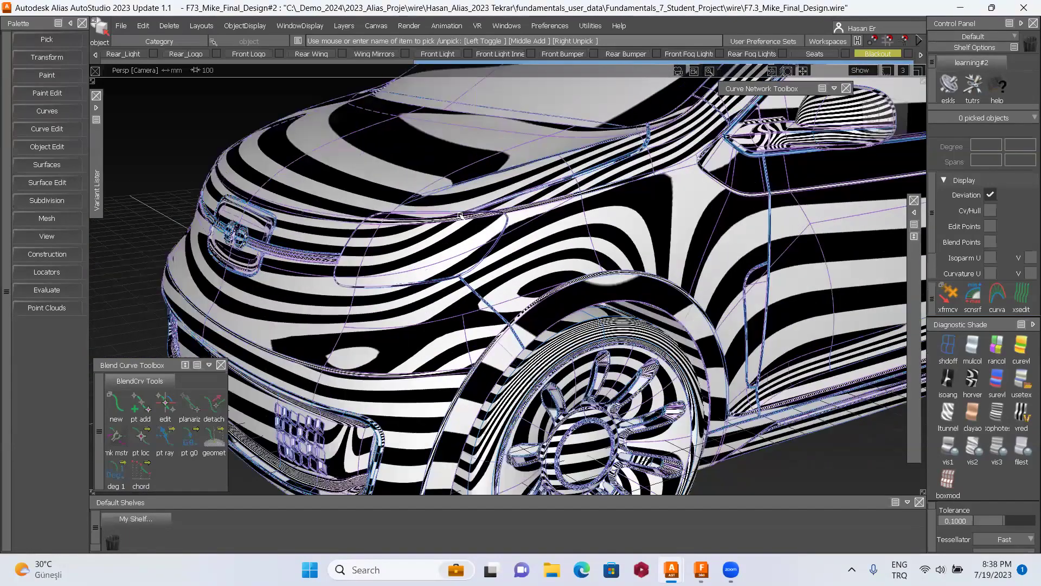
{"action": "right_click_drag", "start_coordinate": [460, 216], "coordinate": [468, 277], "text": "alt+shift"}
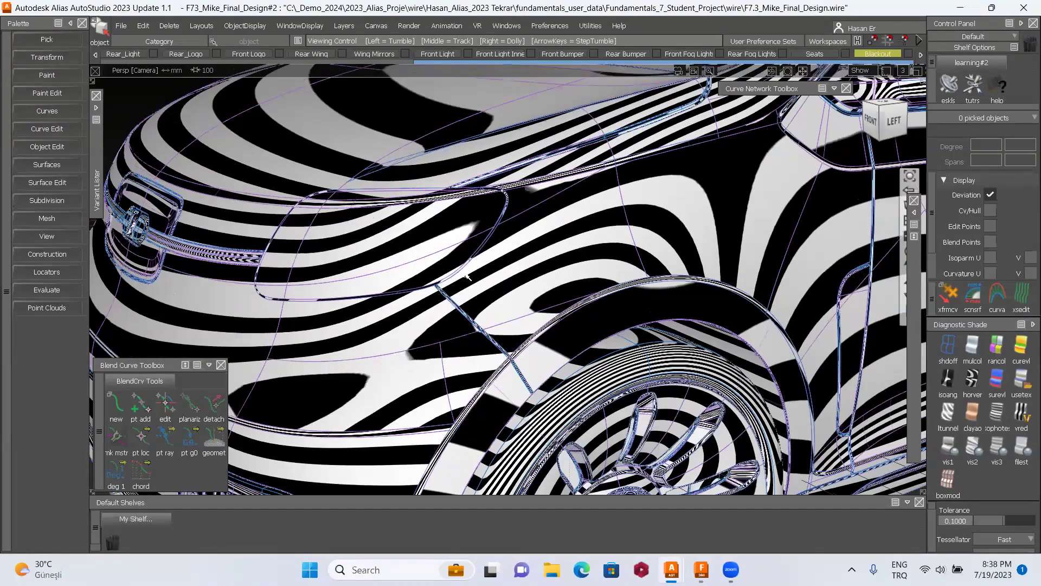
{"action": "left_click_drag", "start_coordinate": [467, 278], "coordinate": [567, 293], "text": "alt+shift"}
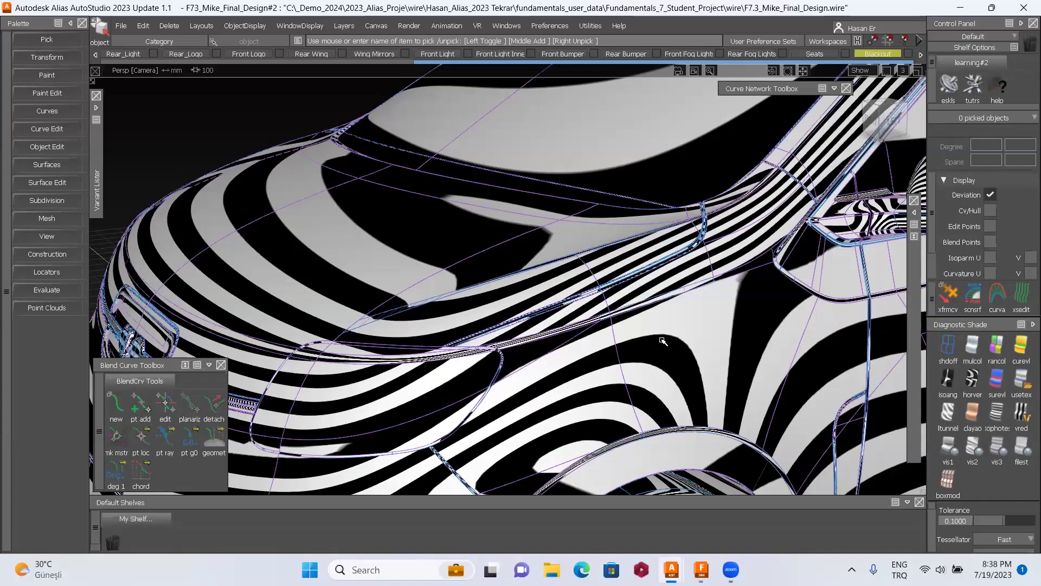
{"action": "scroll", "coordinate": [663, 340], "scroll_direction": "down", "scroll_amount": 2}
{"action": "scroll", "coordinate": [663, 341], "scroll_direction": "down", "scroll_amount": 2}
{"action": "scroll", "coordinate": [662, 341], "scroll_direction": "down", "scroll_amount": 2}
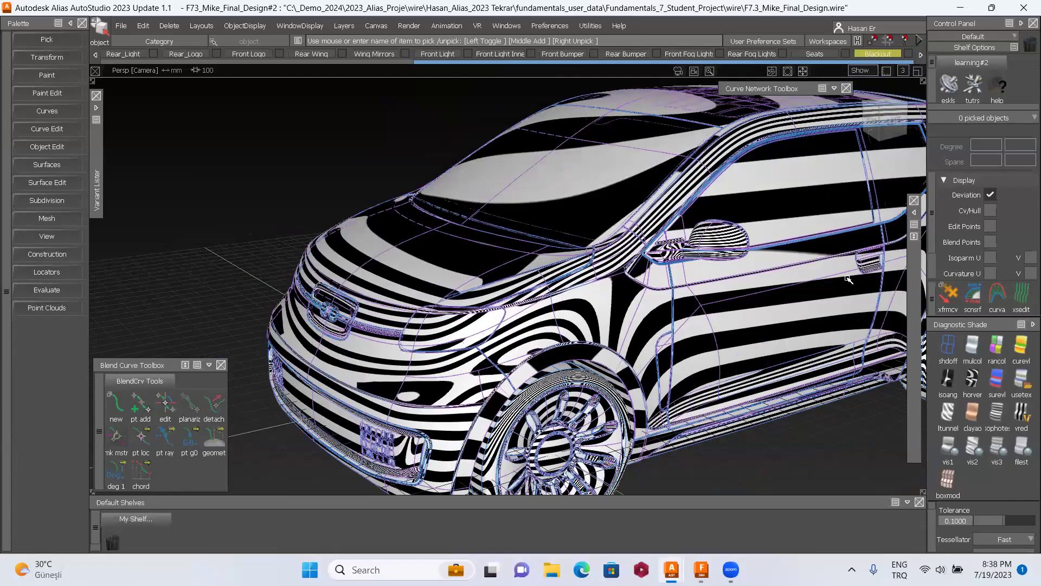
Apply the curevl curvature colour map to the car surfaces and orbit toward a side view.
{"action": "left_click", "coordinate": [1021, 349]}
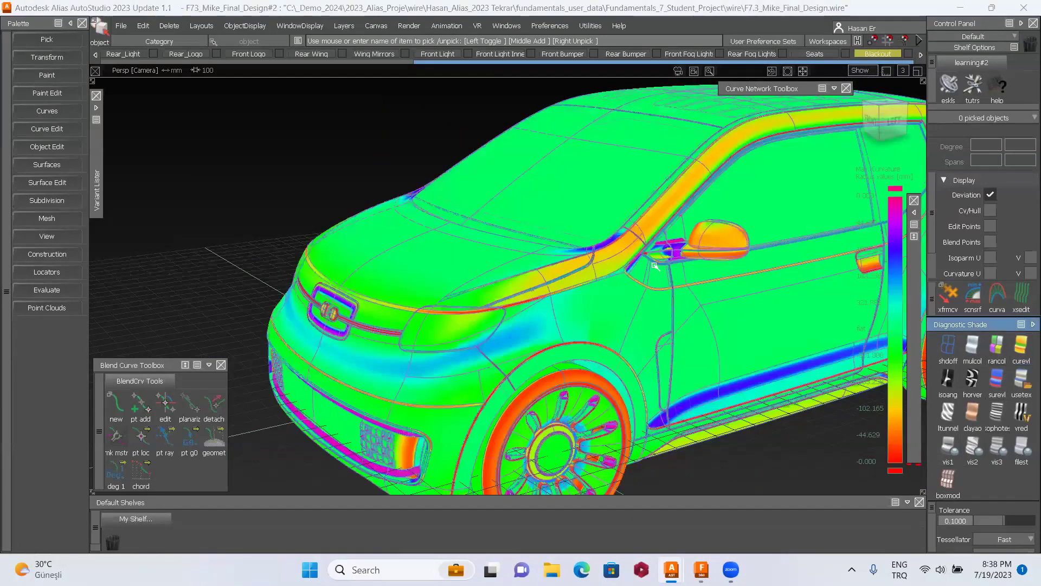
{"action": "left_click_drag", "start_coordinate": [655, 266], "coordinate": [619, 247], "text": "alt+shift"}
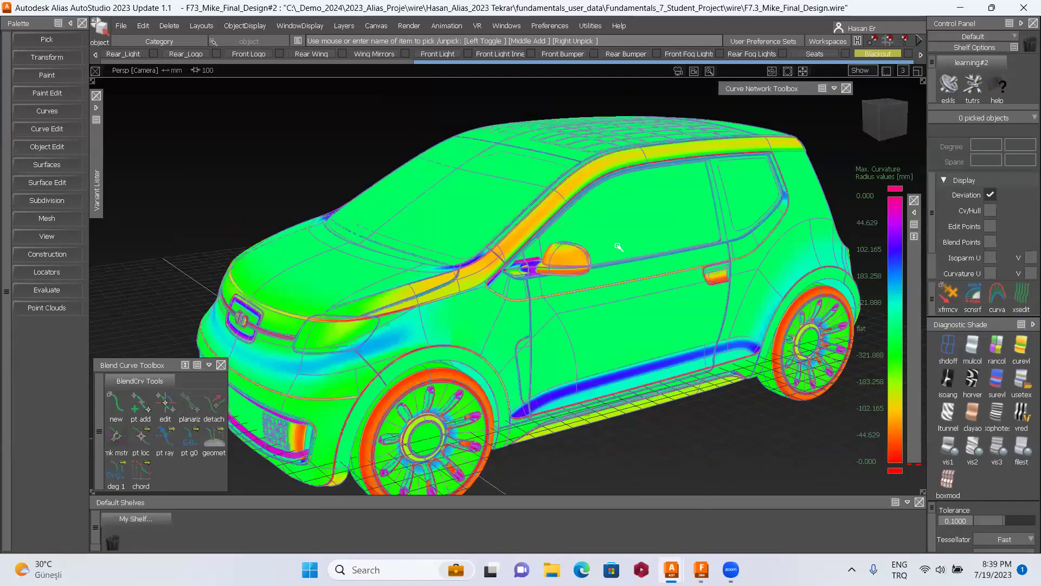
{"action": "left_click_drag", "start_coordinate": [619, 247], "coordinate": [619, 246], "text": "alt+shift"}
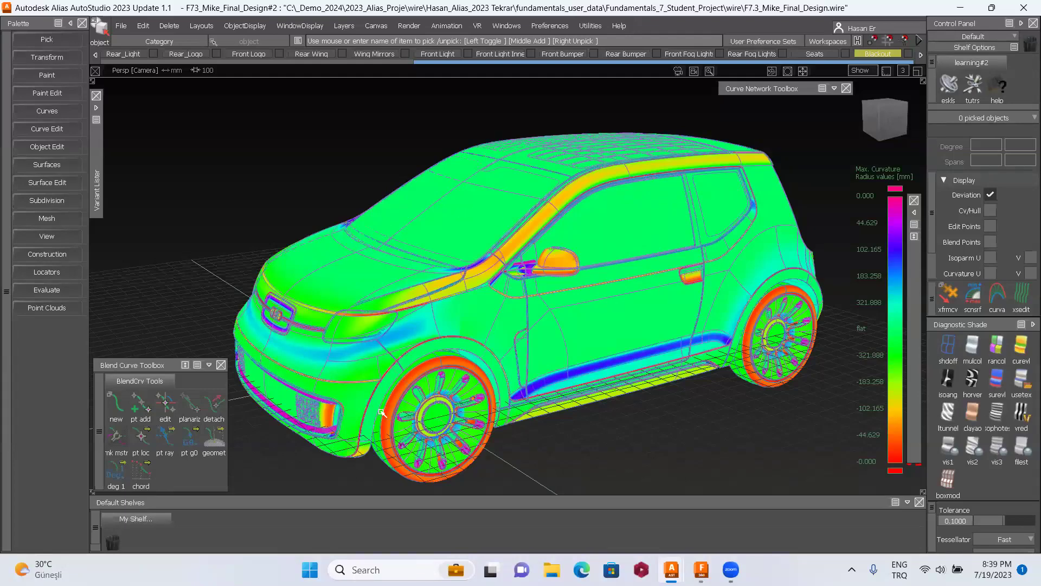
{"action": "mouse_move", "coordinate": [885, 119]}
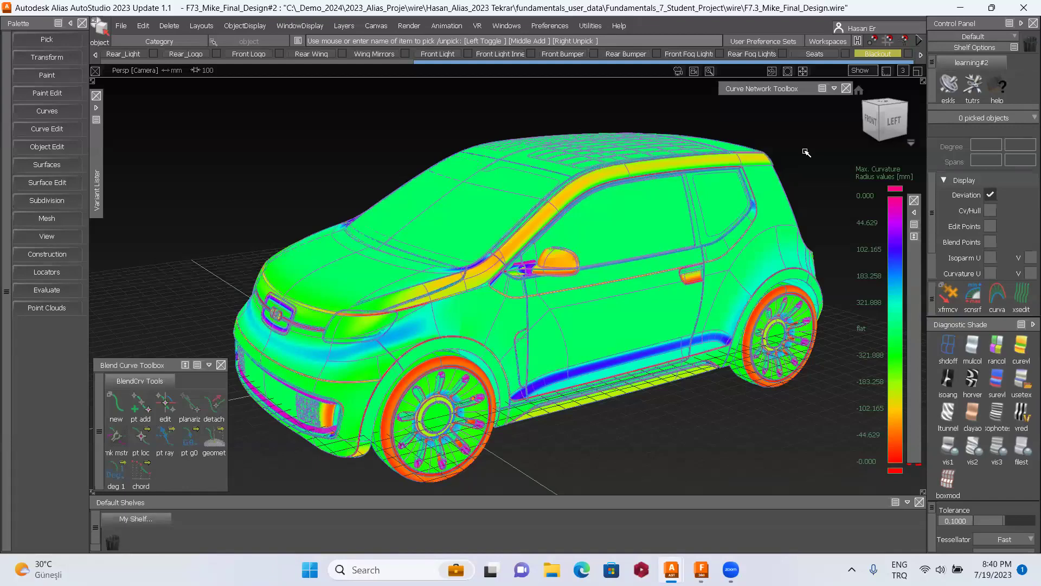
{"action": "mouse_move", "coordinate": [360, 170]}
{"action": "left_mouse_down", "text": "alt+shift"}
{"action": "mouse_move", "coordinate": [460, 278]}
{"action": "mouse_move", "coordinate": [451, 286]}
{"action": "left_mouse_up", "text": "alt+shift"}
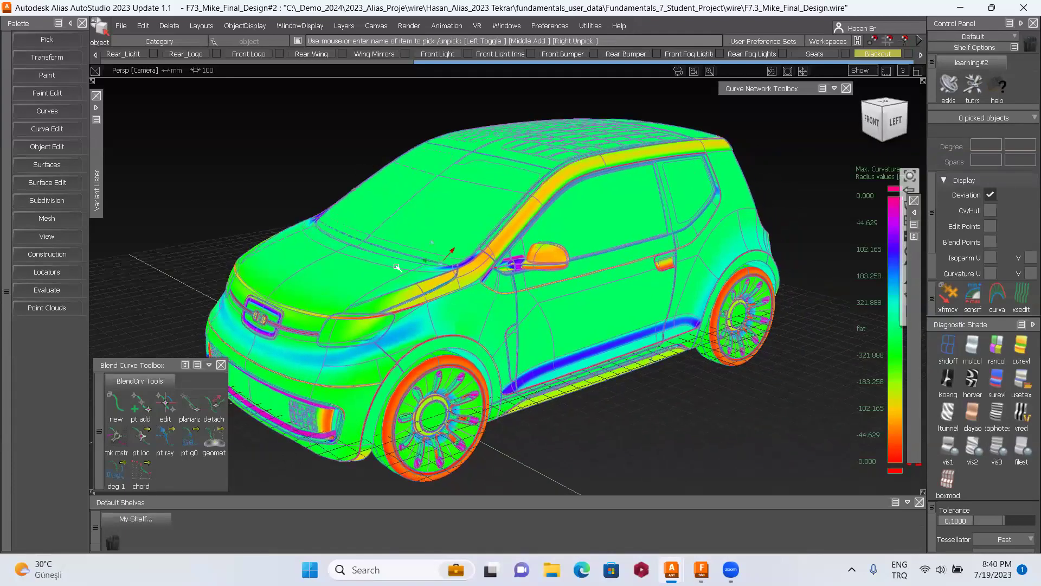
{"action": "mouse_move", "coordinate": [415, 252]}
{"action": "left_mouse_down", "text": "alt+shift"}
{"action": "mouse_move", "coordinate": [674, 191]}
{"action": "mouse_move", "coordinate": [562, 325]}
{"action": "mouse_move", "coordinate": [790, 205]}
{"action": "mouse_move", "coordinate": [621, 305]}
{"action": "mouse_move", "coordinate": [534, 313]}
{"action": "mouse_move", "coordinate": [756, 117]}
{"action": "mouse_move", "coordinate": [511, 130]}
{"action": "left_mouse_up", "text": "alt+shift"}
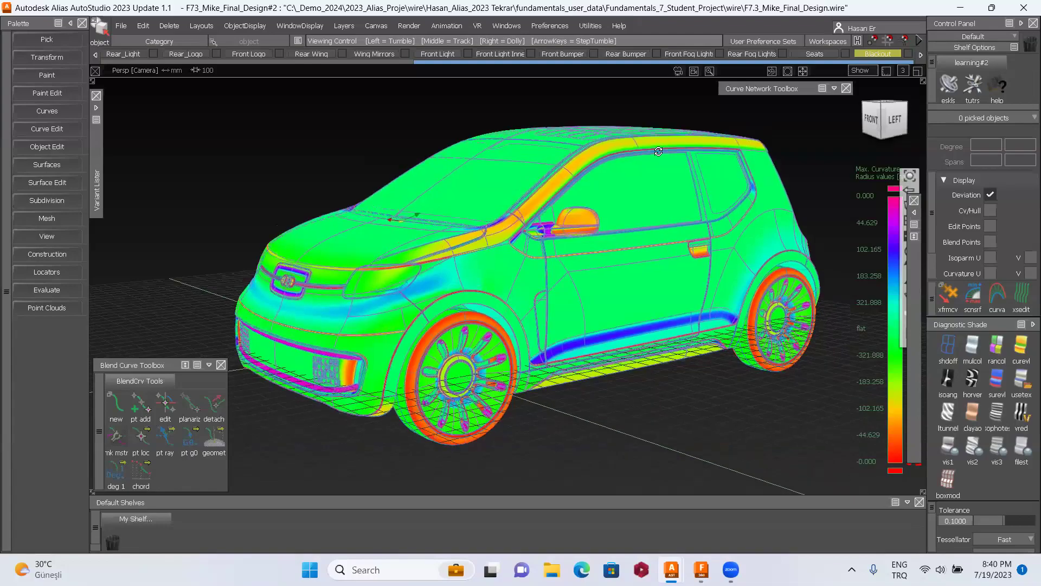
{"action": "mouse_move", "coordinate": [502, 143]}
{"action": "left_mouse_down", "text": "alt+shift"}
{"action": "mouse_move", "coordinate": [446, 263]}
{"action": "mouse_move", "coordinate": [282, 271]}
{"action": "left_mouse_up", "text": "alt+shift"}
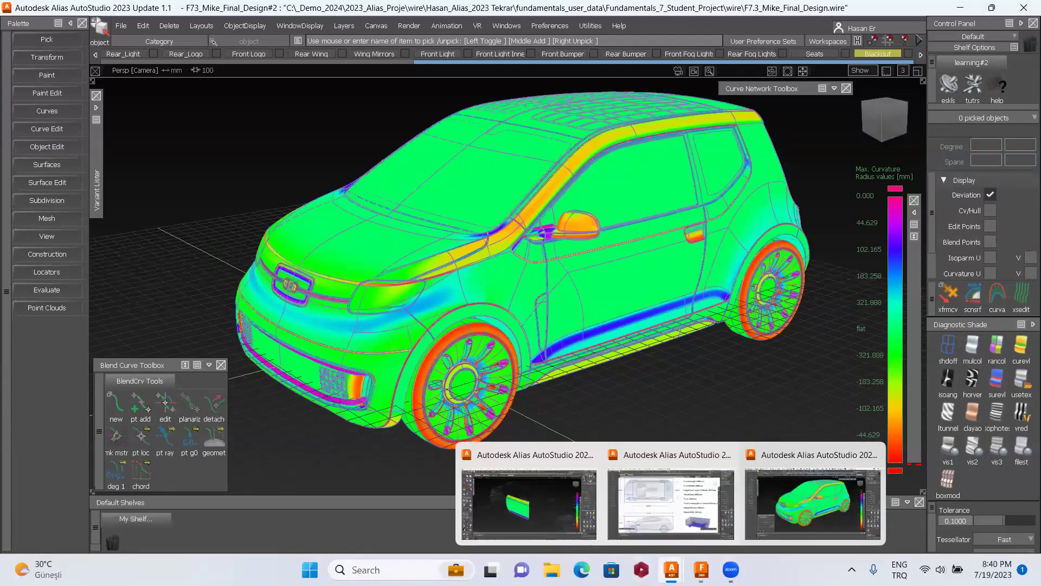
Create a new blank Untitled design, briefly checking back on the car surface design.
{"action": "left_click", "coordinate": [701, 570]}
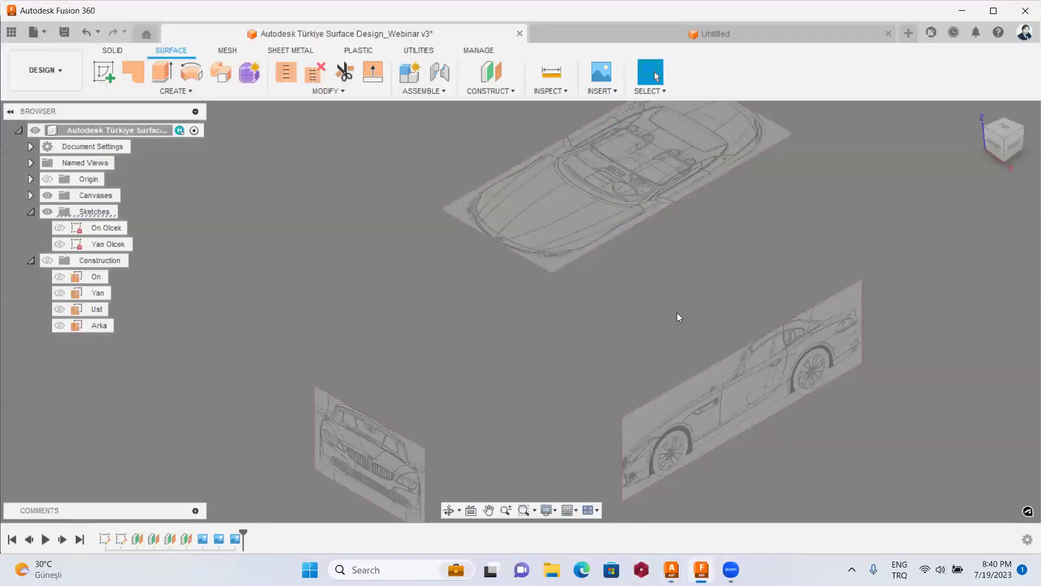
{"action": "left_click", "coordinate": [537, 33]}
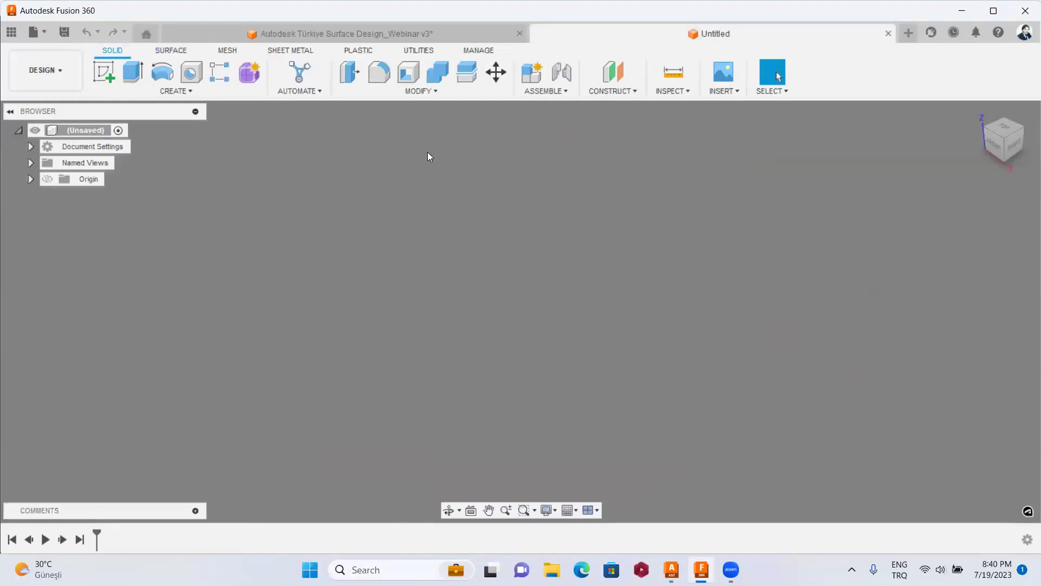
{"action": "left_click", "coordinate": [322, 32]}
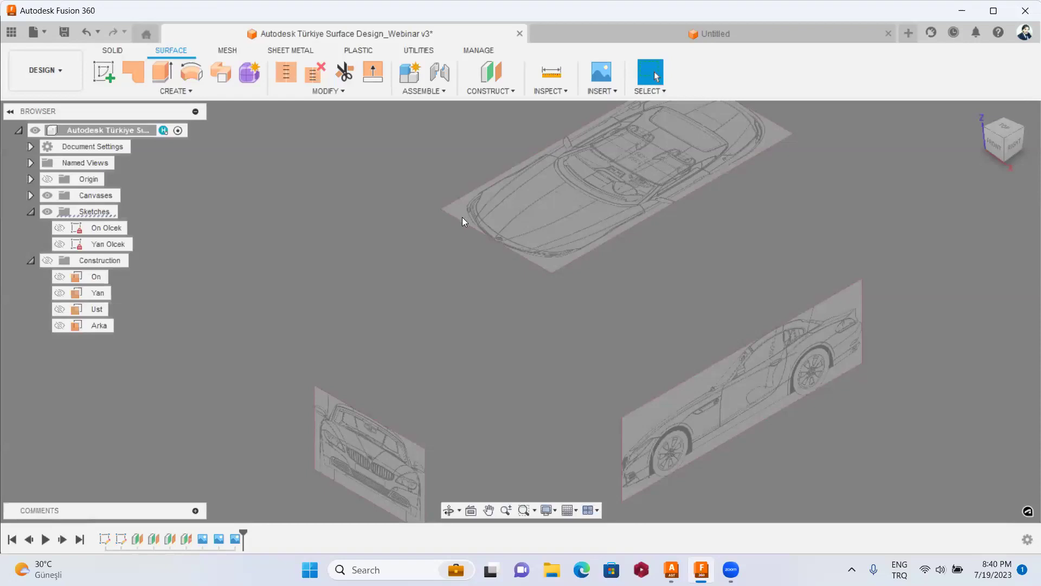
{"action": "left_click", "coordinate": [665, 28]}
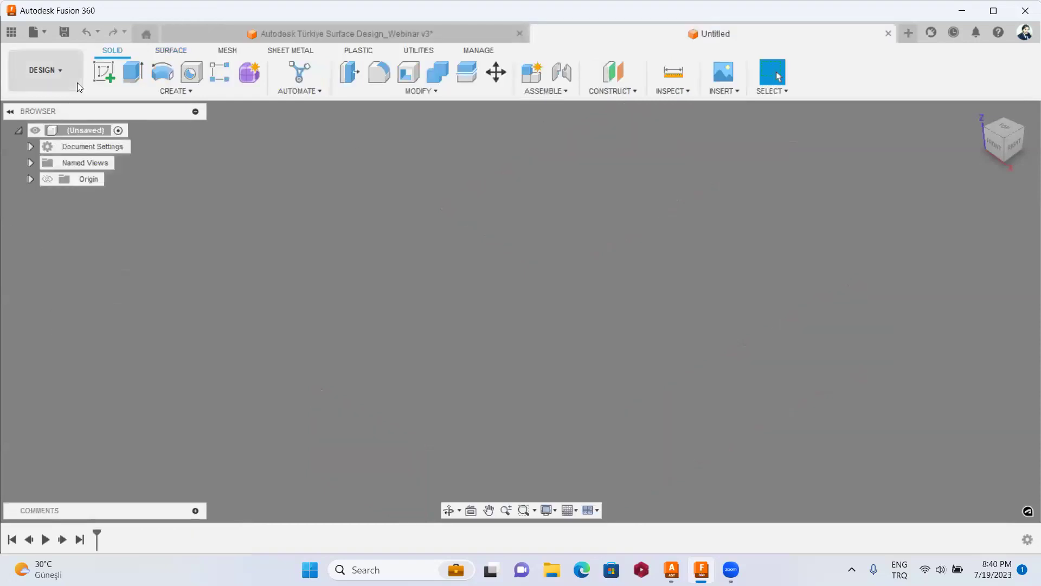
Start a new sketch on the XY plane and bring up the sketch drawing commands.
{"action": "left_click", "coordinate": [108, 75]}
{"action": "left_click", "coordinate": [596, 314]}
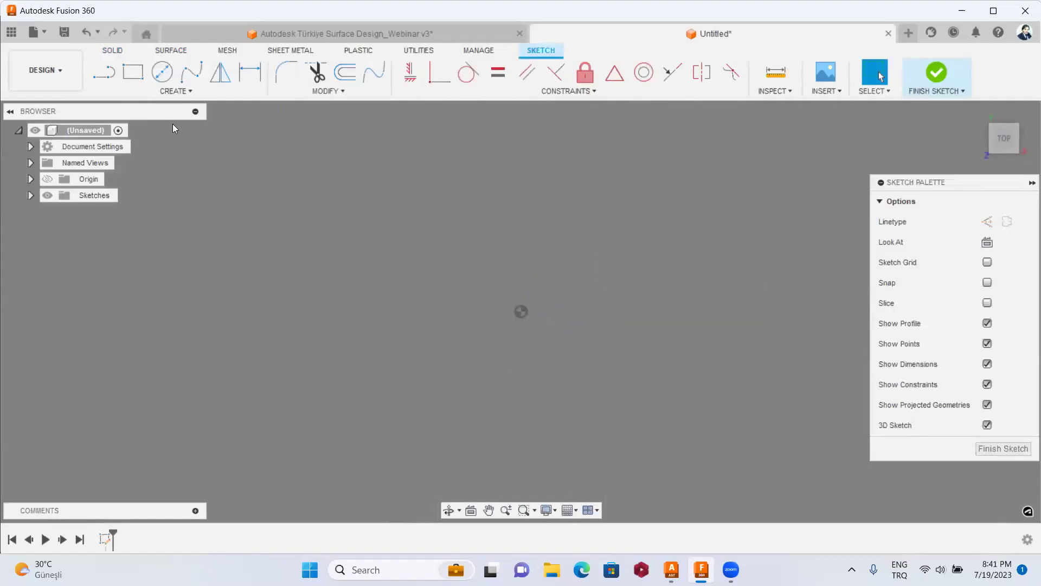
{"action": "left_click", "coordinate": [174, 91]}
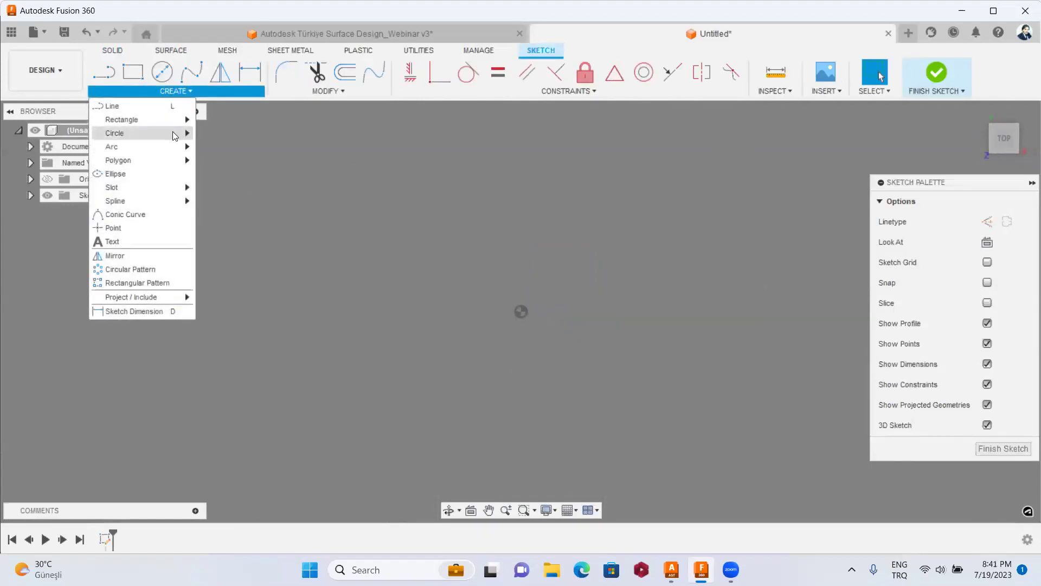
{"action": "mouse_move", "coordinate": [112, 147]}
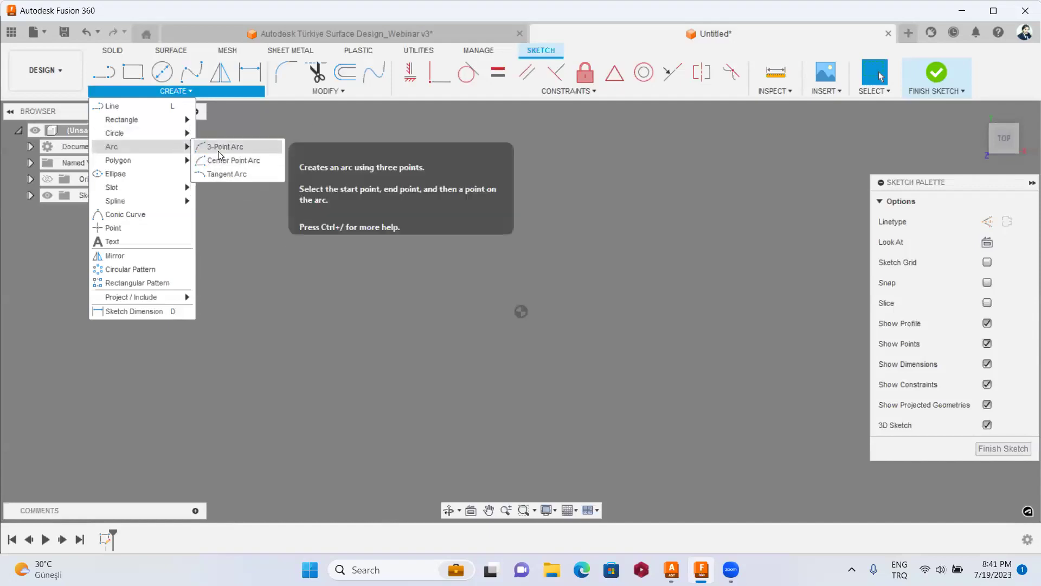
Draw a three-point arc starting at the origin with its end point 250 mm away.
{"action": "left_click", "coordinate": [219, 154]}
{"action": "left_click", "coordinate": [521, 312]}
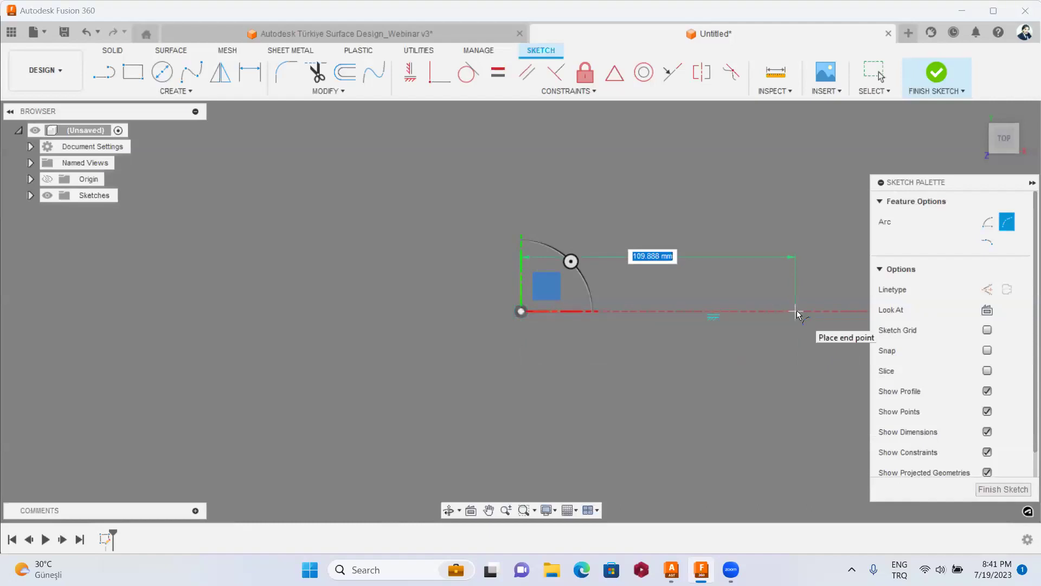
{"action": "type", "text": "250"}
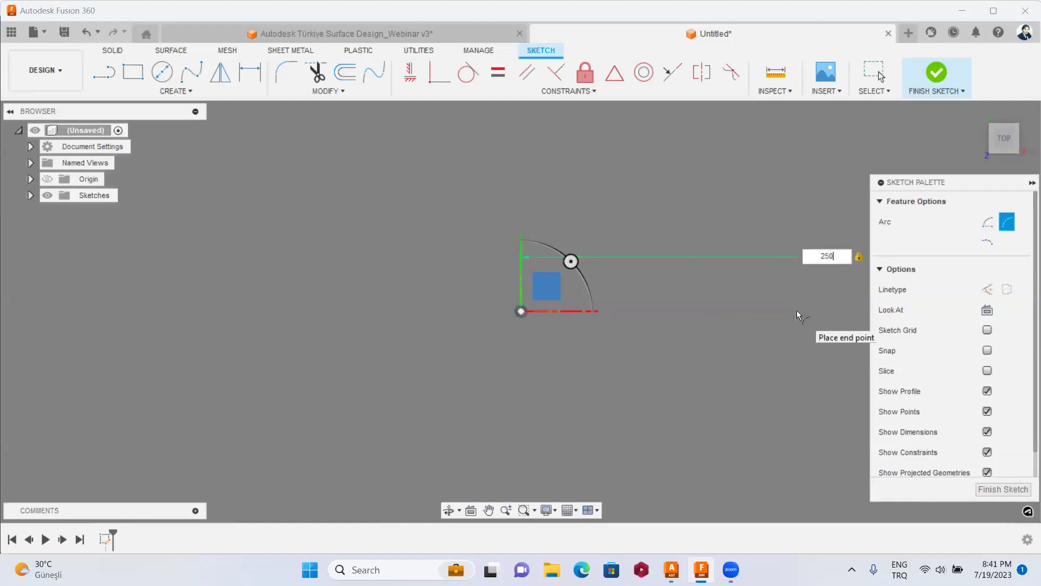
{"action": "middle_click_drag", "start_coordinate": [796, 310], "coordinate": [565, 339]}
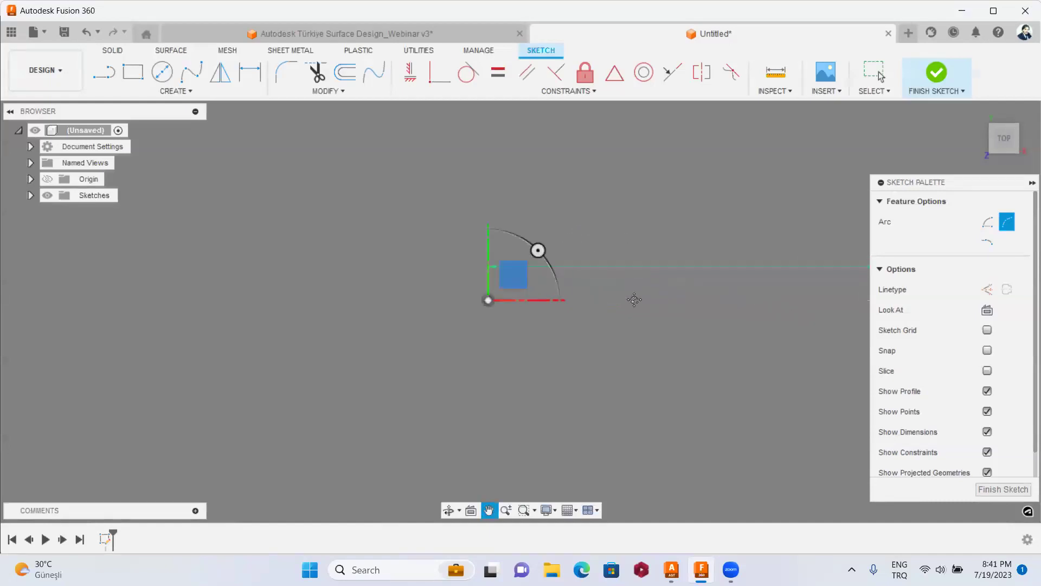
{"action": "left_click", "coordinate": [662, 314]}
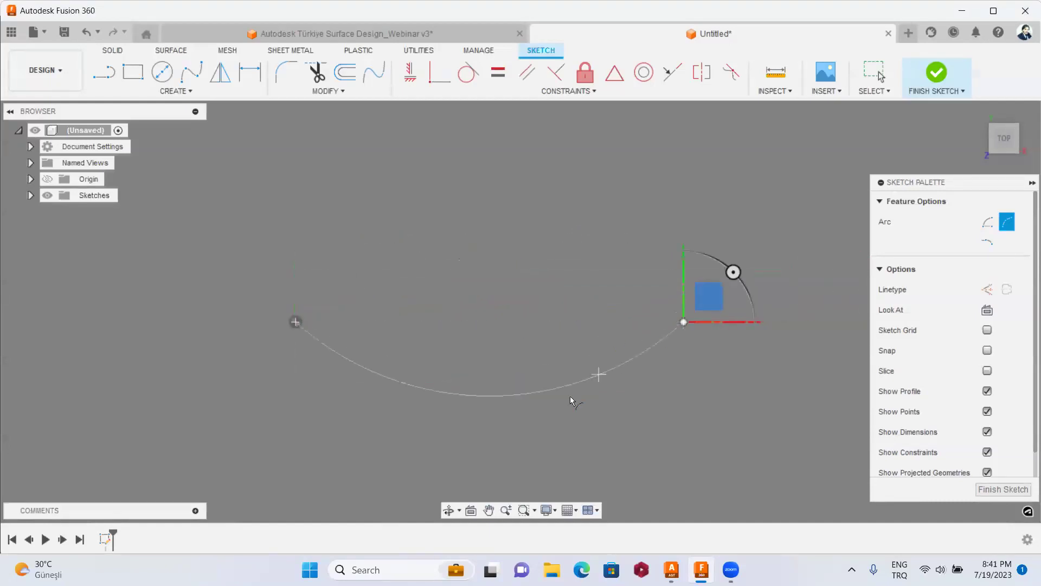
{"action": "left_click", "coordinate": [506, 433]}
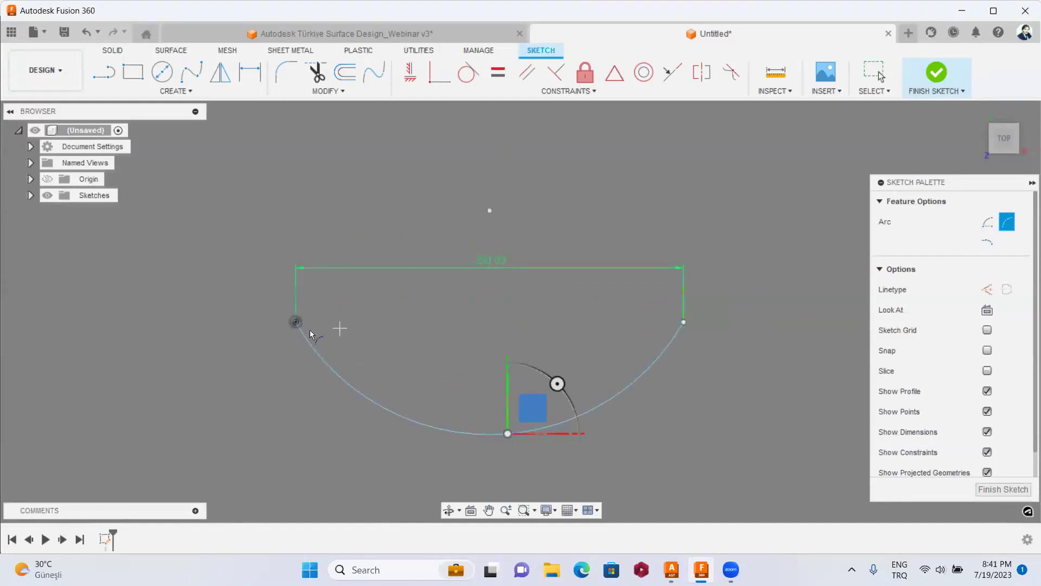
Offset the arc by -30 mm, check it from front and corner views, and finish the sketch.
{"action": "left_click", "coordinate": [344, 72]}
{"action": "left_click", "coordinate": [378, 401]}
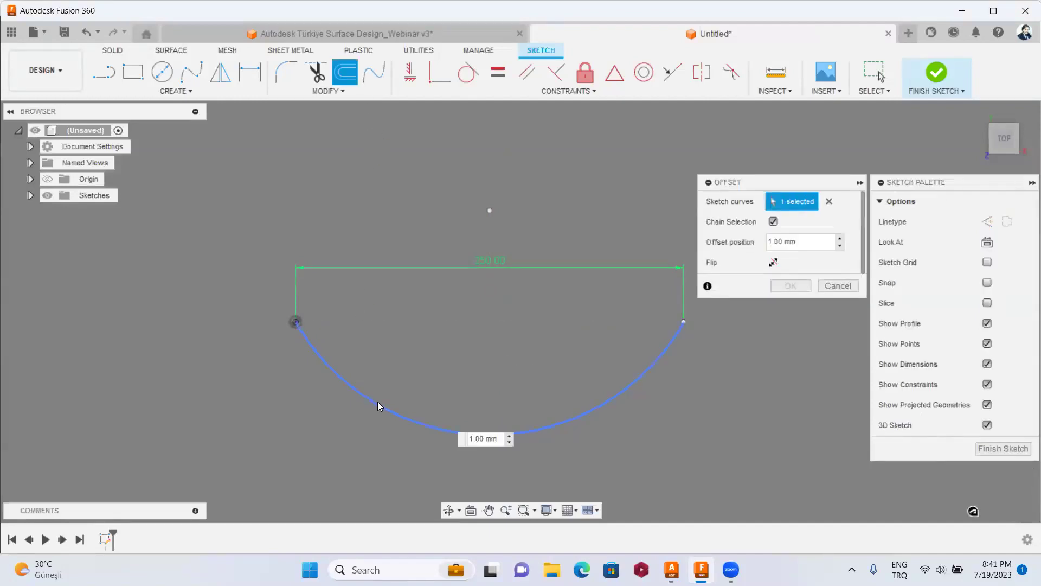
{"action": "left_click_drag", "start_coordinate": [385, 399], "coordinate": [407, 369]}
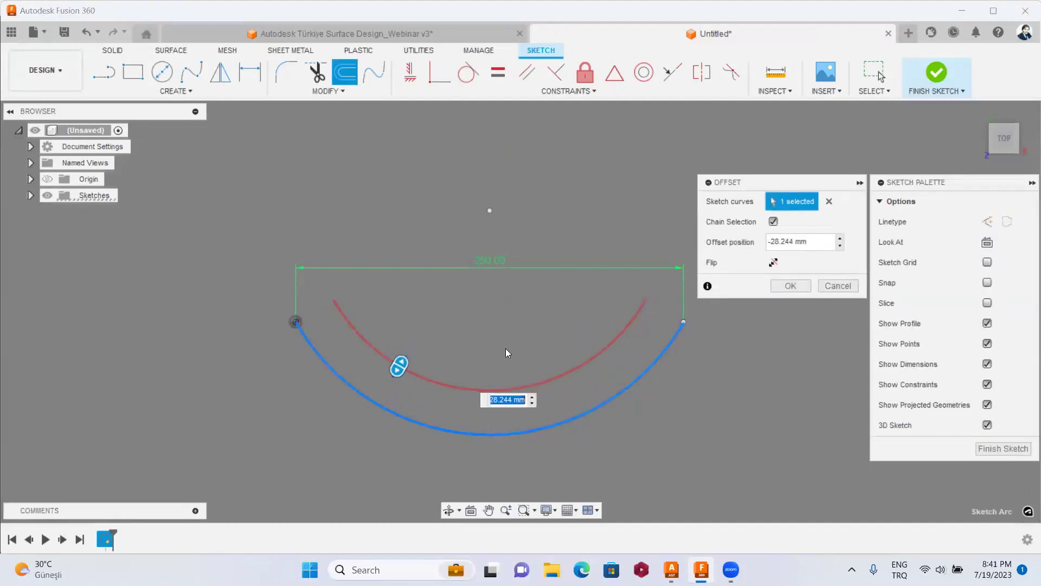
{"action": "type", "text": "-30"}
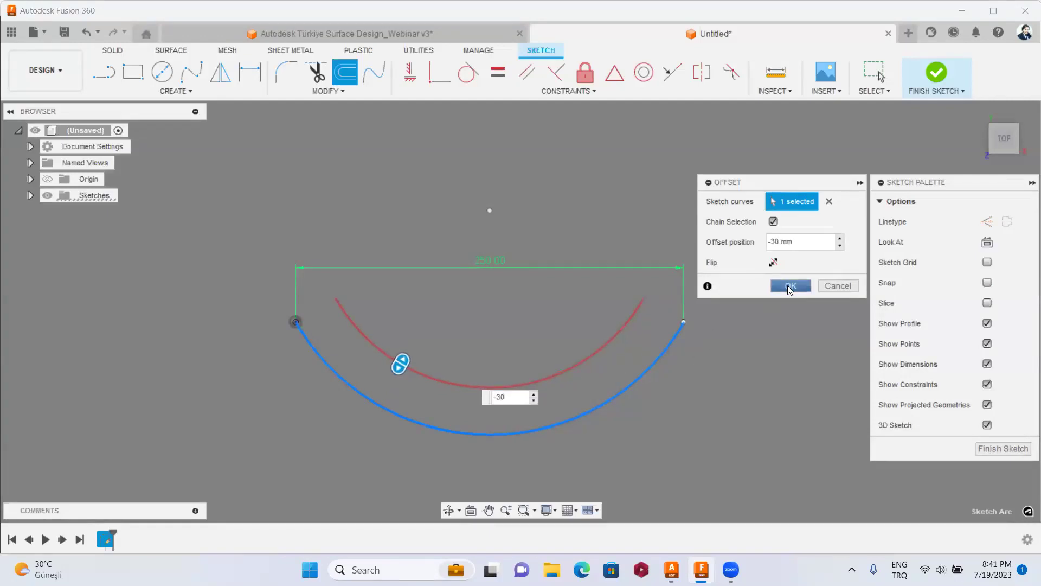
{"action": "left_click", "coordinate": [790, 287]}
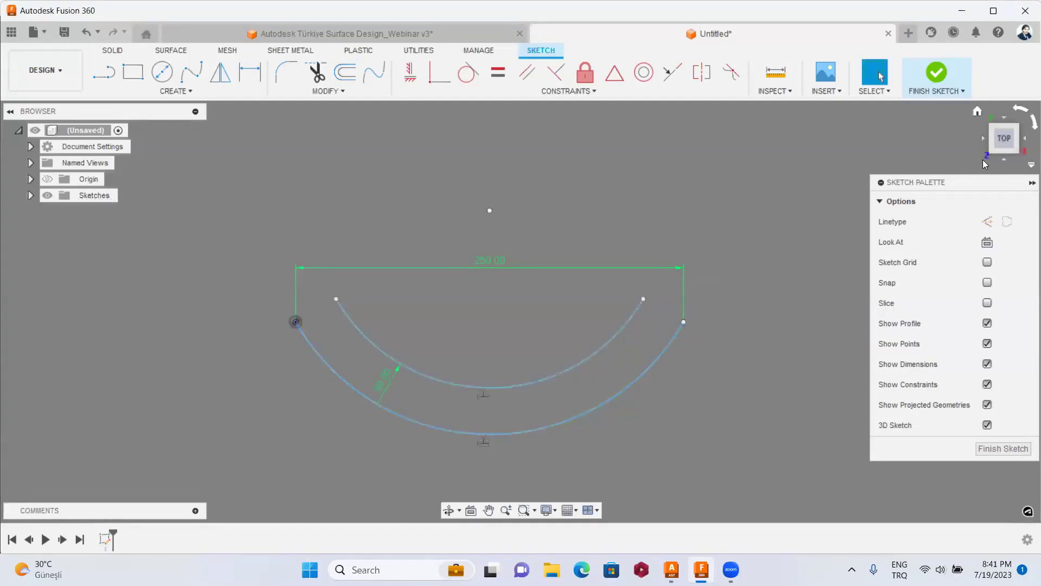
{"action": "left_click", "coordinate": [1004, 163]}
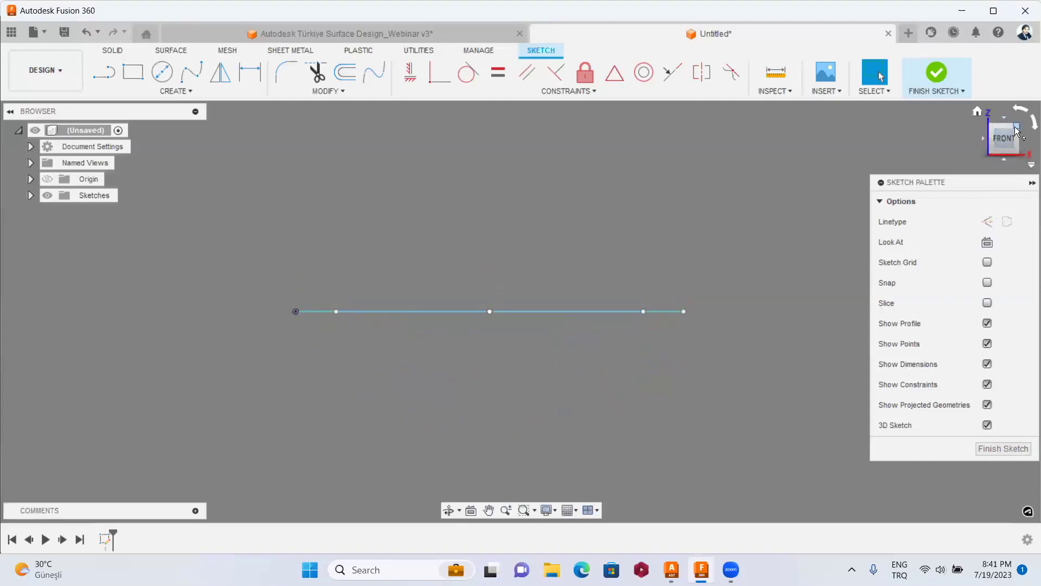
{"action": "left_click", "coordinate": [1018, 127]}
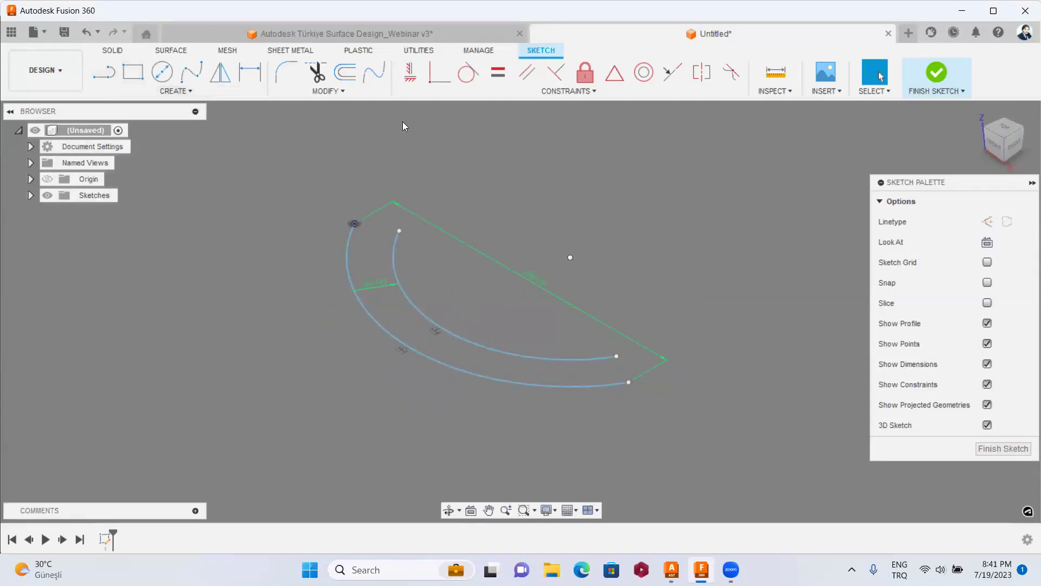
{"action": "left_click", "coordinate": [933, 76]}
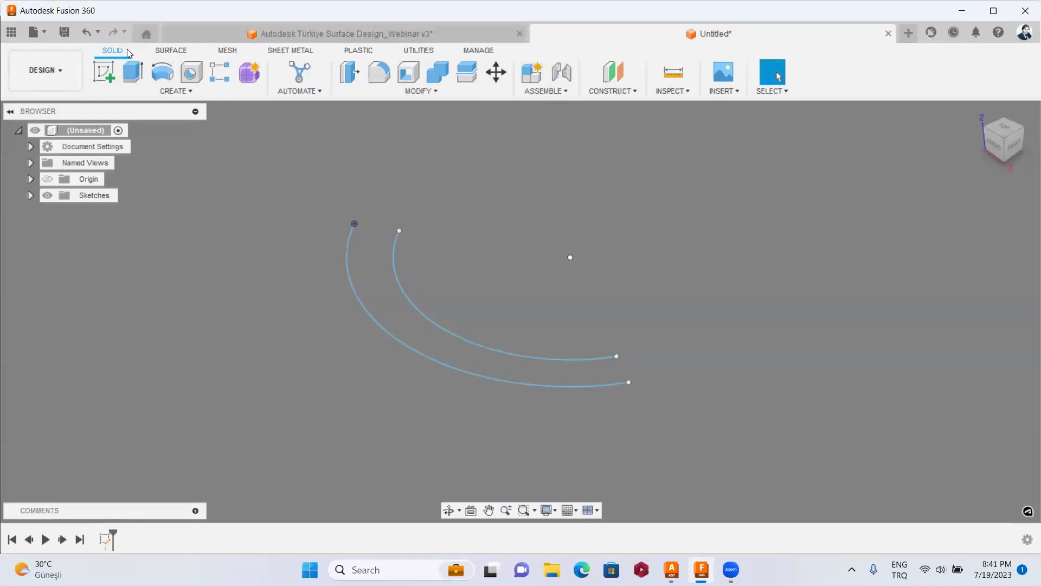
Extrude both arcs 350 mm upward as surface bodies using the Surface Extrude tool.
{"action": "left_click", "coordinate": [166, 51]}
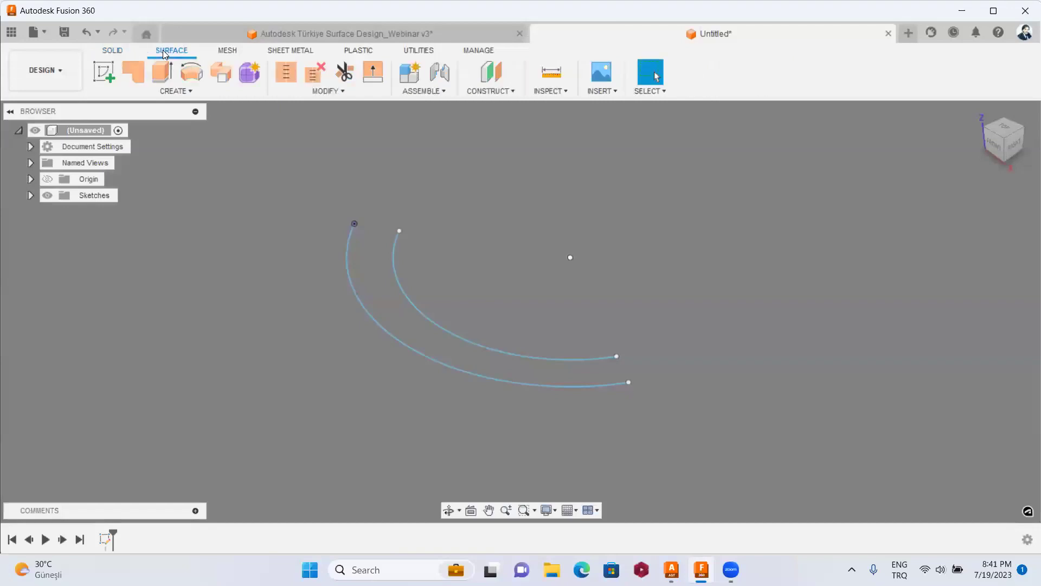
{"action": "left_click", "coordinate": [173, 91]}
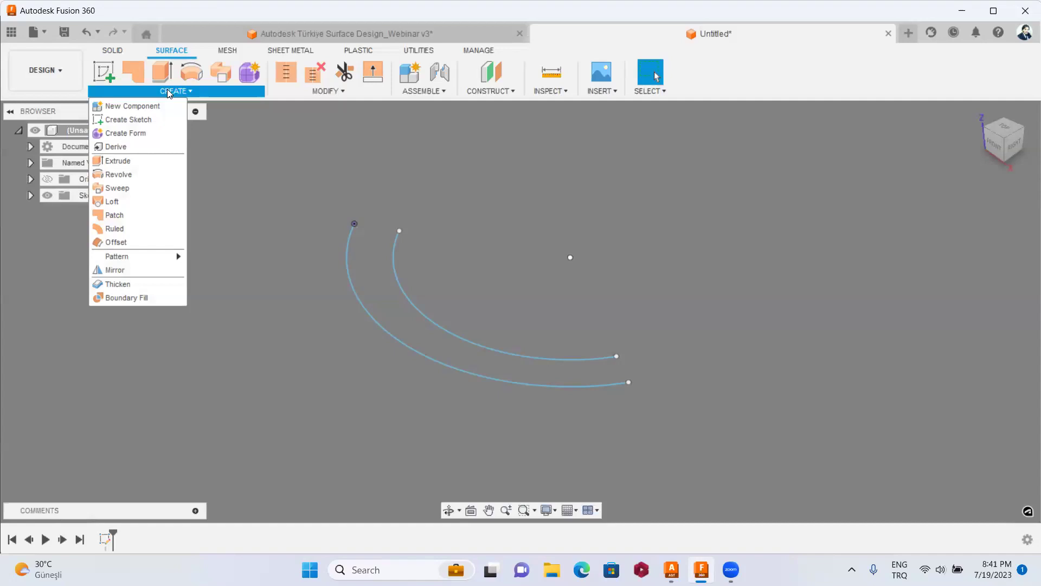
{"action": "left_click", "coordinate": [146, 164]}
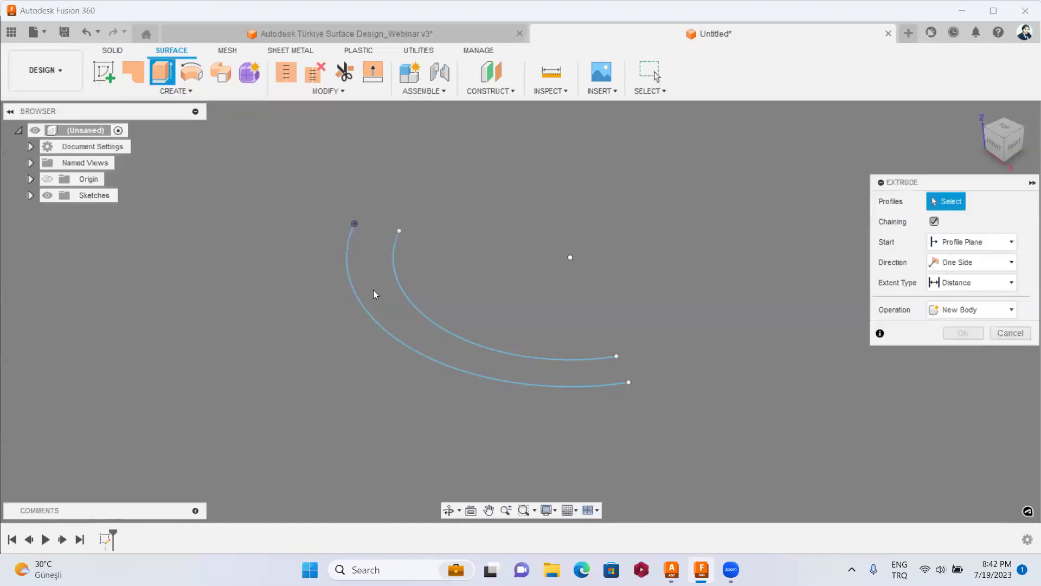
{"action": "left_click", "coordinate": [415, 308]}
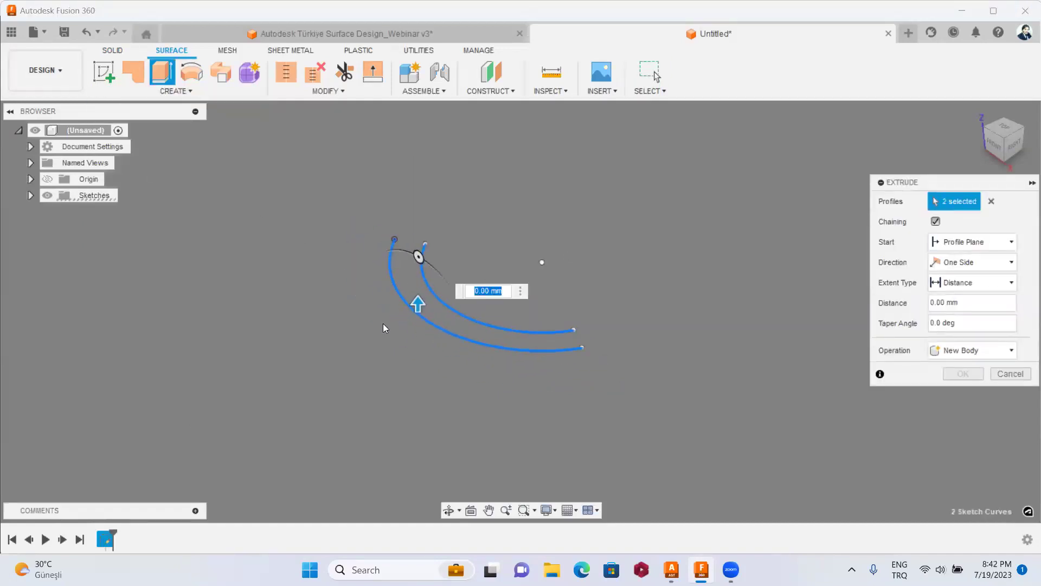
{"action": "type", "text": "100"}
{"action": "left_click_drag", "start_coordinate": [418, 303], "coordinate": [418, 152]}
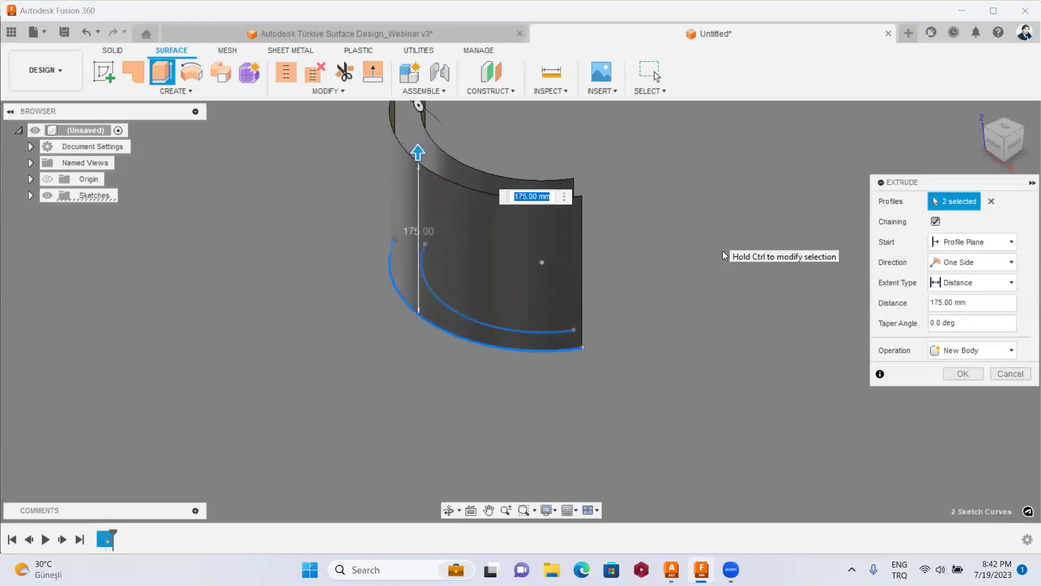
{"action": "left_click", "coordinate": [995, 143]}
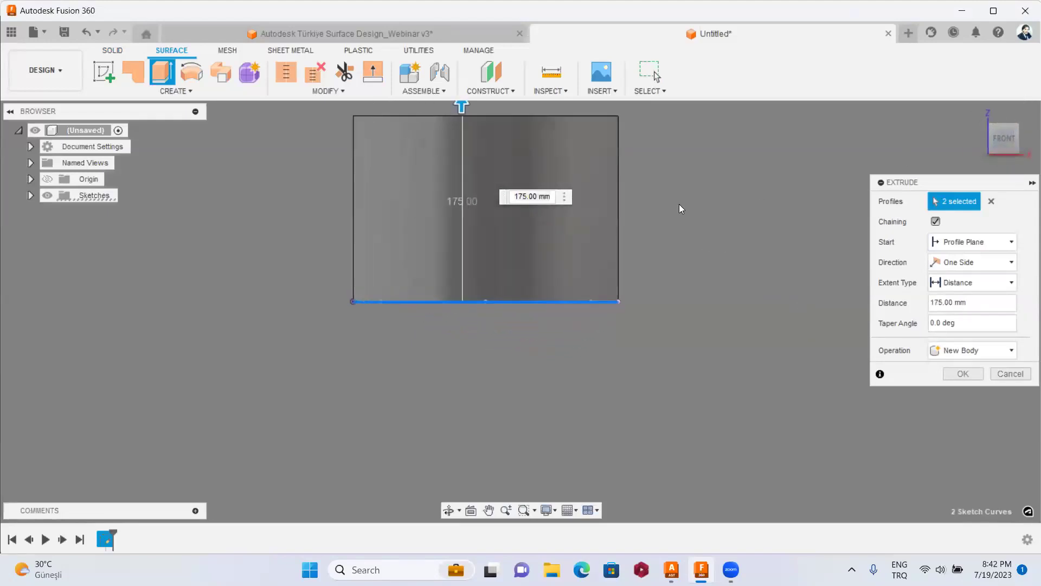
{"action": "mouse_move", "coordinate": [470, 303]}
{"action": "left_mouse_down"}
{"action": "mouse_move", "coordinate": [485, 160]}
{"action": "mouse_move", "coordinate": [484, 173]}
{"action": "left_mouse_up"}
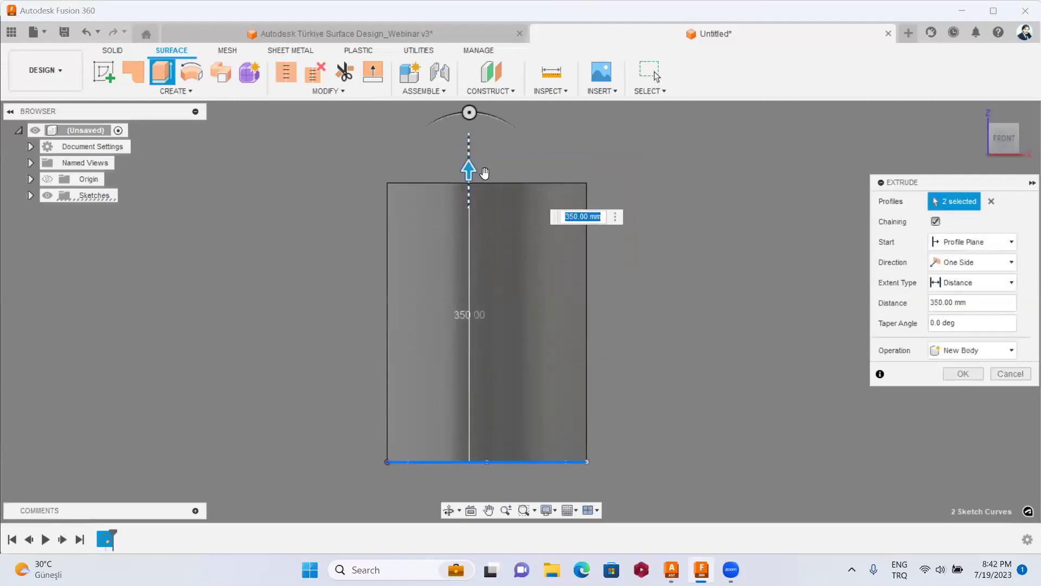
{"action": "left_click", "coordinate": [974, 374]}
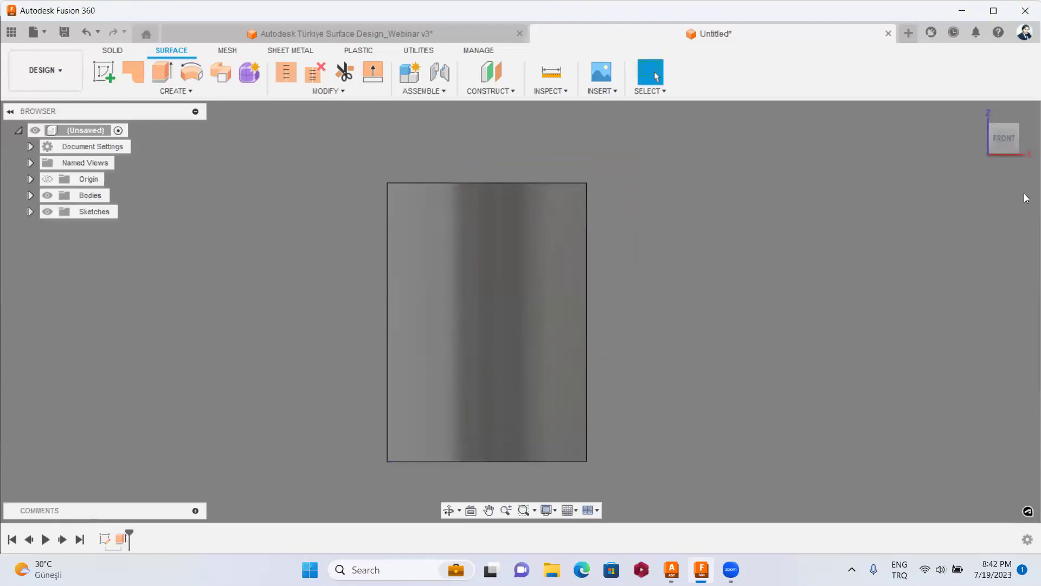
{"action": "left_click", "coordinate": [1010, 123]}
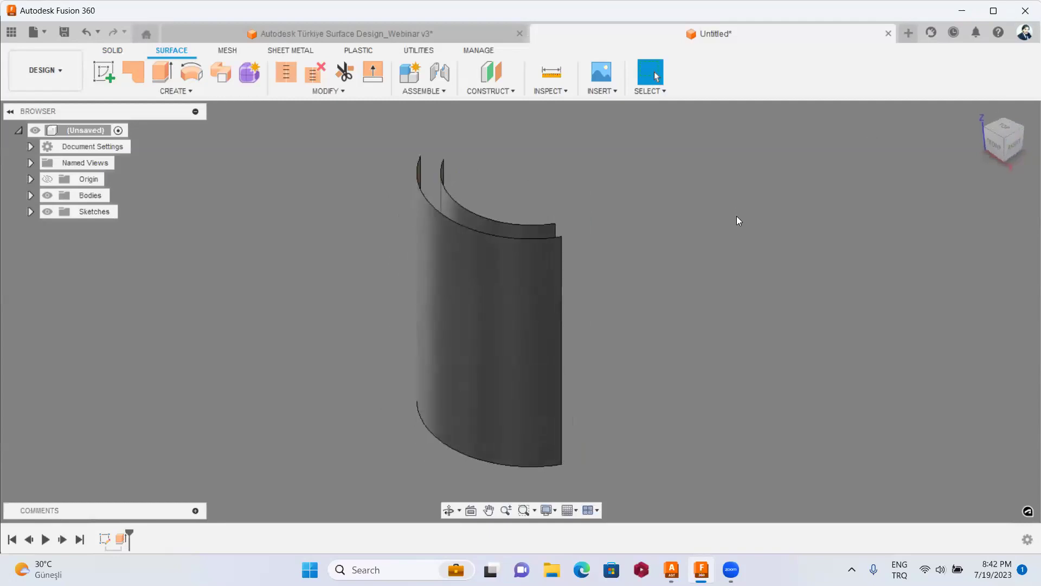
Rename Body2 to 'Ust' and Body1 to 'Alt' in the browser.
{"action": "left_click", "coordinate": [30, 196]}
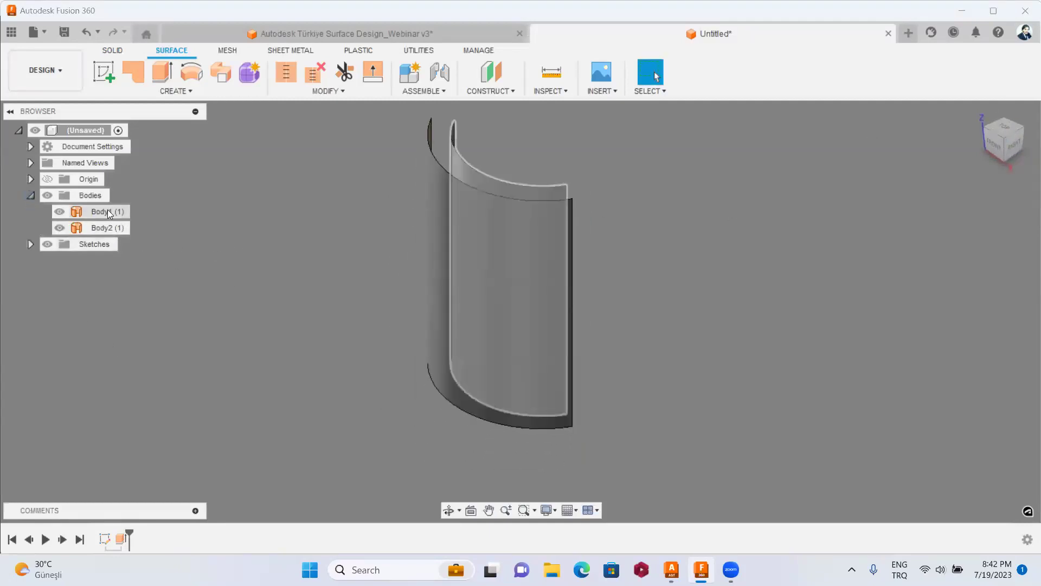
{"action": "left_click", "coordinate": [107, 228]}
{"action": "double_click", "coordinate": [108, 228]}
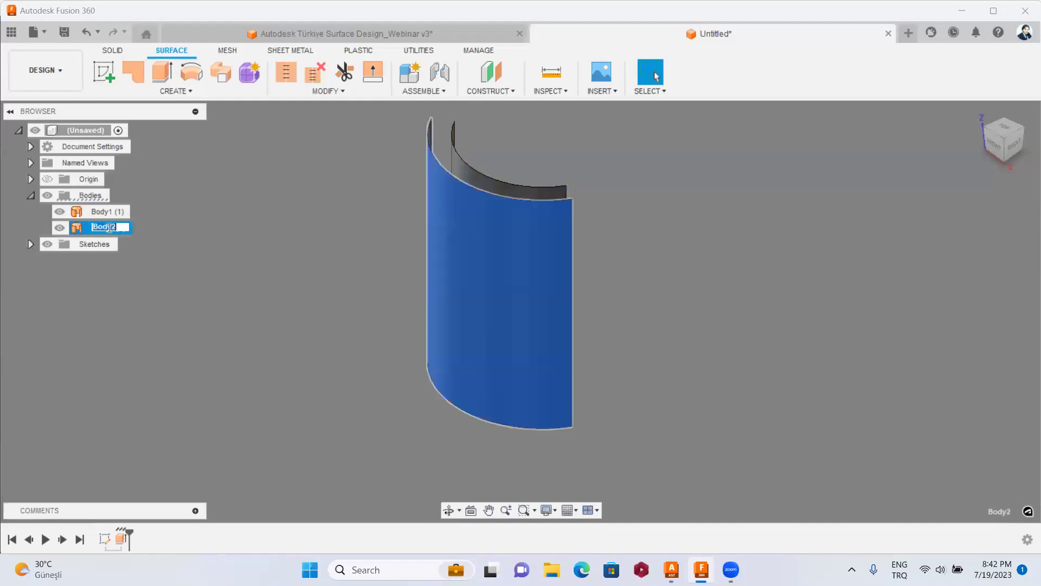
{"action": "type", "text": "Ust (1"}
{"action": "left_click", "coordinate": [103, 211]}
{"action": "double_click", "coordinate": [104, 212]}
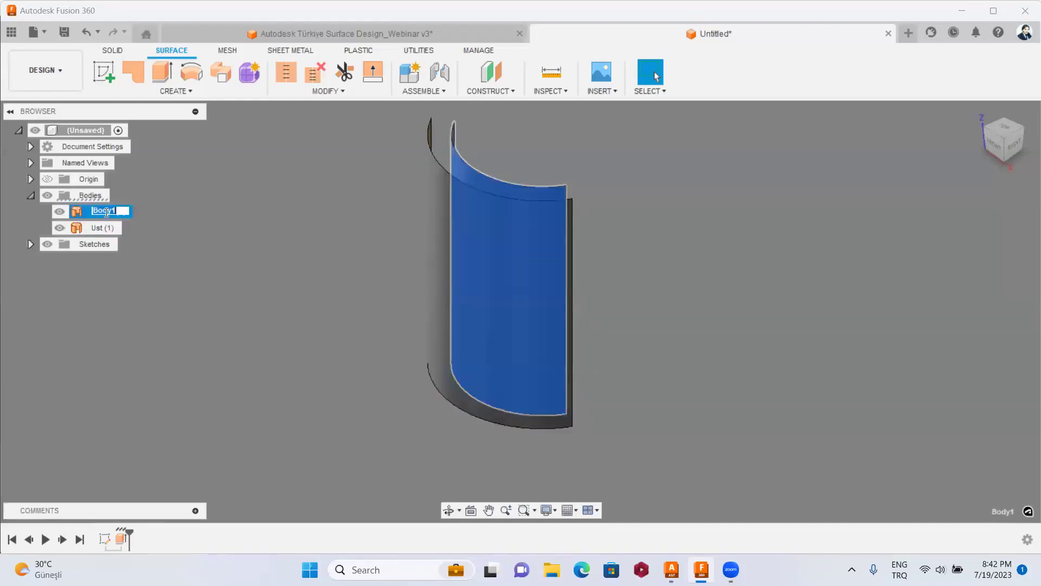
{"action": "type", "text": "Alt"}
{"action": "key", "text": "Return"}
{"action": "left_click", "coordinate": [172, 228]}
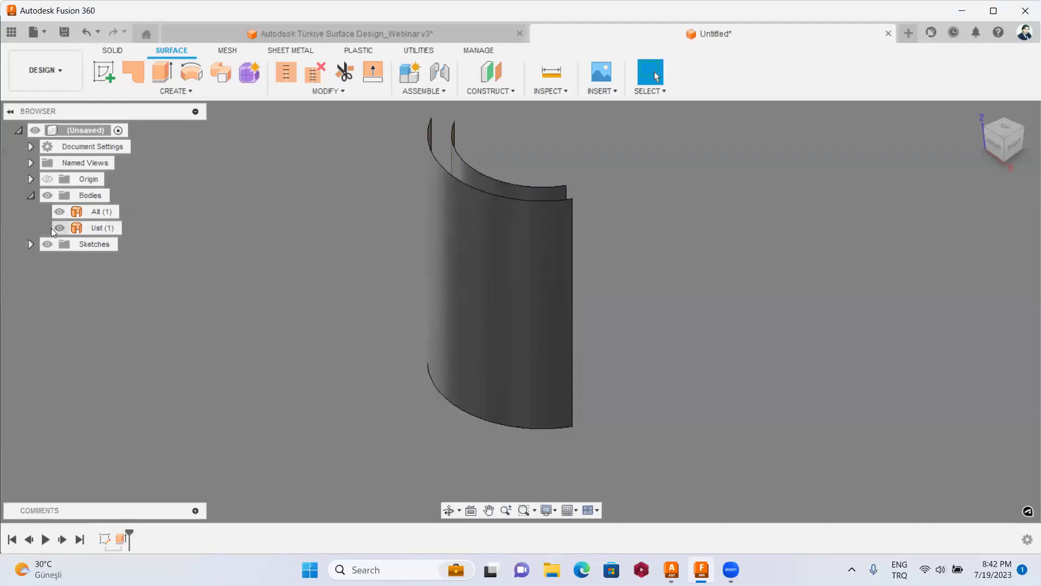
Try a -75 mm offset plane from the XZ plane, then cancel it.
{"action": "left_click", "coordinate": [489, 92]}
{"action": "left_click", "coordinate": [495, 103]}
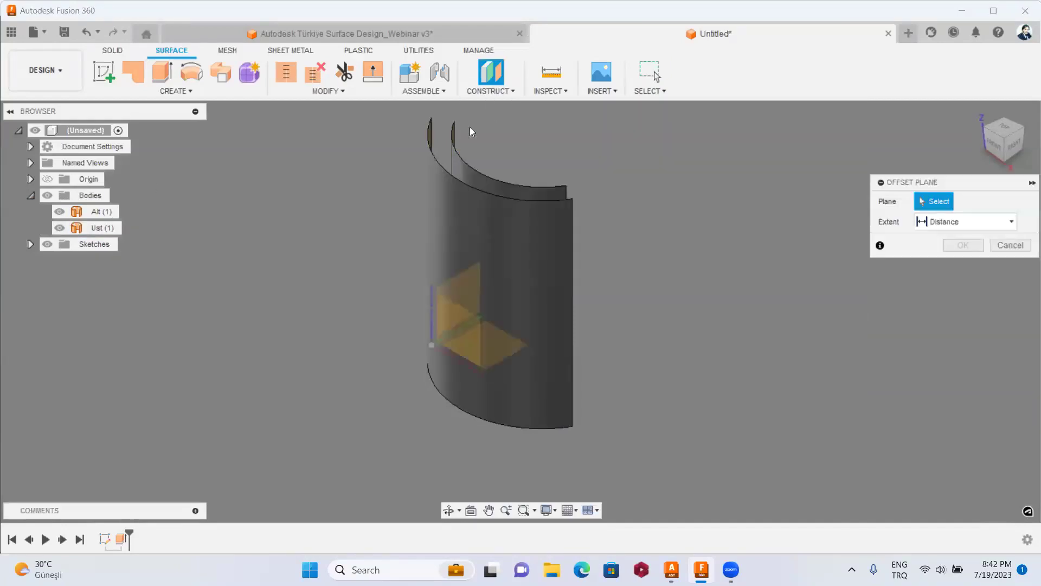
{"action": "left_click", "coordinate": [467, 309]}
{"action": "left_click_drag", "start_coordinate": [442, 332], "coordinate": [388, 369]}
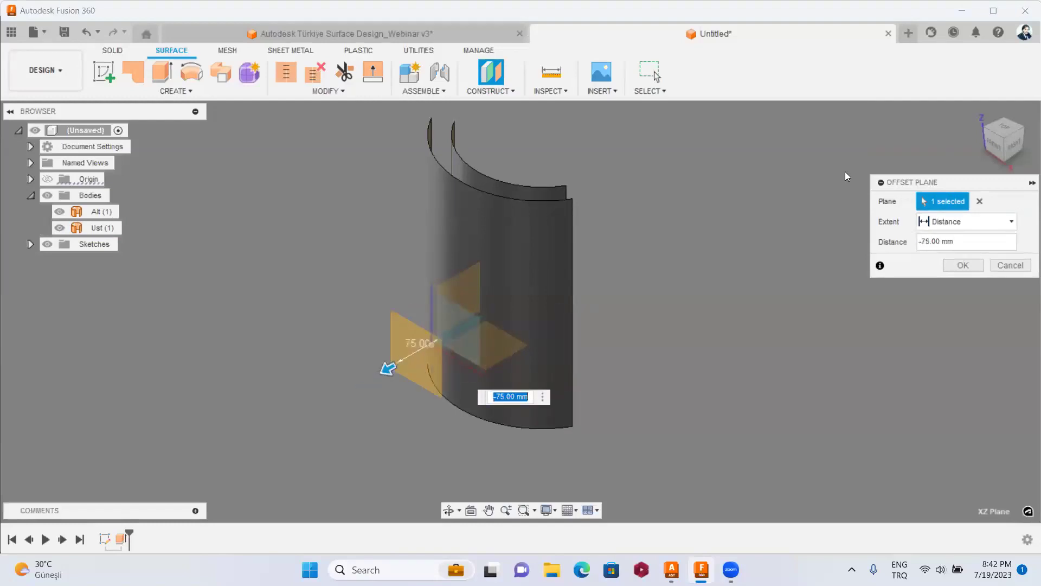
{"action": "left_click", "coordinate": [1012, 142]}
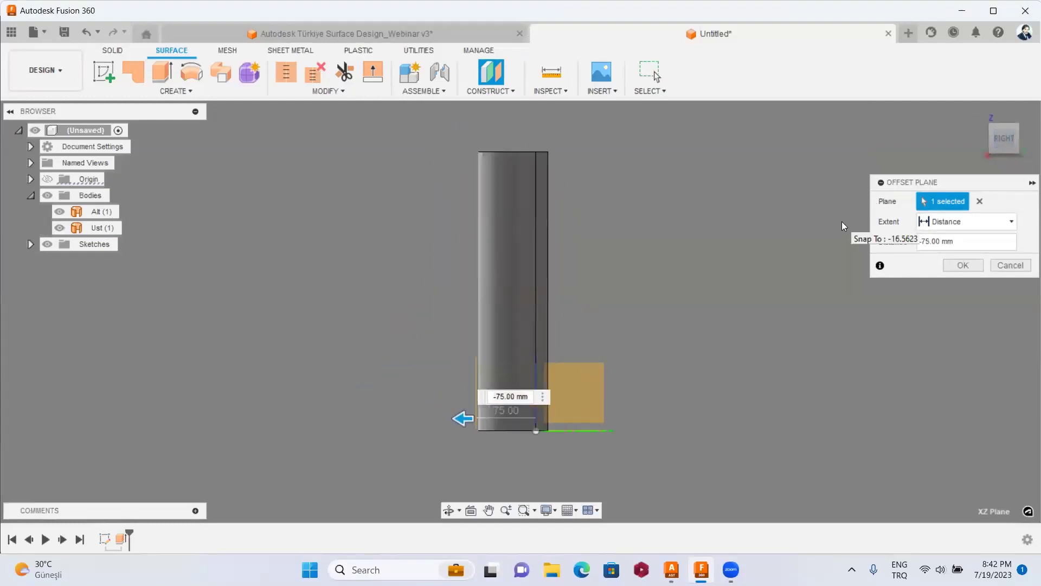
{"action": "left_click", "coordinate": [1008, 265]}
Show and expand the Origin, then create a sketch on the XZ plane from its context menu.
{"action": "left_click", "coordinate": [991, 128]}
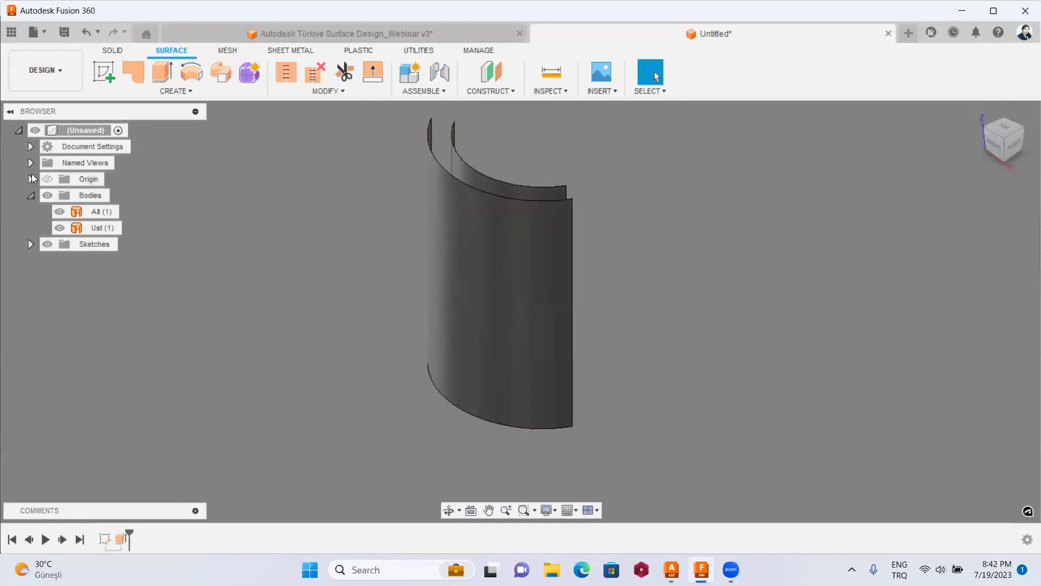
{"action": "left_click", "coordinate": [47, 178]}
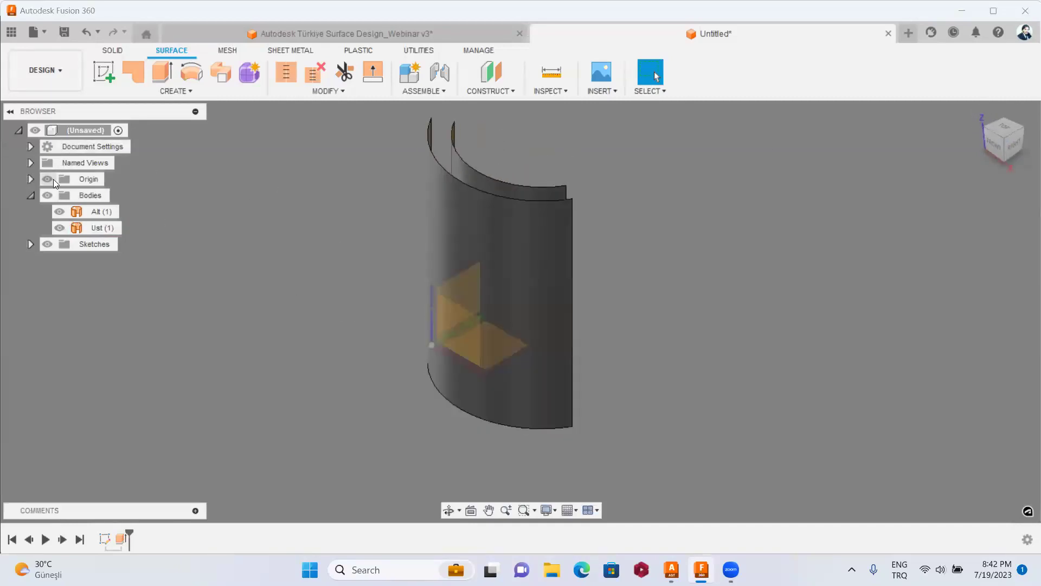
{"action": "left_click", "coordinate": [31, 179]}
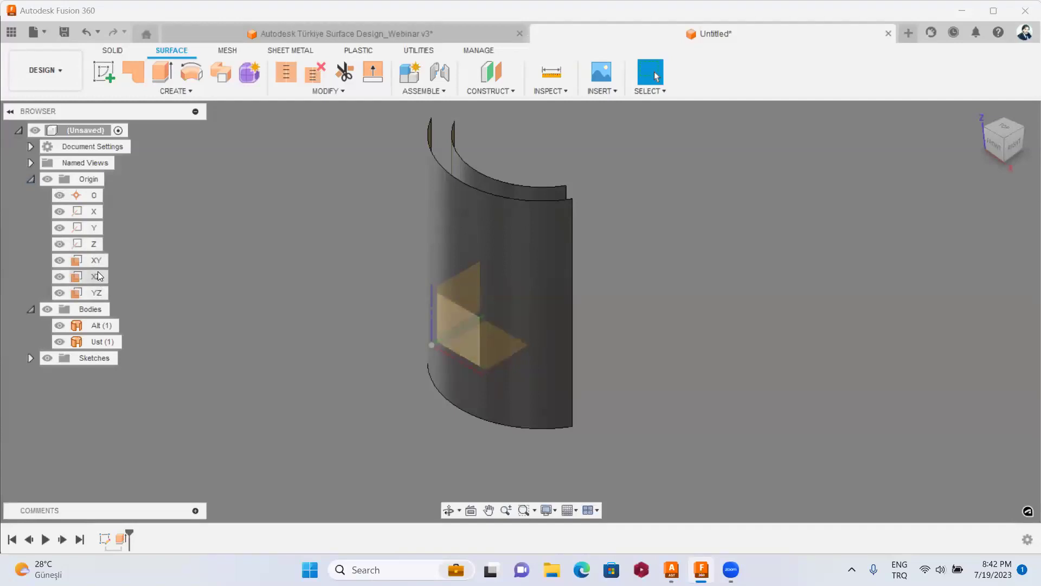
{"action": "right_click", "coordinate": [99, 276]}
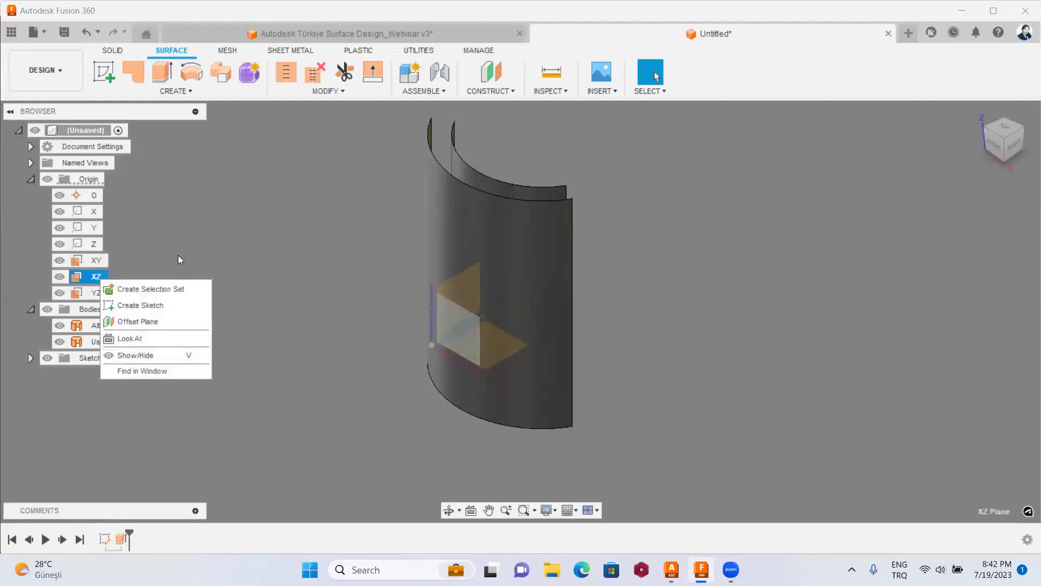
{"action": "left_click", "coordinate": [995, 143]}
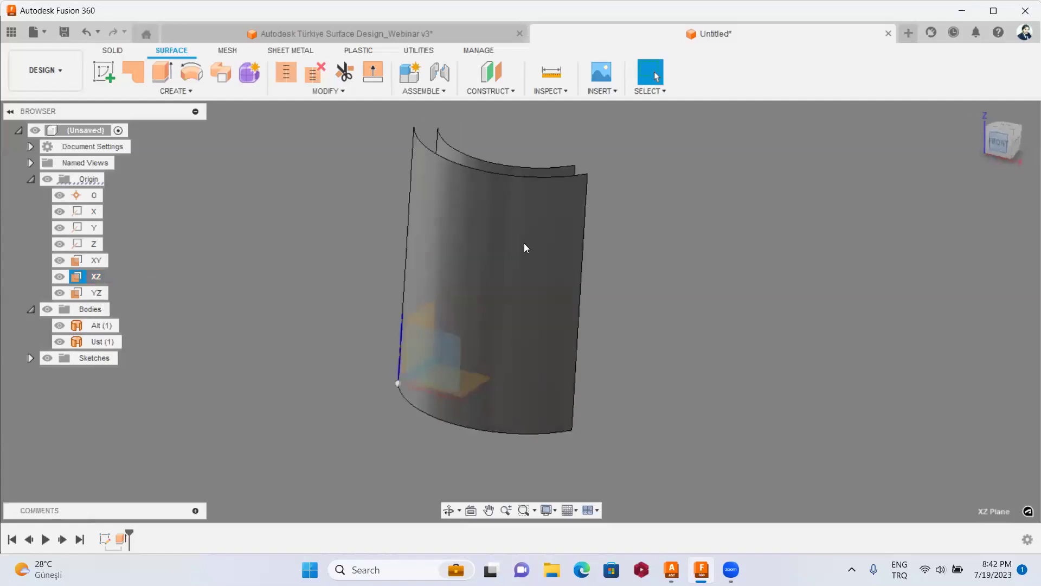
{"action": "right_click", "coordinate": [101, 277]}
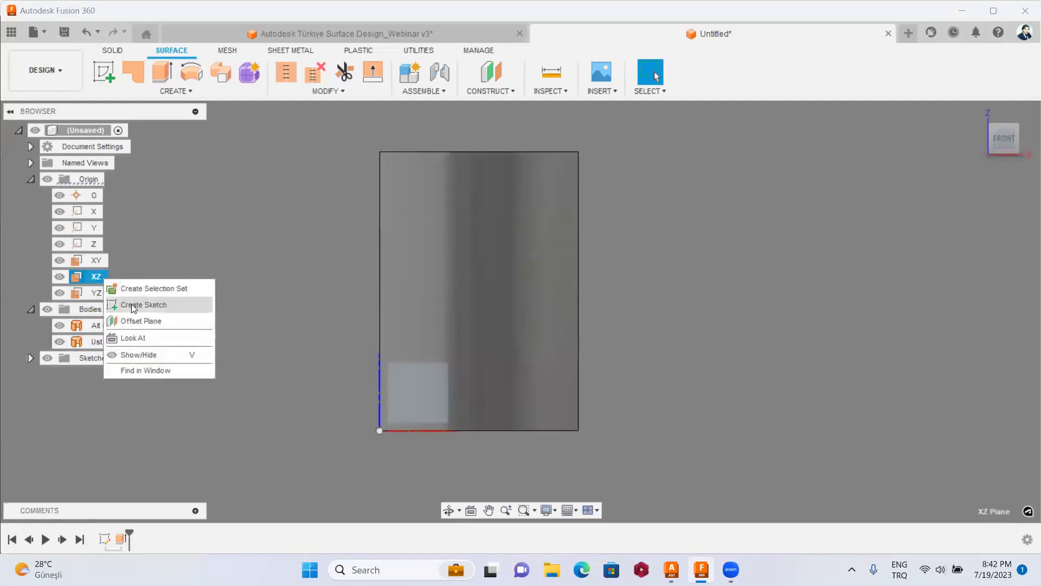
{"action": "left_click", "coordinate": [130, 305]}
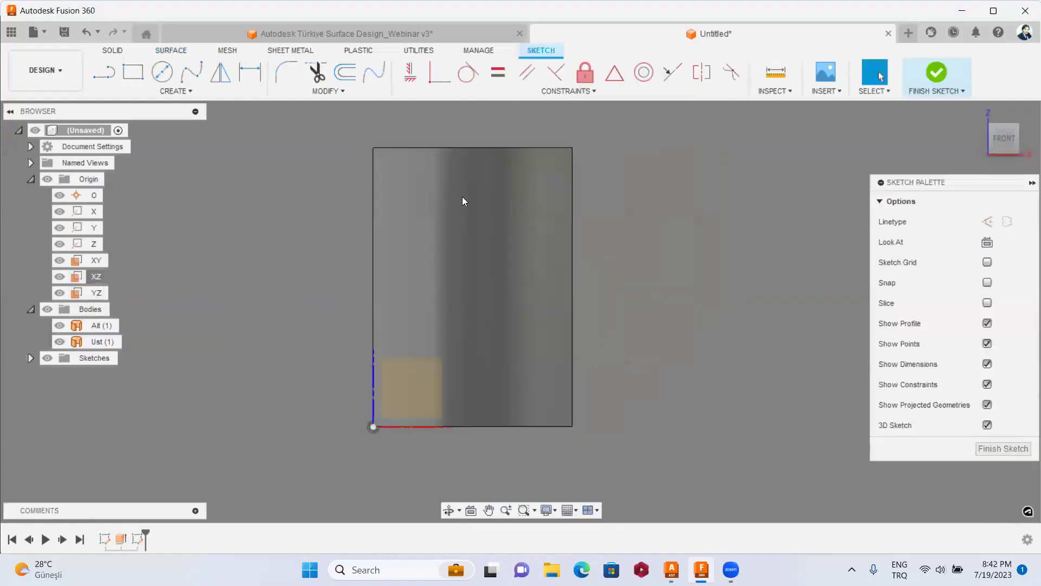
Open the sketch Create menu to reveal the Fit Point Spline option.
{"action": "left_click", "coordinate": [171, 92]}
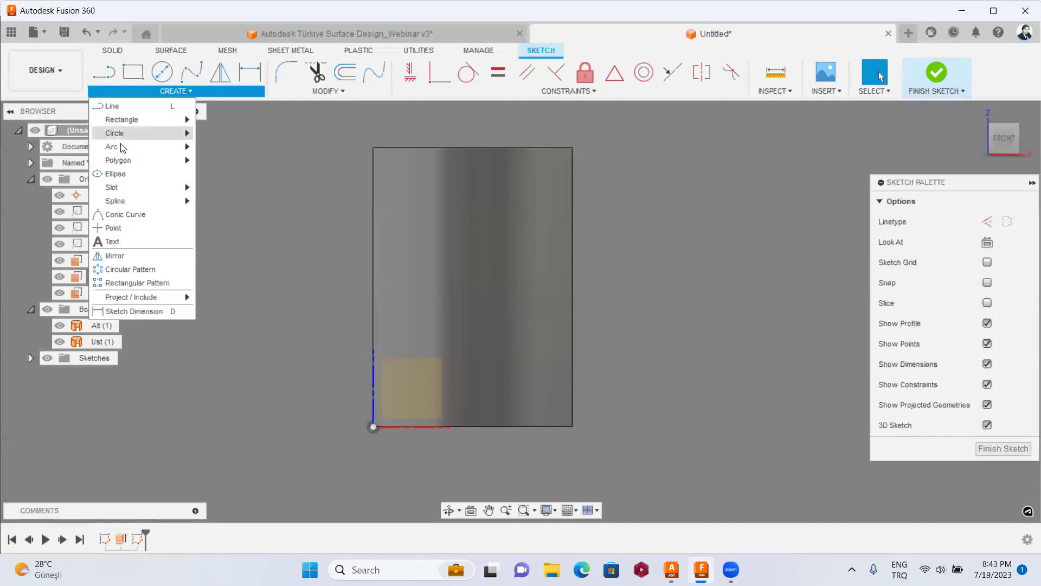
{"action": "mouse_move", "coordinate": [116, 201]}
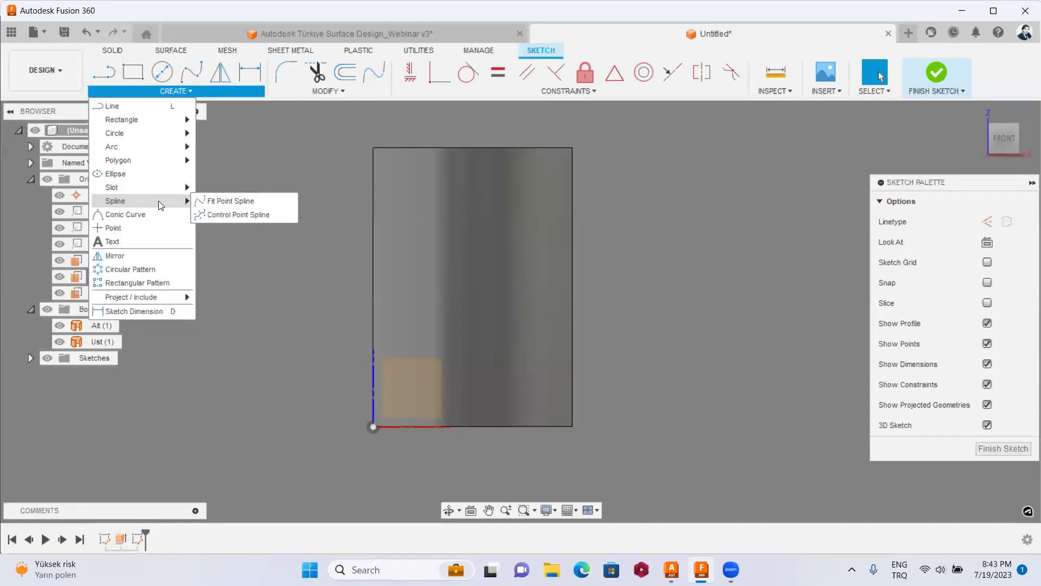
Draw a two-point fit-point spline from the surface's bottom-left corner up and to the right.
{"action": "left_click", "coordinate": [213, 201]}
{"action": "middle_click_drag", "start_coordinate": [480, 445], "coordinate": [464, 435]}
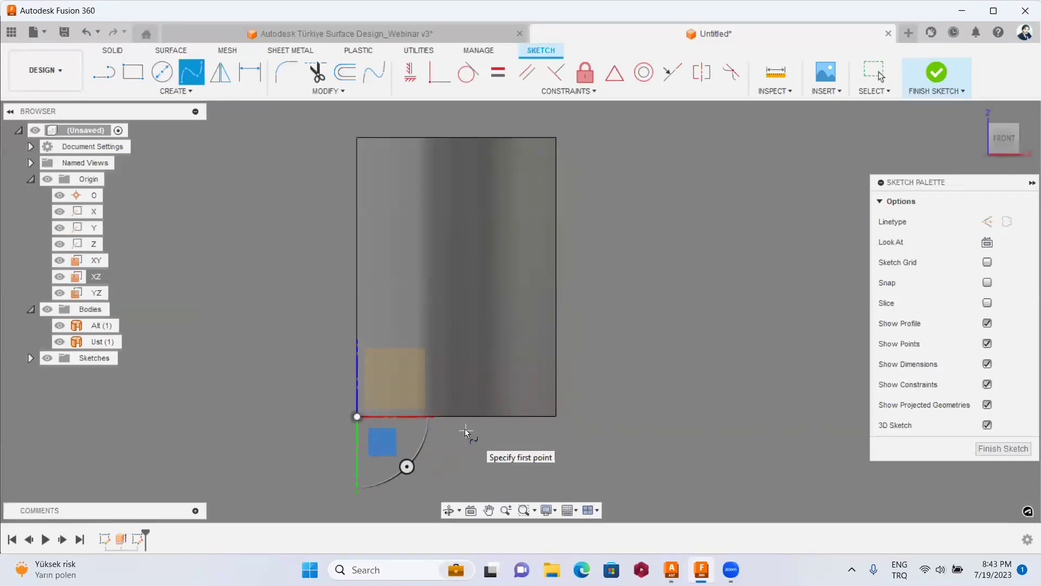
{"action": "left_click", "coordinate": [465, 439]}
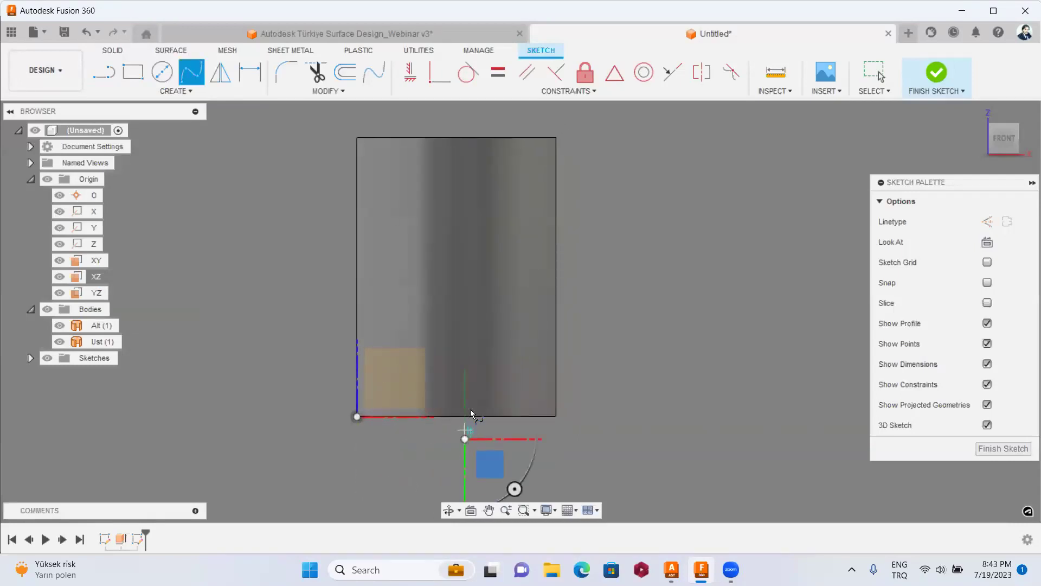
{"action": "left_click", "coordinate": [579, 215]}
{"action": "right_click", "coordinate": [588, 198]}
{"action": "left_click", "coordinate": [641, 200]}
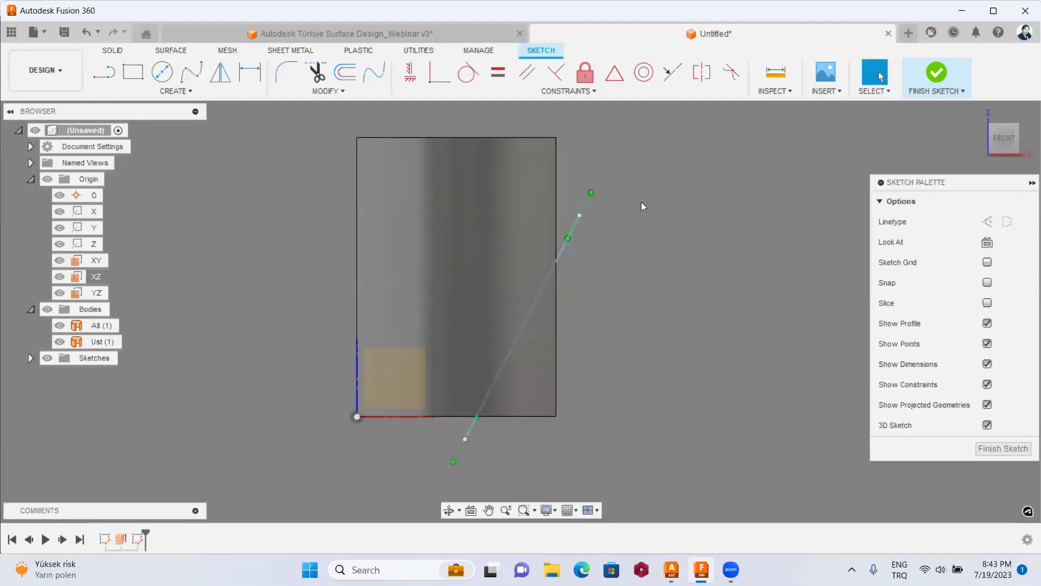
{"action": "left_click", "coordinate": [618, 214]}
Activate the tangent handle at the spline's upper end.
{"action": "left_click", "coordinate": [474, 426]}
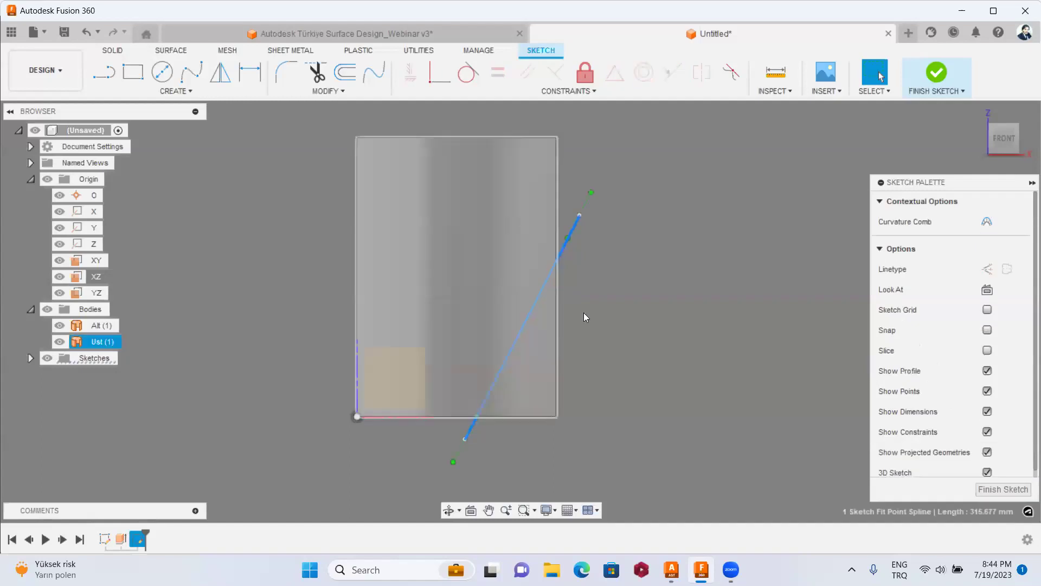
{"action": "left_click", "coordinate": [613, 278]}
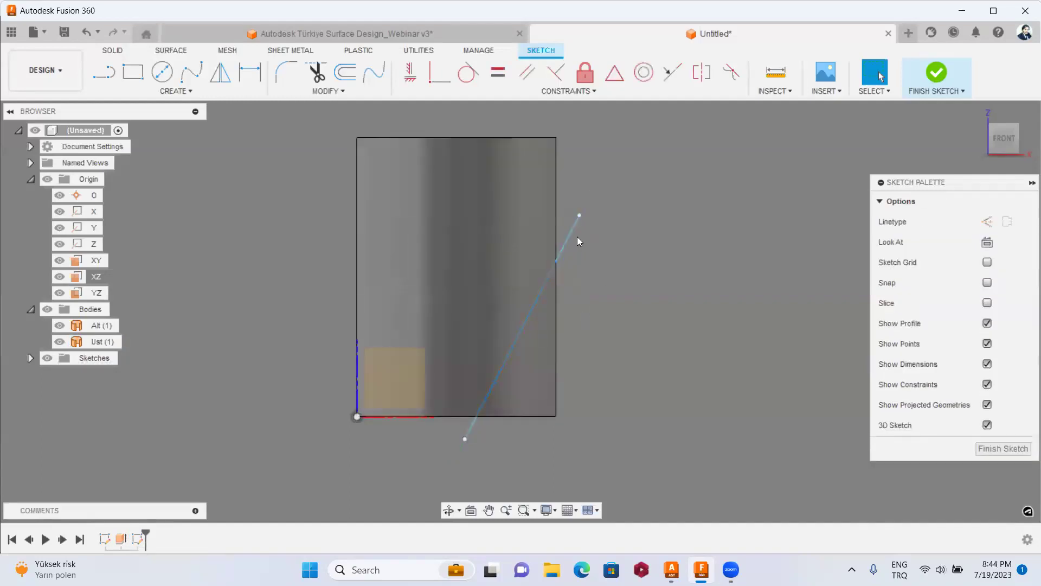
{"action": "left_click", "coordinate": [551, 271]}
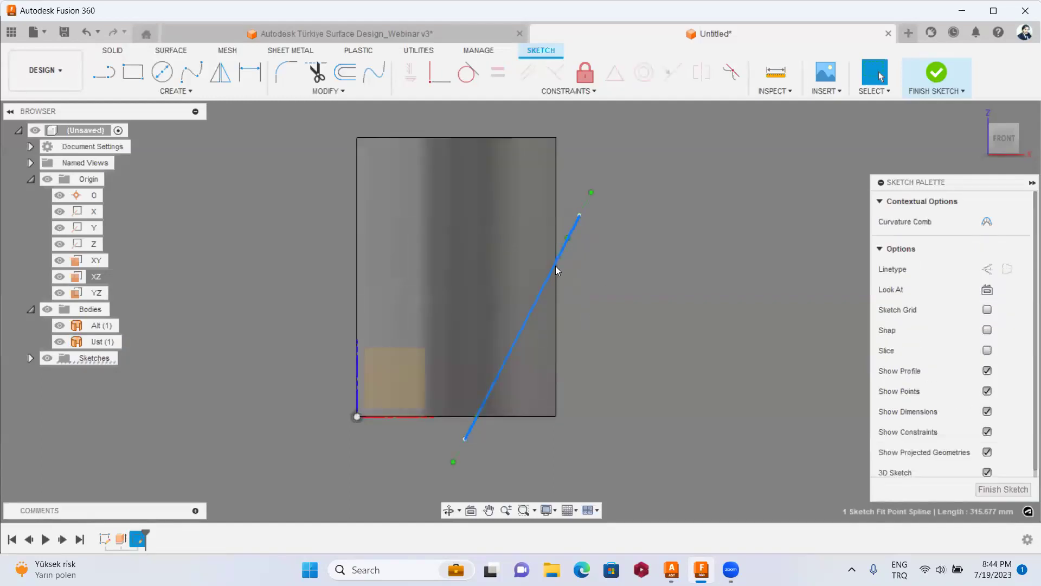
{"action": "left_click", "coordinate": [589, 203]}
{"action": "right_click", "coordinate": [589, 202]}
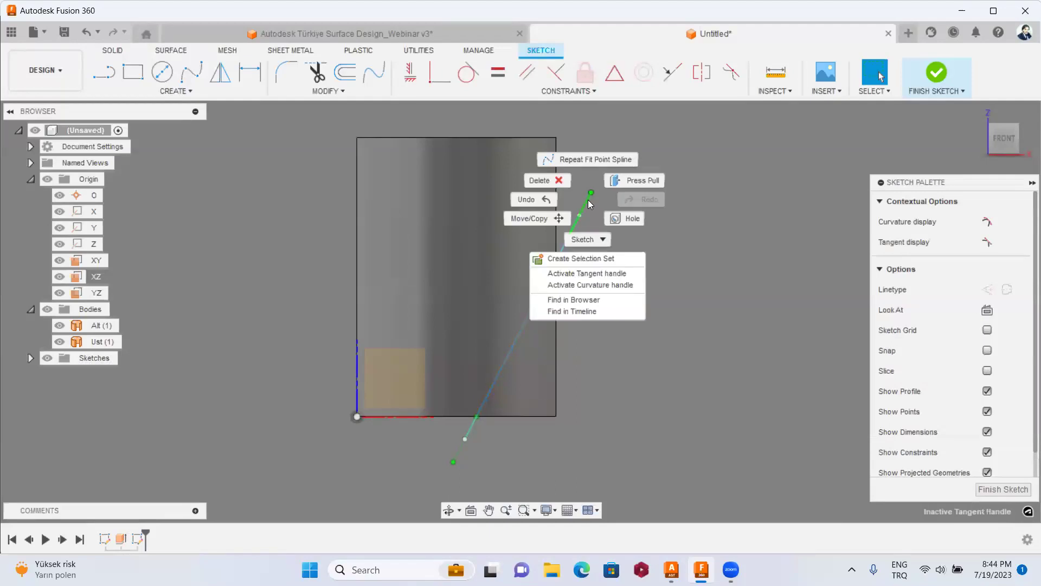
{"action": "left_click", "coordinate": [595, 274]}
{"action": "scroll", "coordinate": [575, 246], "scroll_direction": "up", "scroll_amount": 2}
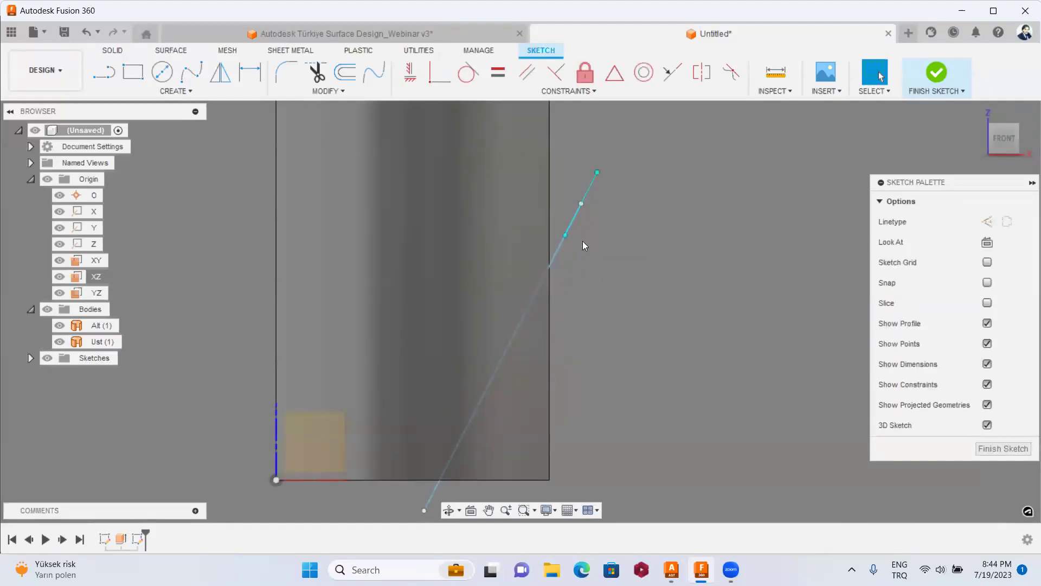
Move the handle point near the upper end down-left so the spline bends over.
{"action": "left_click", "coordinate": [554, 251]}
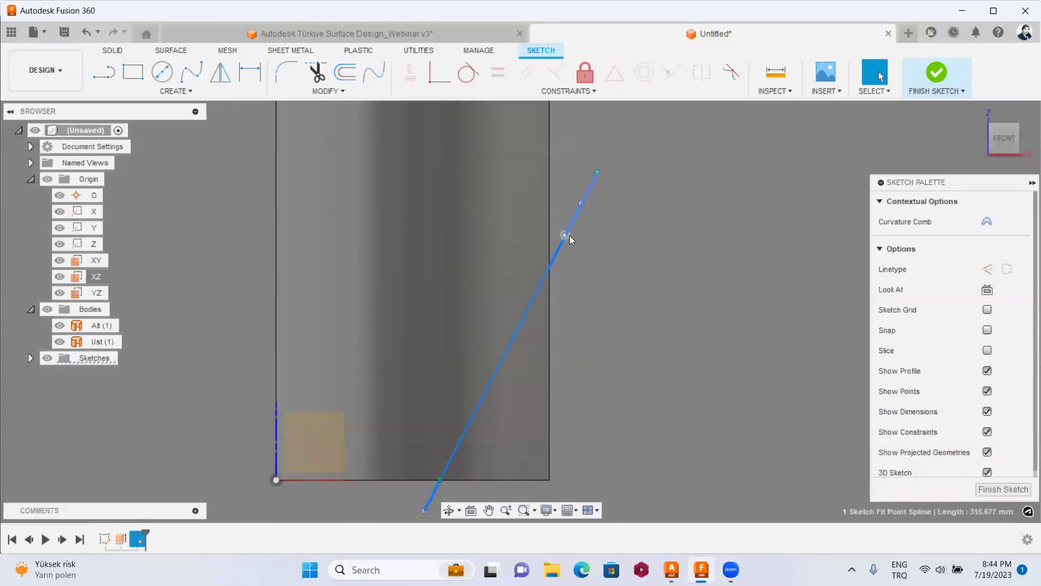
{"action": "left_click", "coordinate": [569, 236]}
{"action": "right_click", "coordinate": [569, 235]}
{"action": "left_click", "coordinate": [510, 254]}
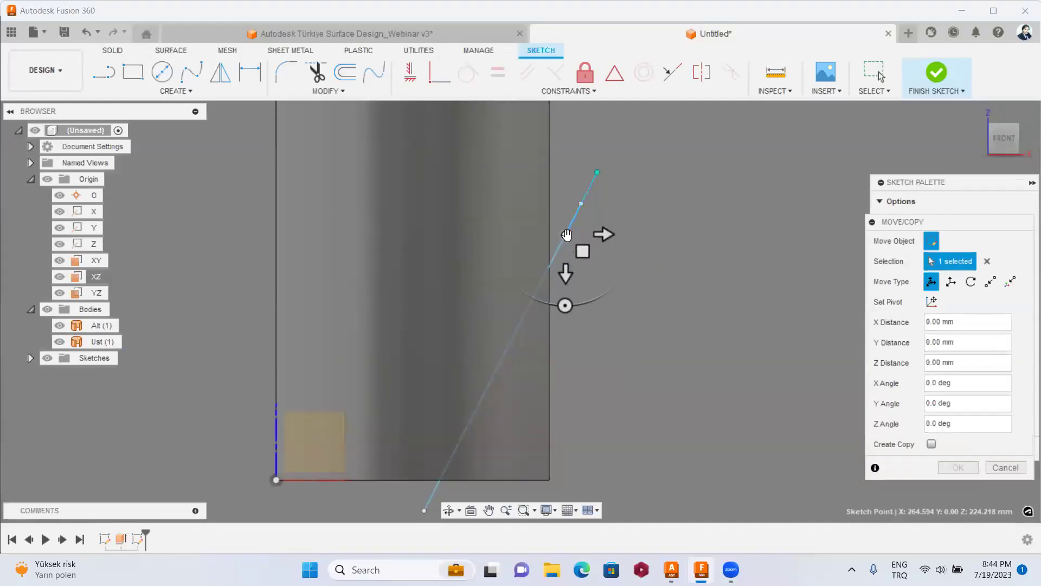
{"action": "key", "text": "Escape"}
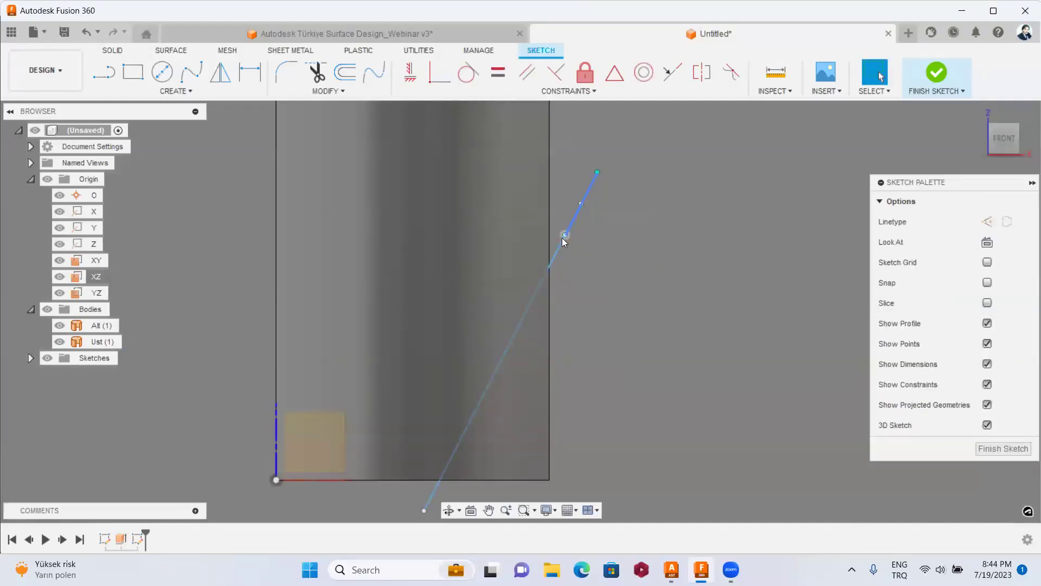
{"action": "left_click", "coordinate": [564, 236]}
{"action": "right_click", "coordinate": [564, 237]}
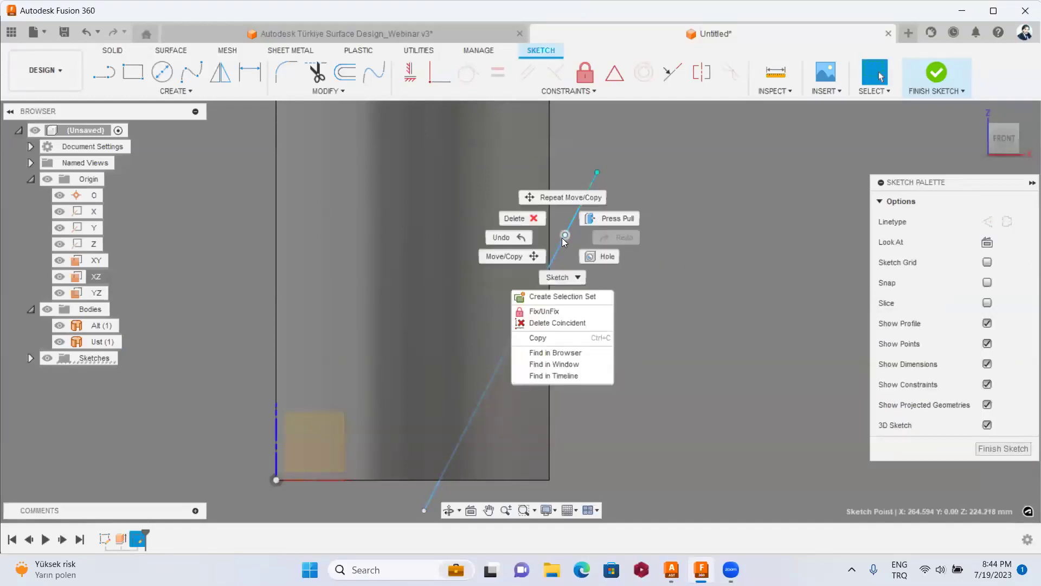
{"action": "left_click", "coordinate": [533, 258]}
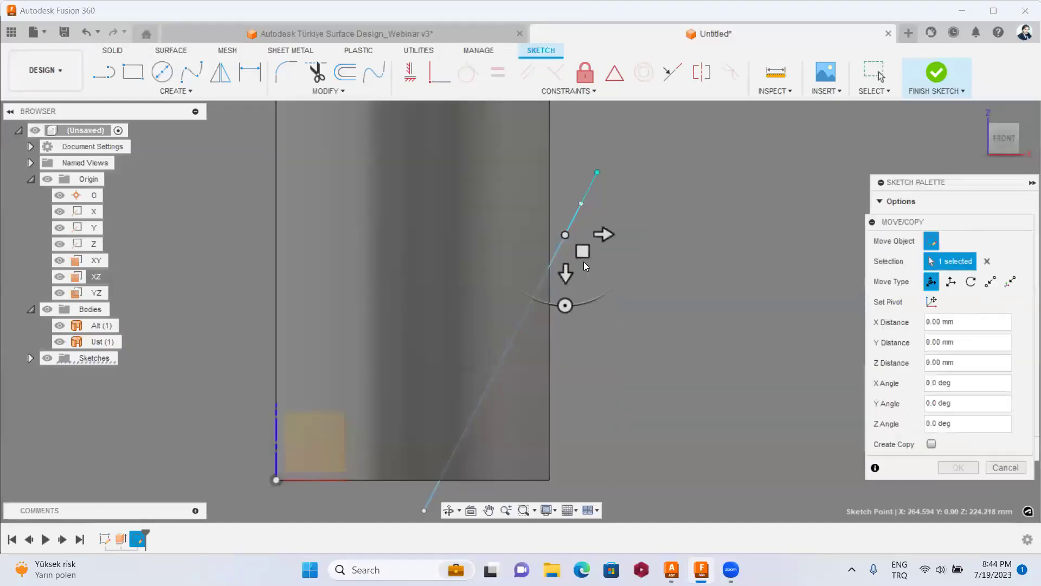
{"action": "left_click_drag", "start_coordinate": [583, 251], "coordinate": [564, 222]}
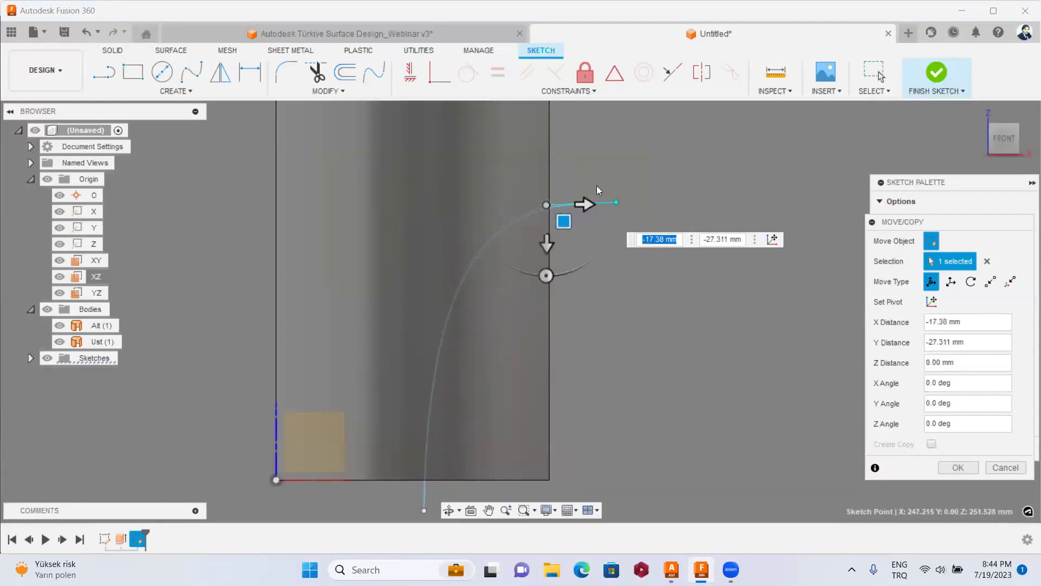
{"action": "scroll", "coordinate": [597, 185], "scroll_direction": "down", "scroll_amount": 2}
Undo the stray hole and draw a second two-point fit-point spline beside the first.
{"action": "key", "text": "h"}
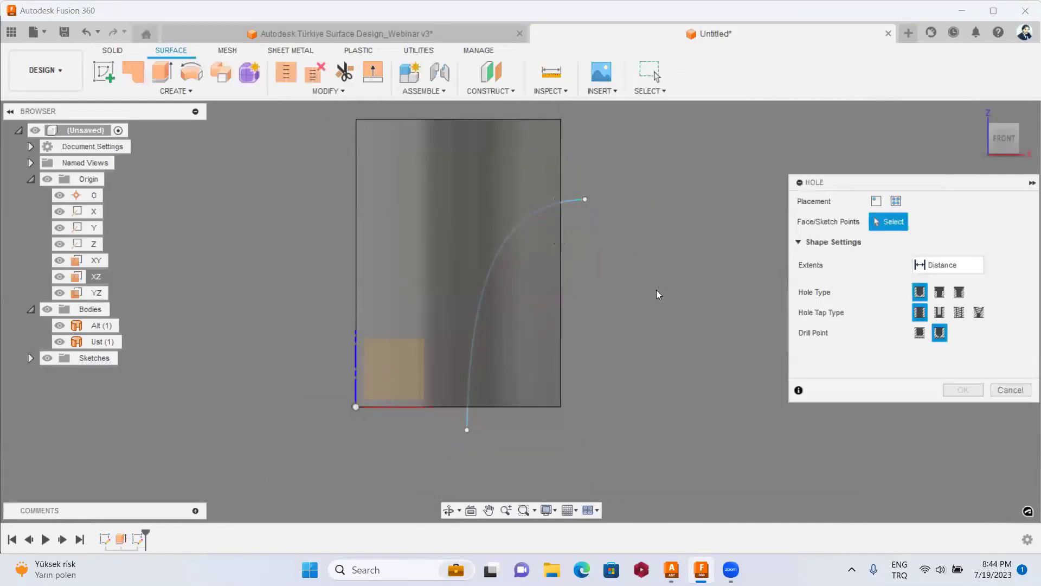
{"action": "right_click", "coordinate": [656, 295]}
{"action": "left_click", "coordinate": [596, 288]}
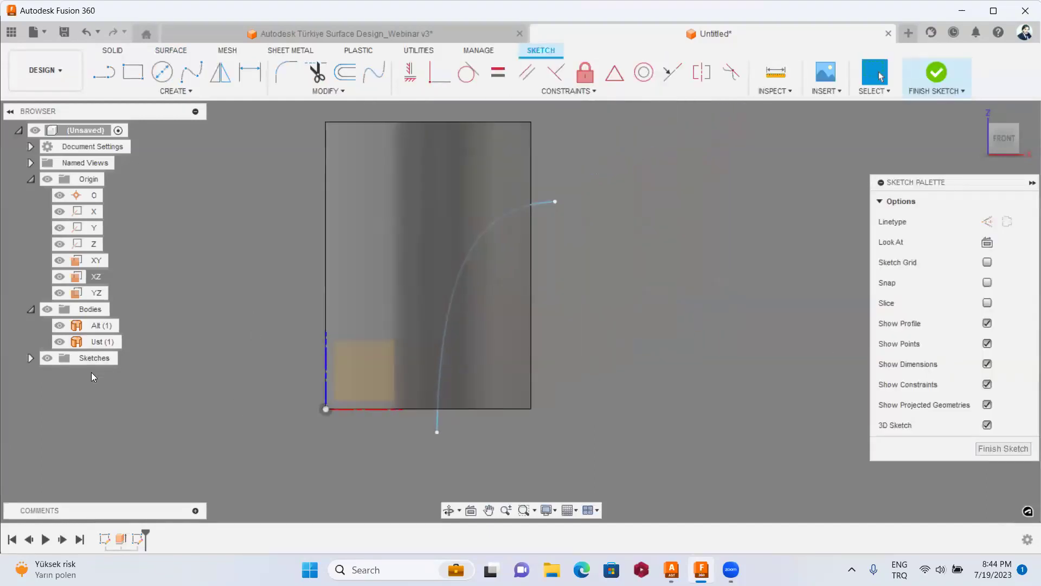
{"action": "left_click", "coordinate": [191, 72]}
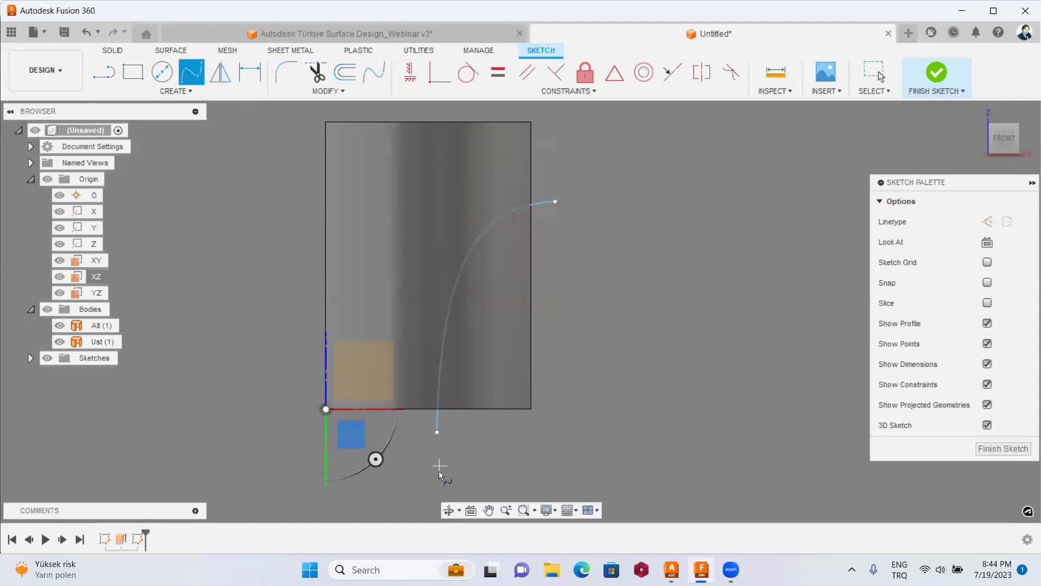
{"action": "left_click", "coordinate": [408, 431]}
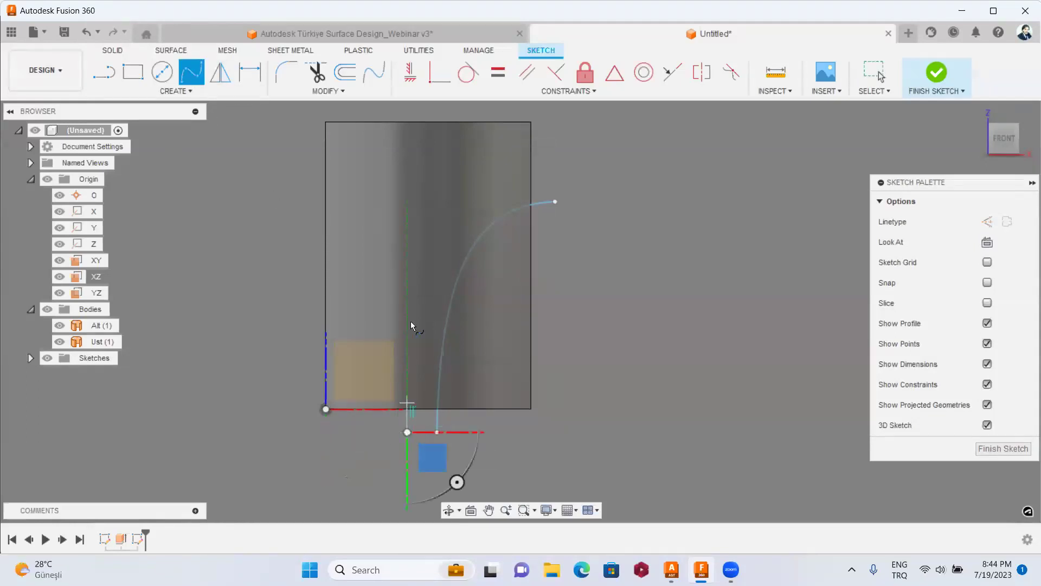
{"action": "left_click", "coordinate": [558, 169]}
{"action": "right_click", "coordinate": [558, 169]}
{"action": "left_click", "coordinate": [596, 165]}
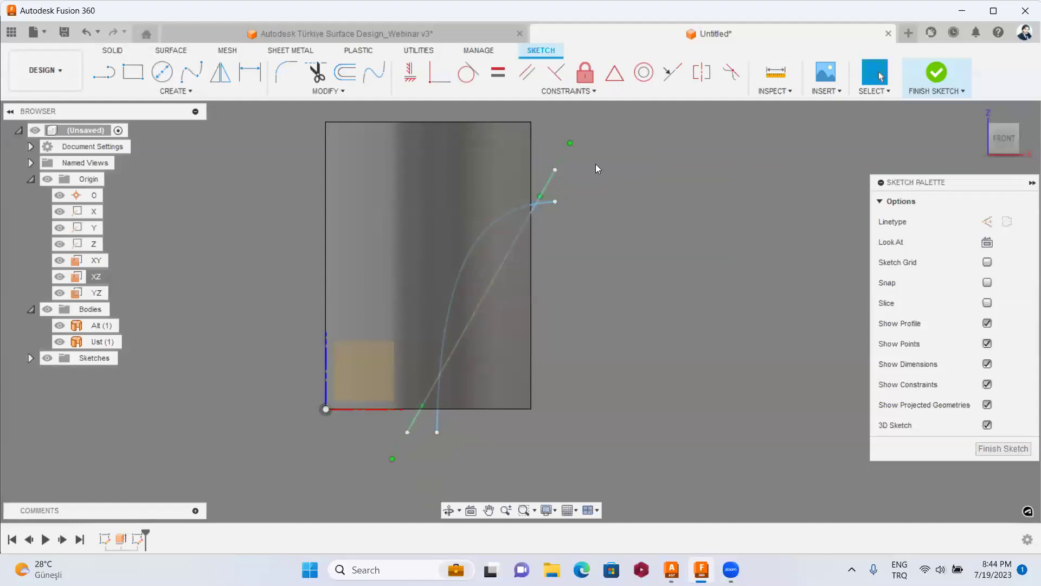
Activate the second spline's tangent handle and move its end point so it runs parallel to the first.
{"action": "left_click", "coordinate": [540, 196]}
{"action": "right_click", "coordinate": [541, 197]}
{"action": "left_click", "coordinate": [541, 269]}
{"action": "scroll", "coordinate": [541, 198], "scroll_direction": "up", "scroll_amount": 3}
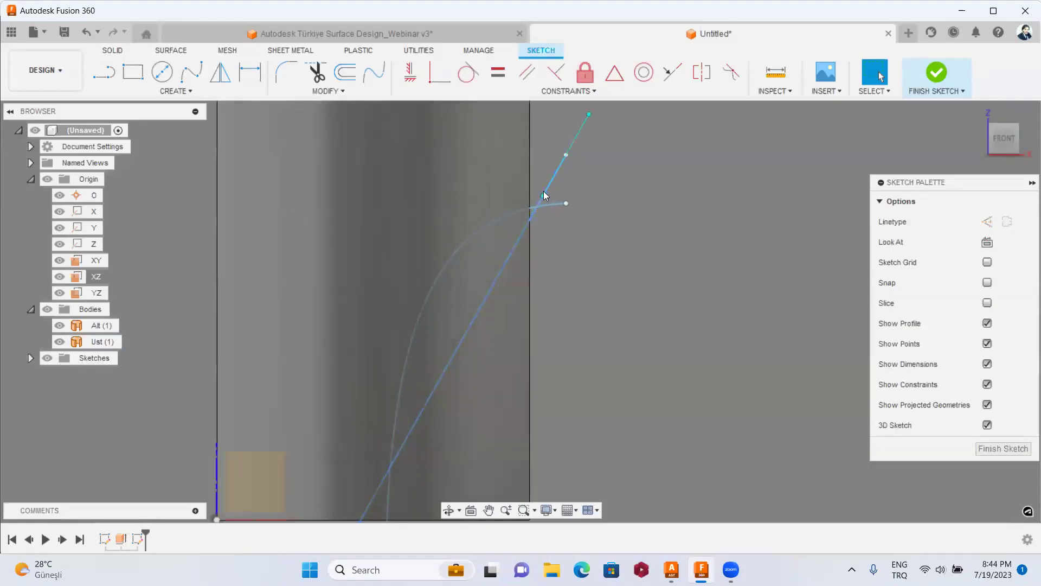
{"action": "right_click", "coordinate": [545, 194]}
{"action": "left_click", "coordinate": [478, 210]}
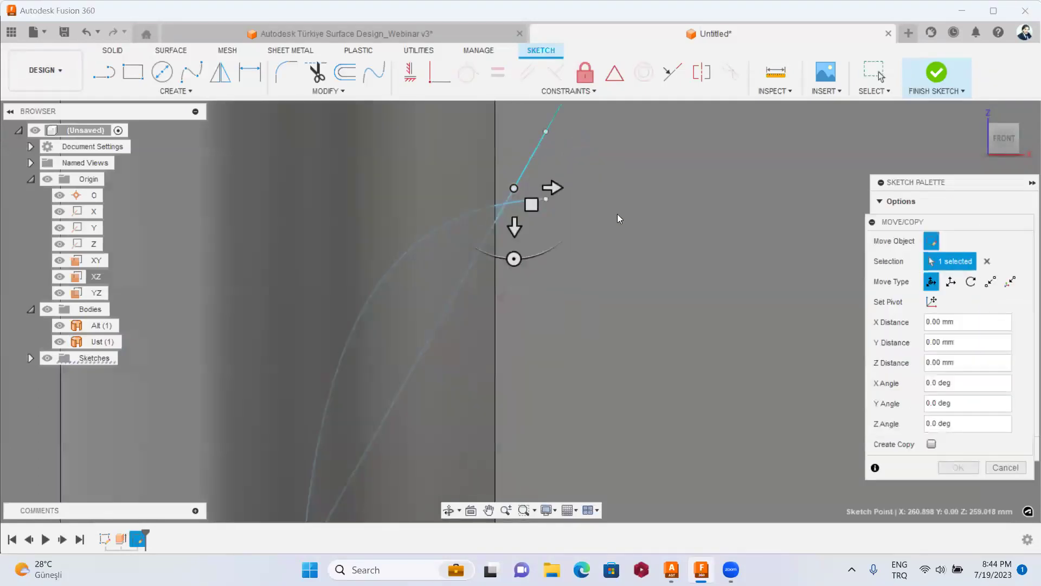
{"action": "scroll", "coordinate": [621, 234], "scroll_direction": "down", "scroll_amount": 2}
{"action": "left_click_drag", "start_coordinate": [582, 222], "coordinate": [570, 205]}
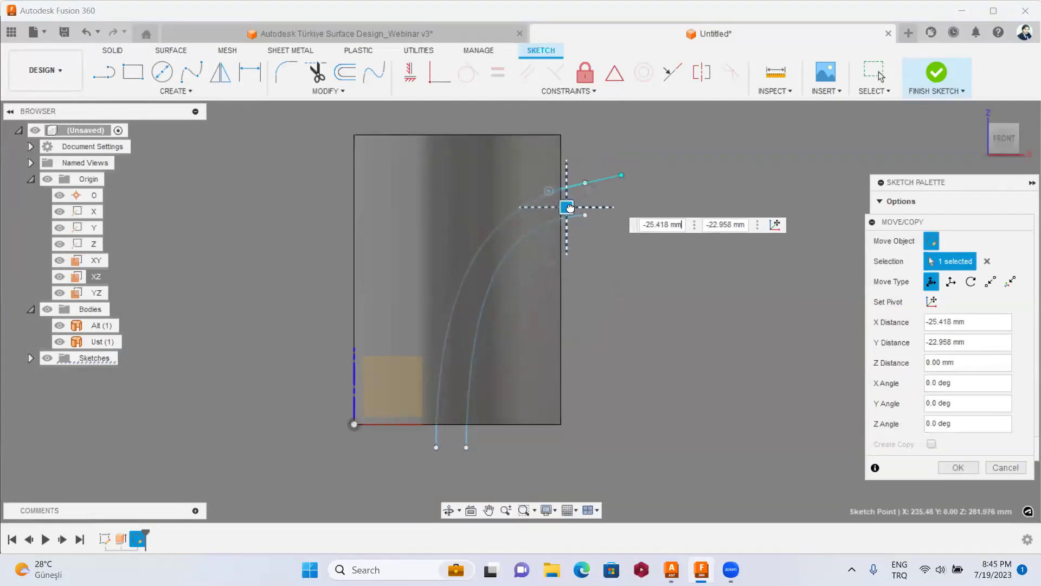
{"action": "left_click_drag", "start_coordinate": [569, 205], "coordinate": [569, 205]}
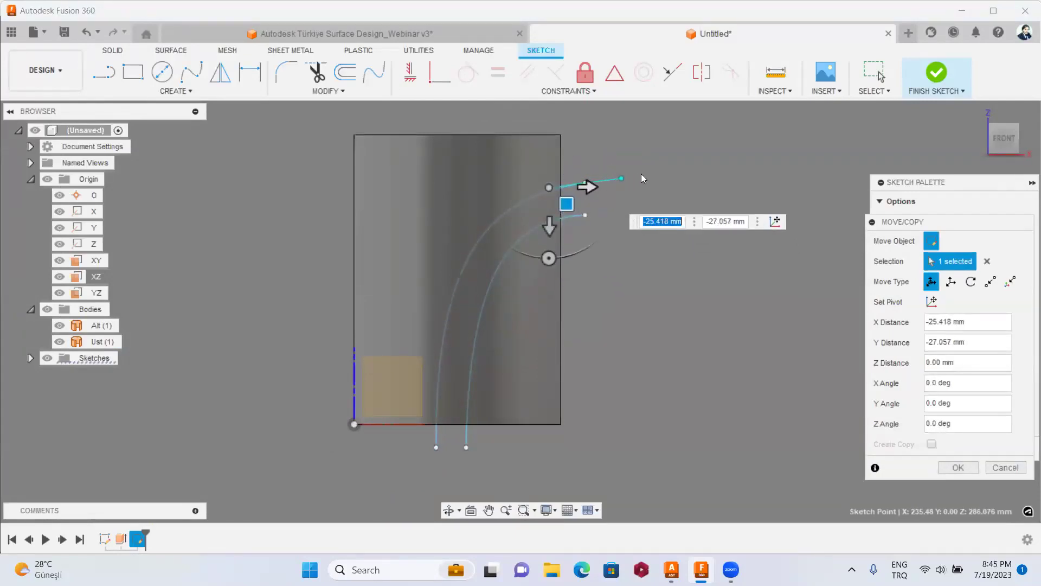
{"action": "key", "text": "Return"}
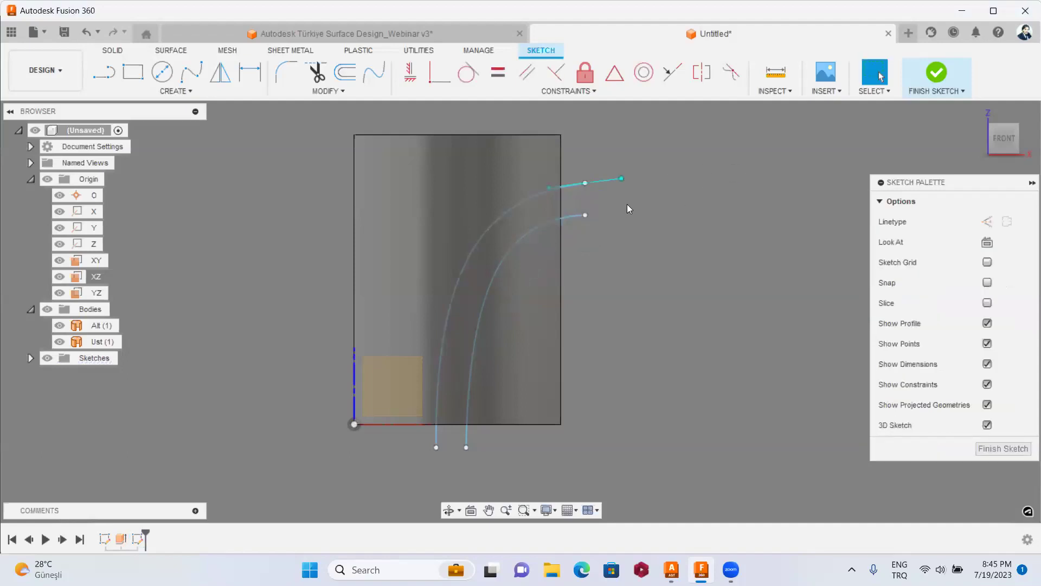
{"action": "left_click", "coordinate": [583, 177]}
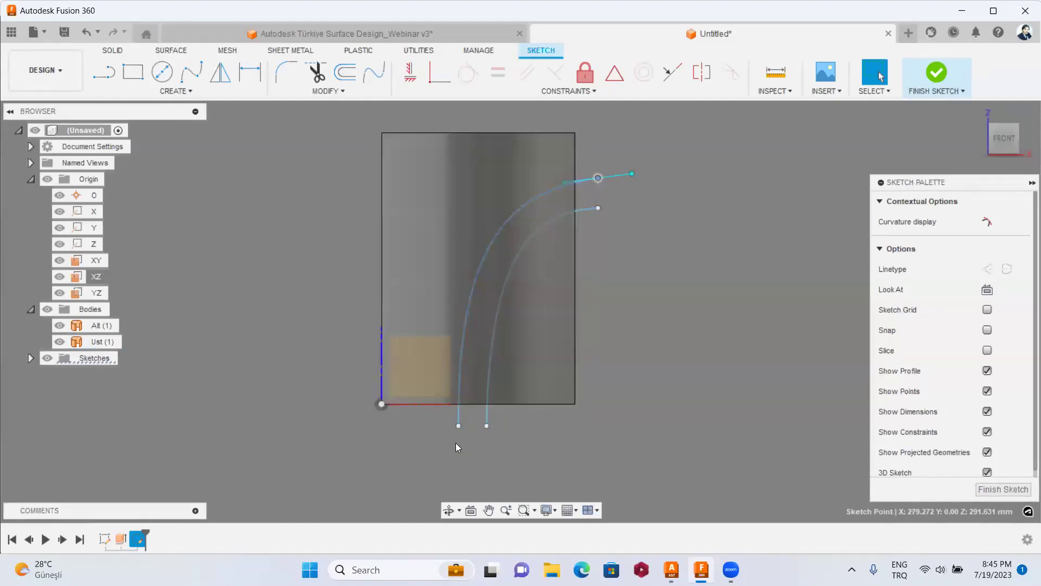
{"action": "left_click", "coordinate": [652, 162]}
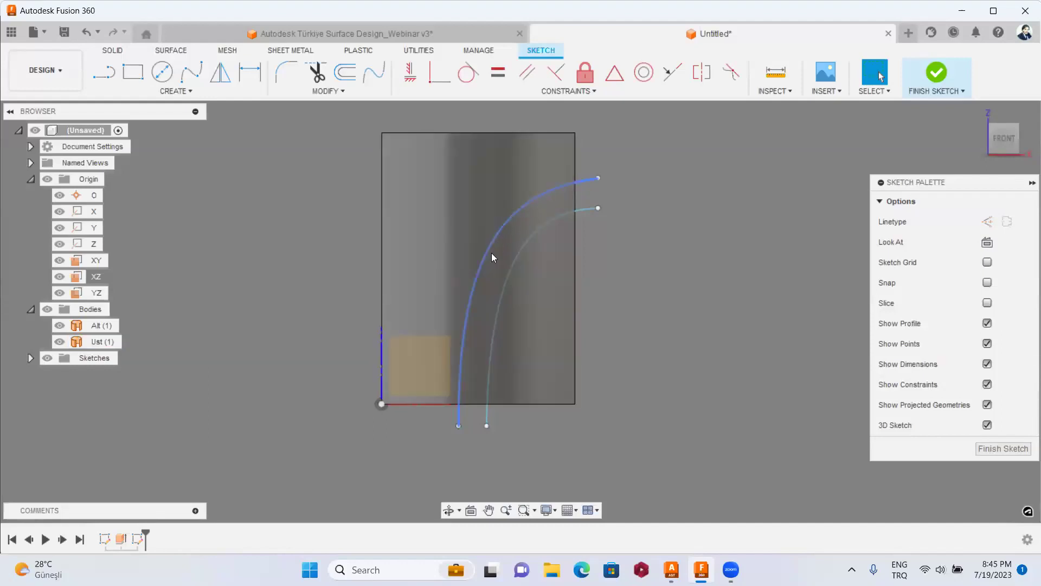
{"action": "left_click", "coordinate": [539, 234]}
{"action": "left_click", "coordinate": [527, 198]}
{"action": "left_click", "coordinate": [623, 180]}
Draw a seven-point S-shaped fit-point spline to the right of the rectangle.
{"action": "left_click", "coordinate": [191, 72]}
{"action": "left_click", "coordinate": [653, 432]}
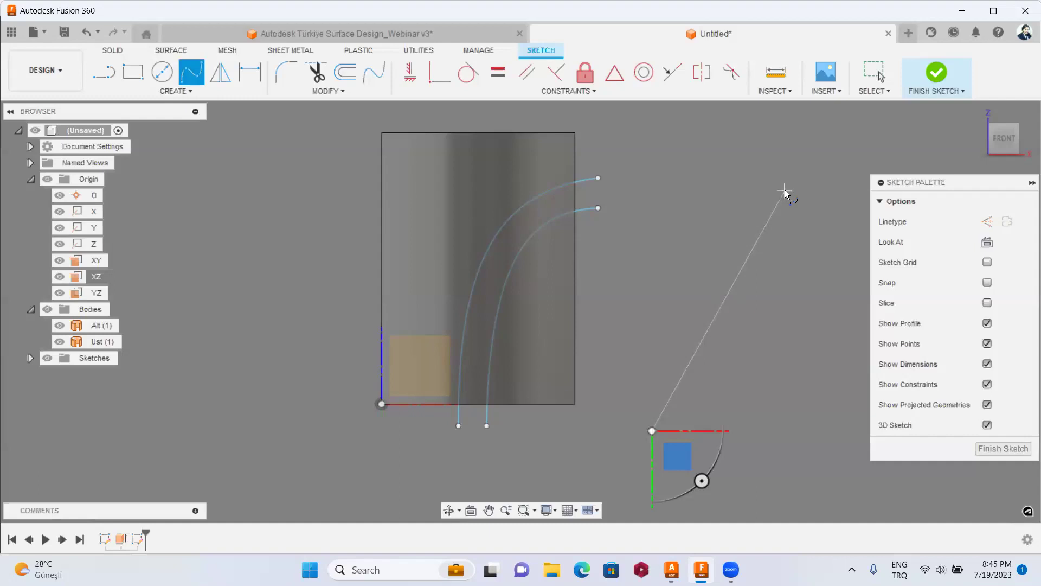
{"action": "left_click", "coordinate": [643, 381]}
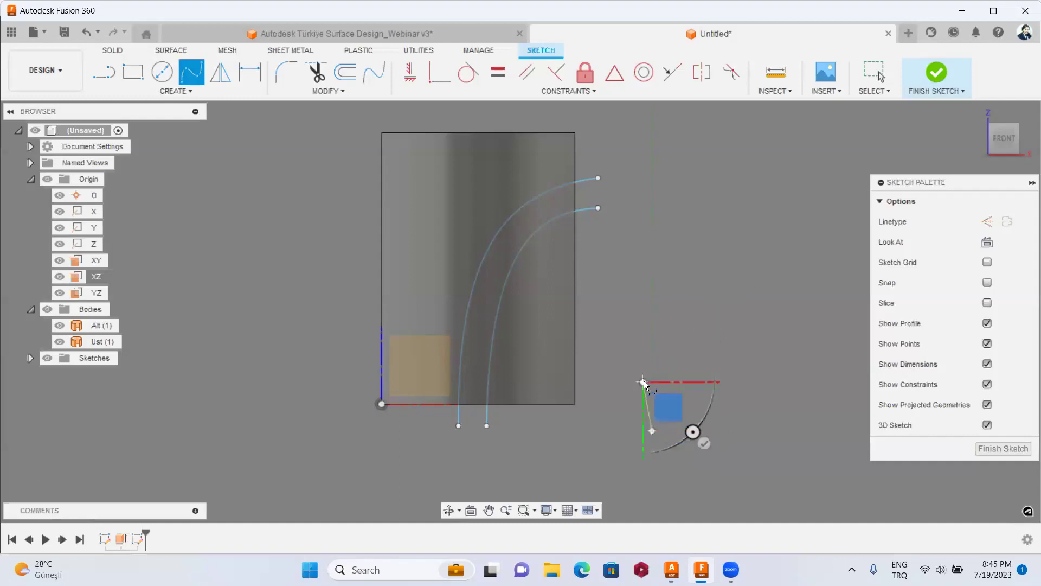
{"action": "left_click", "coordinate": [659, 339]}
{"action": "left_click", "coordinate": [704, 301]}
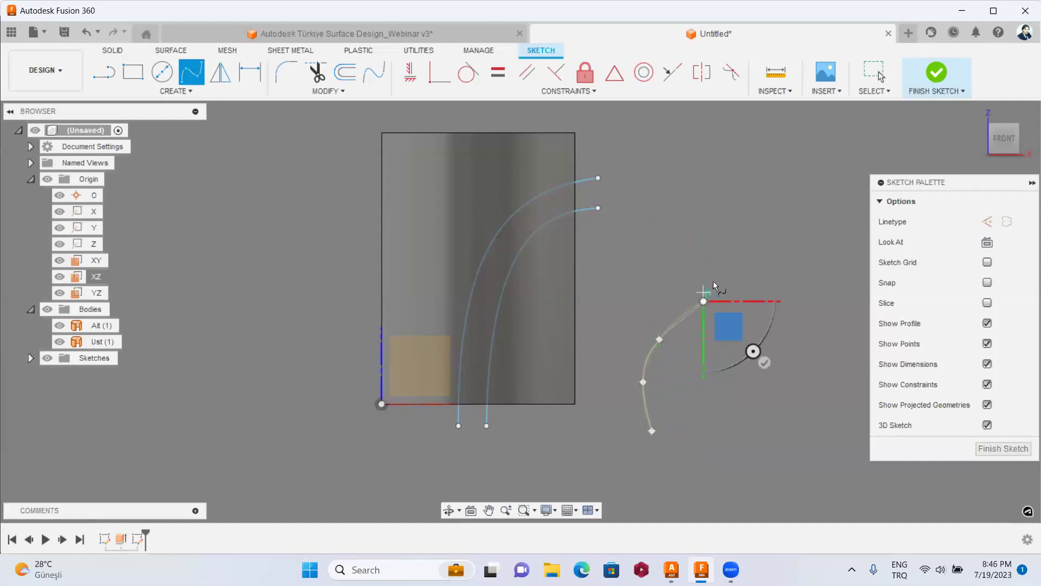
{"action": "left_click", "coordinate": [726, 248]}
{"action": "left_click", "coordinate": [726, 197]}
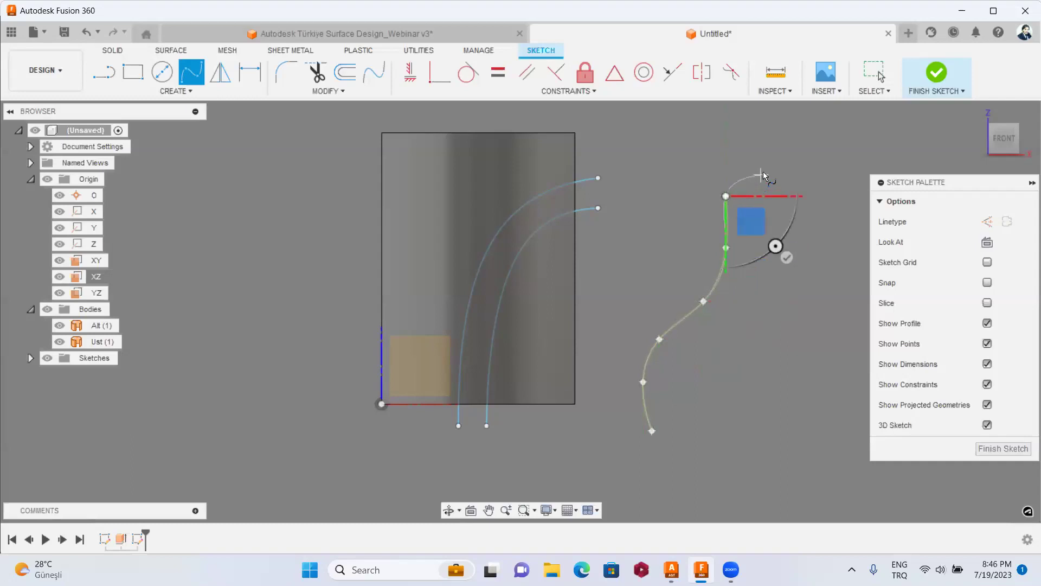
{"action": "left_click", "coordinate": [777, 161]}
{"action": "right_click", "coordinate": [777, 160]}
{"action": "left_click", "coordinate": [812, 168]}
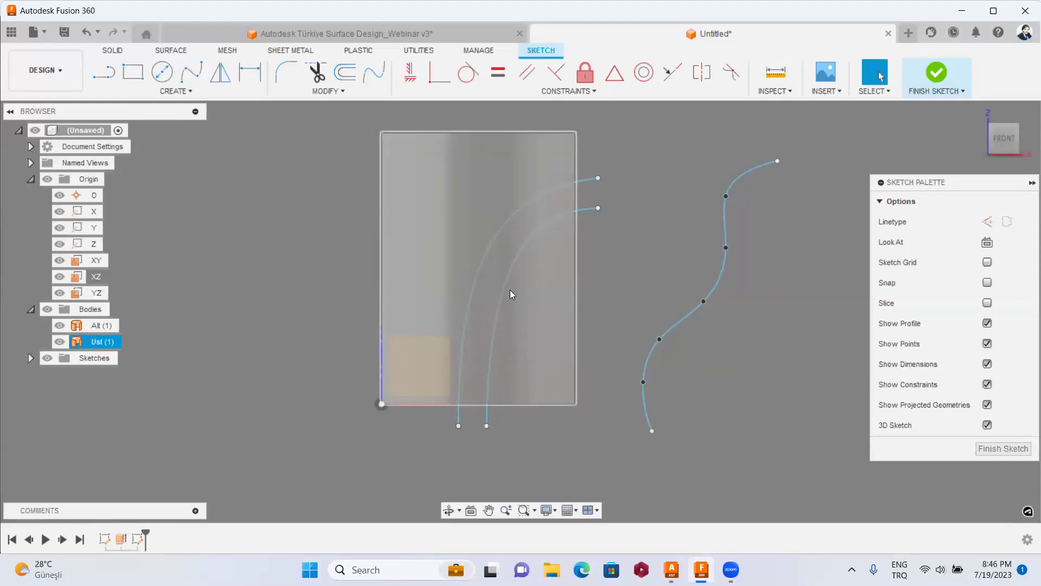
Try moving the S-shaped spline, then cancel the move.
{"action": "left_click", "coordinate": [659, 341]}
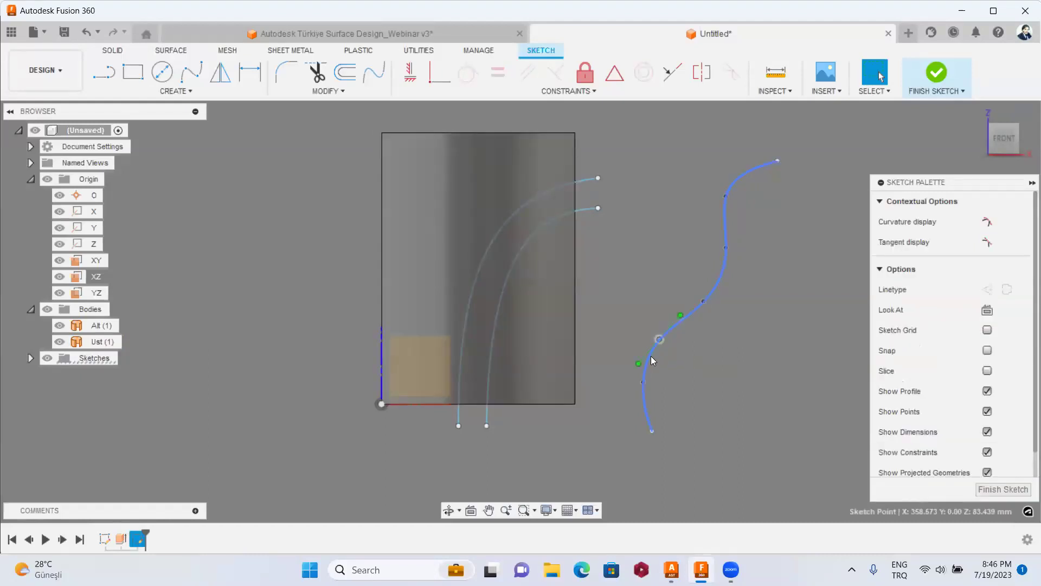
{"action": "right_click", "coordinate": [659, 341]}
{"action": "left_click", "coordinate": [597, 359]}
{"action": "left_click_drag", "start_coordinate": [658, 358], "coordinate": [670, 313]}
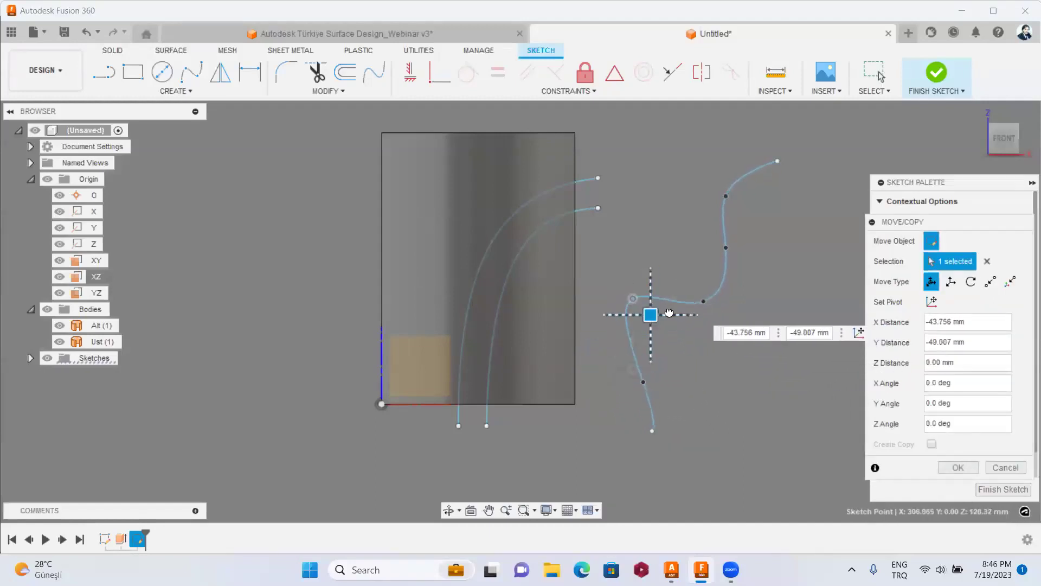
{"action": "left_click_drag", "start_coordinate": [669, 313], "coordinate": [705, 342]}
{"action": "right_click", "coordinate": [743, 283]}
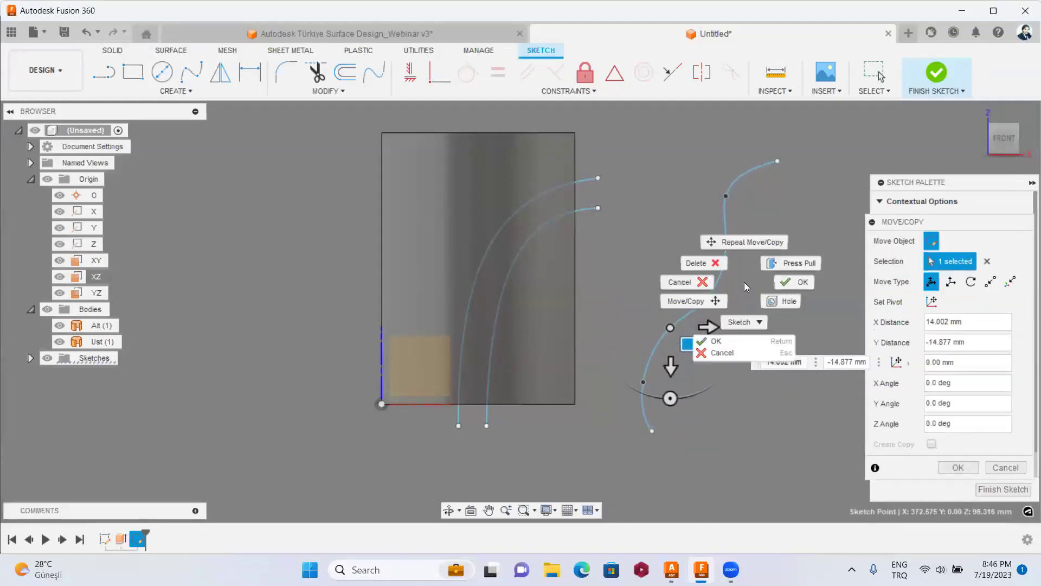
{"action": "left_click", "coordinate": [694, 295]}
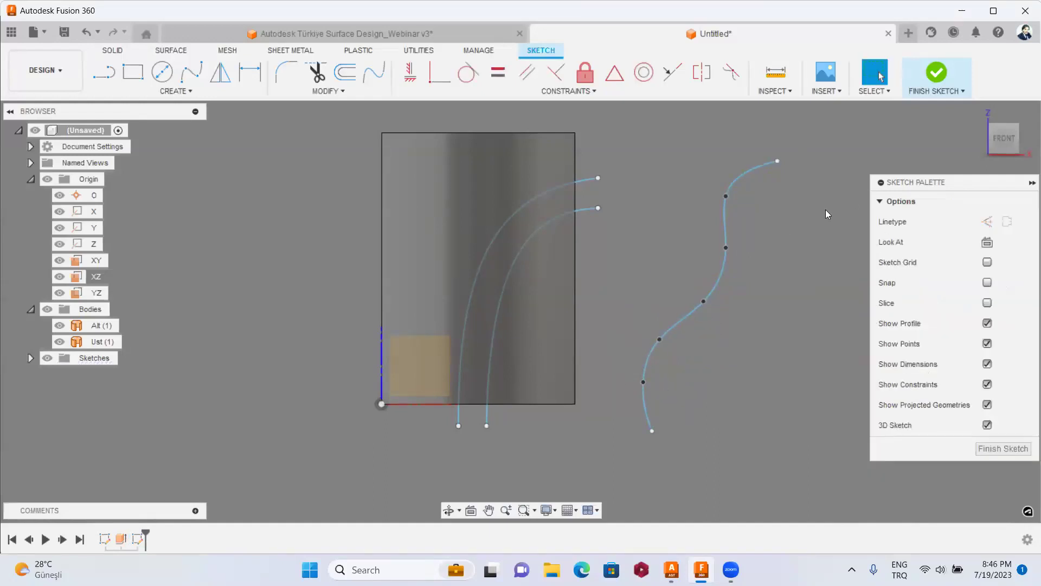
Window-select and delete the S-shaped spline, leaving the two parallel curves.
{"action": "left_click_drag", "start_coordinate": [753, 225], "coordinate": [637, 457]}
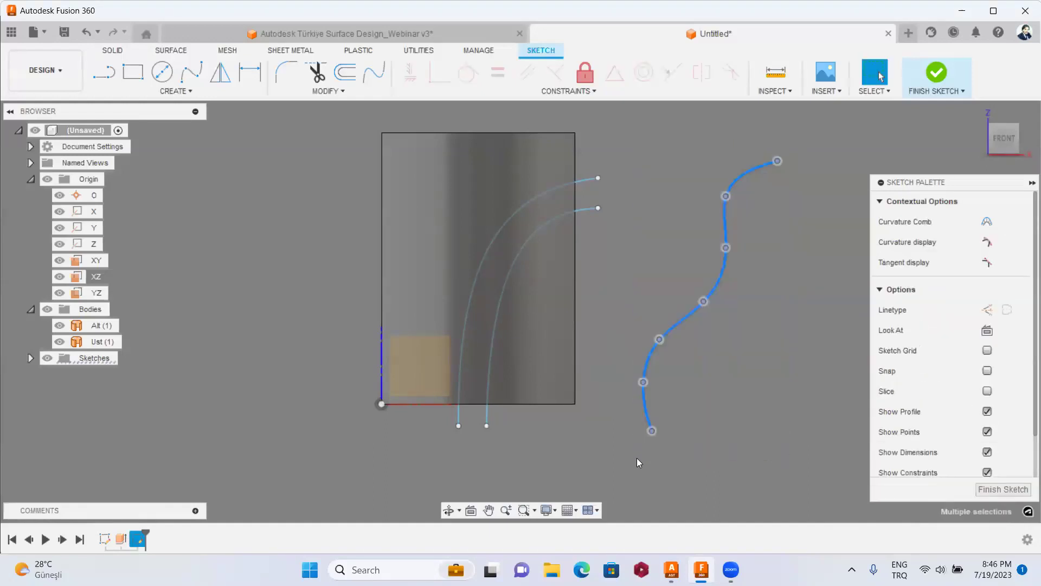
{"action": "key", "text": "Delete"}
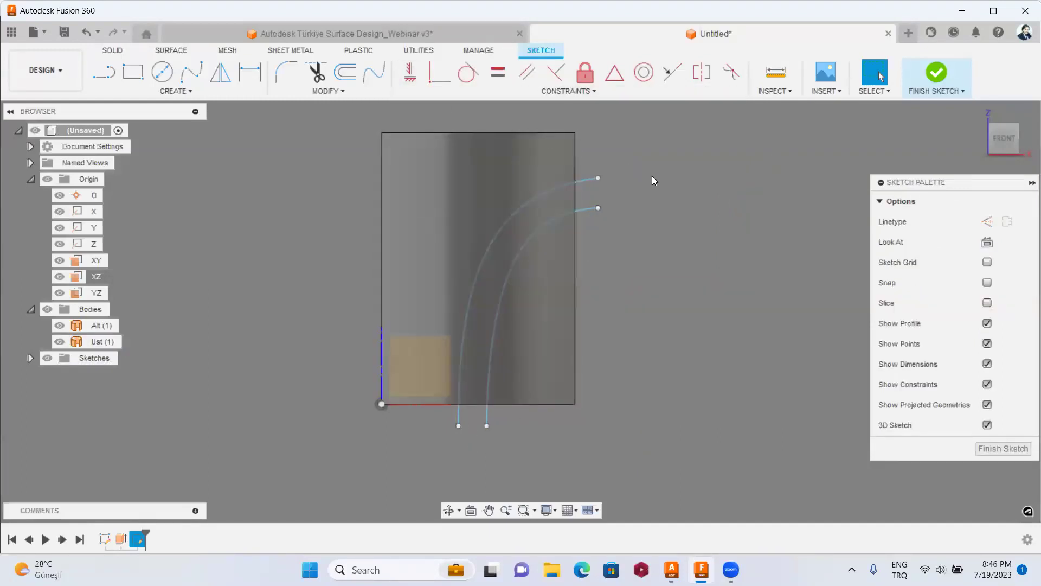
{"action": "left_click", "coordinate": [575, 182]}
{"action": "scroll", "coordinate": [574, 183], "scroll_direction": "up", "scroll_amount": 3}
Select the inner and outer arc curves to expose their tangent handles.
{"action": "scroll", "coordinate": [590, 178], "scroll_direction": "down", "scroll_amount": 2}
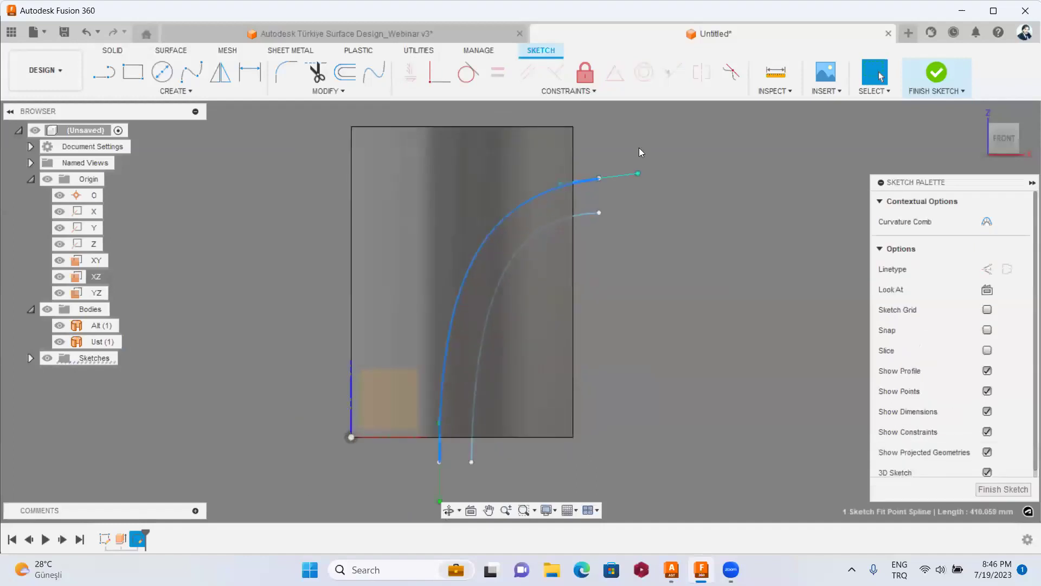
{"action": "left_click", "coordinate": [620, 228]}
{"action": "left_click", "coordinate": [587, 215]}
{"action": "middle_click_drag", "start_coordinate": [528, 445], "coordinate": [534, 330]}
{"action": "left_click", "coordinate": [633, 196]}
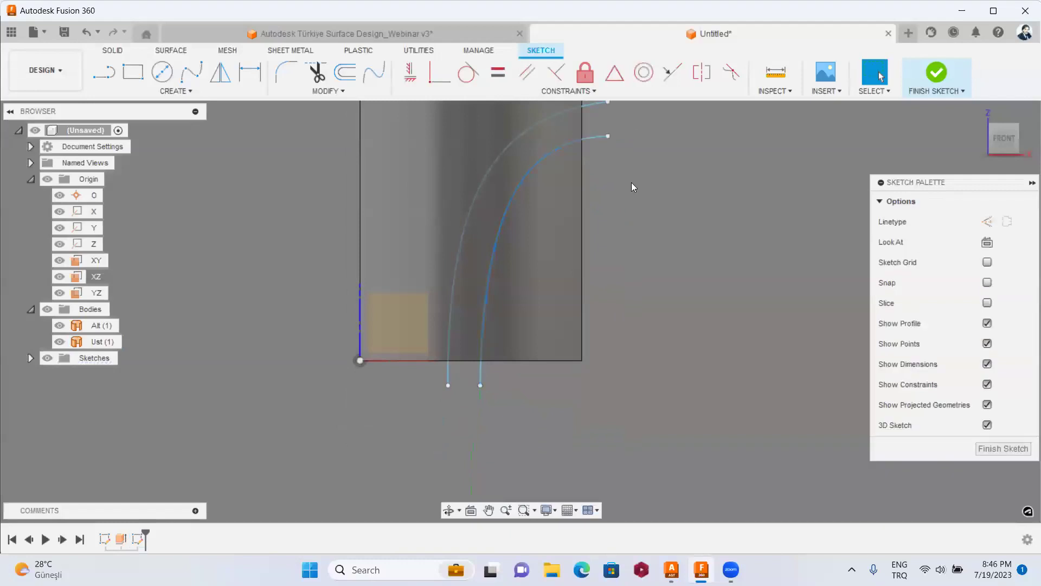
{"action": "left_click", "coordinate": [564, 188]}
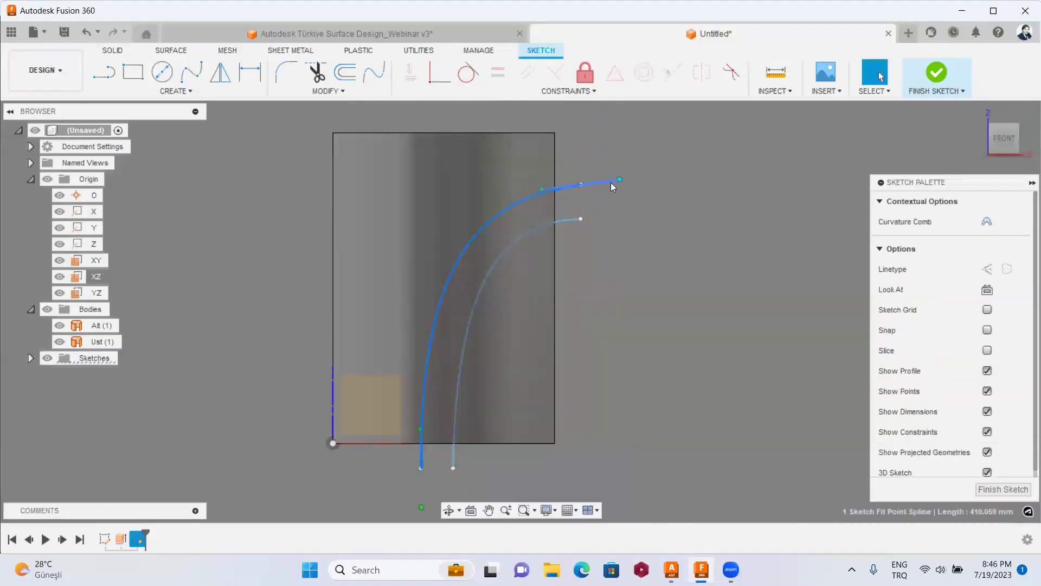
{"action": "left_click", "coordinate": [622, 213]}
{"action": "left_click", "coordinate": [573, 221]}
{"action": "left_click", "coordinate": [621, 183]}
{"action": "left_click", "coordinate": [565, 189]}
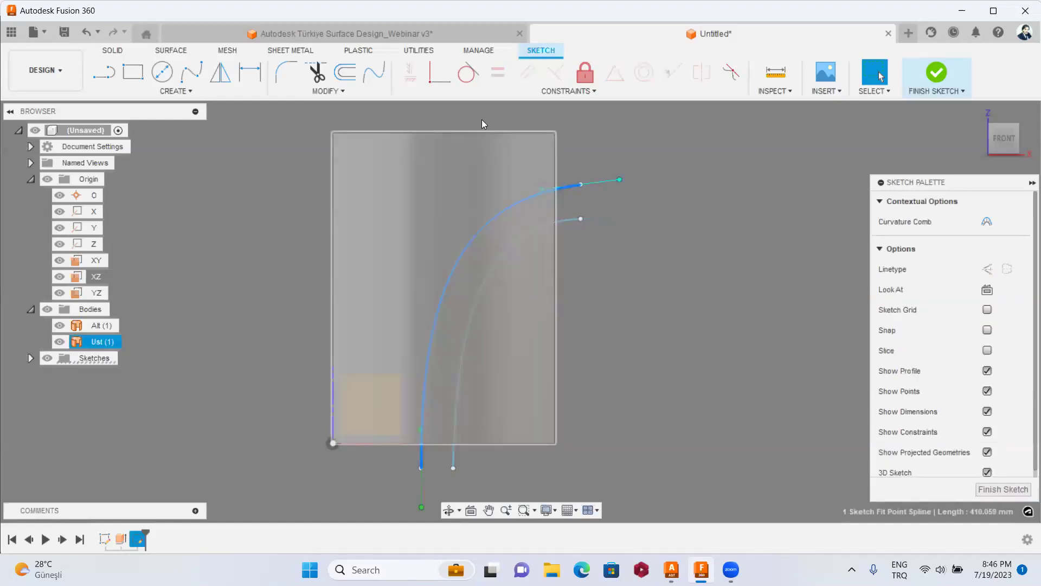
{"action": "left_click", "coordinate": [579, 127]}
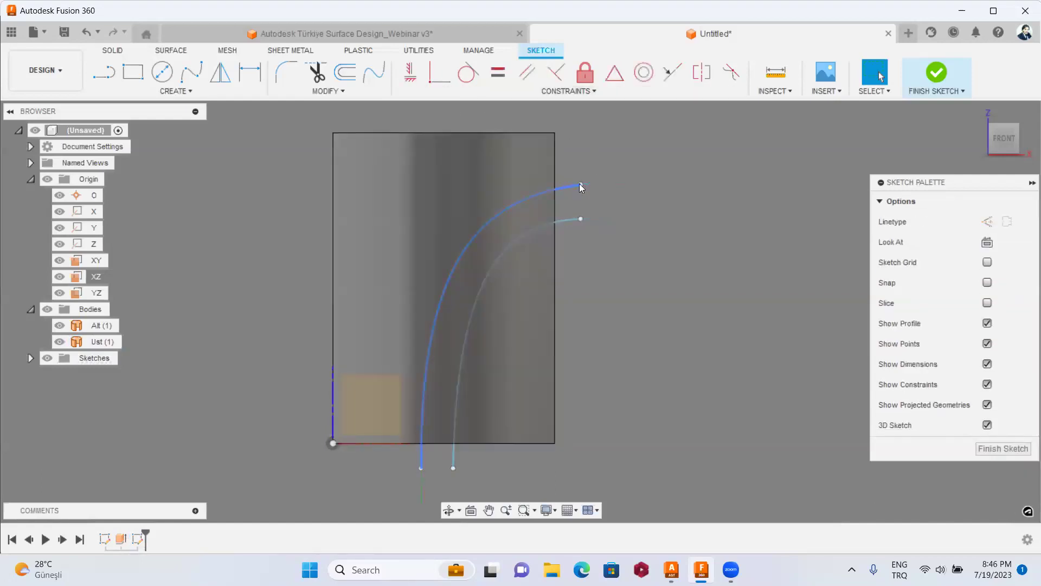
{"action": "left_click", "coordinate": [580, 185]}
Constrain both curves' top tangents horizontal and bottom tangents vertical.
{"action": "left_click", "coordinate": [411, 72]}
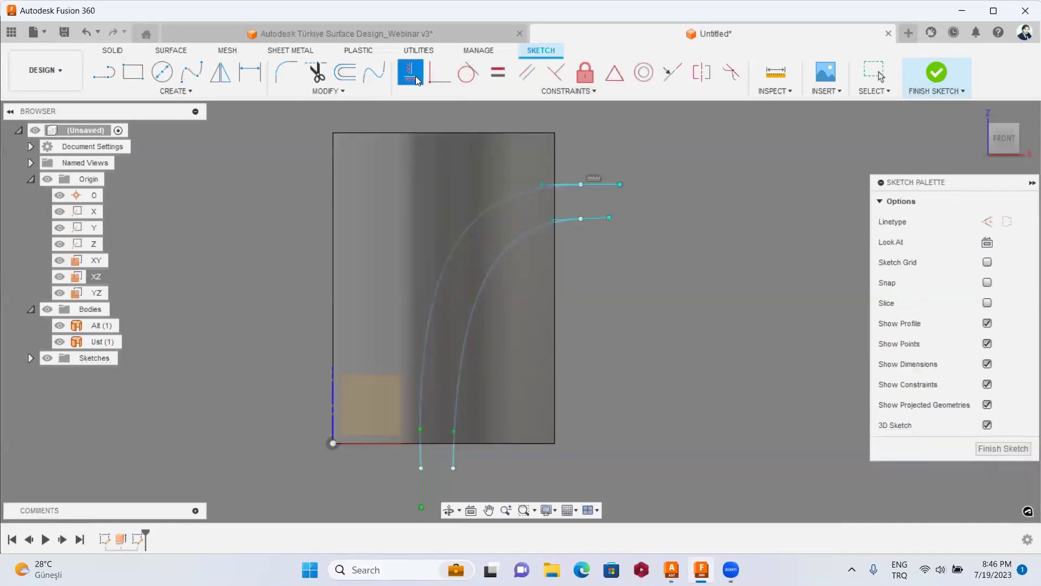
{"action": "left_click", "coordinate": [604, 218]}
{"action": "scroll", "coordinate": [587, 238], "scroll_direction": "down", "scroll_amount": 2}
{"action": "scroll", "coordinate": [496, 416], "scroll_direction": "up", "scroll_amount": 2}
{"action": "left_click", "coordinate": [497, 415]}
{"action": "left_click", "coordinate": [466, 410]}
{"action": "right_click", "coordinate": [657, 361]}
{"action": "left_click", "coordinate": [695, 358]}
{"action": "key", "text": "Escape"}
Nudge the right bottom tangent endpoint slightly to the right.
{"action": "middle_click_drag", "start_coordinate": [600, 217], "coordinate": [632, 276]}
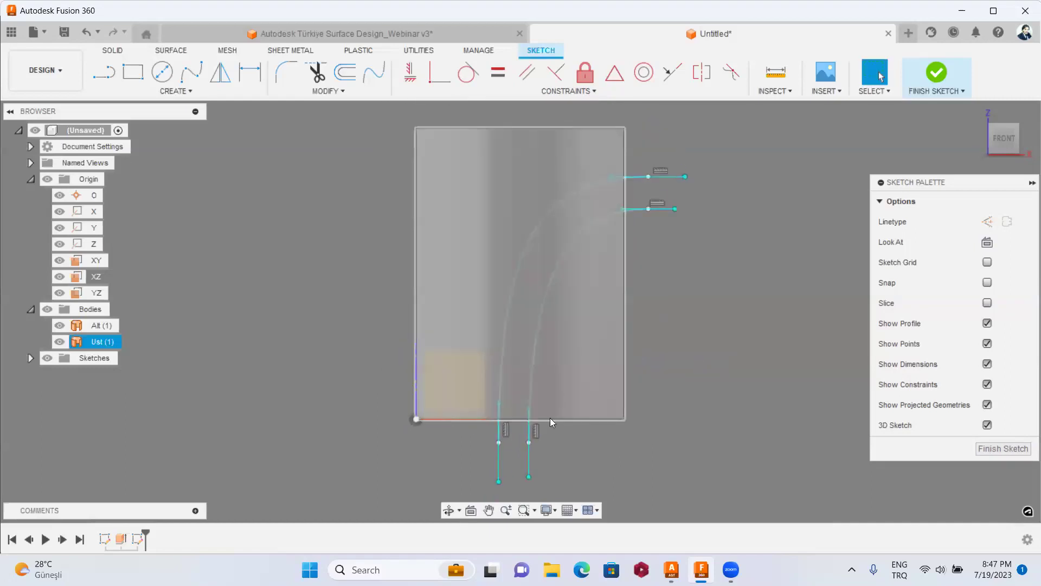
{"action": "left_click", "coordinate": [498, 442]}
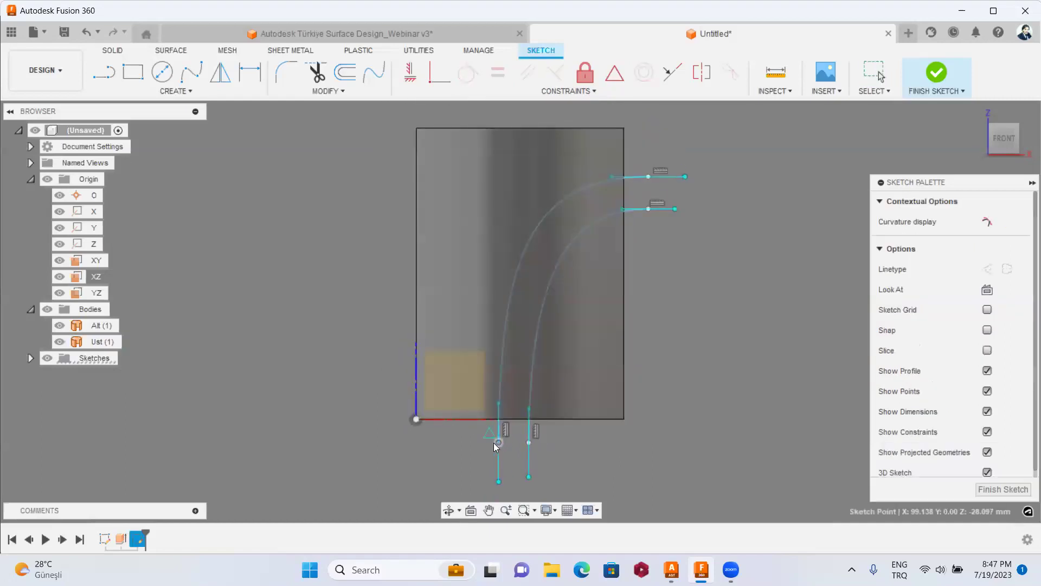
{"action": "left_click", "coordinate": [604, 423]}
{"action": "left_click_drag", "start_coordinate": [530, 445], "coordinate": [540, 442]}
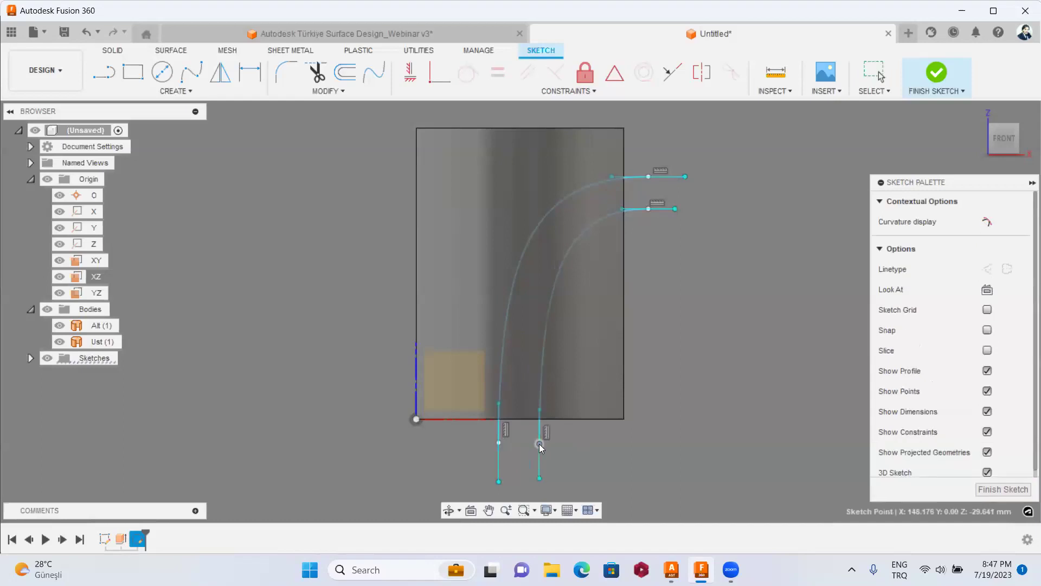
{"action": "key", "text": "Escape"}
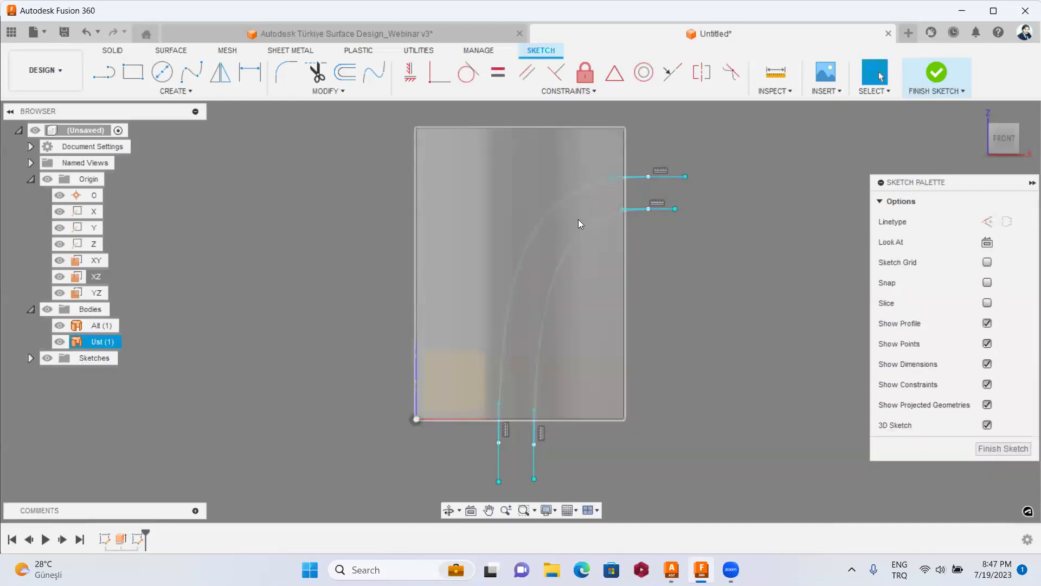
Zoom out and finish the XZ sketch holding the two tangent-constrained splines.
{"action": "scroll", "coordinate": [583, 274], "scroll_direction": "down", "scroll_amount": 3}
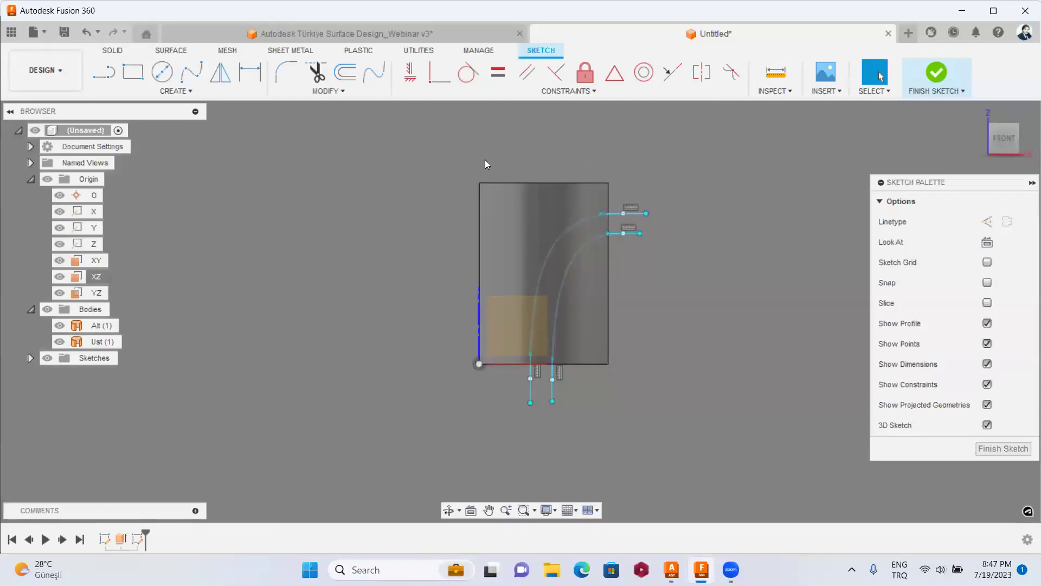
{"action": "left_click", "coordinate": [936, 73]}
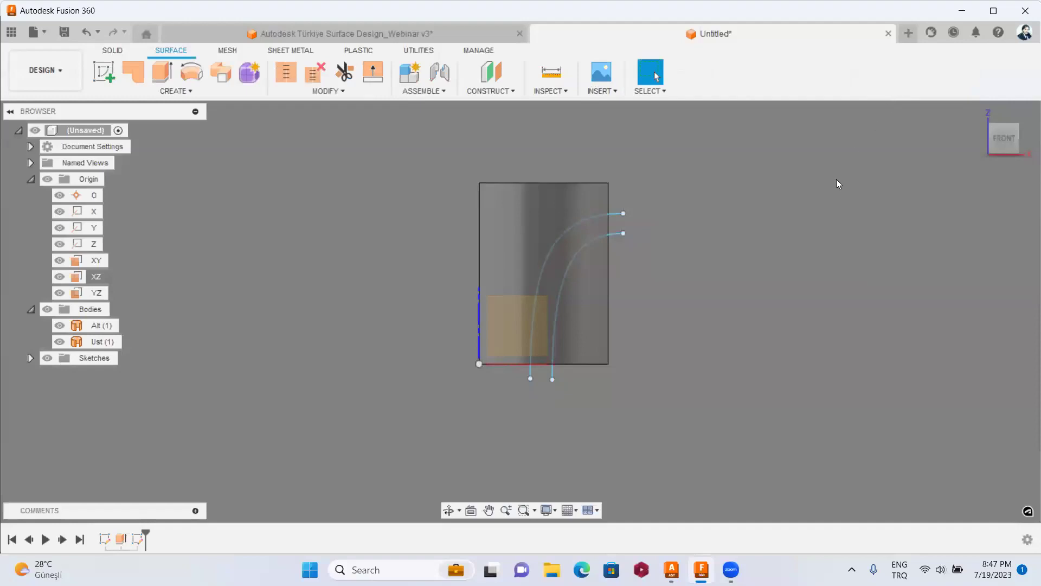
Switch to an isometric view and hide the Origin planes and axes.
{"action": "left_click", "coordinate": [1018, 126]}
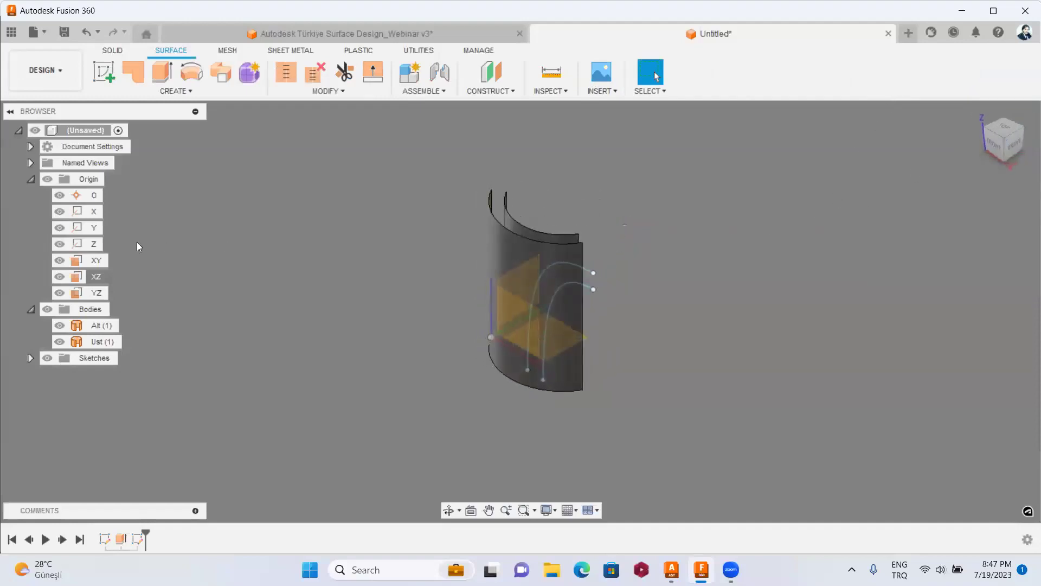
{"action": "left_click", "coordinate": [47, 179]}
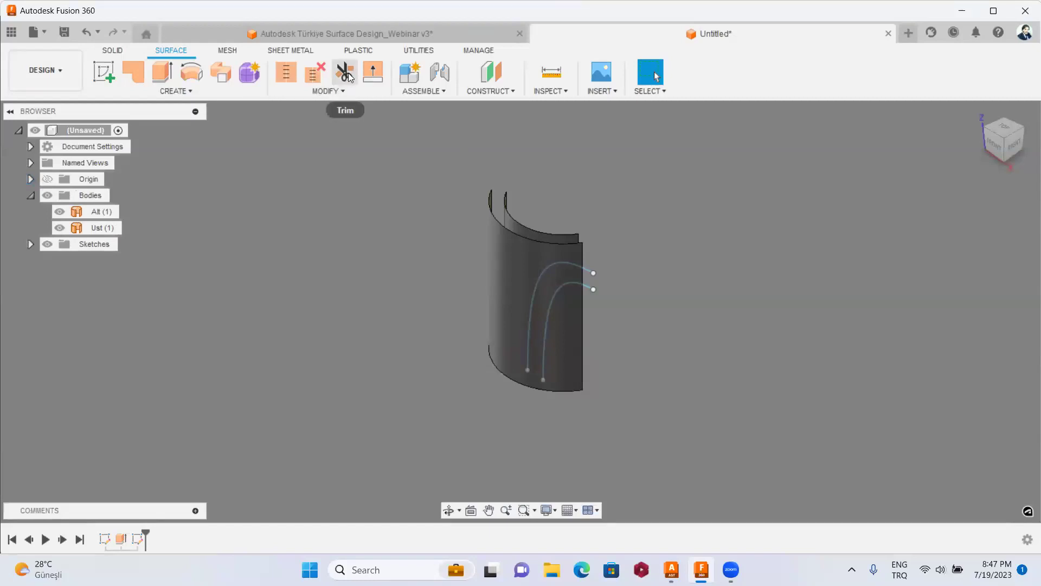
{"action": "left_click", "coordinate": [158, 92]}
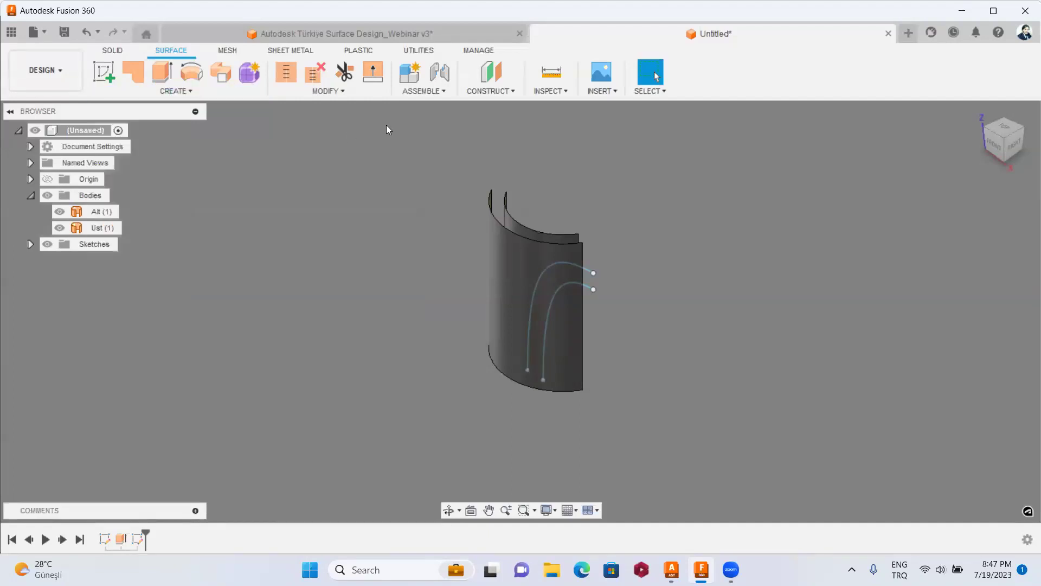
Trim the first curved surface along its sketch curve, removing the piece beyond it.
{"action": "left_click", "coordinate": [352, 74]}
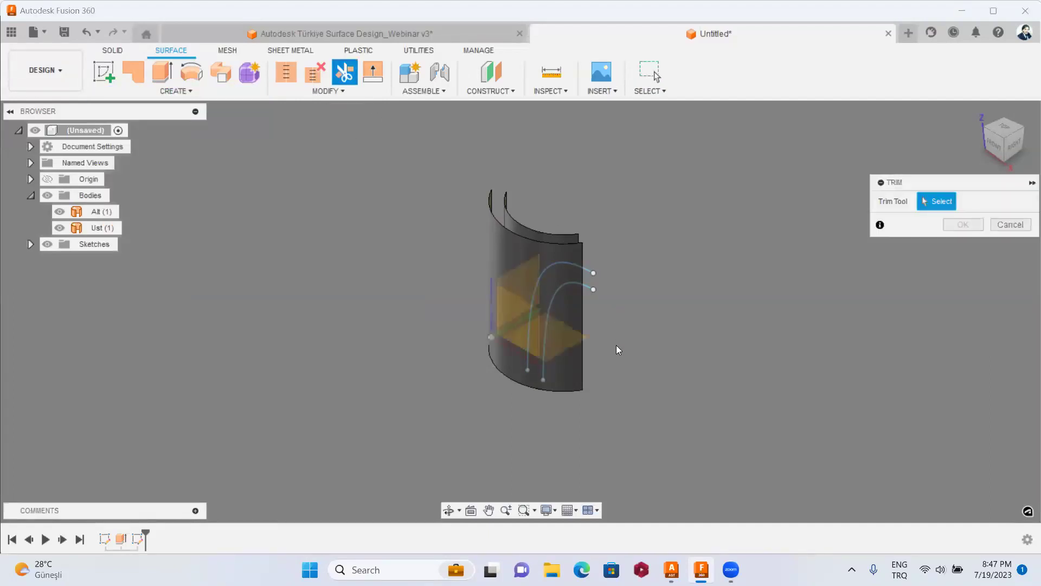
{"action": "left_click", "coordinate": [591, 286]}
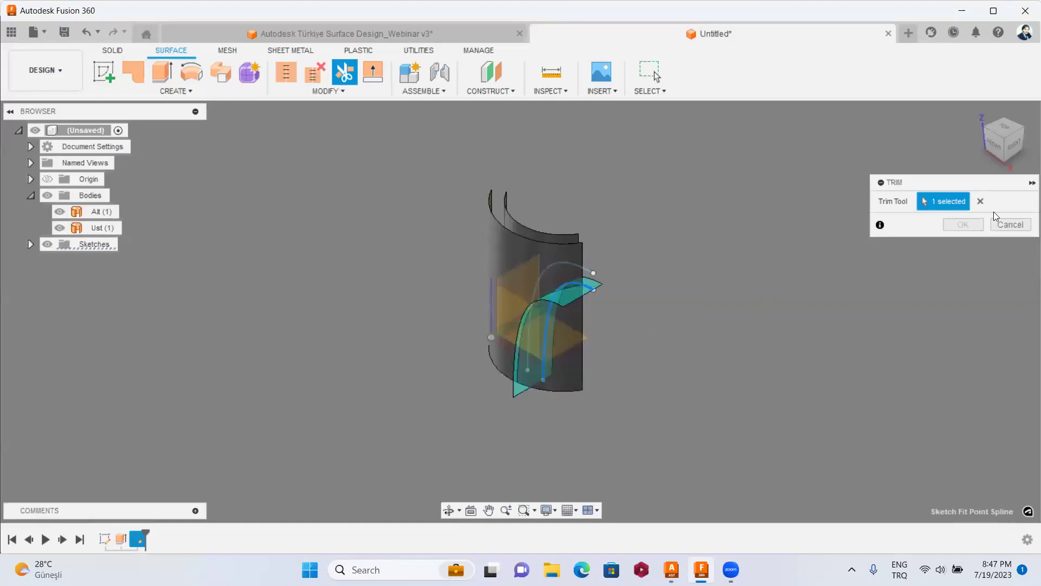
{"action": "left_click", "coordinate": [1022, 133]}
{"action": "left_click", "coordinate": [482, 359]}
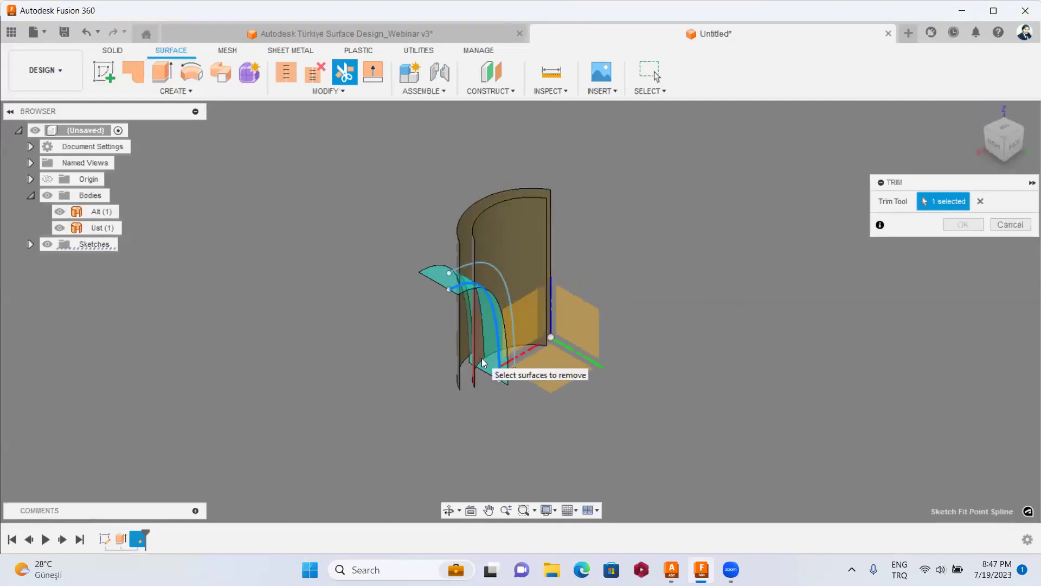
{"action": "left_click", "coordinate": [980, 200]}
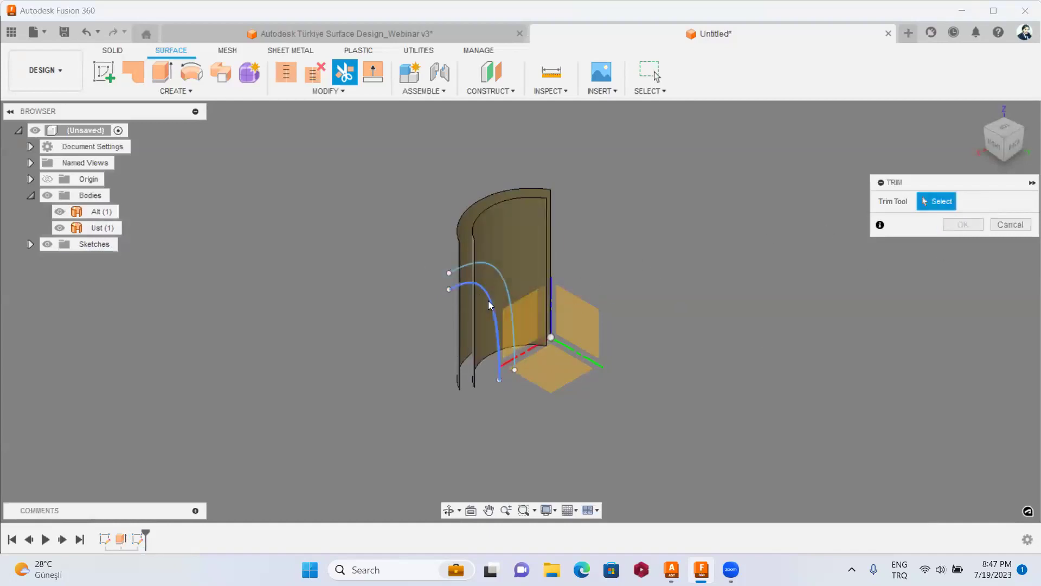
{"action": "left_click", "coordinate": [489, 291]}
{"action": "left_click", "coordinate": [506, 241]}
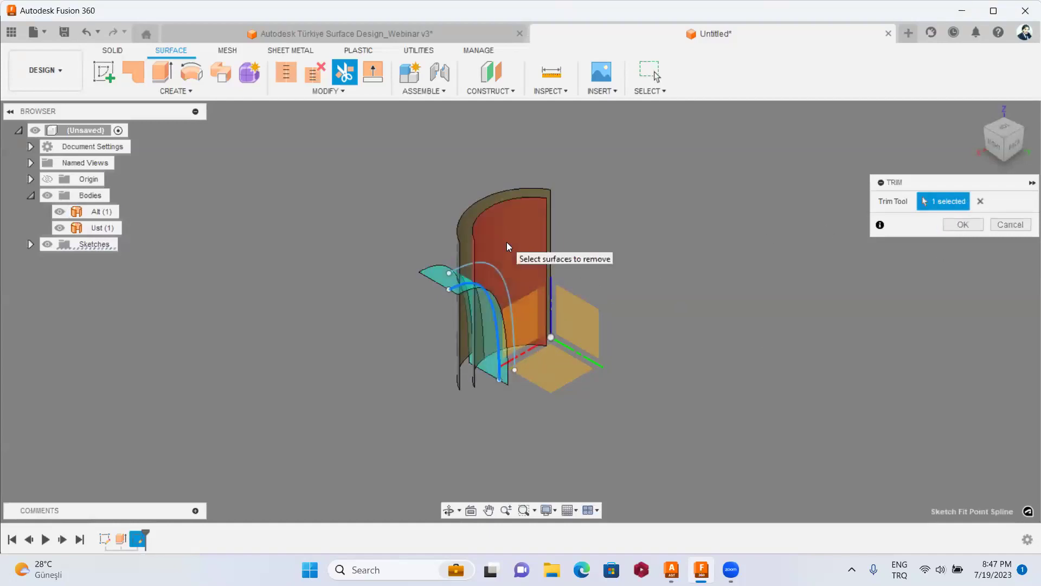
{"action": "left_click", "coordinate": [955, 225]}
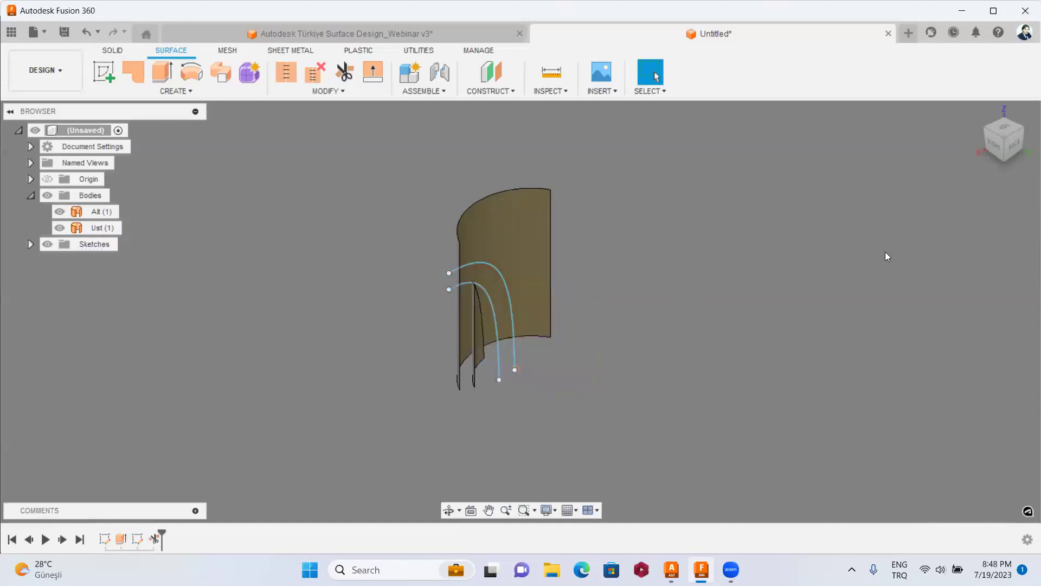
Trim the Ust surface along the blue spline, cutting away the outer piece.
{"action": "left_click", "coordinate": [496, 269]}
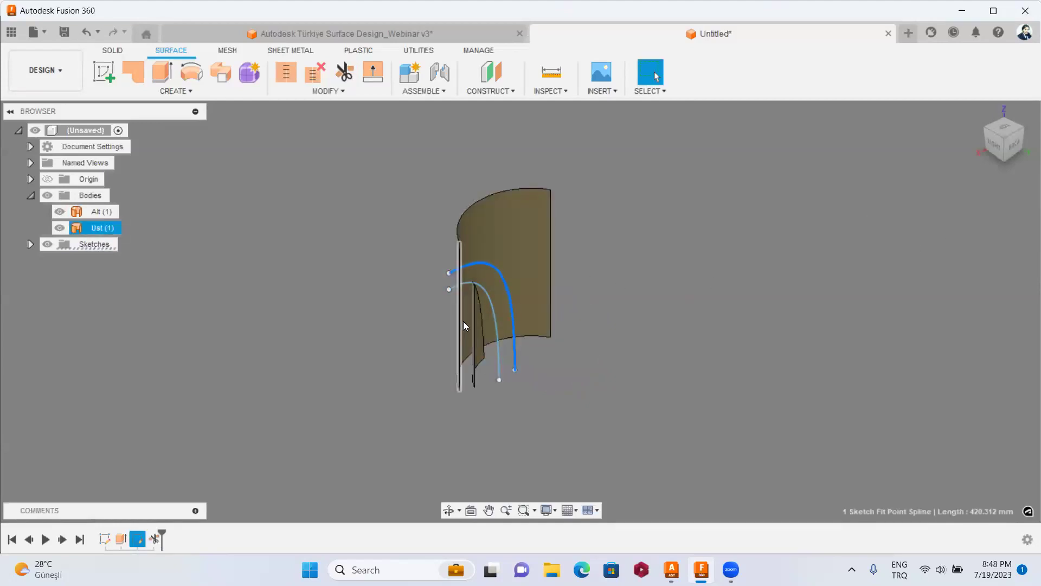
{"action": "left_click", "coordinate": [395, 216]}
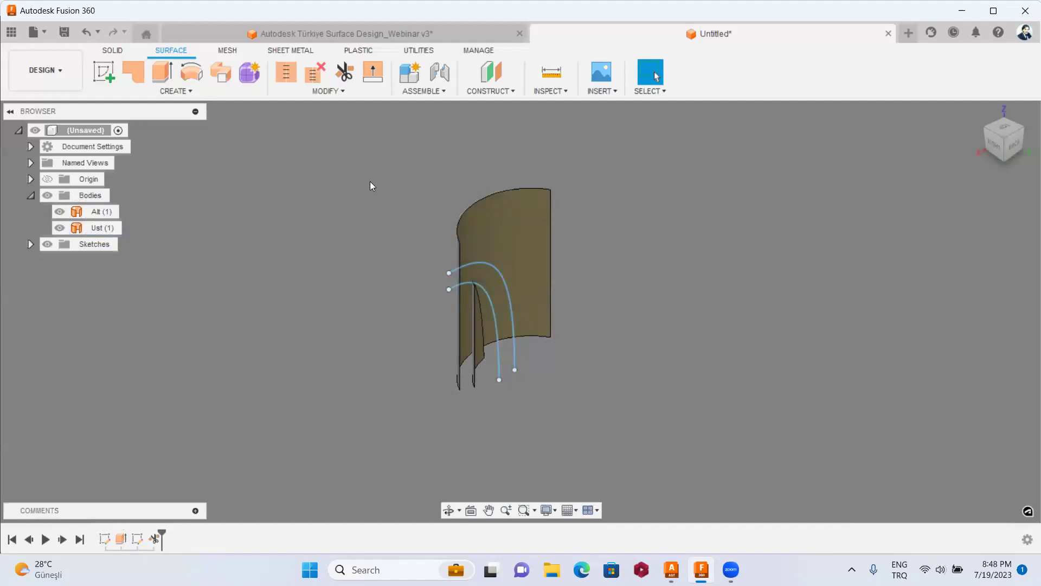
{"action": "left_click", "coordinate": [336, 70]}
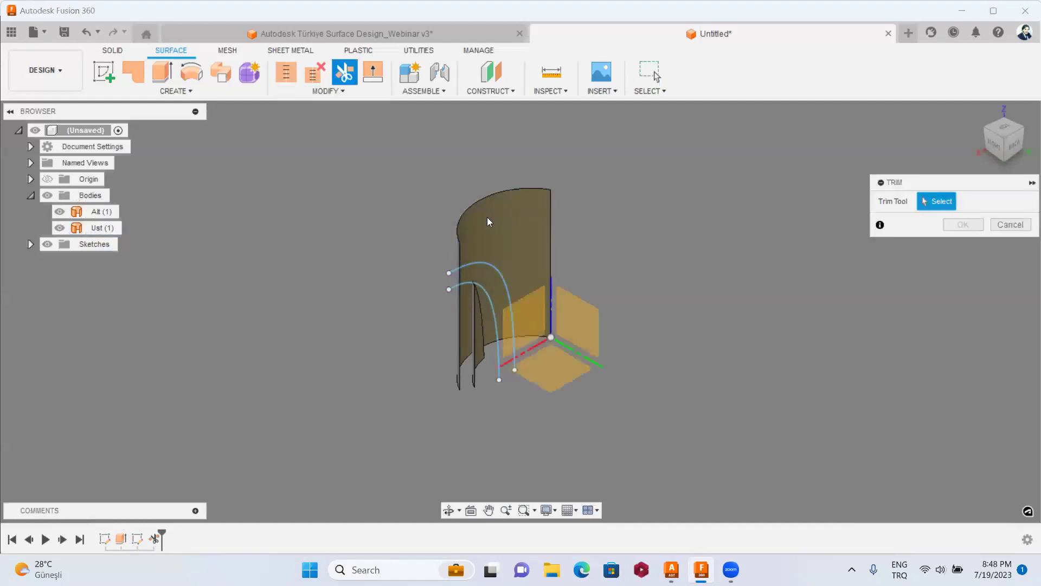
{"action": "left_click", "coordinate": [503, 278]}
{"action": "left_click", "coordinate": [462, 323]}
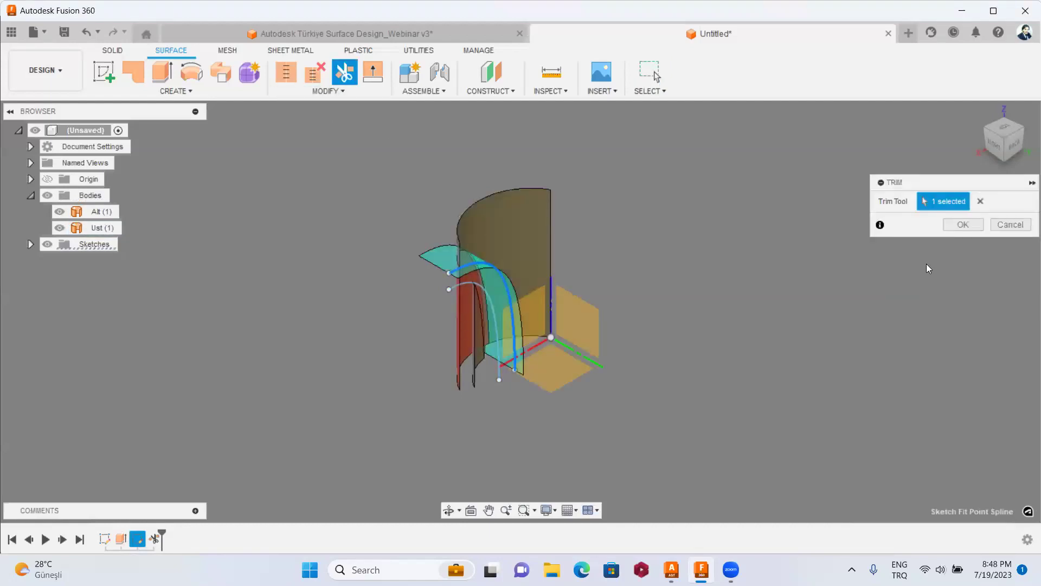
{"action": "left_click", "coordinate": [964, 225]}
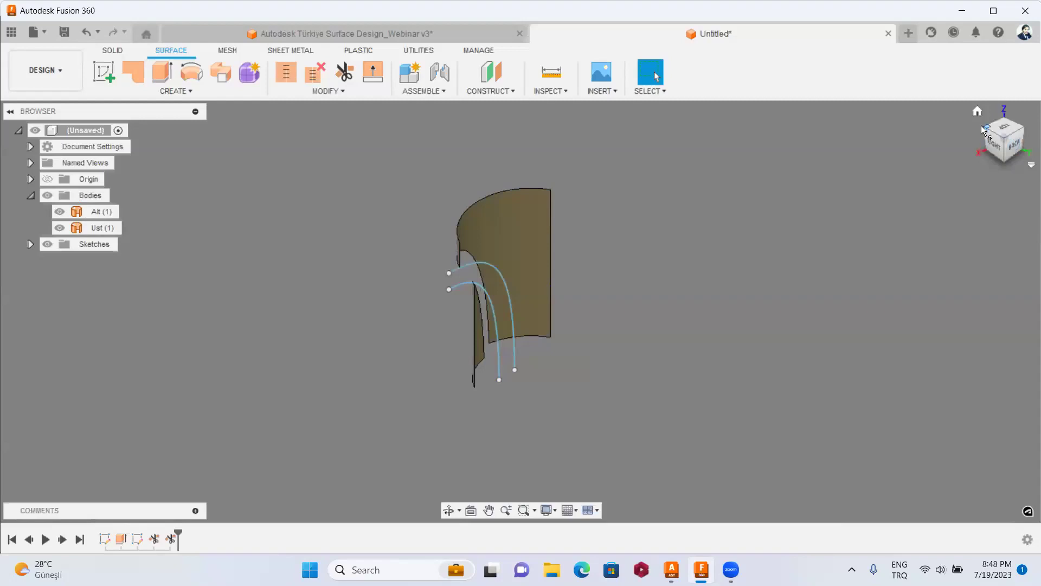
Hide Sketch2's curves and orbit the model toward a front view.
{"action": "left_click", "coordinate": [994, 142]}
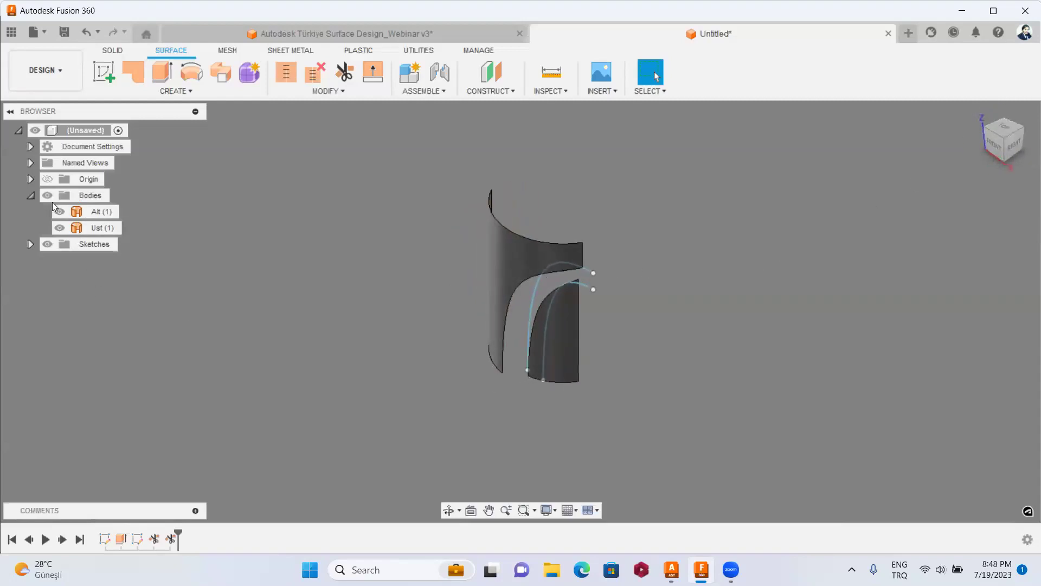
{"action": "left_click", "coordinate": [30, 244]}
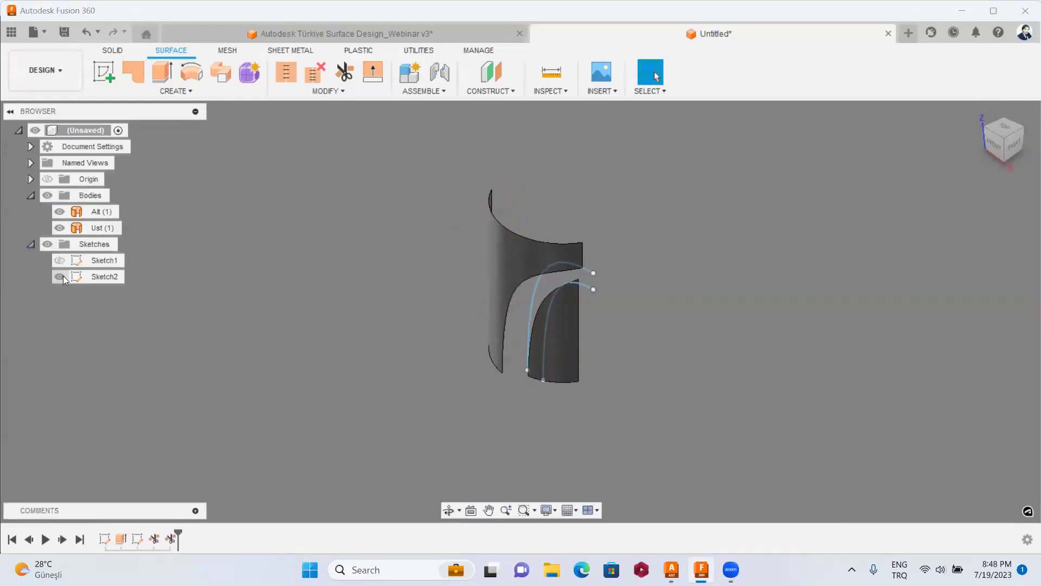
{"action": "left_click", "coordinate": [59, 277]}
{"action": "mouse_move", "coordinate": [440, 307]}
{"action": "middle_mouse_down", "text": "shift"}
{"action": "mouse_move", "coordinate": [573, 210]}
{"action": "mouse_move", "coordinate": [401, 293]}
{"action": "mouse_move", "coordinate": [626, 207]}
{"action": "mouse_move", "coordinate": [595, 278]}
{"action": "mouse_move", "coordinate": [476, 229]}
{"action": "mouse_move", "coordinate": [458, 239]}
{"action": "mouse_move", "coordinate": [543, 268]}
{"action": "middle_mouse_up", "text": "shift"}
{"action": "key", "text": "Escape"}
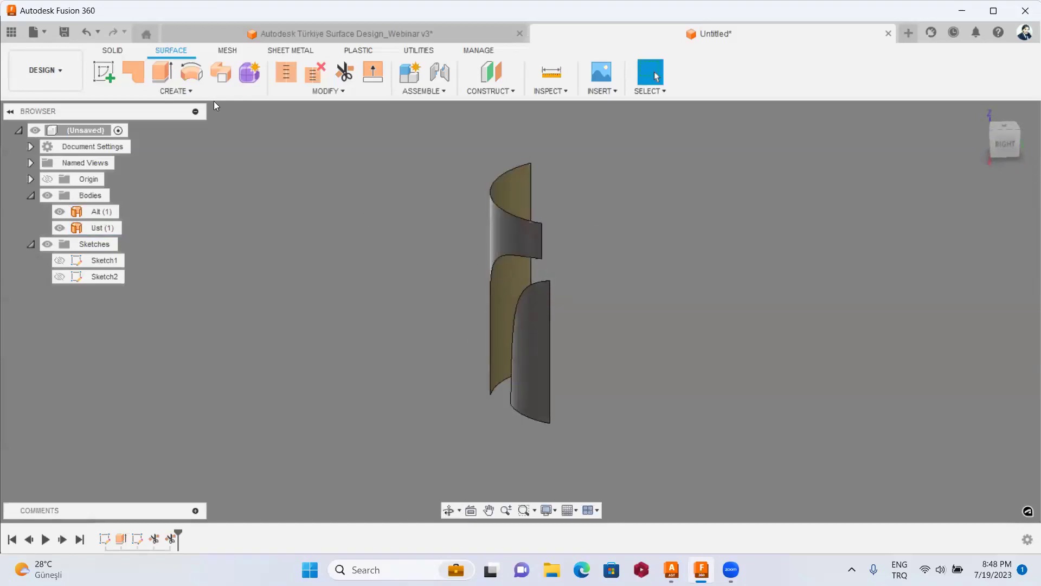
Loft surface Body3 between the two trimmed surface edges as Profile 1 and 2.
{"action": "left_click", "coordinate": [188, 92]}
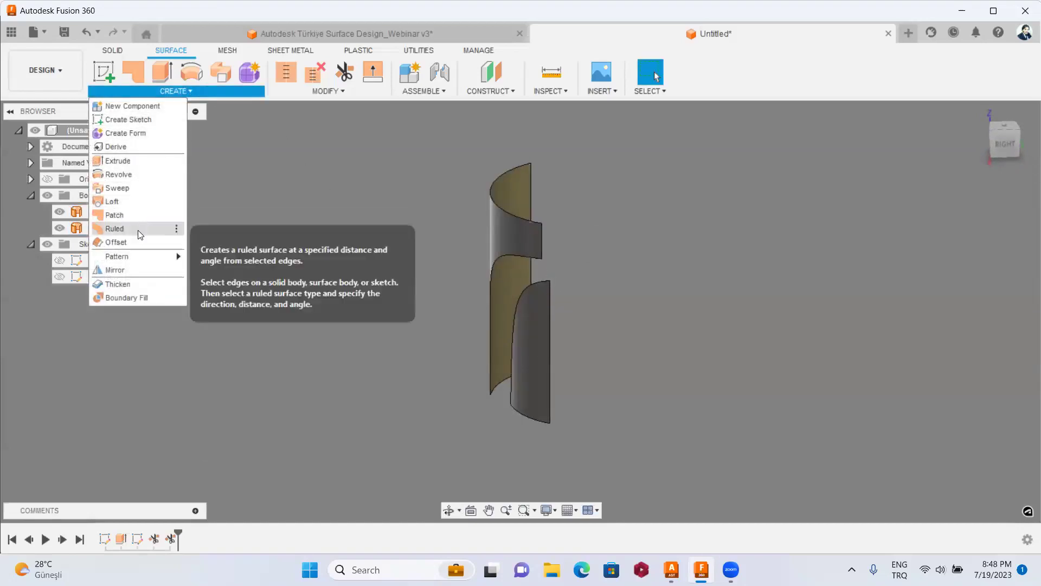
{"action": "mouse_move", "coordinate": [564, 325]}
{"action": "middle_mouse_down", "text": "shift"}
{"action": "mouse_move", "coordinate": [600, 261]}
{"action": "mouse_move", "coordinate": [651, 272]}
{"action": "middle_mouse_up", "text": "shift"}
{"action": "left_click", "coordinate": [554, 284]}
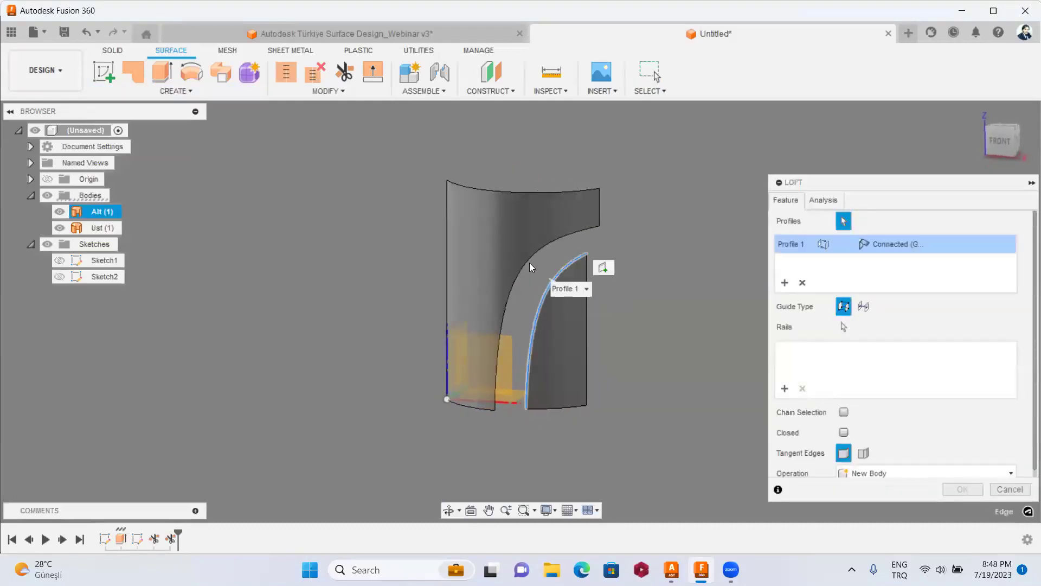
{"action": "left_click", "coordinate": [528, 266]}
{"action": "mouse_move", "coordinate": [537, 270]}
{"action": "middle_mouse_down", "text": "shift"}
{"action": "mouse_move", "coordinate": [508, 216]}
{"action": "mouse_move", "coordinate": [450, 245]}
{"action": "middle_mouse_up", "text": "shift"}
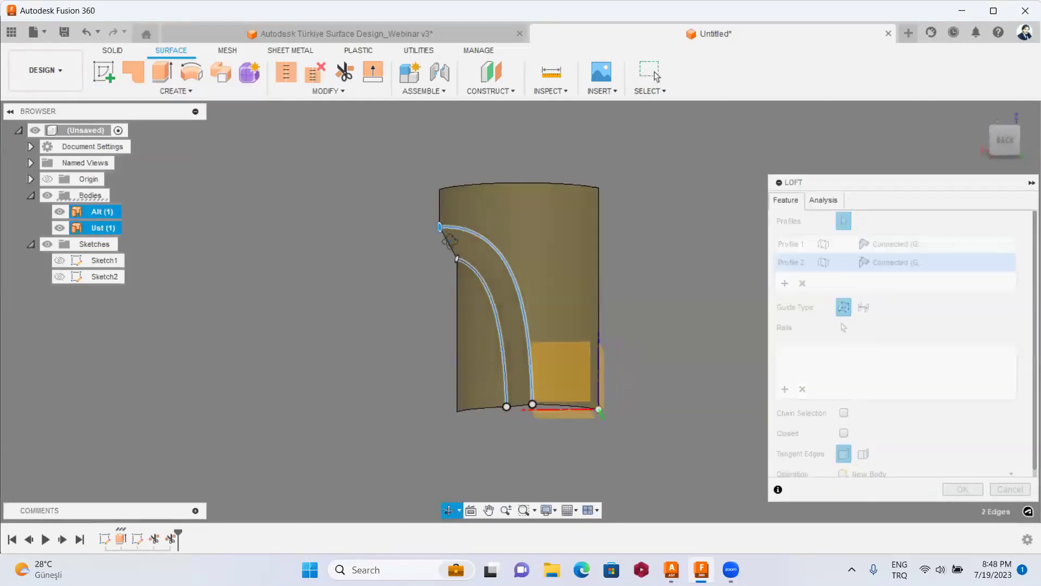
{"action": "scroll", "coordinate": [451, 245], "scroll_direction": "up", "scroll_amount": 3}
{"action": "scroll", "coordinate": [445, 244], "scroll_direction": "up", "scroll_amount": 3}
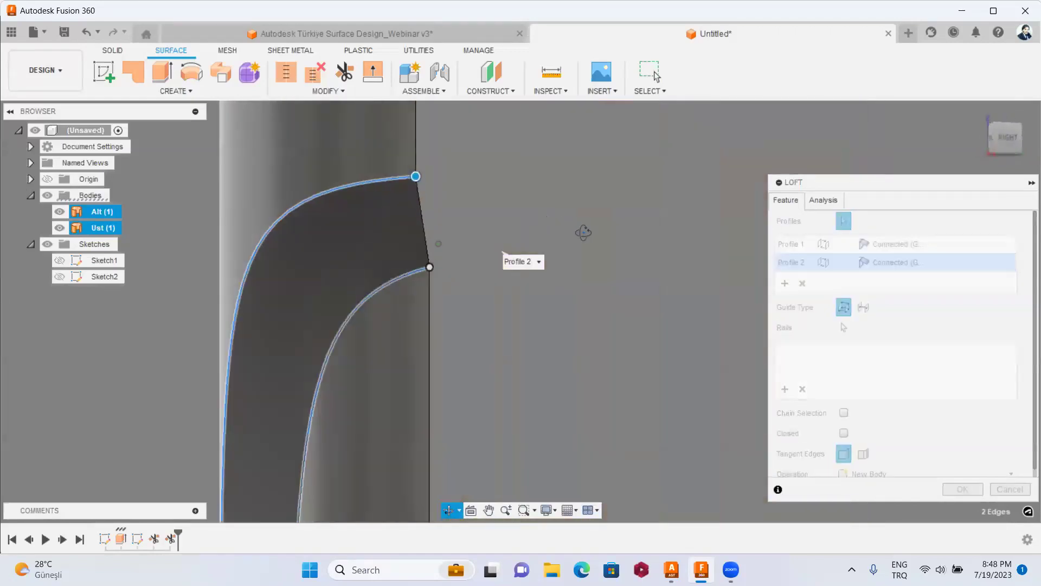
{"action": "middle_click_drag", "start_coordinate": [440, 240], "coordinate": [380, 239], "text": "shift"}
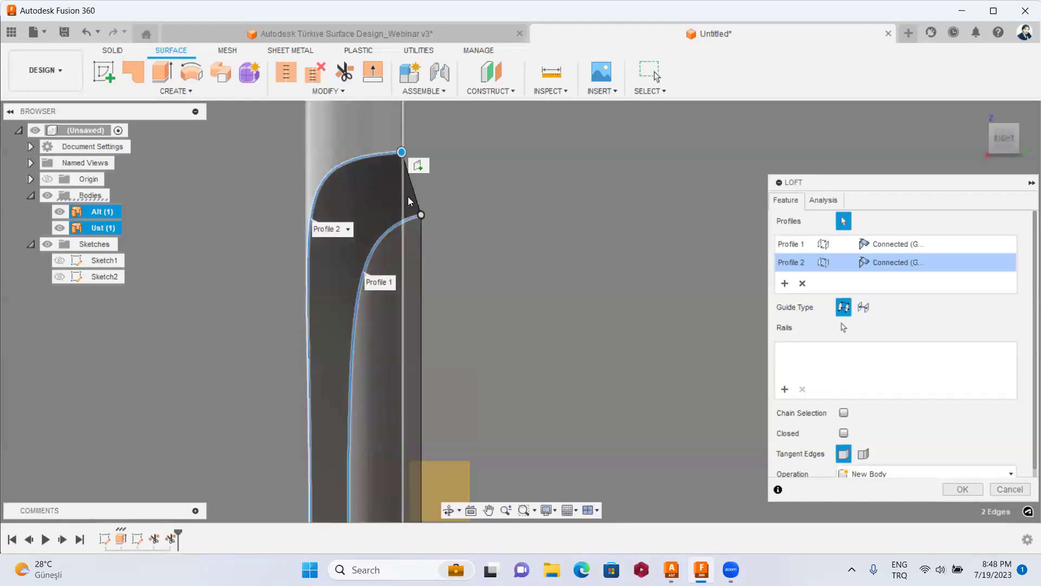
{"action": "left_click", "coordinate": [963, 488]}
{"action": "left_click", "coordinate": [317, 91]}
{"action": "left_click", "coordinate": [304, 121]}
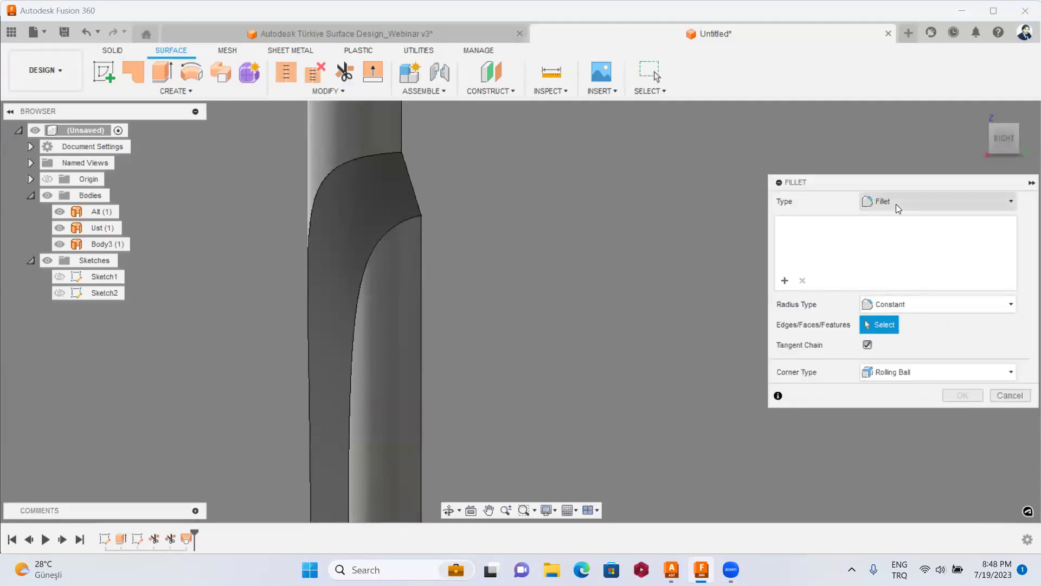
Stitch the Alt, Ust and lofted surfaces into a single body, Body4.
{"action": "left_click", "coordinate": [1010, 395]}
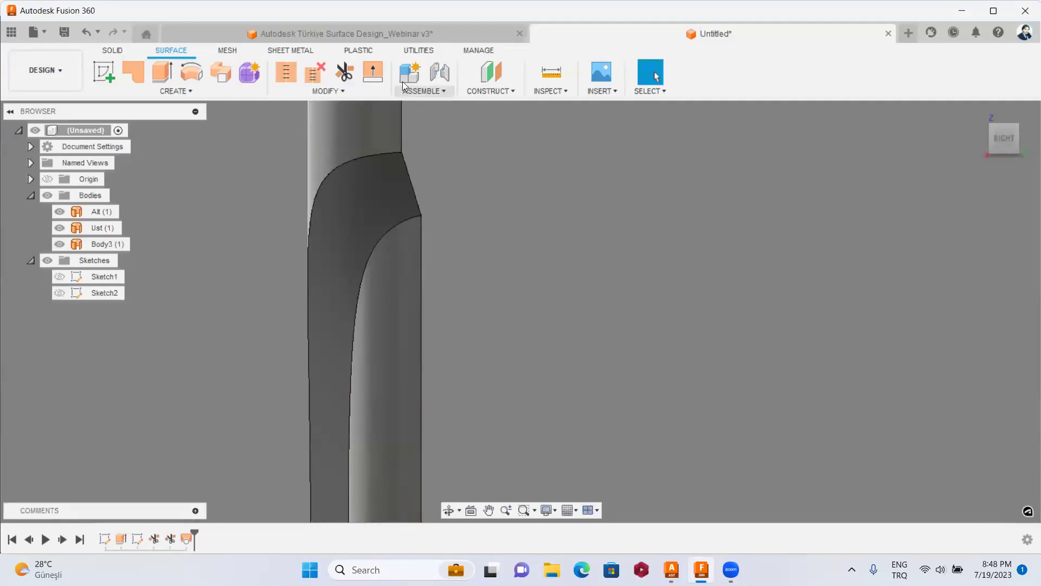
{"action": "left_click", "coordinate": [288, 73]}
{"action": "left_click", "coordinate": [364, 160]}
{"action": "left_click", "coordinate": [365, 189]}
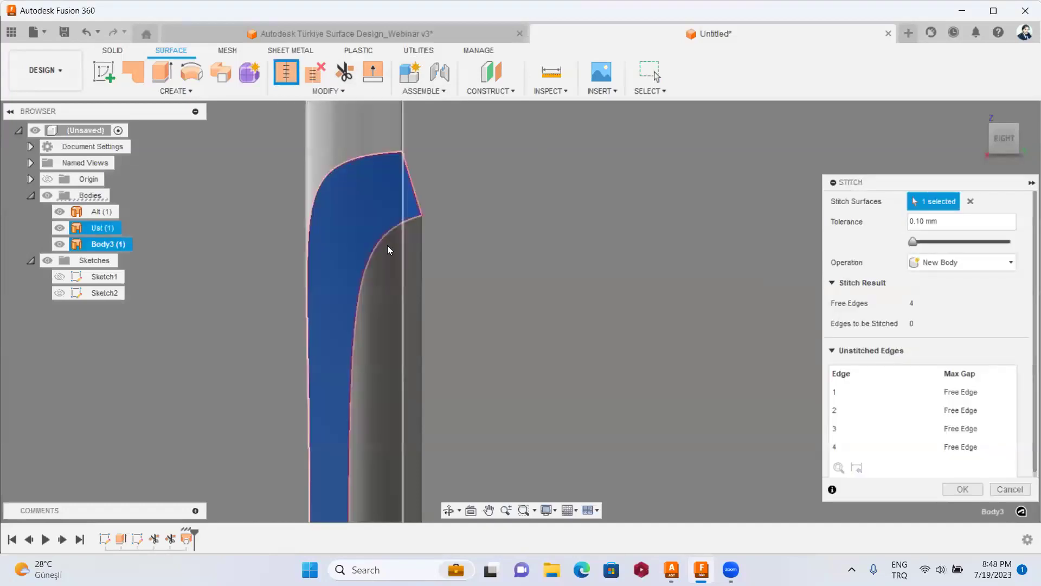
{"action": "left_click", "coordinate": [382, 255]}
{"action": "left_click", "coordinate": [956, 489]}
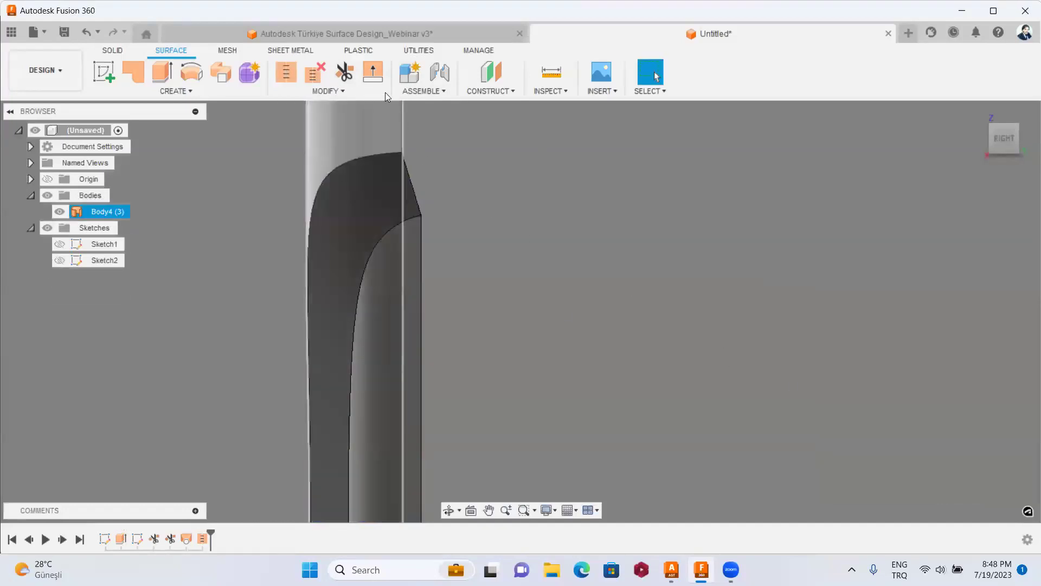
Preview a 50 mm fillet on the inner and outer curved edges, then cancel it.
{"action": "left_click", "coordinate": [317, 91]}
{"action": "left_click", "coordinate": [292, 114]}
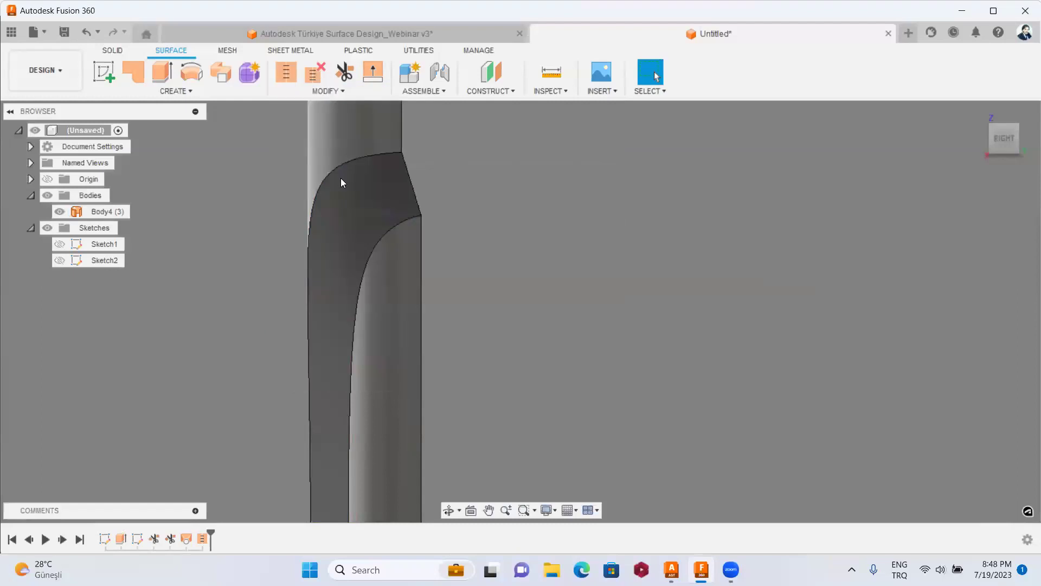
{"action": "left_click", "coordinate": [328, 170]}
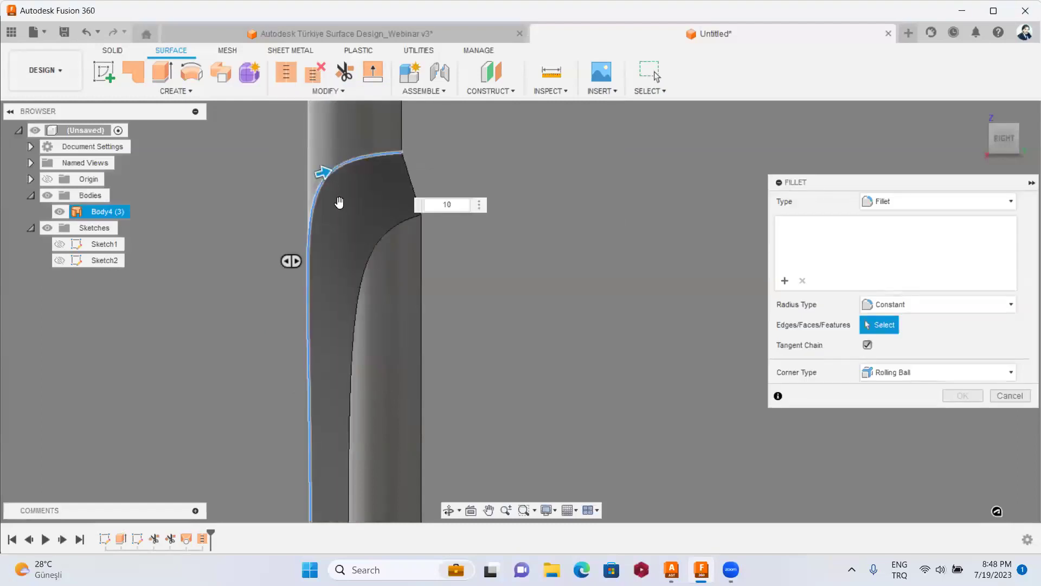
{"action": "left_click", "coordinate": [364, 265]}
{"action": "type", "text": "10"}
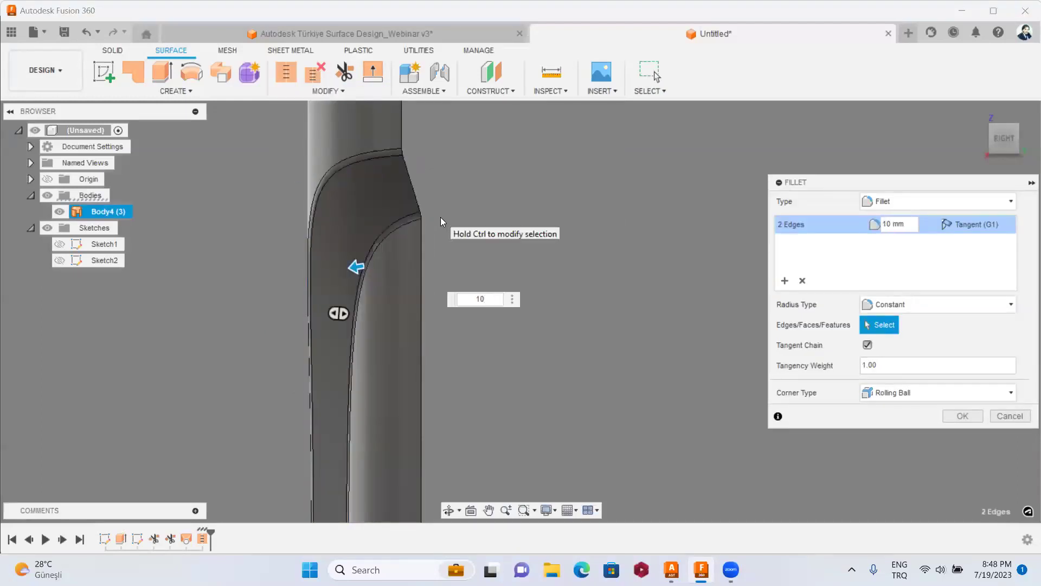
{"action": "key", "text": "BackSpace"}
{"action": "key", "text": "BackSpace"}
{"action": "type", "text": "50"}
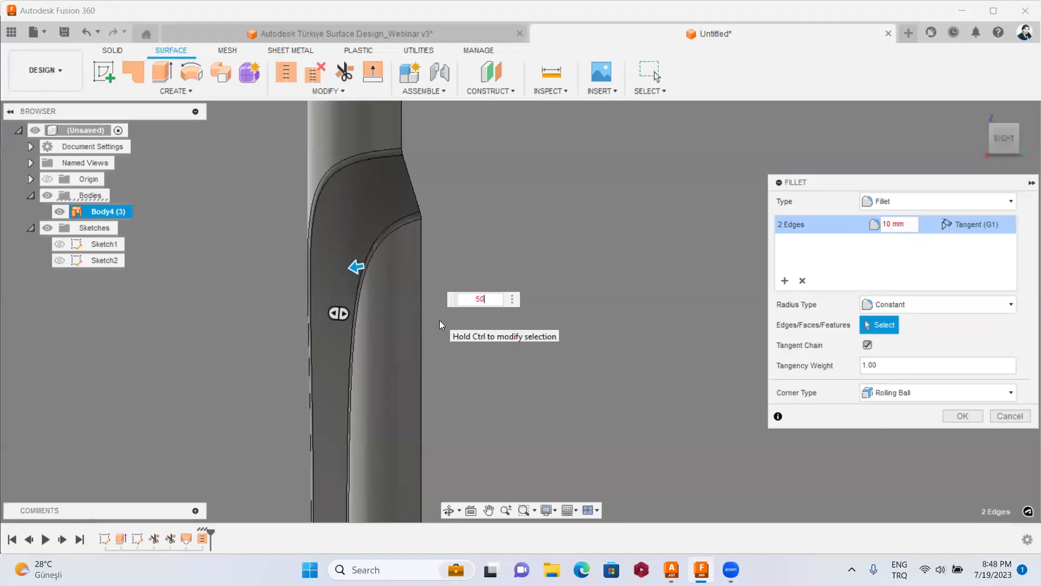
{"action": "scroll", "coordinate": [576, 187], "scroll_direction": "down", "scroll_amount": 2}
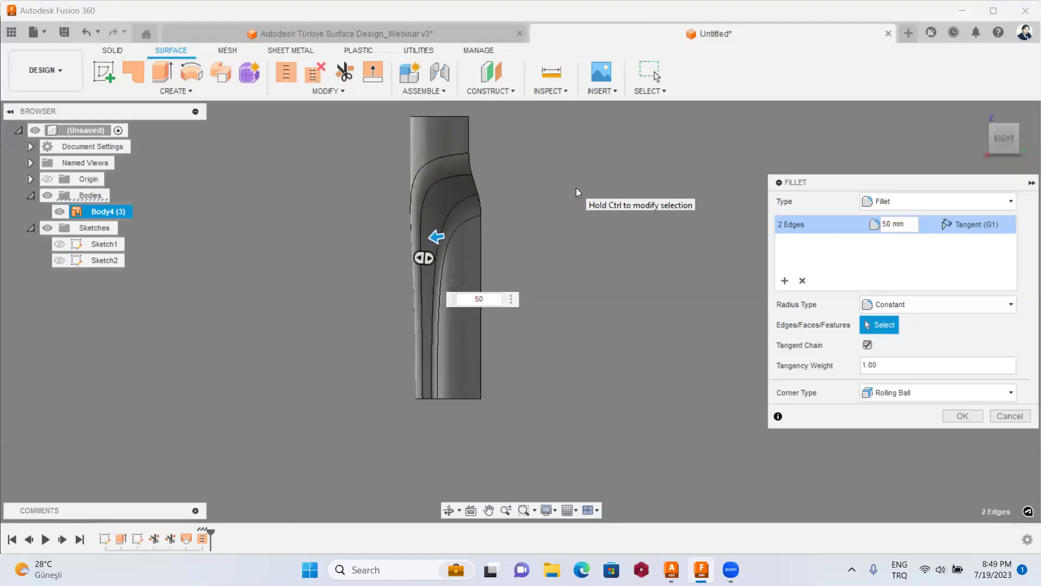
{"action": "scroll", "coordinate": [474, 211], "scroll_direction": "up", "scroll_amount": 2}
{"action": "middle_click_drag", "start_coordinate": [474, 211], "coordinate": [394, 207], "text": "shift"}
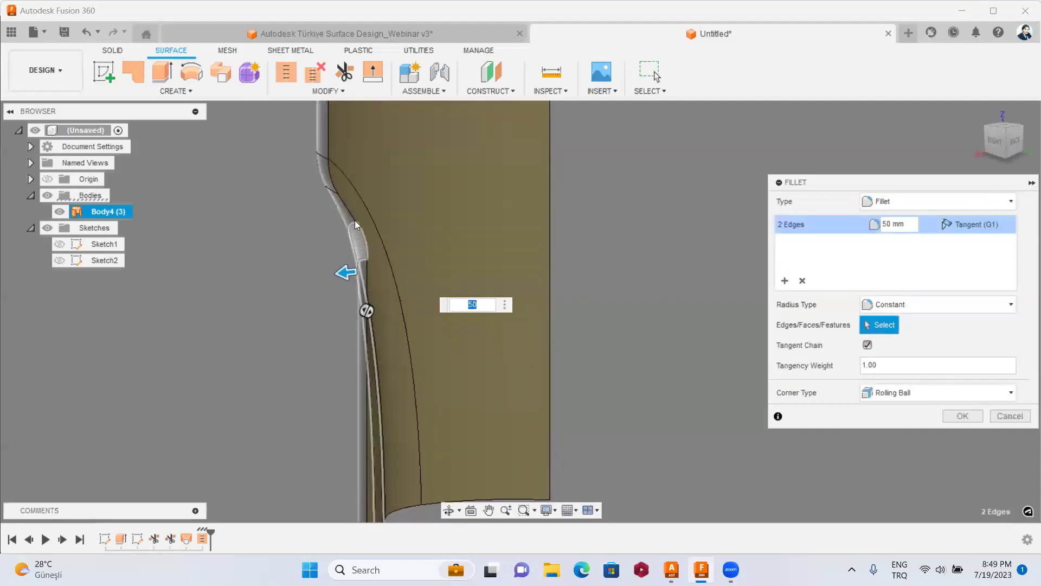
{"action": "left_click", "coordinate": [1000, 411]}
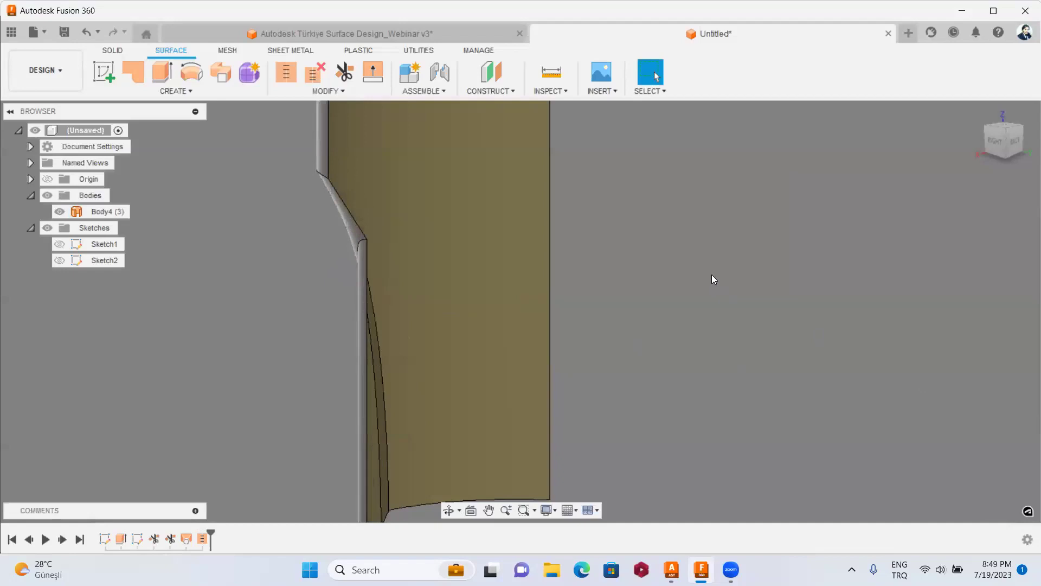
{"action": "left_click", "coordinate": [498, 244]}
{"action": "scroll", "coordinate": [498, 244], "scroll_direction": "down", "scroll_amount": 3}
Undo the loft and stitch, then orbit to inspect the separate Alt and Ust surfaces.
{"action": "key", "text": "ctrl+z"}
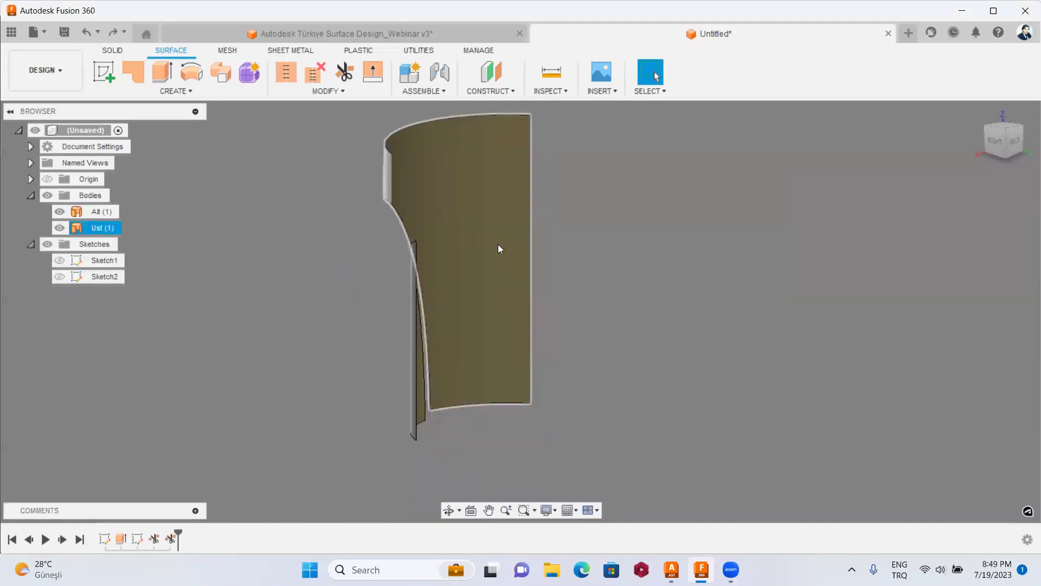
{"action": "middle_click_drag", "start_coordinate": [390, 206], "coordinate": [471, 202], "text": "shift"}
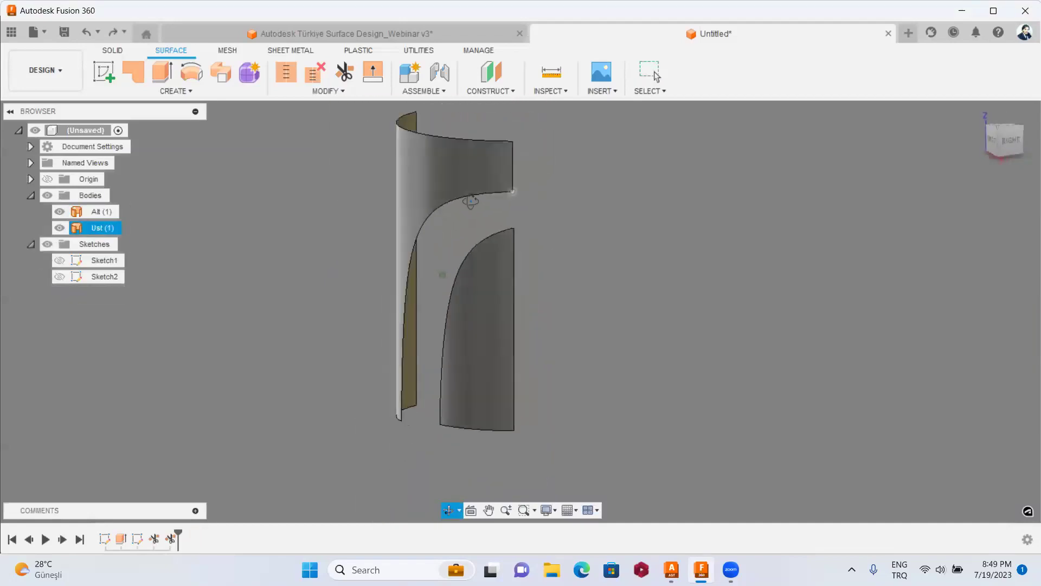
{"action": "left_click", "coordinate": [545, 202]}
{"action": "mouse_move", "coordinate": [574, 228]}
{"action": "middle_mouse_down", "text": "shift"}
{"action": "mouse_move", "coordinate": [564, 206]}
{"action": "mouse_move", "coordinate": [590, 211]}
{"action": "middle_mouse_up", "text": "shift"}
{"action": "key", "text": "Escape"}
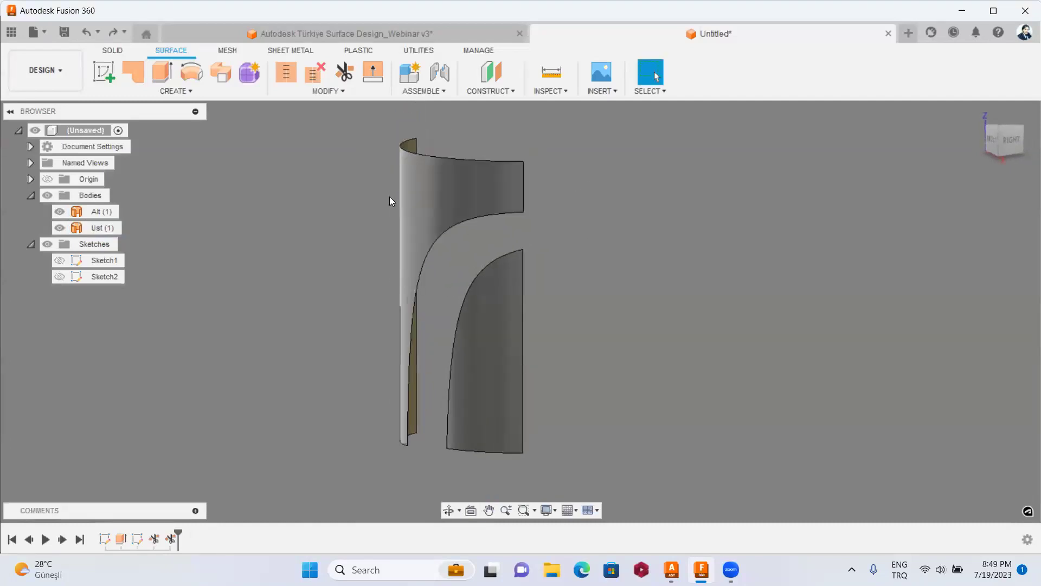
{"action": "left_click", "coordinate": [109, 75]}
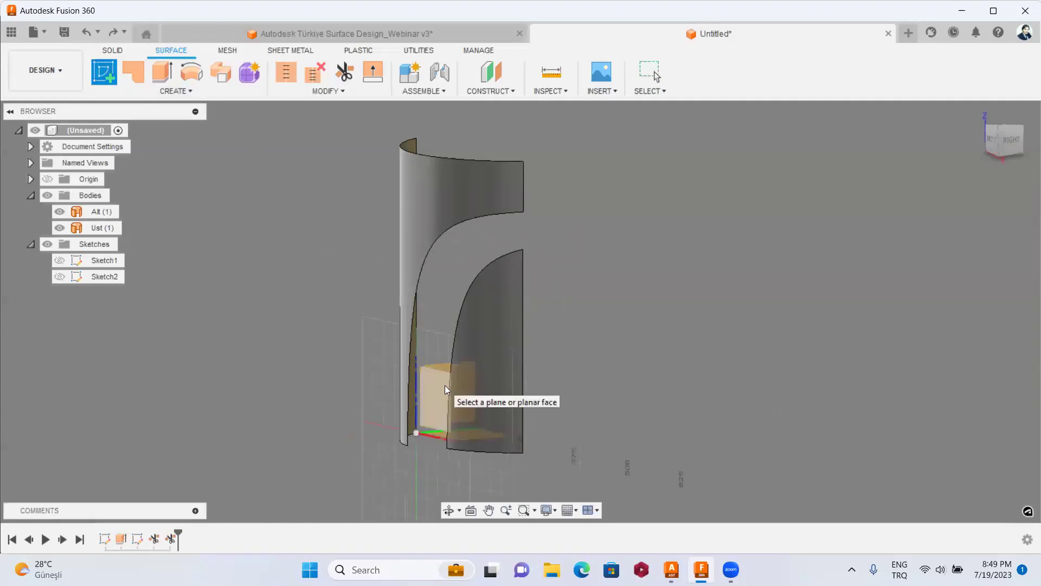
Start Sketch3 on an origin plane with 3D sketching allowed.
{"action": "middle_click_drag", "start_coordinate": [486, 345], "coordinate": [546, 316], "text": "shift"}
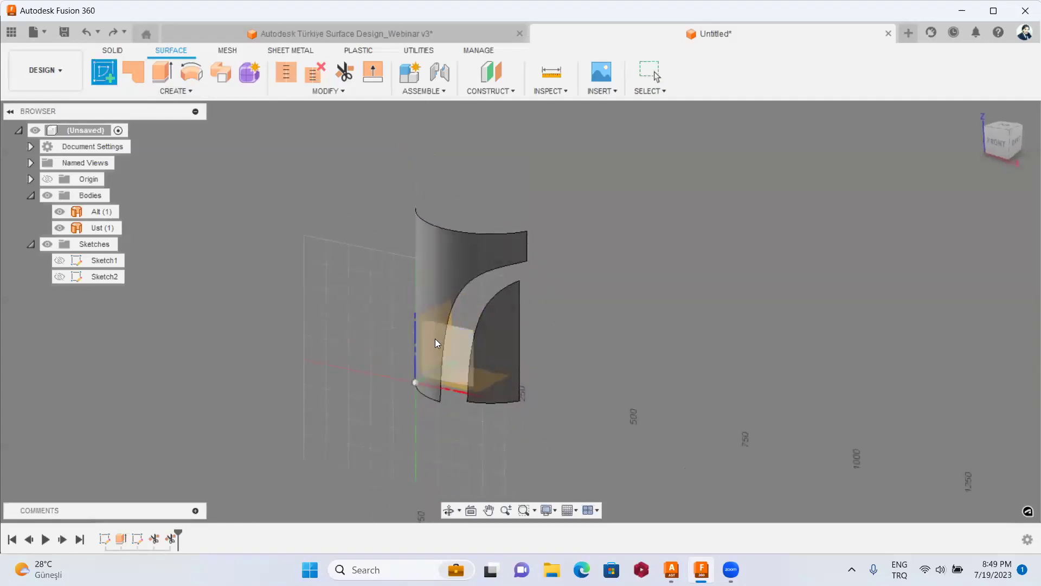
{"action": "left_click", "coordinate": [455, 338]}
{"action": "mouse_move", "coordinate": [656, 258]}
{"action": "middle_mouse_down", "text": "shift"}
{"action": "mouse_move", "coordinate": [467, 266]}
{"action": "mouse_move", "coordinate": [543, 269]}
{"action": "middle_mouse_up", "text": "shift"}
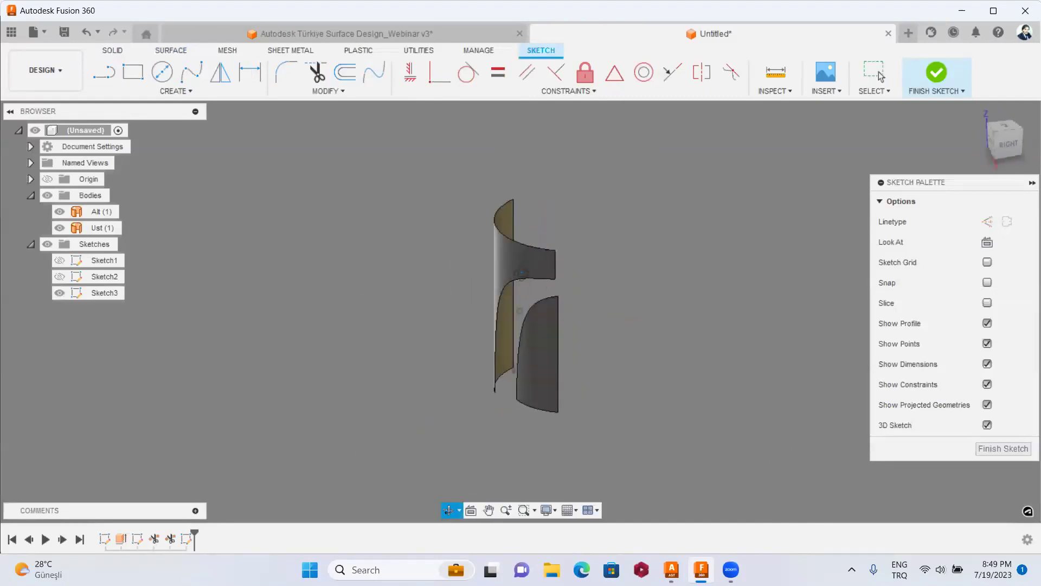
{"action": "left_click", "coordinate": [987, 425]}
{"action": "scroll", "coordinate": [548, 292], "scroll_direction": "up", "scroll_amount": 5}
Draw blend curves joining the two bodies' top edges and bottom edges, then finish Sketch3.
{"action": "left_click", "coordinate": [348, 91]}
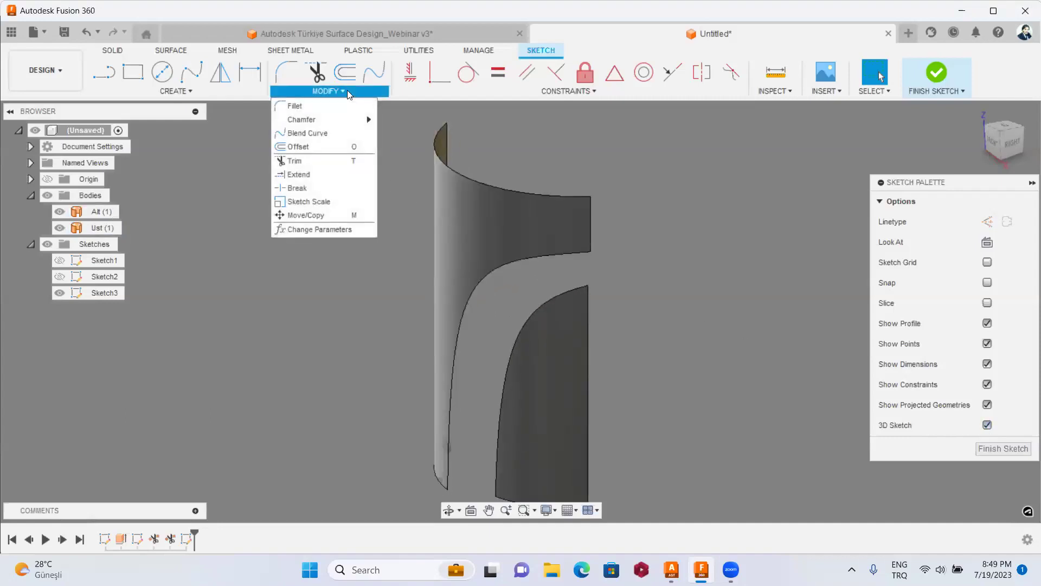
{"action": "left_click", "coordinate": [325, 134]}
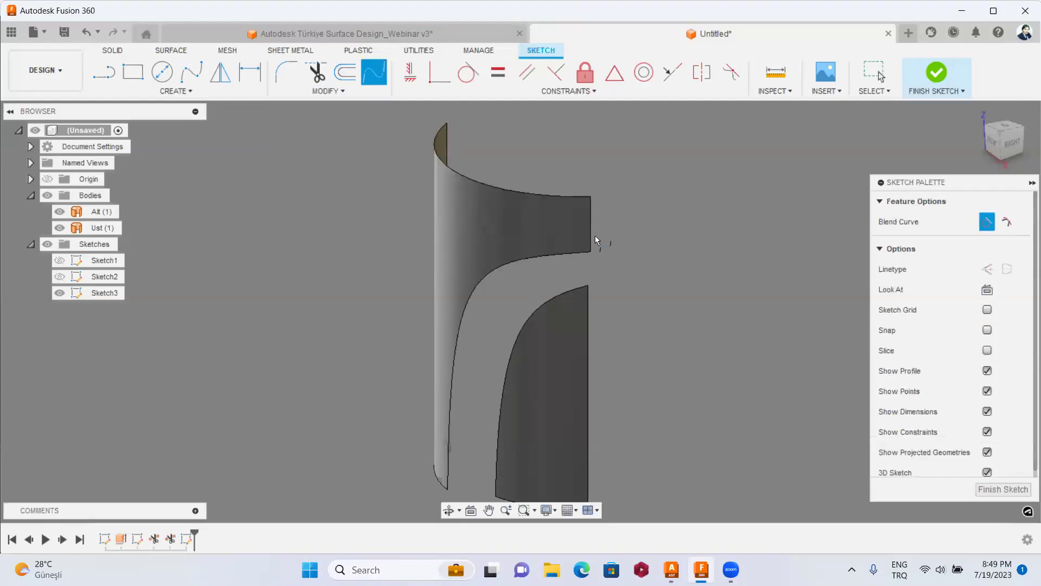
{"action": "left_click", "coordinate": [593, 239]}
{"action": "left_click", "coordinate": [590, 298]}
{"action": "middle_click_drag", "start_coordinate": [642, 288], "coordinate": [253, 220], "text": "shift"}
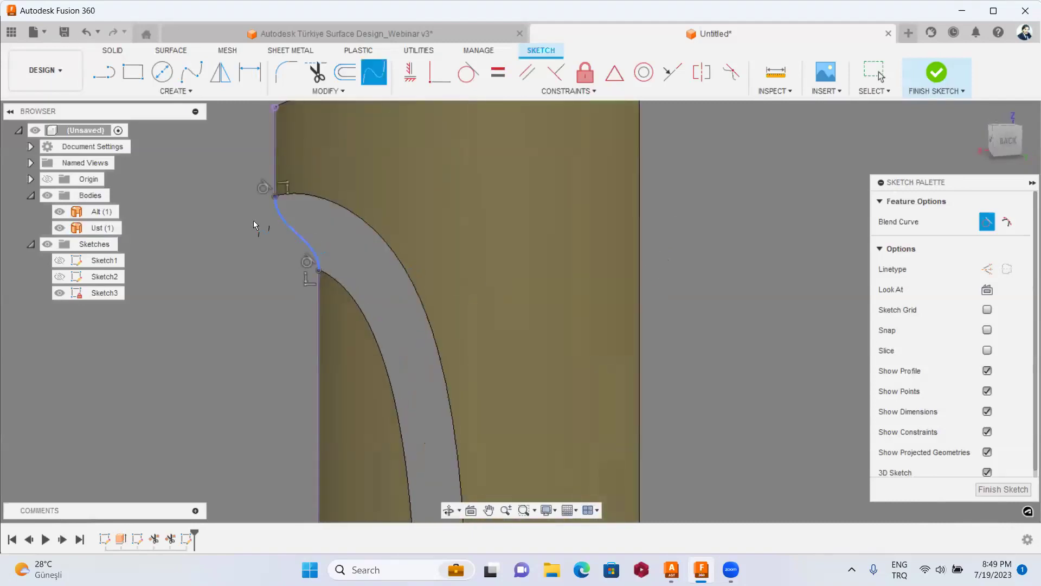
{"action": "mouse_move", "coordinate": [313, 305]}
{"action": "middle_mouse_down", "text": "shift"}
{"action": "mouse_move", "coordinate": [585, 250]}
{"action": "mouse_move", "coordinate": [531, 393]}
{"action": "middle_mouse_up", "text": "shift"}
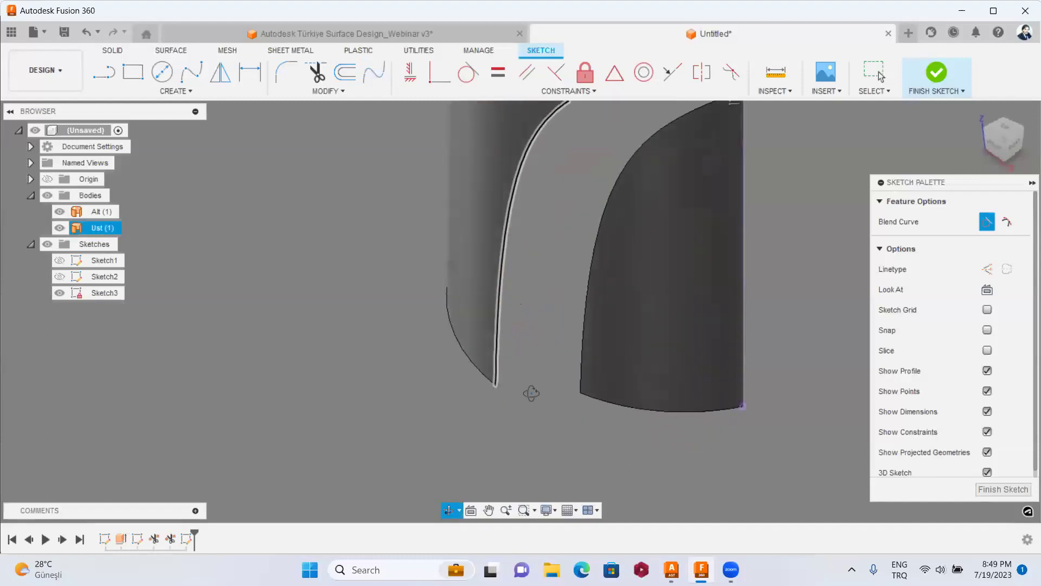
{"action": "left_click", "coordinate": [487, 373]}
{"action": "left_click", "coordinate": [603, 397]}
{"action": "mouse_move", "coordinate": [500, 354]}
{"action": "middle_mouse_down", "text": "shift"}
{"action": "mouse_move", "coordinate": [568, 295]}
{"action": "mouse_move", "coordinate": [543, 303]}
{"action": "middle_mouse_up", "text": "shift"}
{"action": "left_click", "coordinate": [990, 491]}
{"action": "middle_click_drag", "start_coordinate": [843, 368], "coordinate": [795, 421], "text": "shift"}
{"action": "middle_click_drag", "start_coordinate": [832, 365], "coordinate": [783, 365]}
{"action": "left_click", "coordinate": [176, 91]}
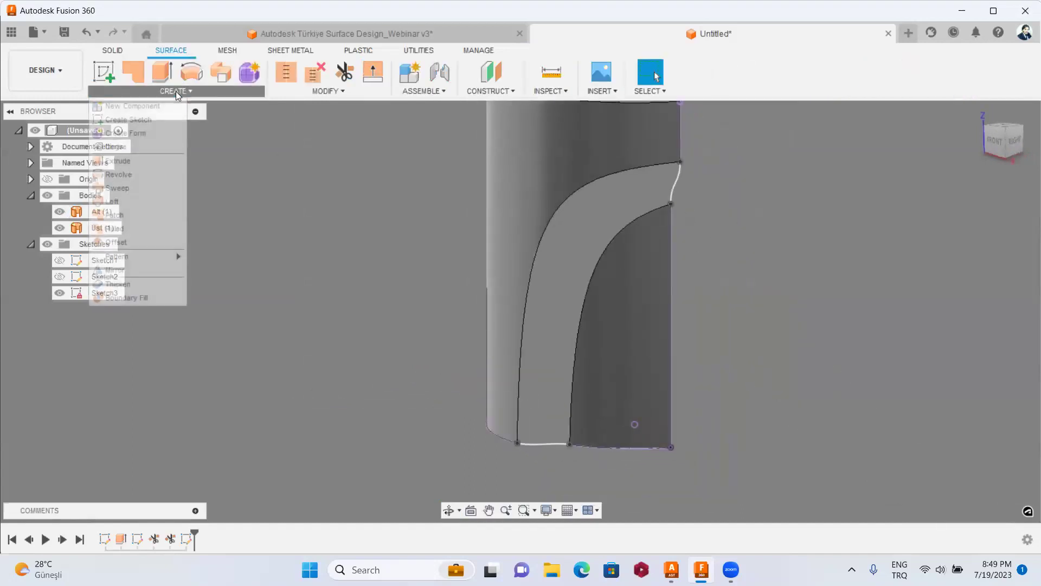
Loft between the left and inner right edges, using top and bottom blend curves as rails.
{"action": "left_click", "coordinate": [128, 202]}
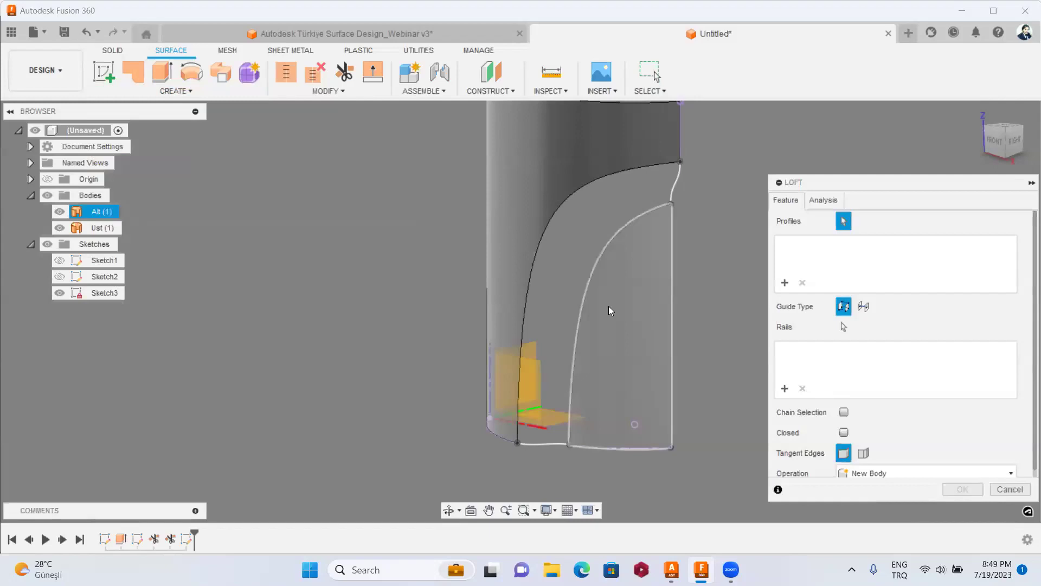
{"action": "left_click", "coordinate": [531, 284]}
{"action": "left_click", "coordinate": [588, 296]}
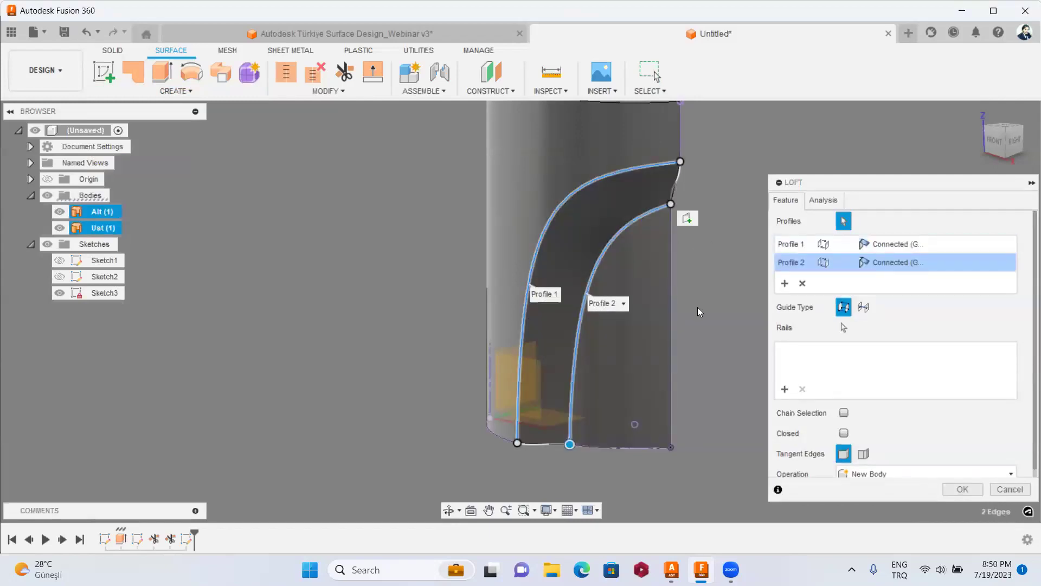
{"action": "left_click", "coordinate": [786, 390]}
{"action": "left_click", "coordinate": [677, 178]}
{"action": "scroll", "coordinate": [546, 470], "scroll_direction": "up", "scroll_amount": 1}
{"action": "scroll", "coordinate": [540, 420], "scroll_direction": "up", "scroll_amount": 1}
{"action": "left_click", "coordinate": [540, 421]}
{"action": "scroll", "coordinate": [570, 379], "scroll_direction": "down", "scroll_amount": 1}
{"action": "scroll", "coordinate": [591, 298], "scroll_direction": "down", "scroll_amount": 1}
{"action": "mouse_move", "coordinate": [614, 252]}
{"action": "middle_mouse_down", "text": "shift"}
{"action": "mouse_move", "coordinate": [624, 309]}
{"action": "mouse_move", "coordinate": [628, 269]}
{"action": "mouse_move", "coordinate": [604, 304]}
{"action": "mouse_move", "coordinate": [619, 318]}
{"action": "mouse_move", "coordinate": [621, 296]}
{"action": "middle_mouse_up", "text": "shift"}
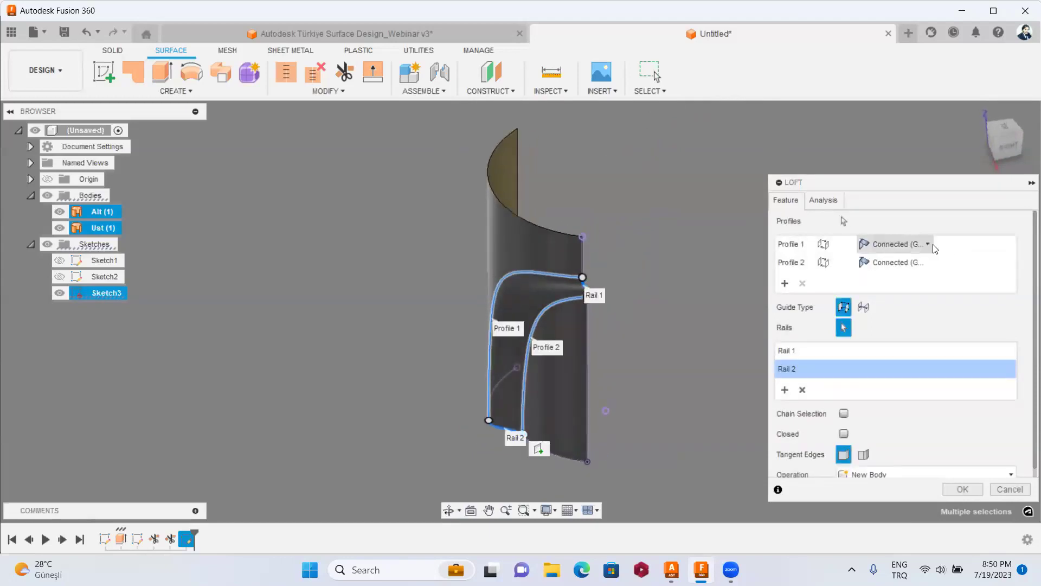
Try Tangent (G1) continuity on Profile 1, then revert it to Connected.
{"action": "left_click", "coordinate": [915, 245]}
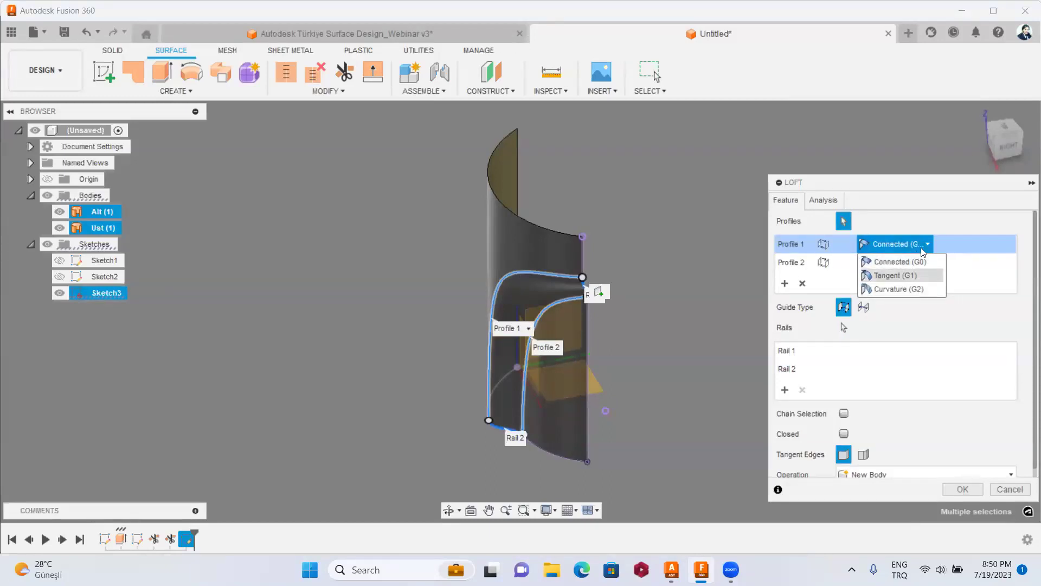
{"action": "left_click", "coordinate": [898, 243]}
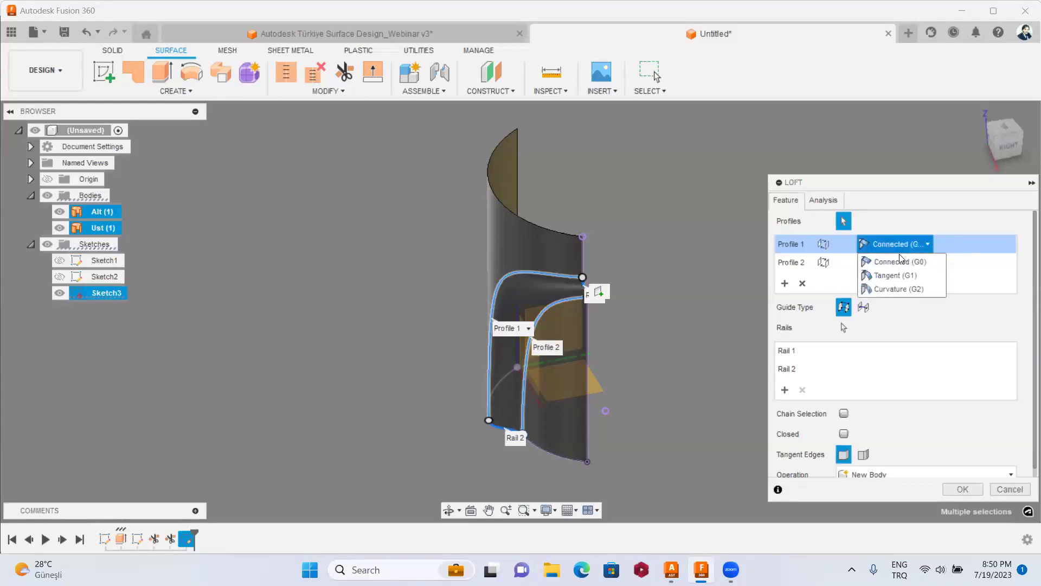
{"action": "left_click", "coordinate": [903, 277]}
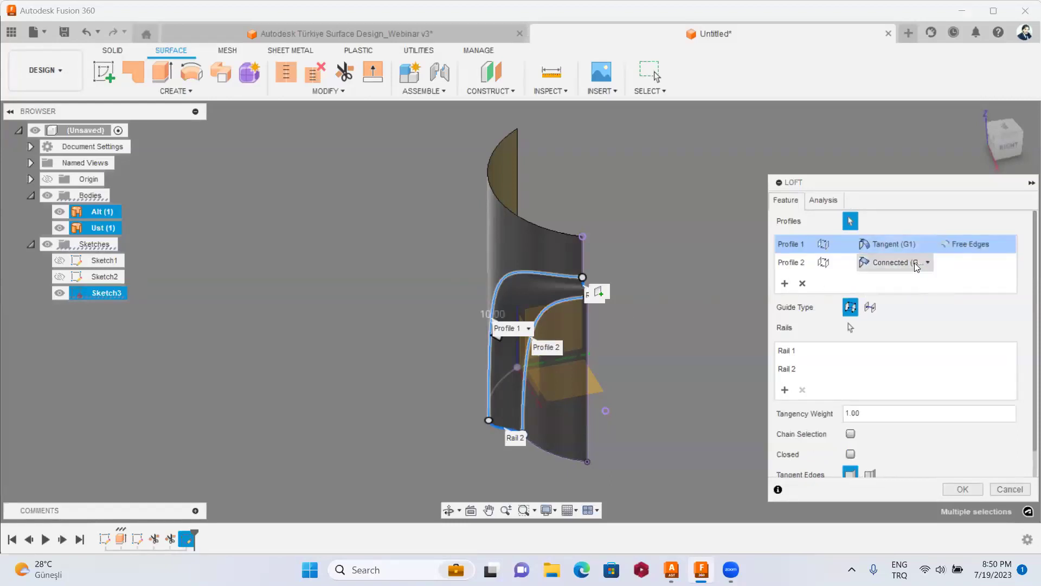
{"action": "left_click", "coordinate": [911, 245]}
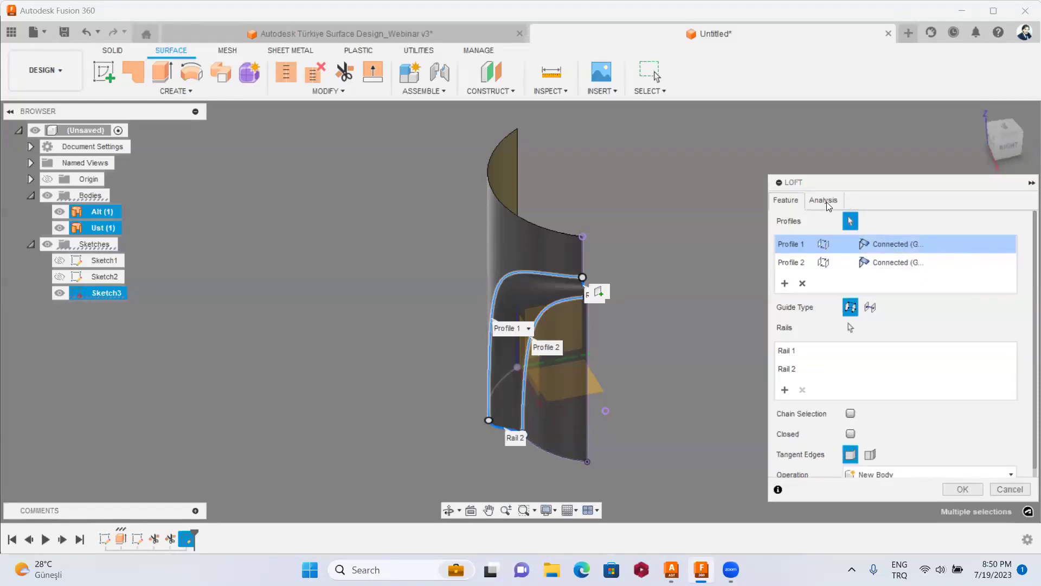
{"action": "left_click", "coordinate": [827, 202]}
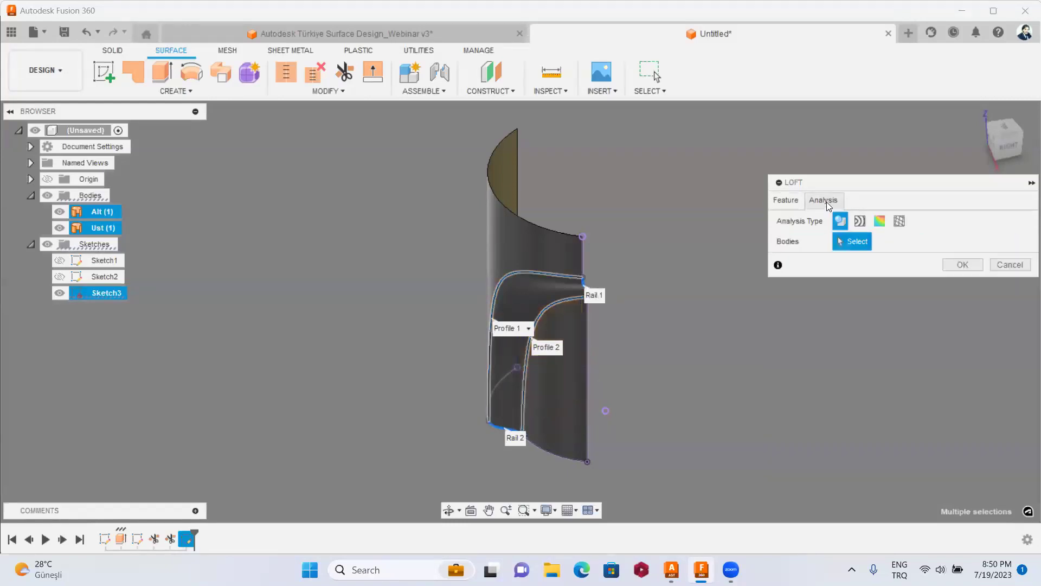
Turn on Zebra analysis including the upper body, reducing stripe repeats to 22.
{"action": "left_click", "coordinate": [861, 222]}
{"action": "left_click", "coordinate": [515, 256]}
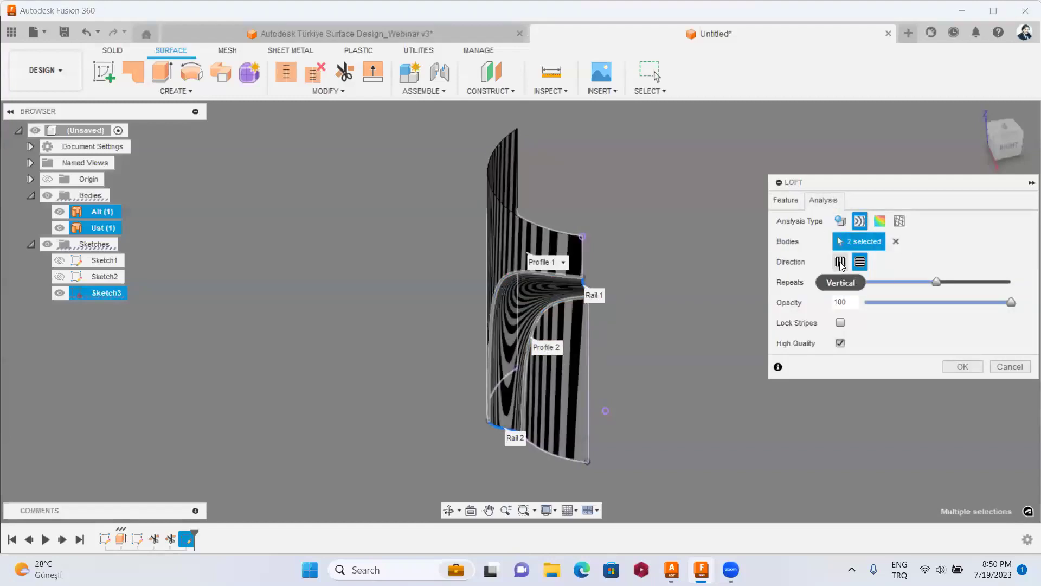
{"action": "left_click", "coordinate": [840, 263]}
{"action": "middle_click_drag", "start_coordinate": [633, 322], "coordinate": [684, 280], "text": "shift"}
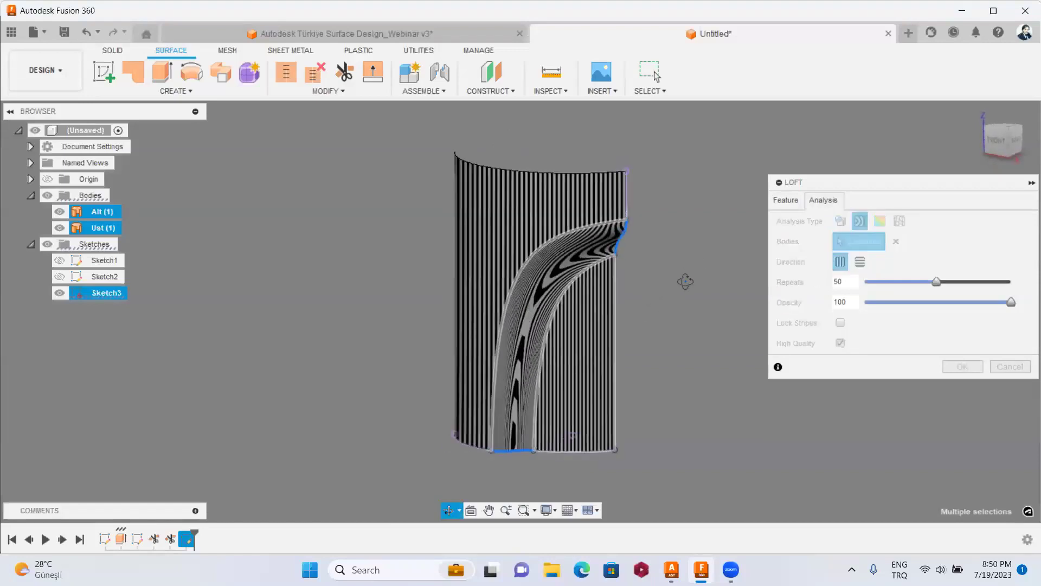
{"action": "left_click", "coordinate": [859, 263]}
{"action": "left_click_drag", "start_coordinate": [938, 281], "coordinate": [898, 286]}
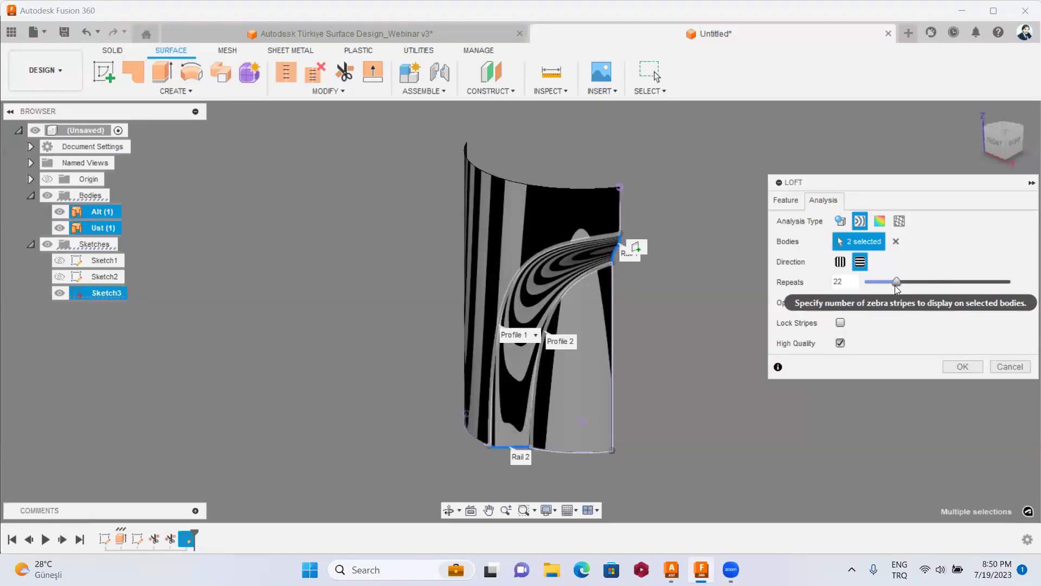
Inspect the loft from the front with vertical zebra stripes, zooming in and out.
{"action": "mouse_move", "coordinate": [488, 266]}
{"action": "middle_mouse_down", "text": "shift"}
{"action": "mouse_move", "coordinate": [566, 158]}
{"action": "mouse_move", "coordinate": [572, 174]}
{"action": "middle_mouse_up", "text": "shift"}
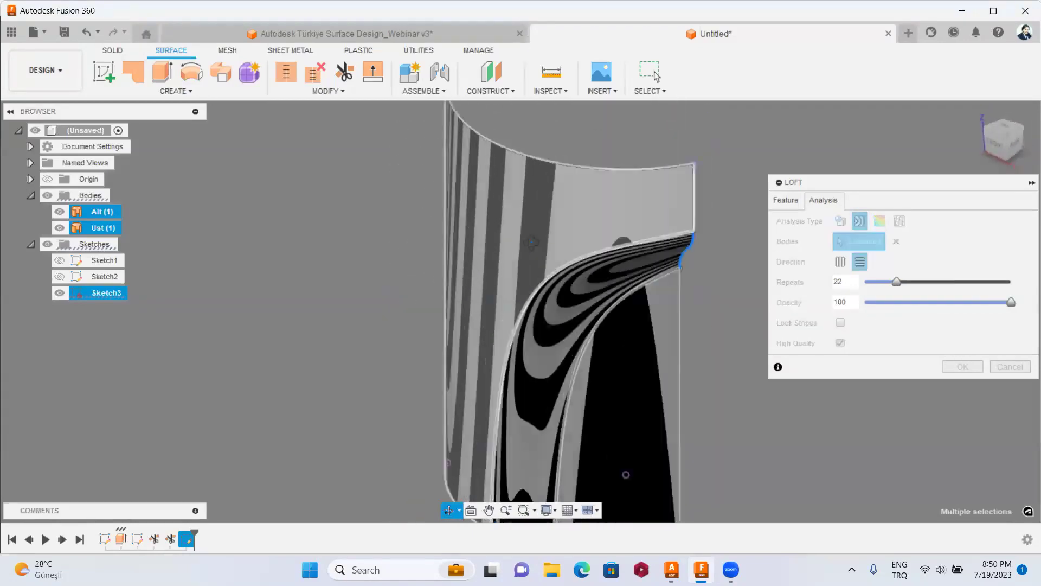
{"action": "middle_click_drag", "start_coordinate": [571, 174], "coordinate": [557, 216], "text": "shift"}
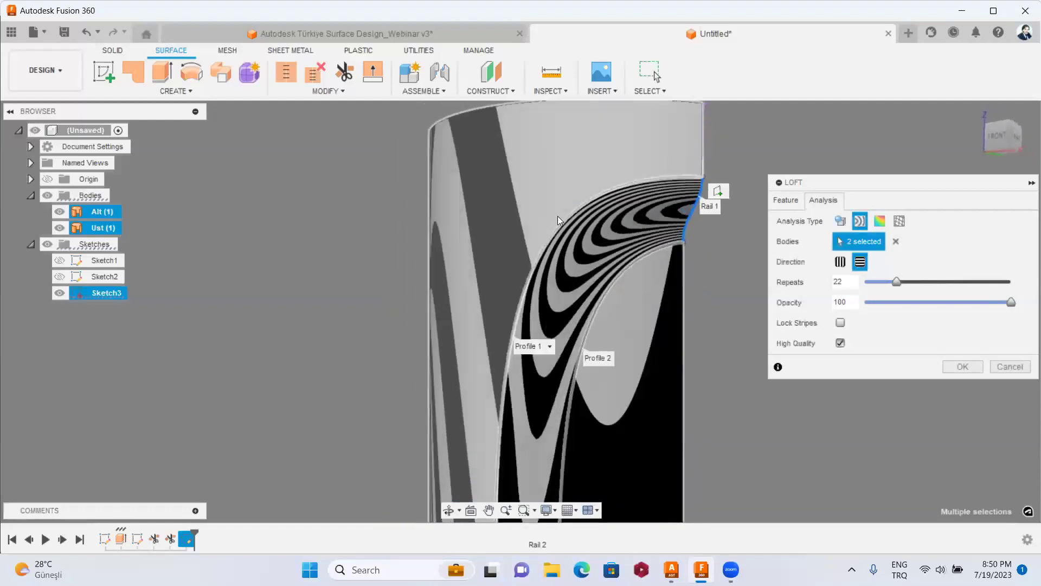
{"action": "scroll", "coordinate": [541, 294], "scroll_direction": "up", "scroll_amount": 3}
{"action": "scroll", "coordinate": [540, 261], "scroll_direction": "up", "scroll_amount": 2}
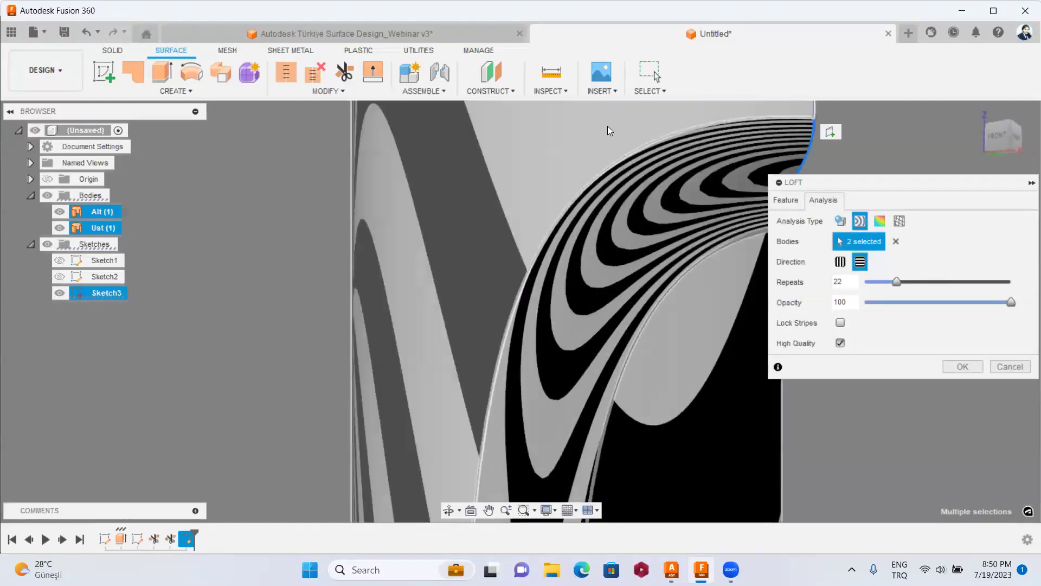
{"action": "left_click", "coordinate": [840, 262]}
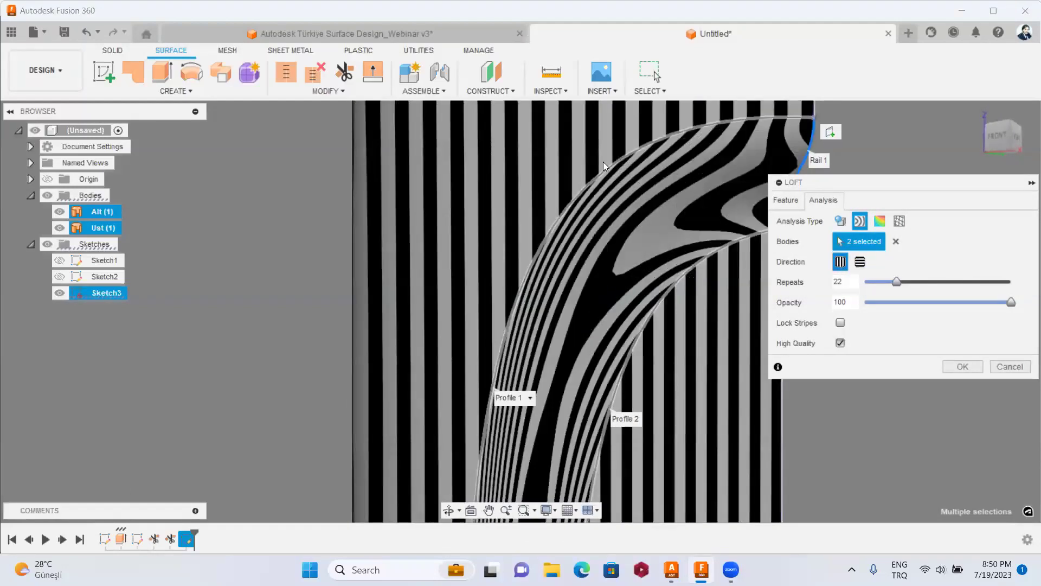
{"action": "scroll", "coordinate": [600, 159], "scroll_direction": "up", "scroll_amount": 2}
{"action": "scroll", "coordinate": [600, 158], "scroll_direction": "up", "scroll_amount": 2}
{"action": "scroll", "coordinate": [508, 313], "scroll_direction": "up", "scroll_amount": 2}
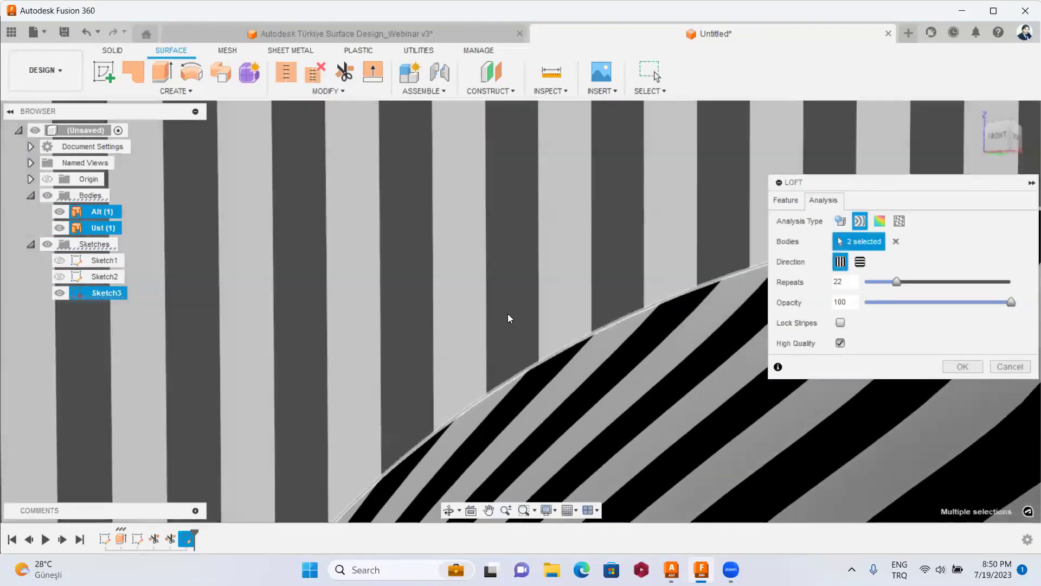
{"action": "scroll", "coordinate": [550, 378], "scroll_direction": "down", "scroll_amount": 3}
{"action": "scroll", "coordinate": [561, 351], "scroll_direction": "down", "scroll_amount": 3}
{"action": "scroll", "coordinate": [567, 354], "scroll_direction": "down", "scroll_amount": 3}
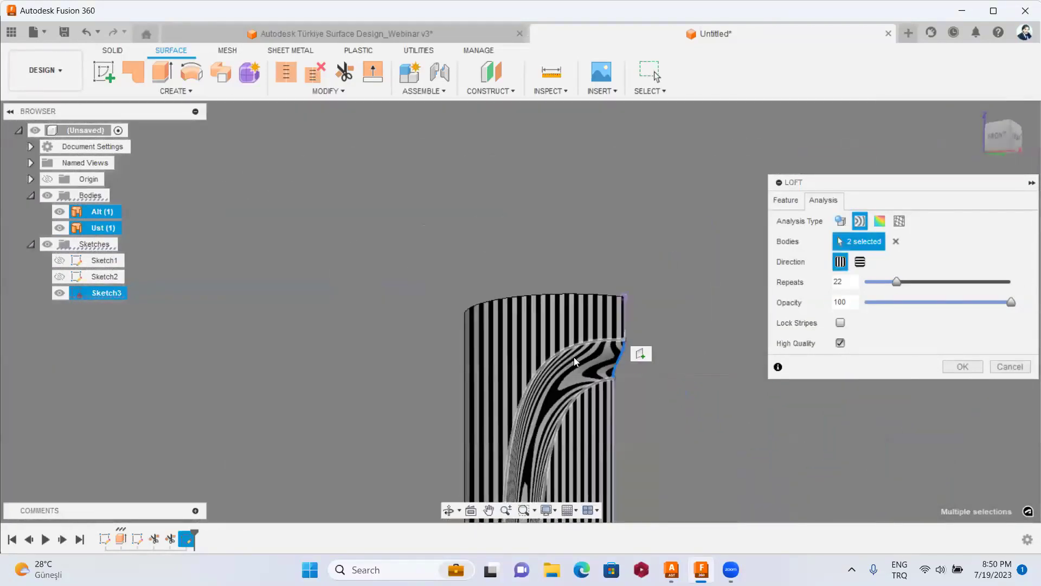
Set the loft's Profile 1 continuity to Tangent (G1).
{"action": "scroll", "coordinate": [585, 236], "scroll_direction": "up", "scroll_amount": 2}
{"action": "left_click", "coordinate": [786, 199]}
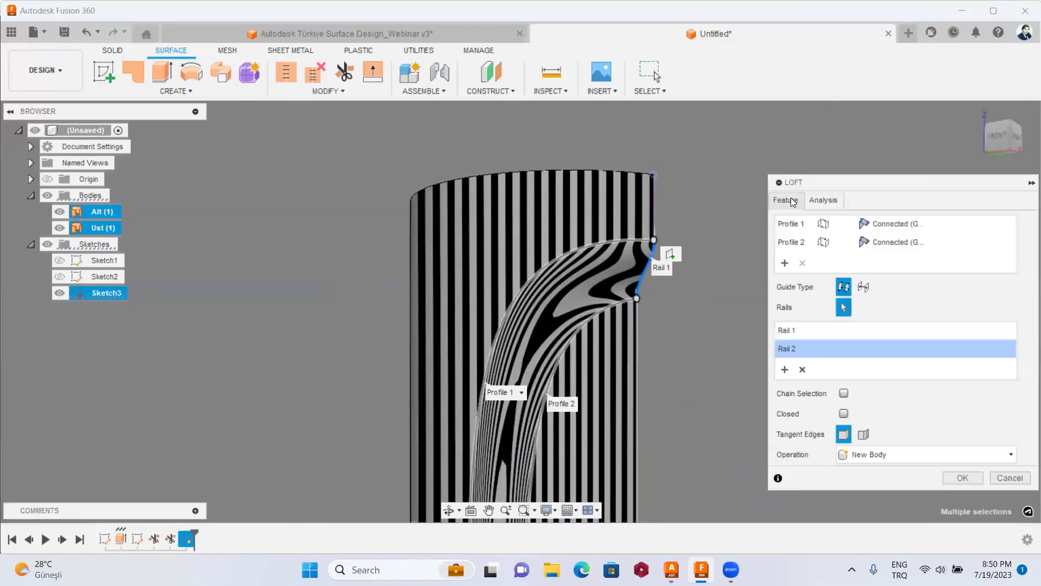
{"action": "left_click", "coordinate": [906, 225]}
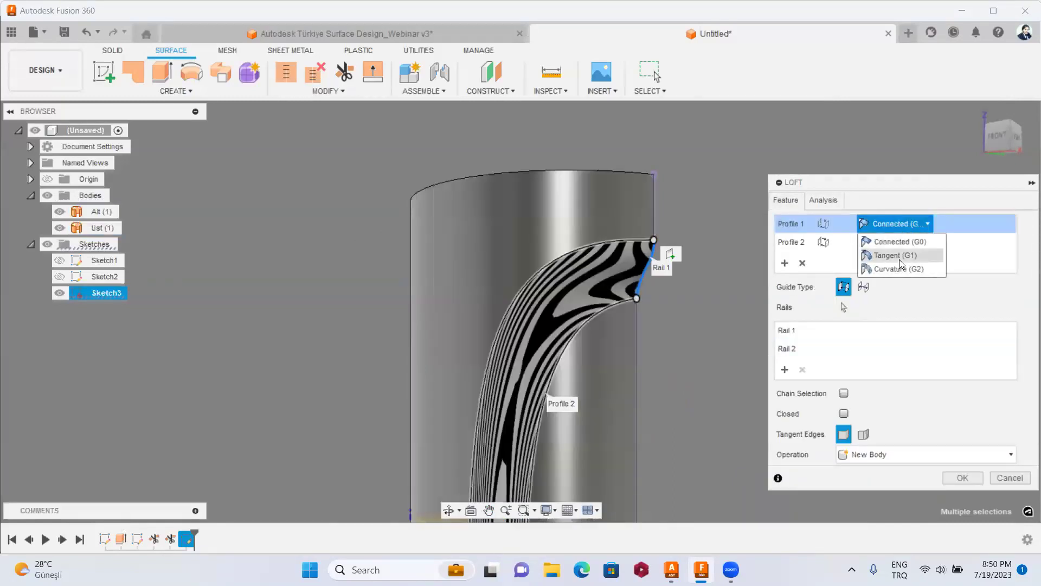
{"action": "left_click", "coordinate": [899, 260]}
Apply zebra stripe analysis to the upper and lower bodies.
{"action": "left_click", "coordinate": [834, 202]}
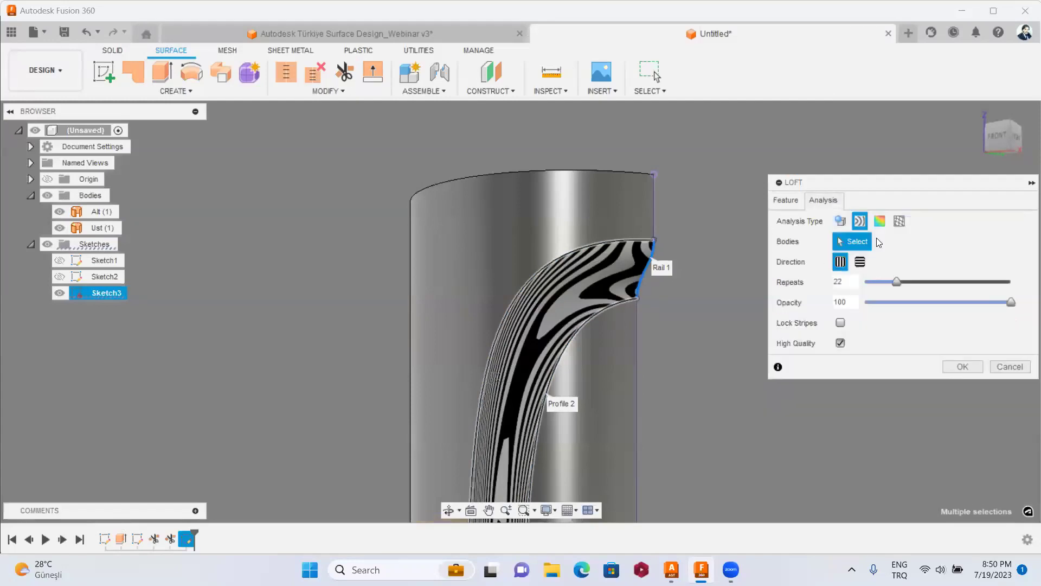
{"action": "left_click", "coordinate": [599, 219]}
{"action": "scroll", "coordinate": [609, 244], "scroll_direction": "up", "scroll_amount": 2}
{"action": "scroll", "coordinate": [608, 240], "scroll_direction": "up", "scroll_amount": 3}
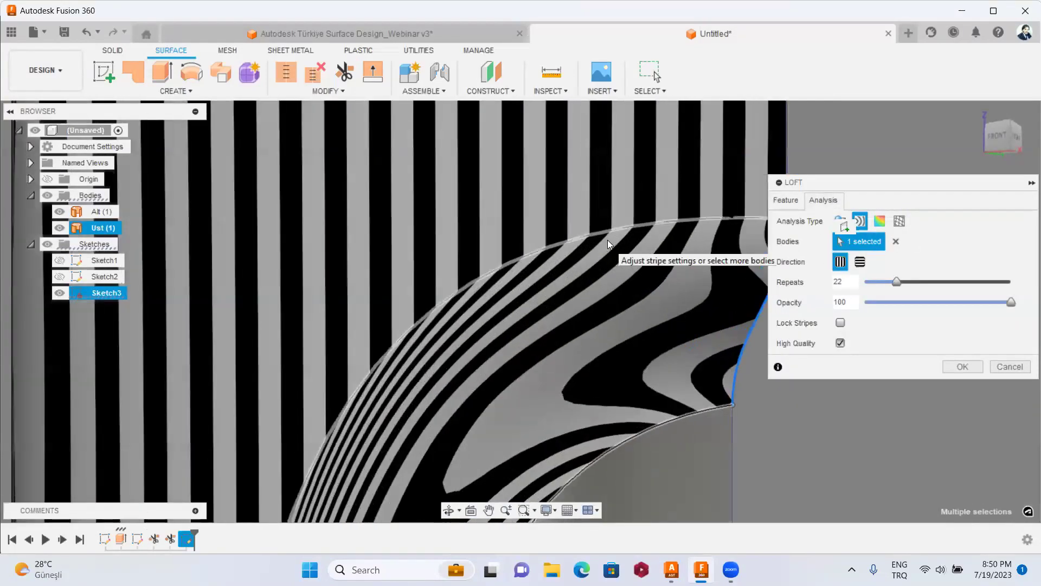
{"action": "scroll", "coordinate": [607, 240], "scroll_direction": "up", "scroll_amount": 3}
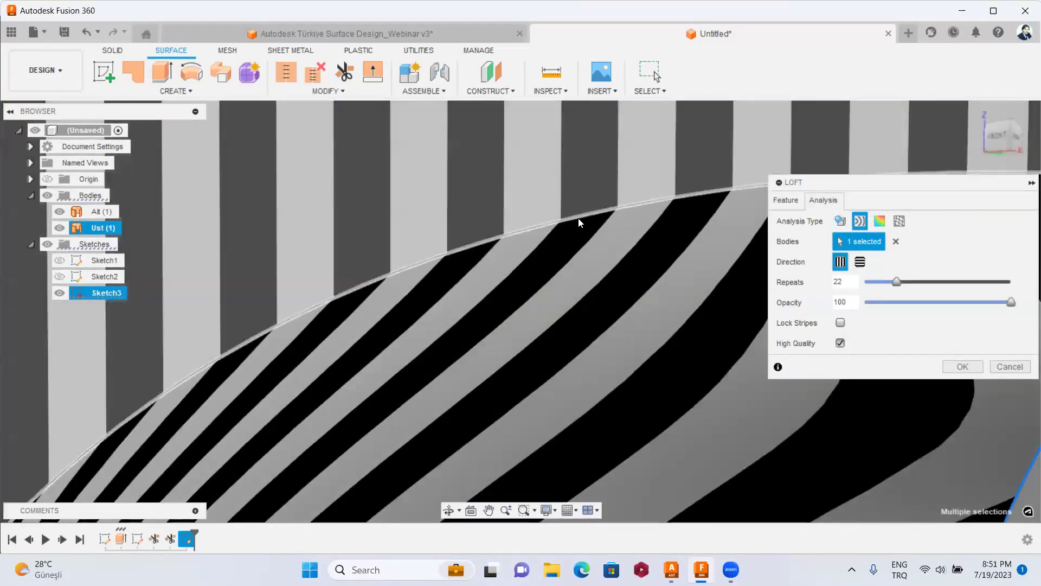
{"action": "scroll", "coordinate": [571, 262], "scroll_direction": "down", "scroll_amount": 3}
{"action": "scroll", "coordinate": [572, 261], "scroll_direction": "down", "scroll_amount": 2}
{"action": "scroll", "coordinate": [727, 317], "scroll_direction": "down", "scroll_amount": 2}
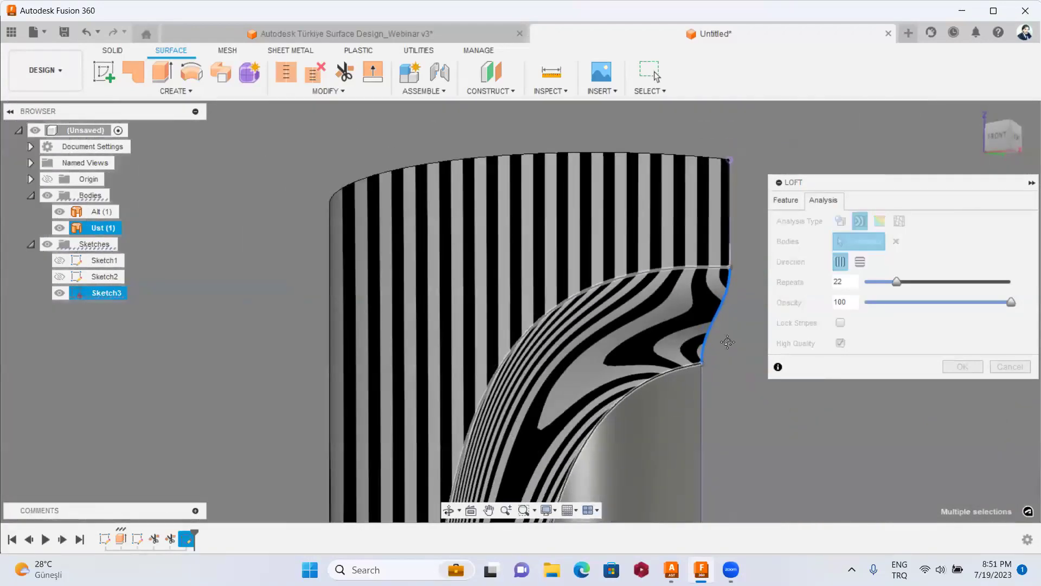
{"action": "scroll", "coordinate": [678, 364], "scroll_direction": "up", "scroll_amount": 2}
{"action": "left_click", "coordinate": [630, 361]}
{"action": "scroll", "coordinate": [604, 297], "scroll_direction": "up", "scroll_amount": 2}
{"action": "scroll", "coordinate": [604, 295], "scroll_direction": "up", "scroll_amount": 2}
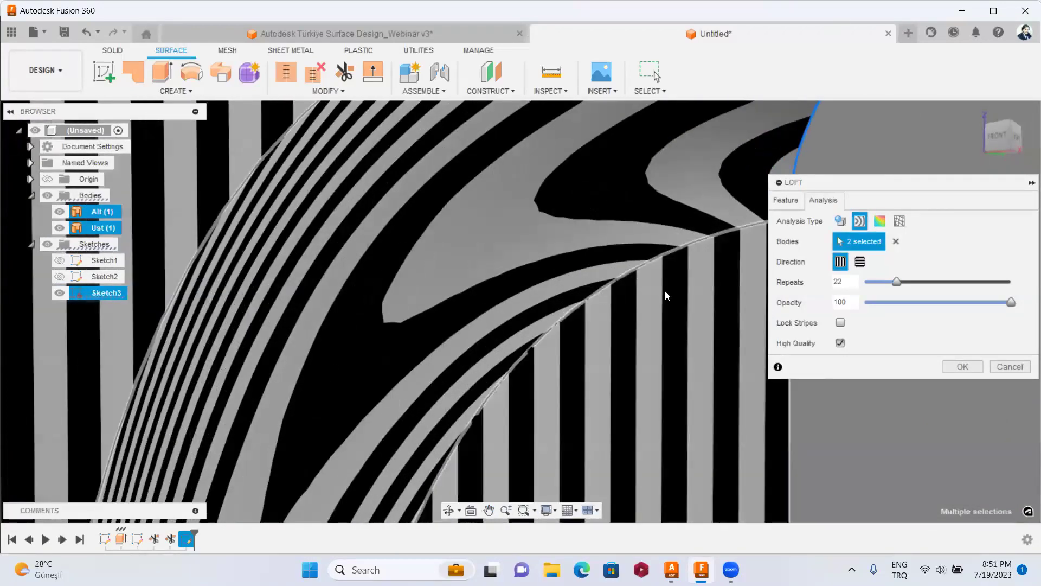
{"action": "scroll", "coordinate": [702, 288], "scroll_direction": "down", "scroll_amount": 1}
{"action": "scroll", "coordinate": [700, 287], "scroll_direction": "down", "scroll_amount": 1}
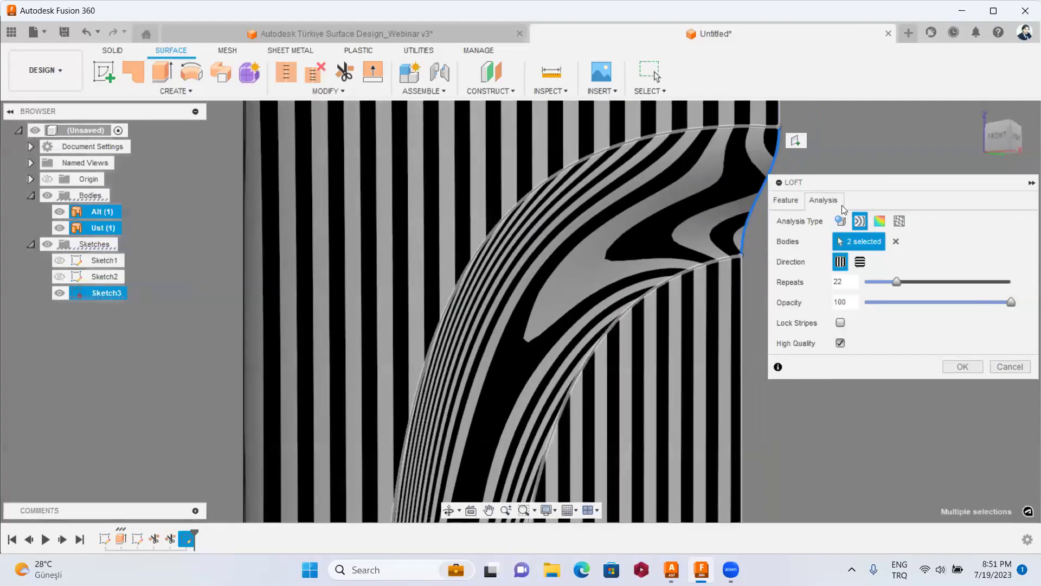
Set Profile 2 to Tangent (G1) and reselect both bodies for zebra analysis.
{"action": "left_click", "coordinate": [785, 201]}
{"action": "left_click", "coordinate": [883, 241]}
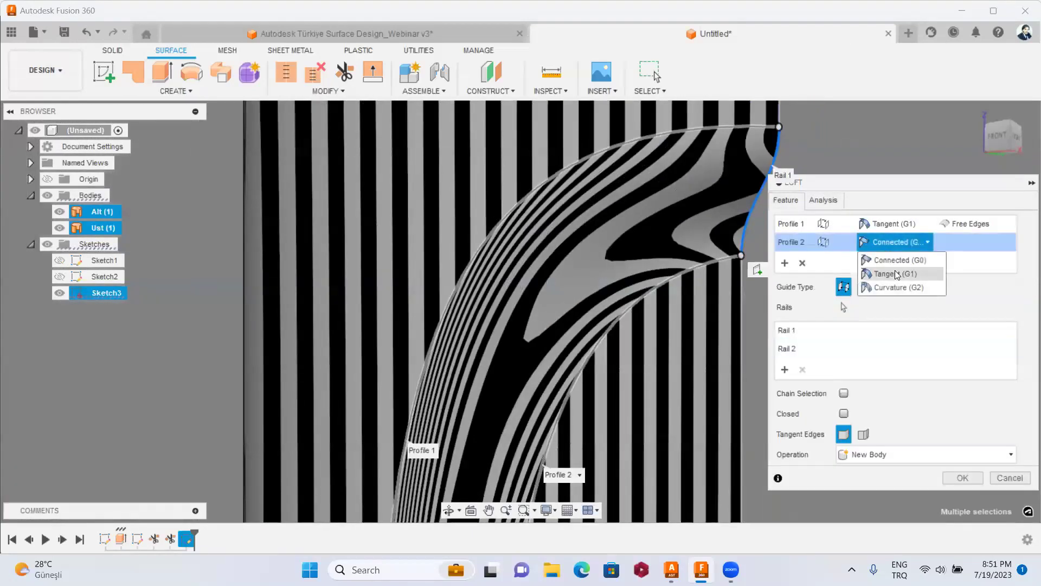
{"action": "left_click", "coordinate": [897, 275]}
{"action": "left_click", "coordinate": [828, 200]}
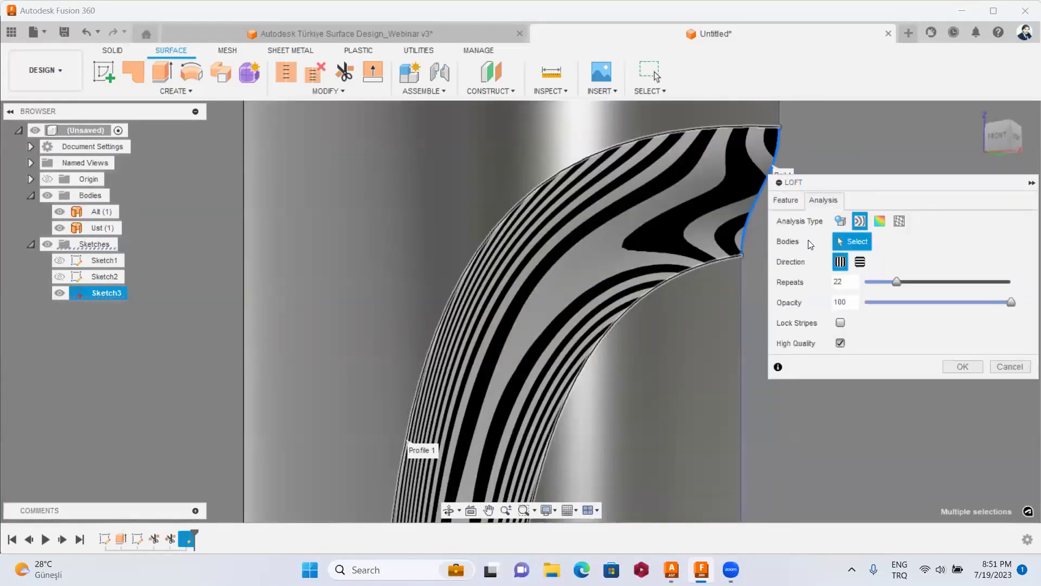
{"action": "left_click", "coordinate": [675, 334]}
{"action": "left_click", "coordinate": [530, 216]}
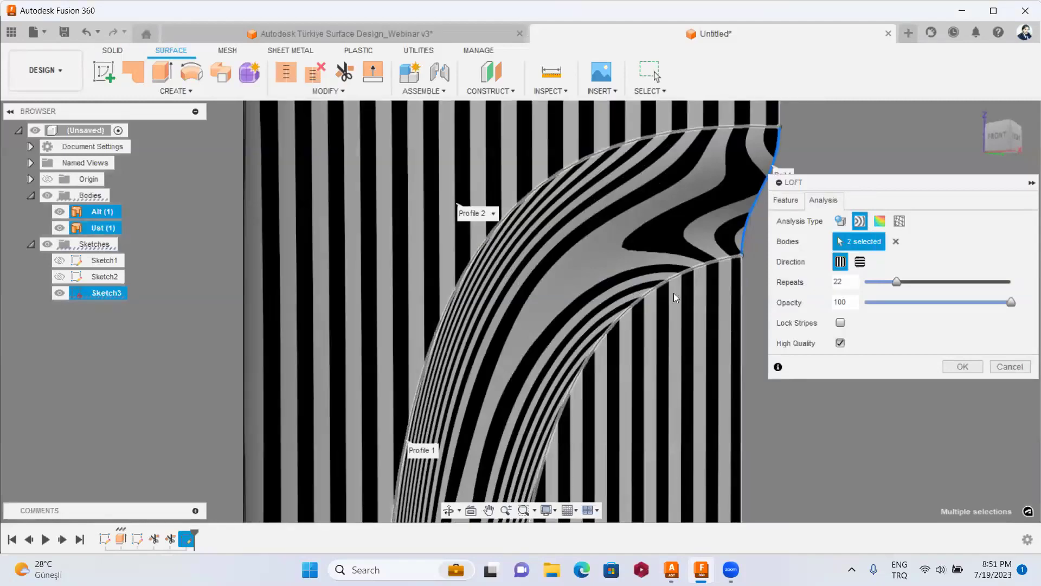
Switch the zebra stripe direction to horizontal.
{"action": "scroll", "coordinate": [672, 295], "scroll_direction": "up", "scroll_amount": 3}
{"action": "scroll", "coordinate": [561, 279], "scroll_direction": "down", "scroll_amount": 3}
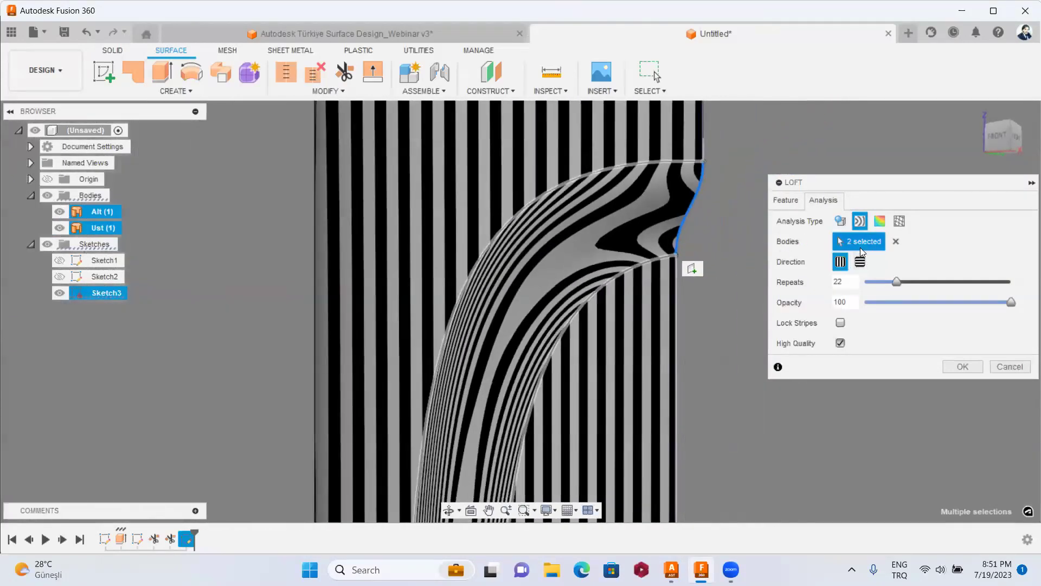
{"action": "left_click", "coordinate": [860, 261]}
Raise the zebra stripe repeats to 100.
{"action": "middle_click_drag", "start_coordinate": [839, 318], "coordinate": [891, 271]}
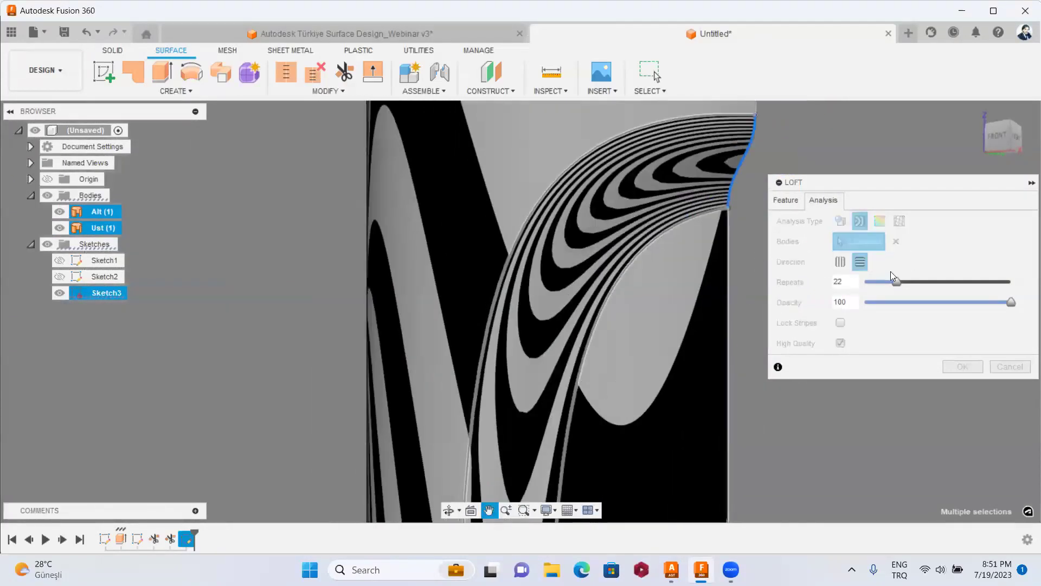
{"action": "left_click_drag", "start_coordinate": [896, 282], "coordinate": [1026, 270]}
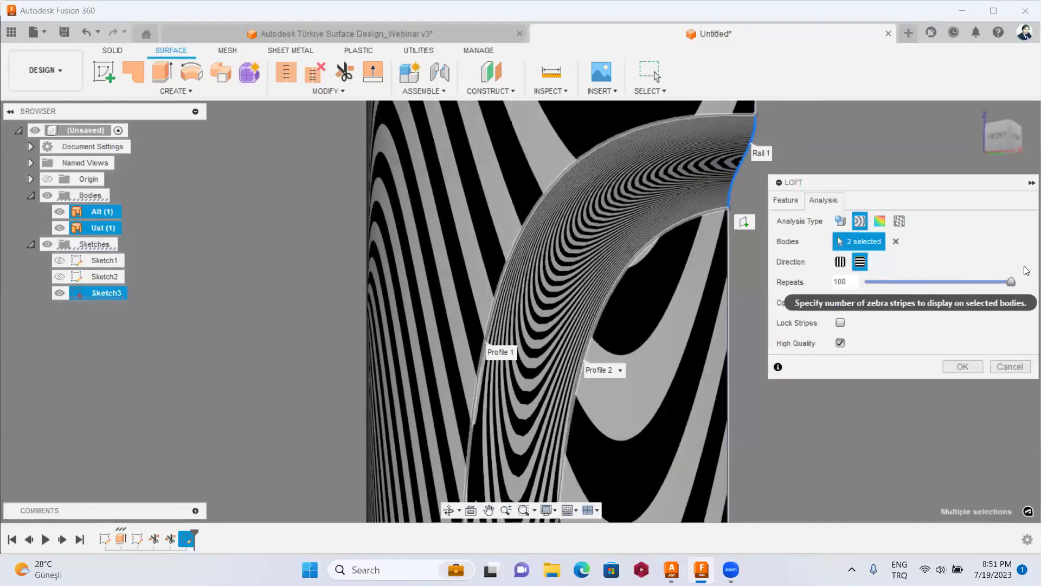
{"action": "scroll", "coordinate": [654, 278], "scroll_direction": "down", "scroll_amount": 3}
{"action": "scroll", "coordinate": [680, 313], "scroll_direction": "up", "scroll_amount": 2}
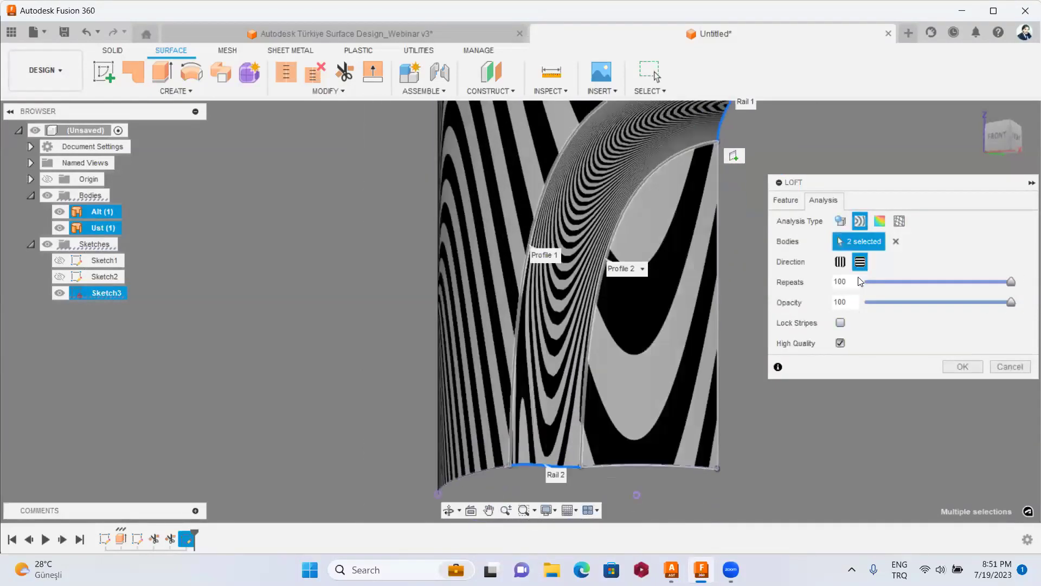
Return the zebra stripes to vertical and lower the repeats to 34.
{"action": "left_click", "coordinate": [840, 261]}
{"action": "scroll", "coordinate": [624, 180], "scroll_direction": "up", "scroll_amount": 3}
{"action": "scroll", "coordinate": [637, 198], "scroll_direction": "up", "scroll_amount": 2}
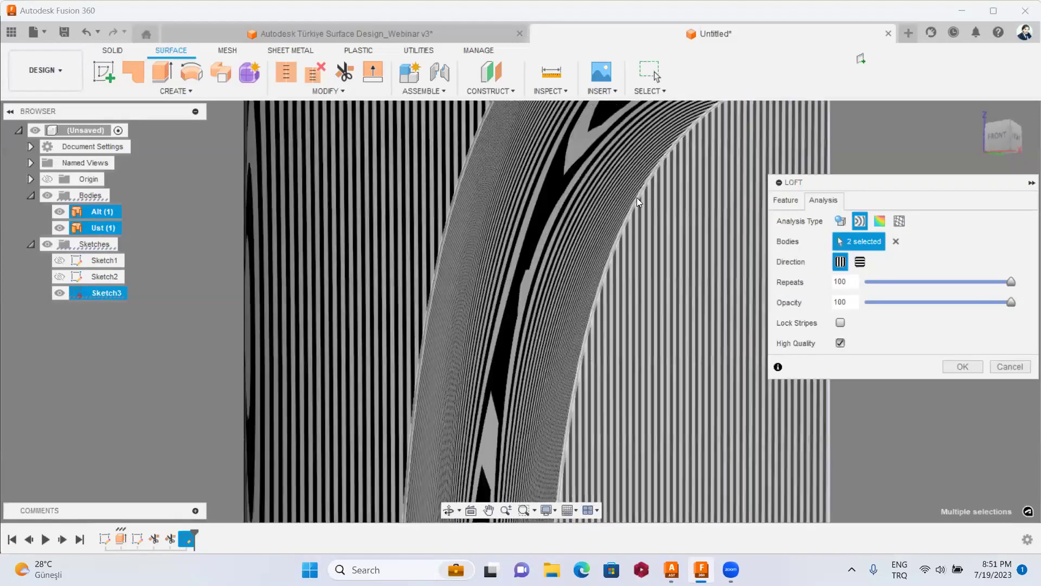
{"action": "scroll", "coordinate": [636, 197], "scroll_direction": "up", "scroll_amount": 2}
{"action": "scroll", "coordinate": [611, 258], "scroll_direction": "up", "scroll_amount": 2}
{"action": "scroll", "coordinate": [612, 262], "scroll_direction": "up", "scroll_amount": 2}
{"action": "scroll", "coordinate": [611, 262], "scroll_direction": "up", "scroll_amount": 1}
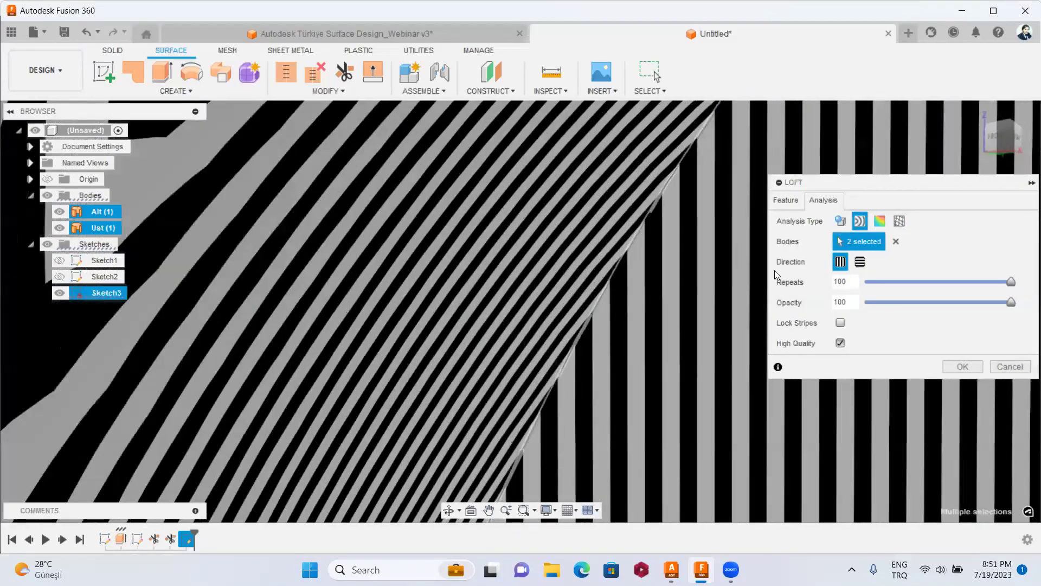
{"action": "left_click_drag", "start_coordinate": [1011, 281], "coordinate": [913, 282]}
{"action": "scroll", "coordinate": [604, 269], "scroll_direction": "down", "scroll_amount": 2}
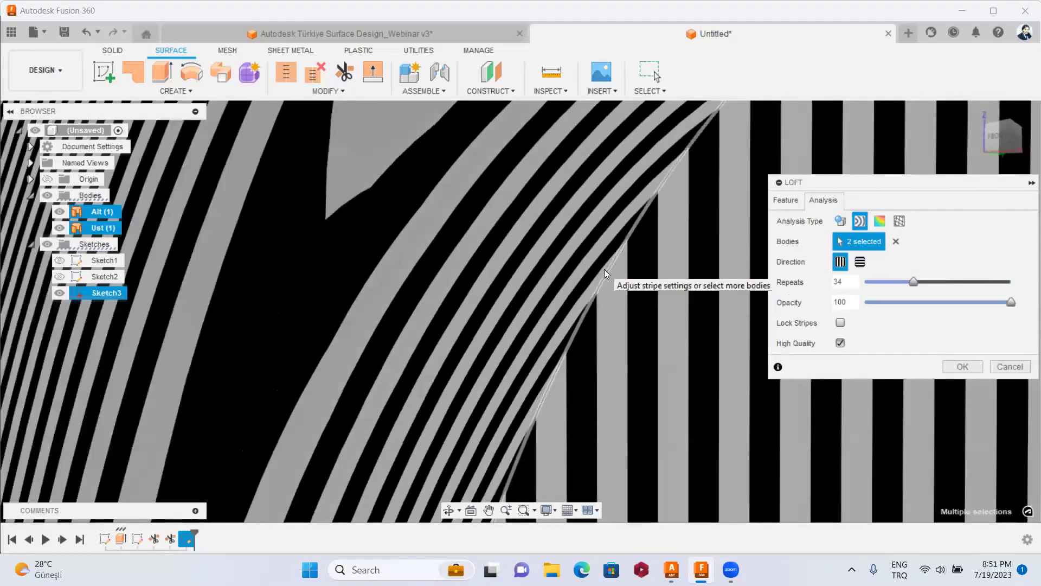
{"action": "scroll", "coordinate": [604, 269], "scroll_direction": "down", "scroll_amount": 2}
{"action": "scroll", "coordinate": [594, 260], "scroll_direction": "down", "scroll_amount": 2}
{"action": "scroll", "coordinate": [581, 267], "scroll_direction": "down", "scroll_amount": 2}
{"action": "scroll", "coordinate": [564, 234], "scroll_direction": "down", "scroll_amount": 1}
{"action": "scroll", "coordinate": [567, 227], "scroll_direction": "down", "scroll_amount": 1}
{"action": "scroll", "coordinate": [557, 225], "scroll_direction": "down", "scroll_amount": 1}
{"action": "scroll", "coordinate": [573, 234], "scroll_direction": "down", "scroll_amount": 1}
{"action": "scroll", "coordinate": [615, 216], "scroll_direction": "down", "scroll_amount": 2}
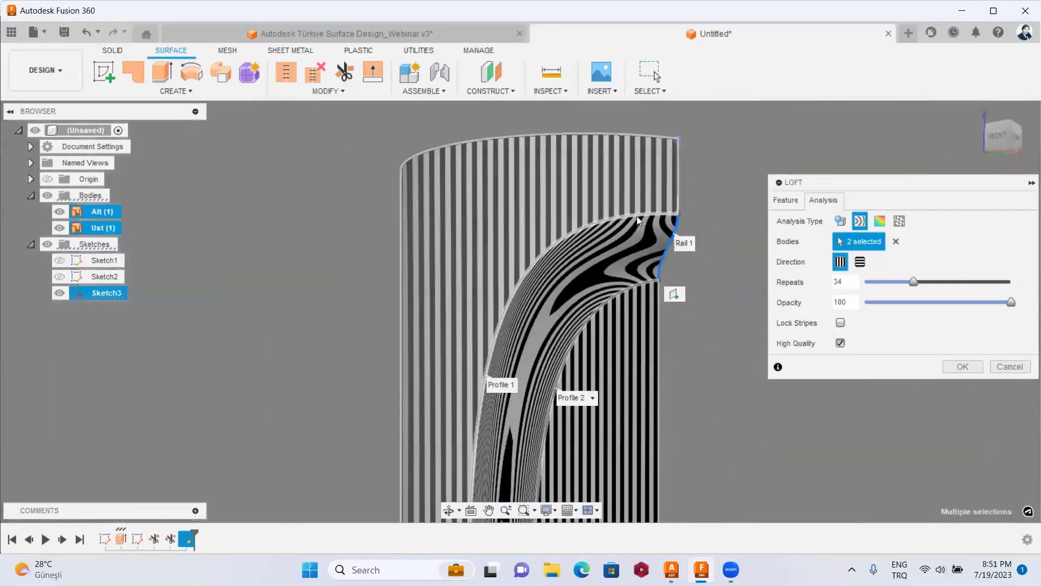
Orbit around the lofted surface to inspect the vertical zebra stripes.
{"action": "middle_click_drag", "start_coordinate": [615, 216], "coordinate": [474, 252], "text": "shift"}
{"action": "scroll", "coordinate": [458, 252], "scroll_direction": "up", "scroll_amount": 3}
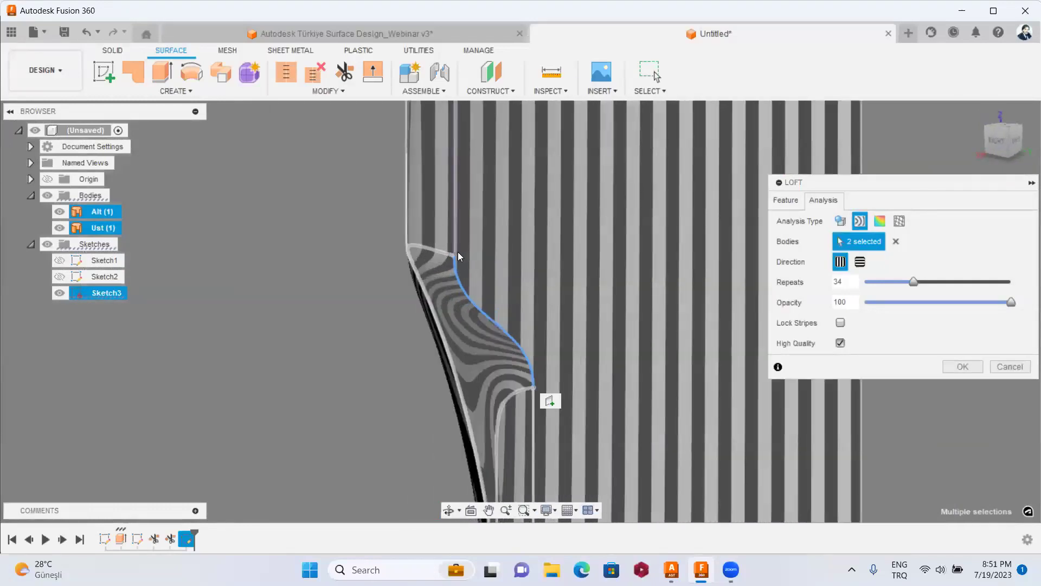
{"action": "scroll", "coordinate": [458, 252], "scroll_direction": "up", "scroll_amount": 1}
{"action": "scroll", "coordinate": [586, 353], "scroll_direction": "down", "scroll_amount": 2}
{"action": "scroll", "coordinate": [614, 317], "scroll_direction": "down", "scroll_amount": 1}
{"action": "mouse_move", "coordinate": [614, 317]}
{"action": "middle_mouse_down", "text": "shift"}
{"action": "mouse_move", "coordinate": [676, 293]}
{"action": "mouse_move", "coordinate": [722, 298]}
{"action": "middle_mouse_up", "text": "shift"}
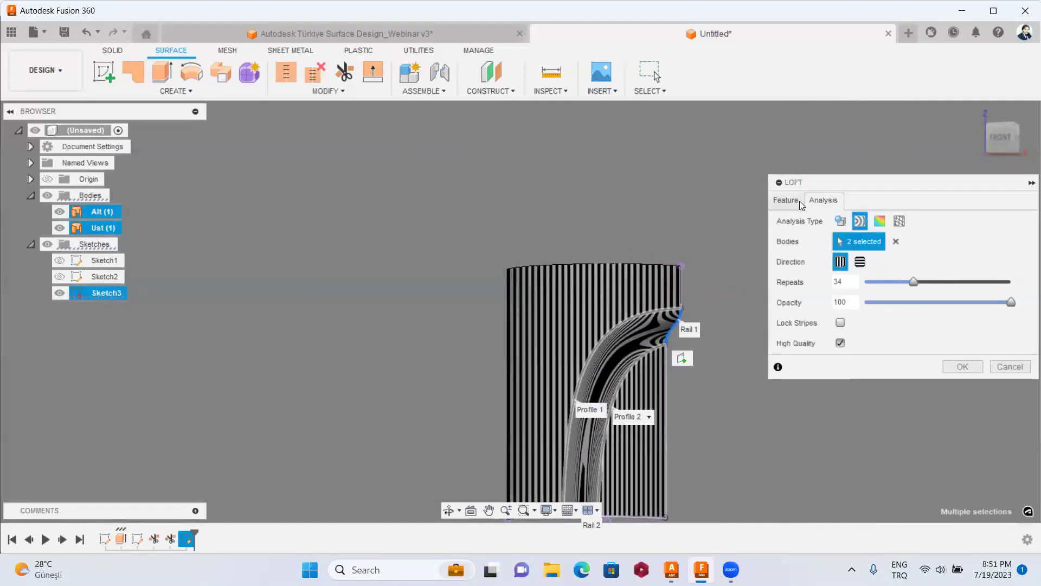
Set both loft Profile 1 and Profile 2 continuity to Curvature (G2).
{"action": "left_click", "coordinate": [795, 201]}
{"action": "scroll", "coordinate": [591, 324], "scroll_direction": "up", "scroll_amount": 2}
{"action": "scroll", "coordinate": [662, 333], "scroll_direction": "up", "scroll_amount": 1}
{"action": "mouse_move", "coordinate": [663, 333]}
{"action": "middle_mouse_down"}
{"action": "mouse_move", "coordinate": [643, 250]}
{"action": "mouse_move", "coordinate": [643, 267]}
{"action": "middle_mouse_up"}
{"action": "scroll", "coordinate": [682, 291], "scroll_direction": "up", "scroll_amount": 2}
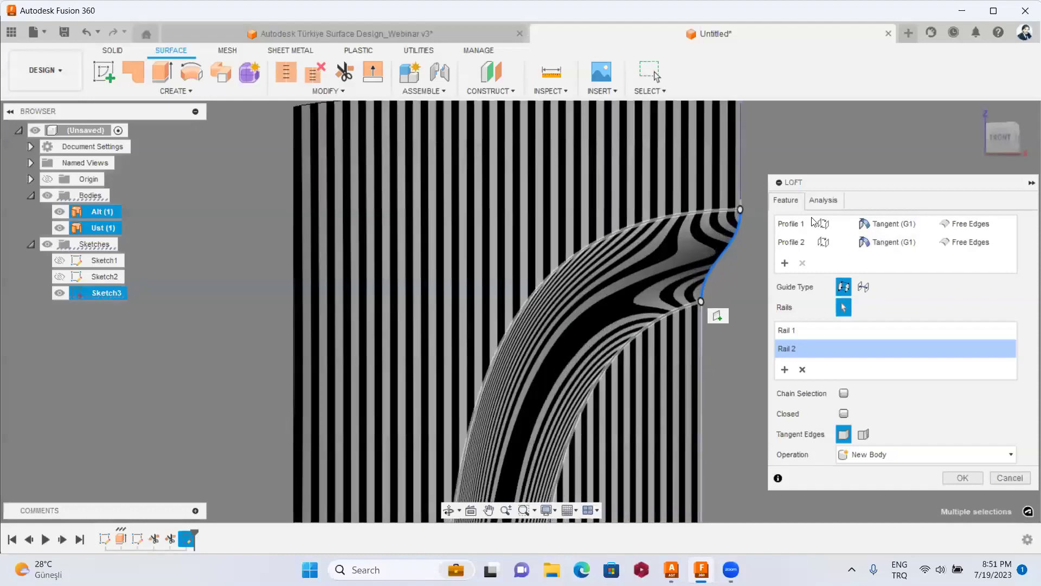
{"action": "left_click", "coordinate": [895, 223]}
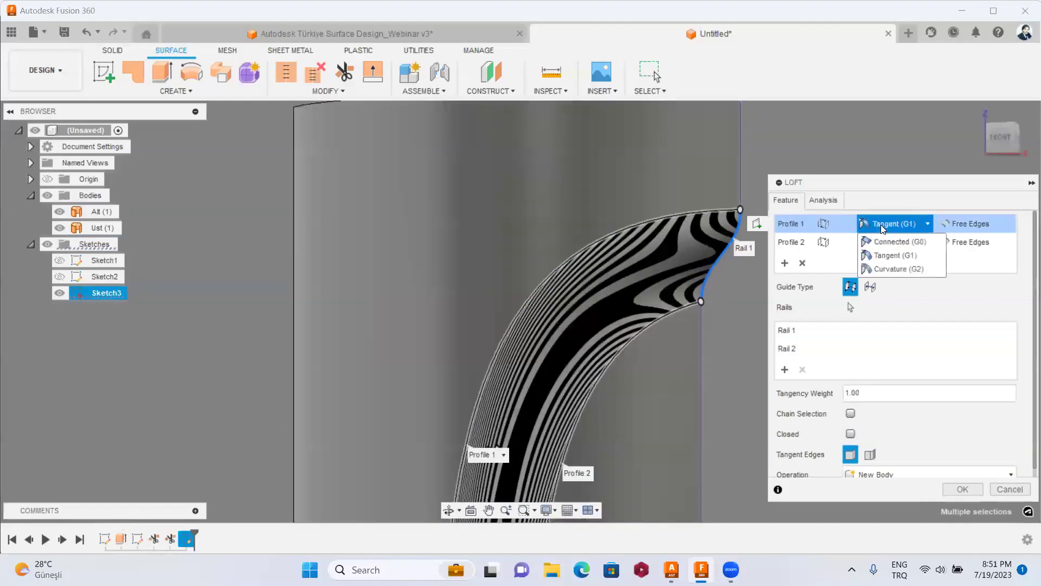
{"action": "left_click", "coordinate": [913, 270]}
{"action": "left_click", "coordinate": [895, 242]}
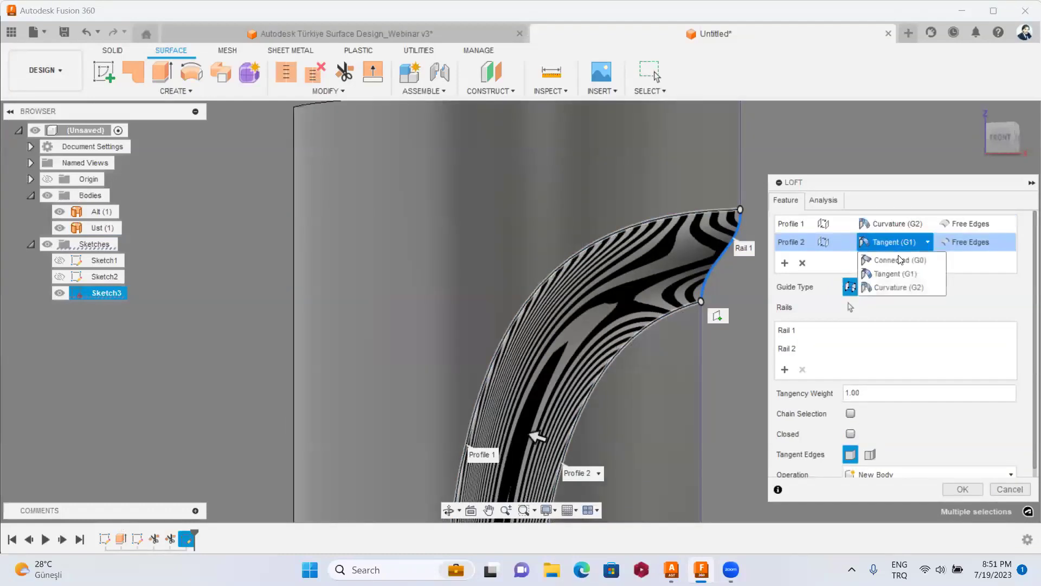
{"action": "left_click", "coordinate": [908, 284]}
Select the upper and lower bodies again for zebra analysis.
{"action": "left_click", "coordinate": [823, 200]}
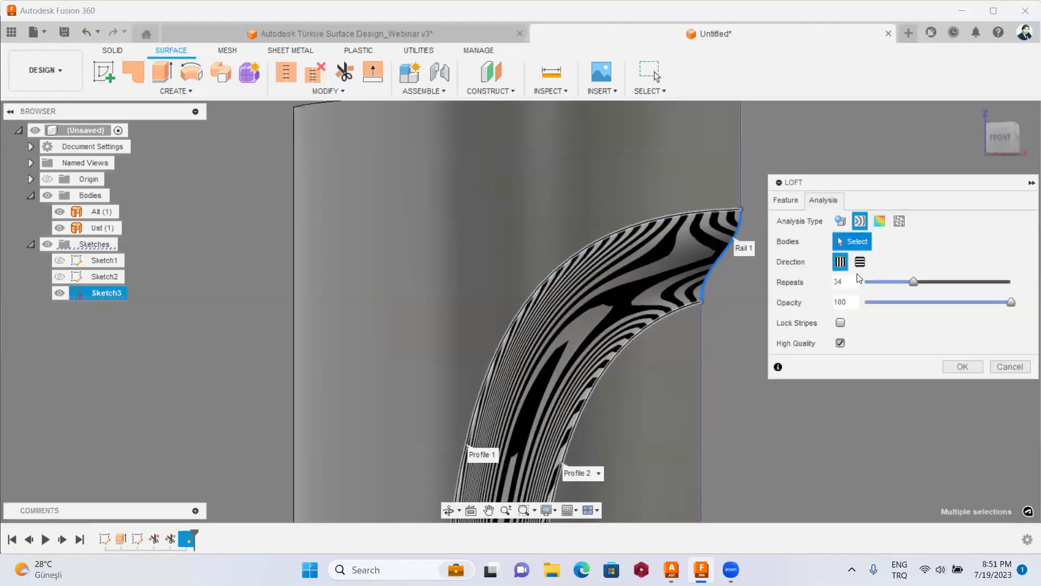
{"action": "left_click", "coordinate": [651, 191]}
{"action": "left_click", "coordinate": [662, 354]}
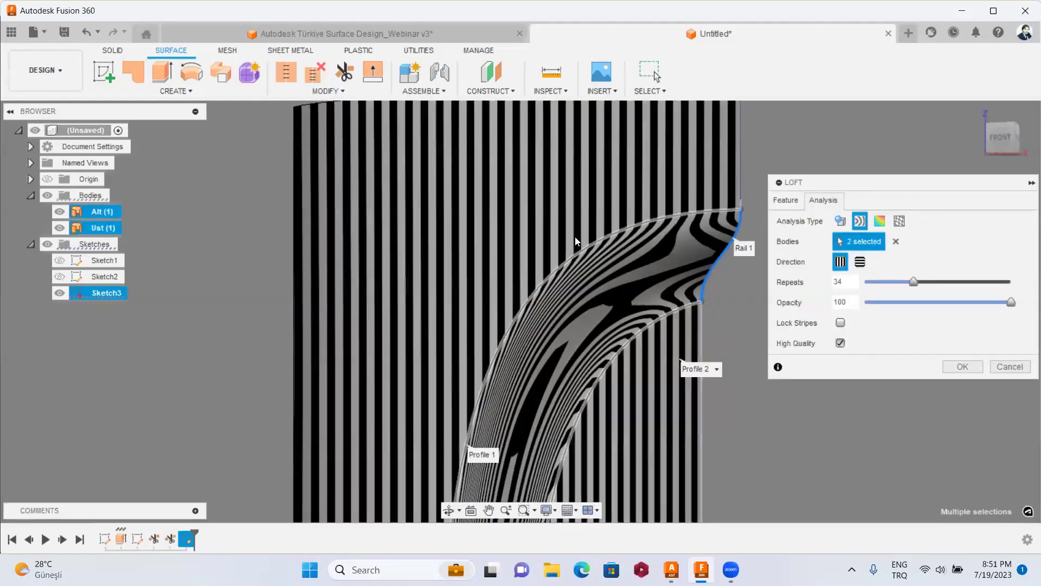
{"action": "scroll", "coordinate": [608, 245], "scroll_direction": "up", "scroll_amount": 5}
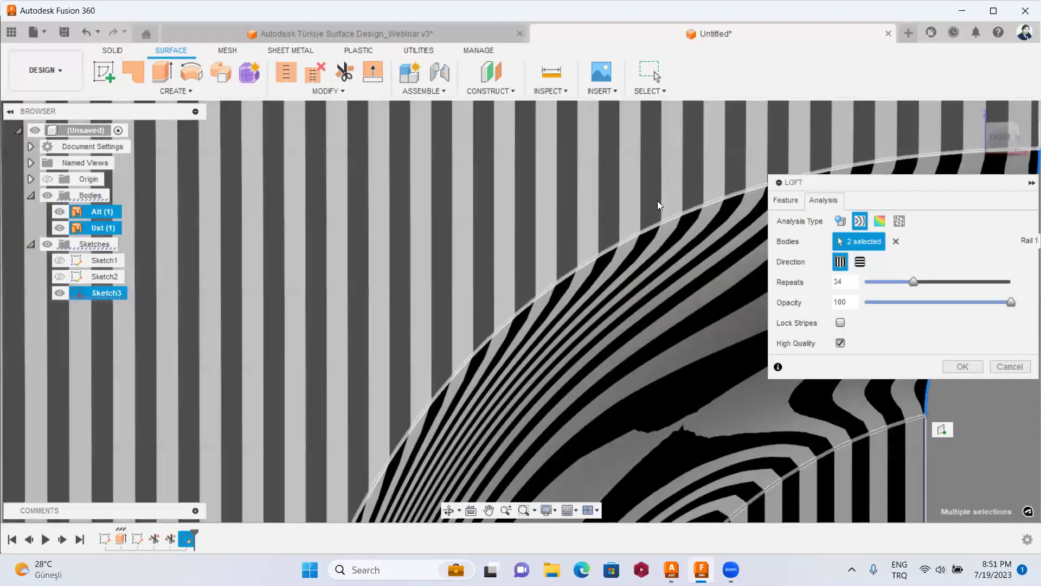
{"action": "scroll", "coordinate": [657, 201], "scroll_direction": "down", "scroll_amount": 5}
{"action": "mouse_move", "coordinate": [659, 237]}
{"action": "middle_mouse_down"}
{"action": "mouse_move", "coordinate": [617, 236]}
{"action": "mouse_move", "coordinate": [672, 256]}
{"action": "middle_mouse_up"}
{"action": "scroll", "coordinate": [649, 258], "scroll_direction": "up", "scroll_amount": 3}
{"action": "scroll", "coordinate": [618, 291], "scroll_direction": "up", "scroll_amount": 2}
{"action": "scroll", "coordinate": [617, 291], "scroll_direction": "down", "scroll_amount": 5}
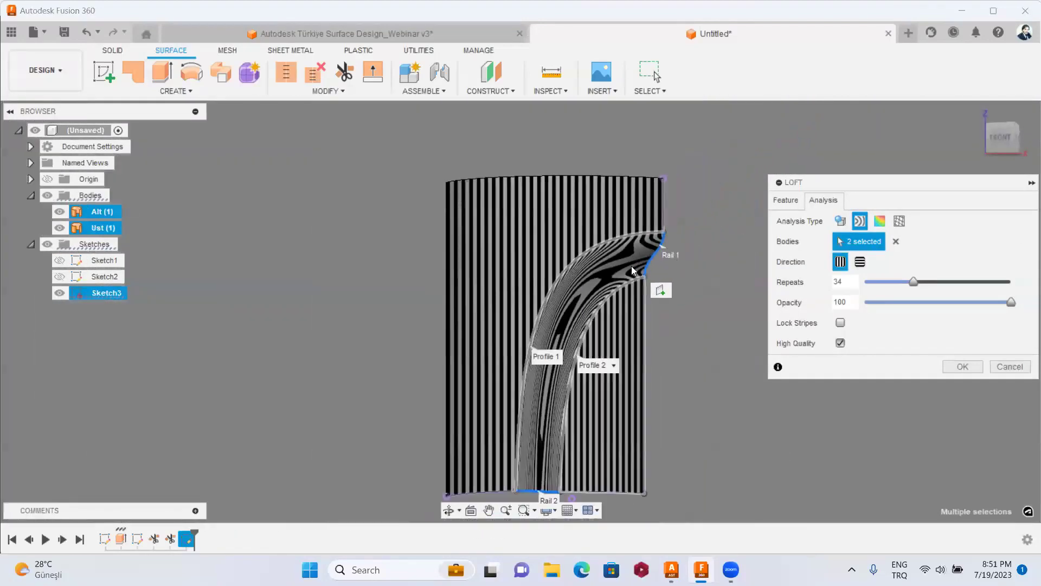
Orbit the G2 loft through several views to inspect the zebra stripes.
{"action": "middle_click_drag", "start_coordinate": [724, 273], "coordinate": [672, 282], "text": "shift"}
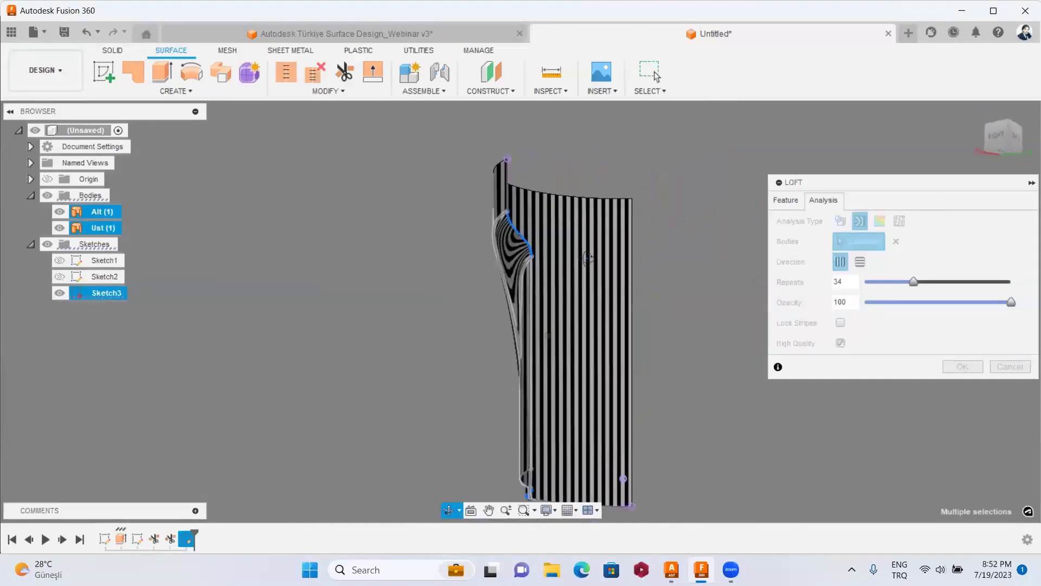
{"action": "mouse_move", "coordinate": [571, 319]}
{"action": "middle_mouse_down", "text": "shift"}
{"action": "mouse_move", "coordinate": [684, 274]}
{"action": "mouse_move", "coordinate": [611, 293]}
{"action": "middle_mouse_up", "text": "shift"}
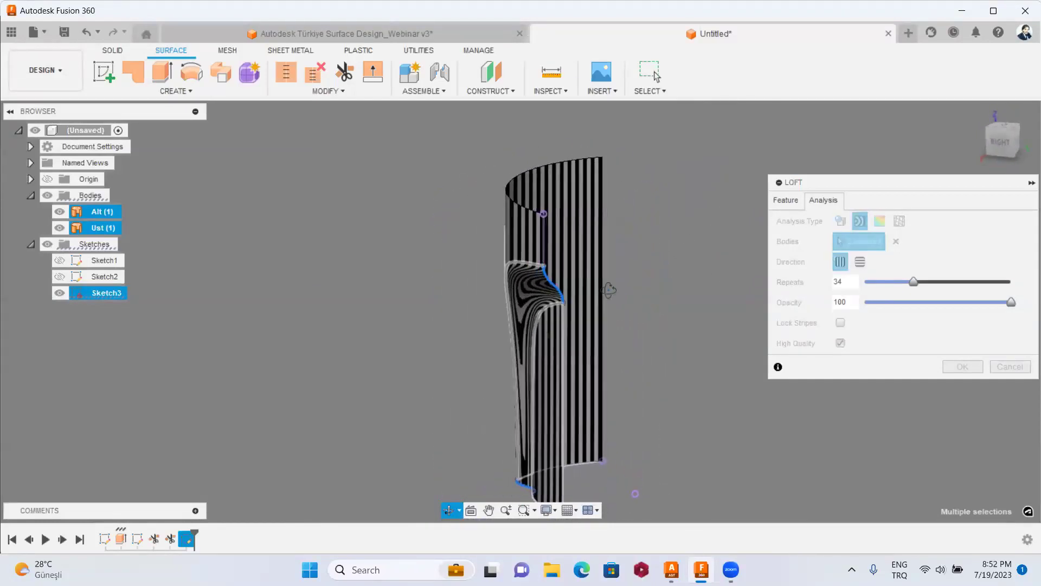
{"action": "mouse_move", "coordinate": [640, 254]}
{"action": "middle_mouse_down", "text": "shift"}
{"action": "mouse_move", "coordinate": [709, 181]}
{"action": "mouse_move", "coordinate": [577, 175]}
{"action": "middle_mouse_up", "text": "shift"}
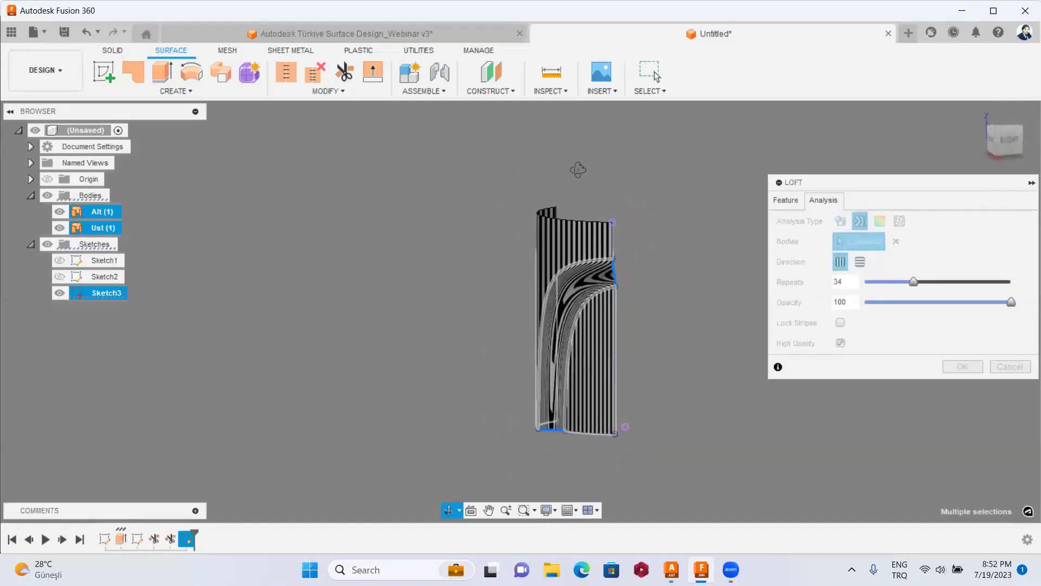
{"action": "mouse_move", "coordinate": [622, 328]}
{"action": "middle_mouse_down", "text": "shift"}
{"action": "mouse_move", "coordinate": [678, 259]}
{"action": "mouse_move", "coordinate": [624, 282]}
{"action": "middle_mouse_up", "text": "shift"}
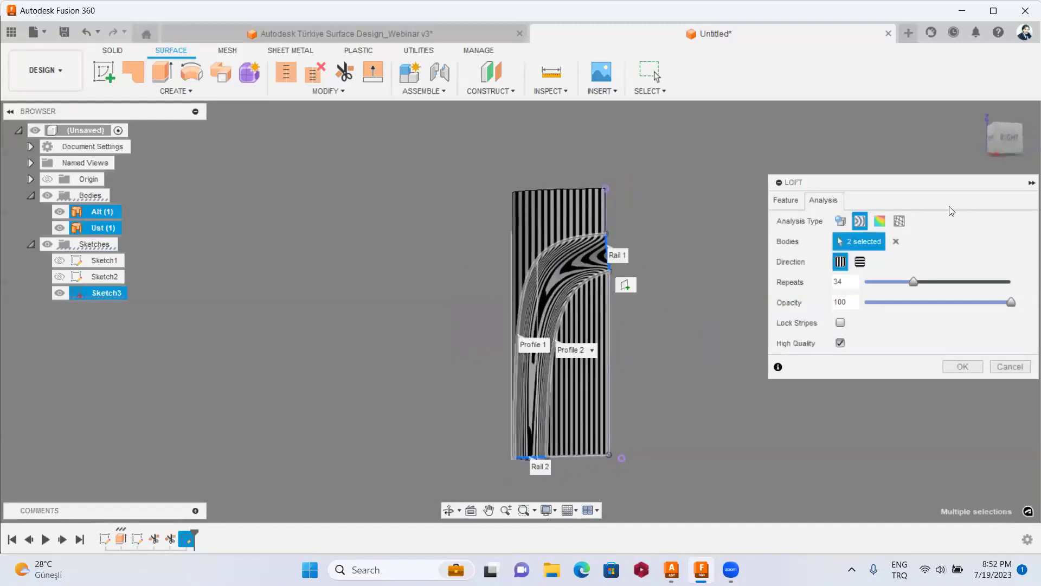
{"action": "left_click", "coordinate": [996, 130]}
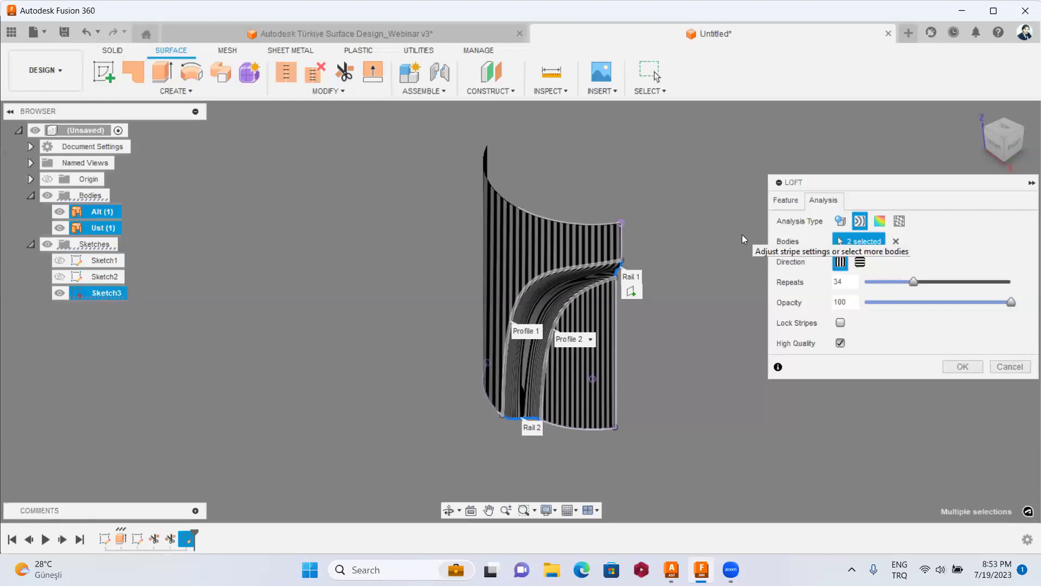
Check the zebra stripes and accept the loft blend as Body3, then list the surface analyses.
{"action": "mouse_move", "coordinate": [633, 282]}
{"action": "middle_mouse_down", "text": "shift"}
{"action": "mouse_move", "coordinate": [633, 209]}
{"action": "mouse_move", "coordinate": [542, 247]}
{"action": "middle_mouse_up", "text": "shift"}
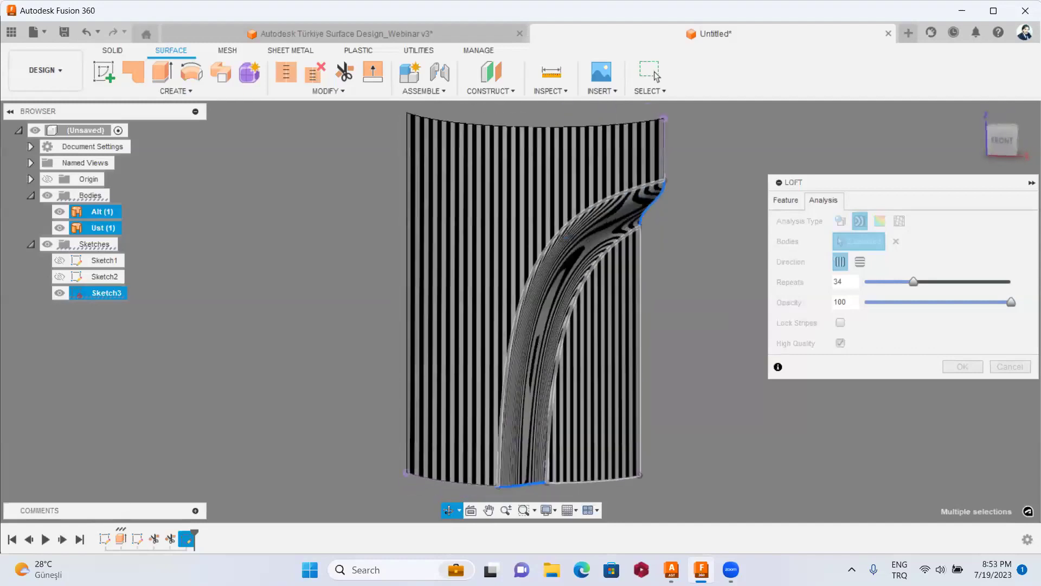
{"action": "left_click", "coordinate": [963, 366]}
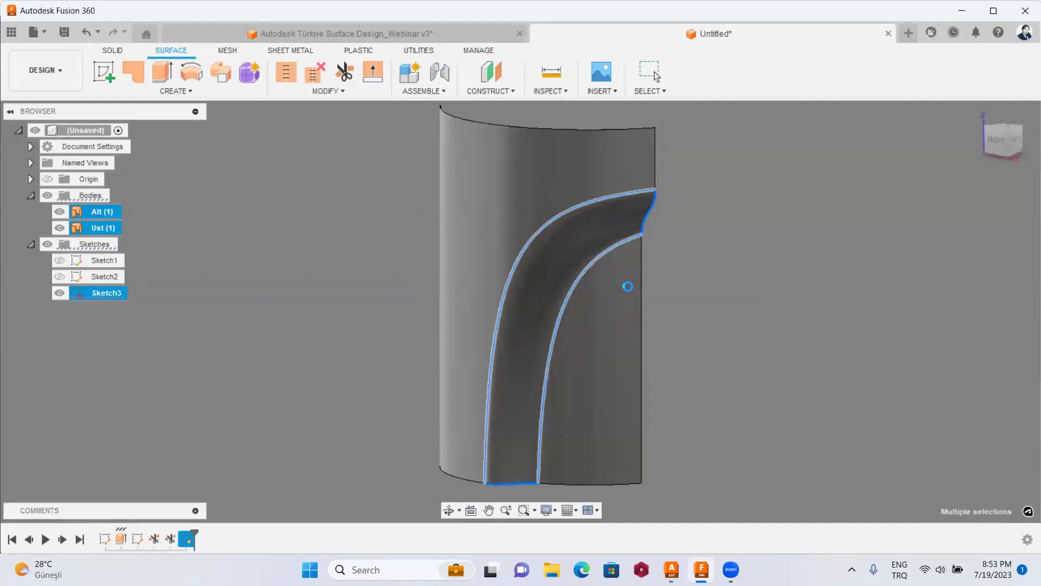
{"action": "left_click", "coordinate": [541, 92]}
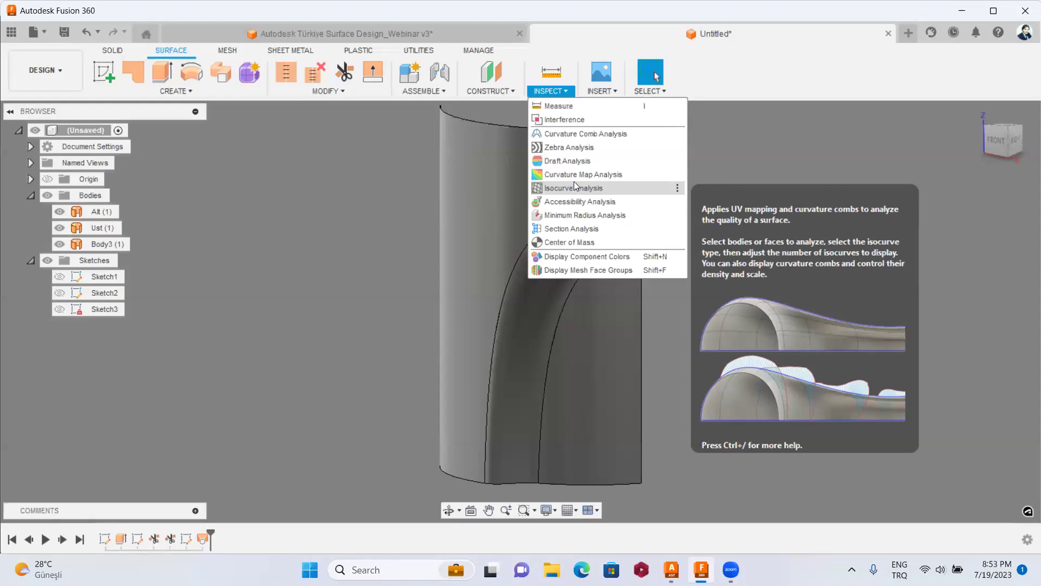
{"action": "left_click", "coordinate": [576, 174]}
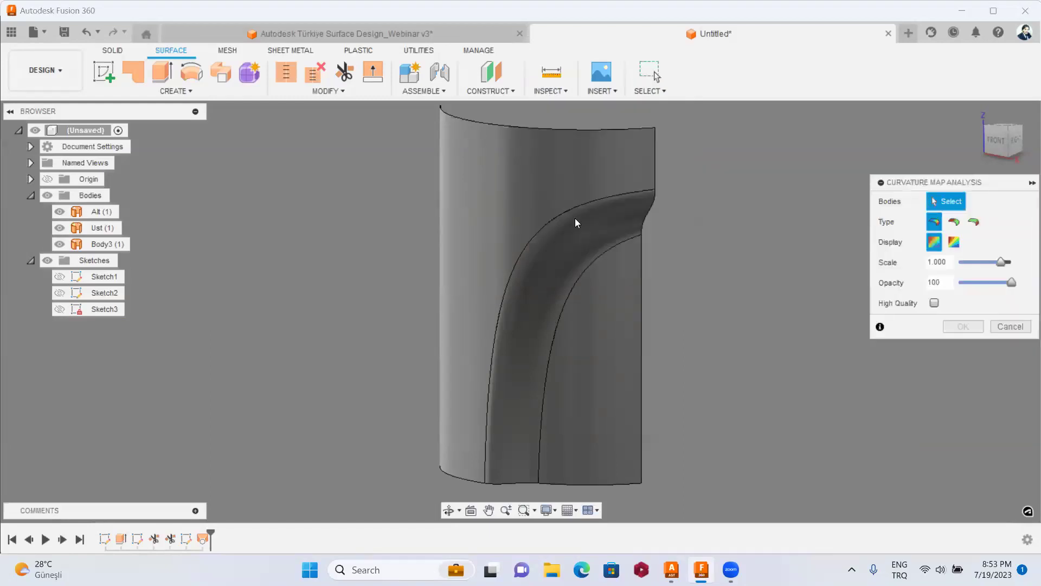
{"action": "left_click", "coordinate": [591, 296]}
{"action": "left_click", "coordinate": [564, 265]}
{"action": "left_click", "coordinate": [519, 210]}
{"action": "mouse_move", "coordinate": [607, 251]}
{"action": "middle_mouse_down", "text": "shift"}
{"action": "mouse_move", "coordinate": [757, 216]}
{"action": "mouse_move", "coordinate": [588, 253]}
{"action": "mouse_move", "coordinate": [662, 239]}
{"action": "mouse_move", "coordinate": [734, 253]}
{"action": "middle_mouse_up", "text": "shift"}
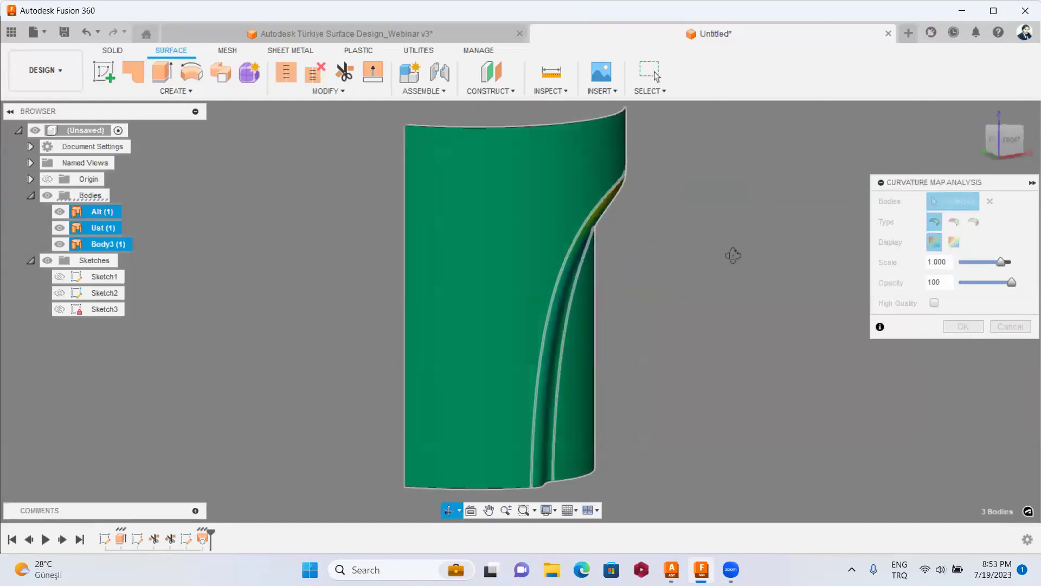
{"action": "left_click", "coordinate": [1025, 329]}
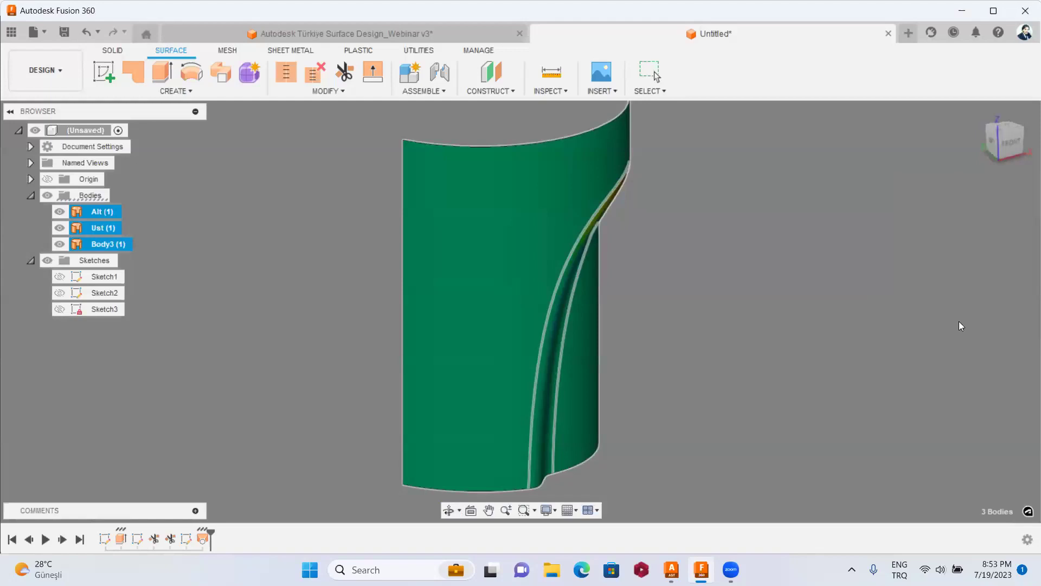
{"action": "mouse_move", "coordinate": [669, 228]}
{"action": "middle_mouse_down", "text": "shift"}
{"action": "mouse_move", "coordinate": [546, 265]}
{"action": "mouse_move", "coordinate": [605, 235]}
{"action": "middle_mouse_up", "text": "shift"}
{"action": "scroll", "coordinate": [607, 255], "scroll_direction": "down", "scroll_amount": 2}
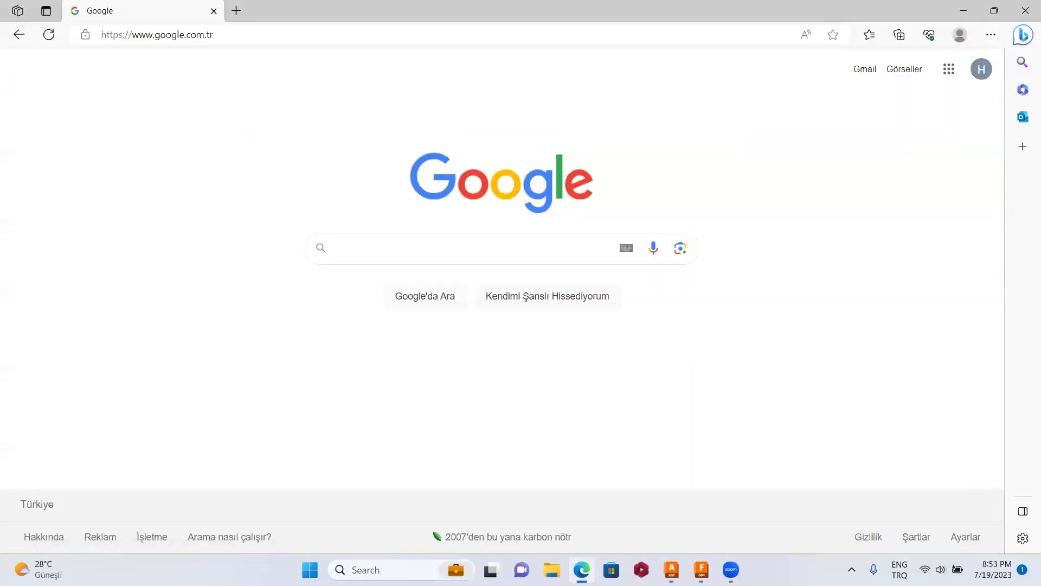
Search Google for the presenter's Autodesk mold-design webinar and open its YouTube result.
{"action": "type", "text": "hasan"}
{"action": "key", "text": "Down"}
{"action": "key", "text": "Return"}
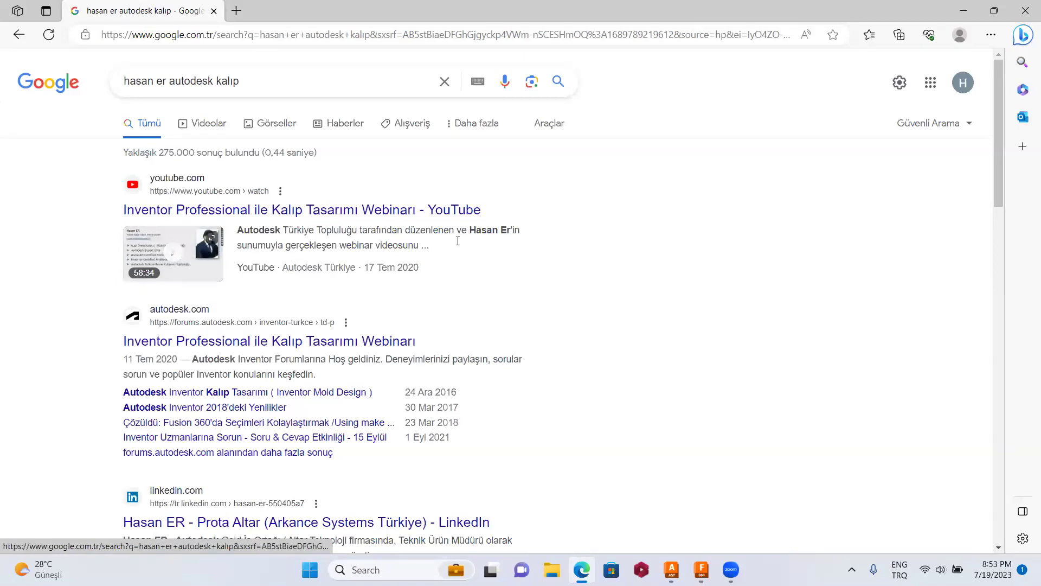
{"action": "mouse_move", "coordinate": [301, 210]}
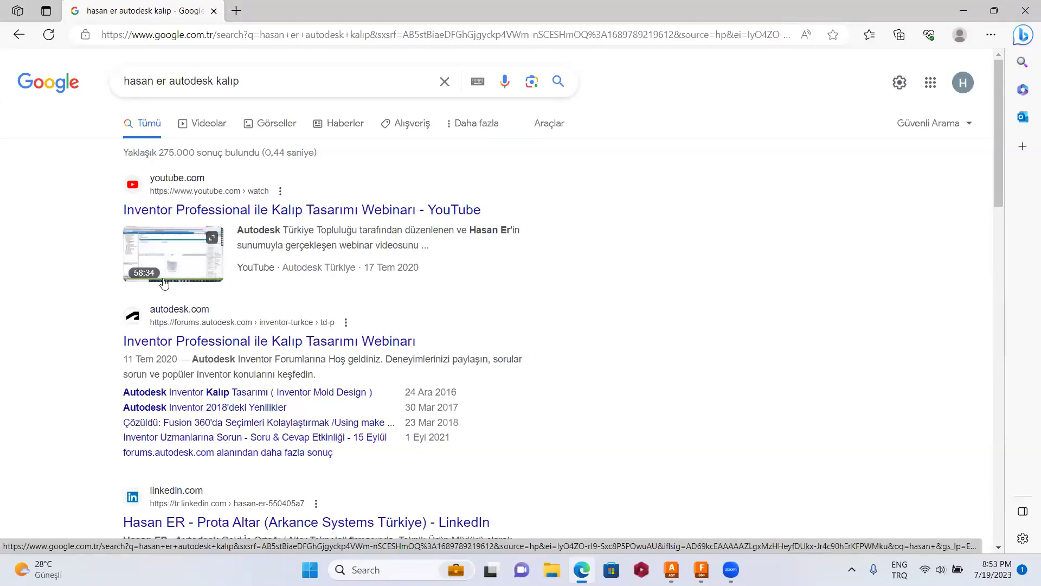
{"action": "left_click", "coordinate": [166, 216]}
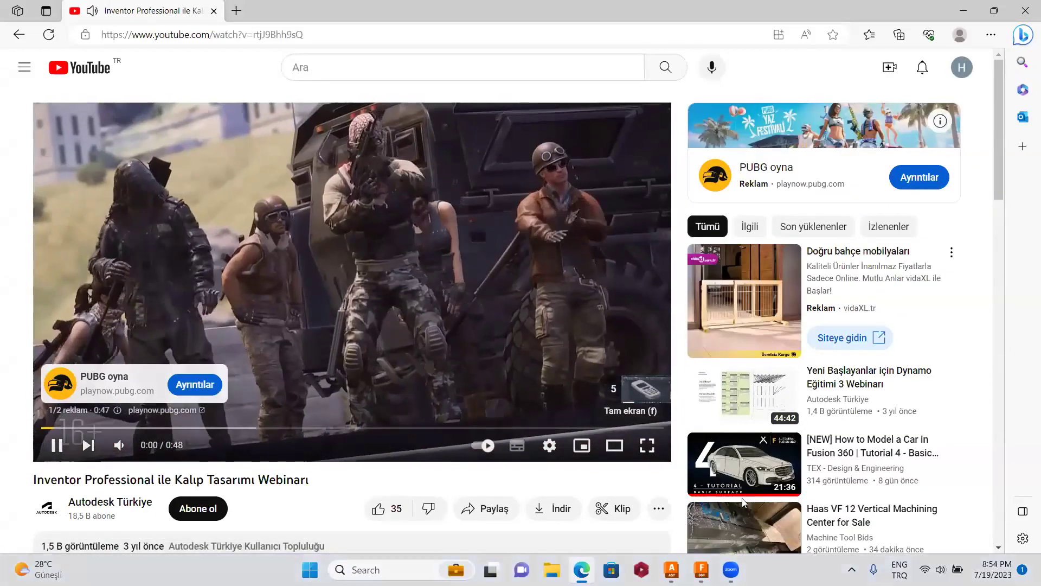
Play the webinar full screen, skip the ad, and jump ahead to about 9:36.
{"action": "left_click", "coordinate": [647, 444]}
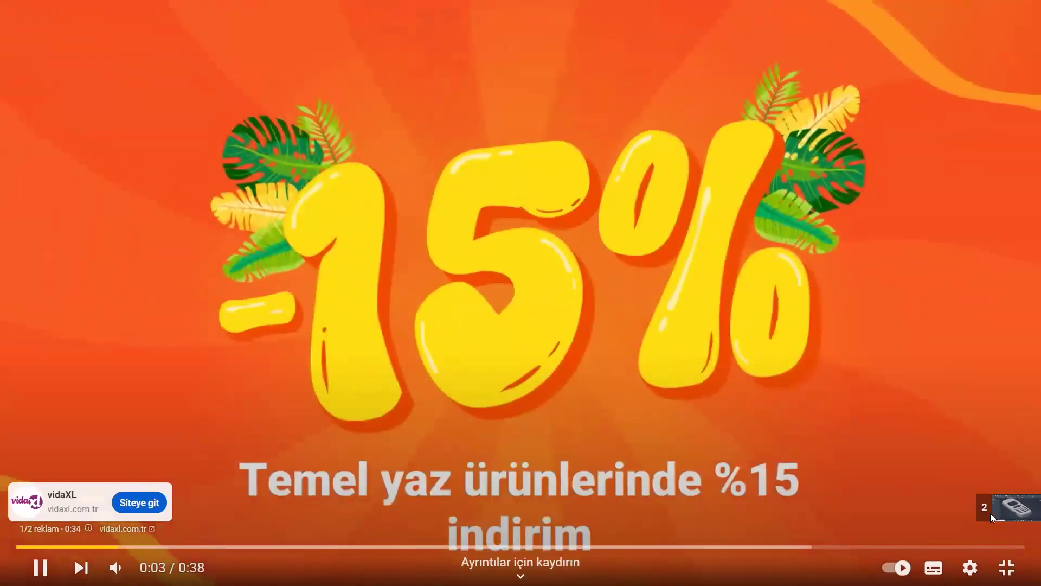
{"action": "left_click", "coordinate": [987, 513]}
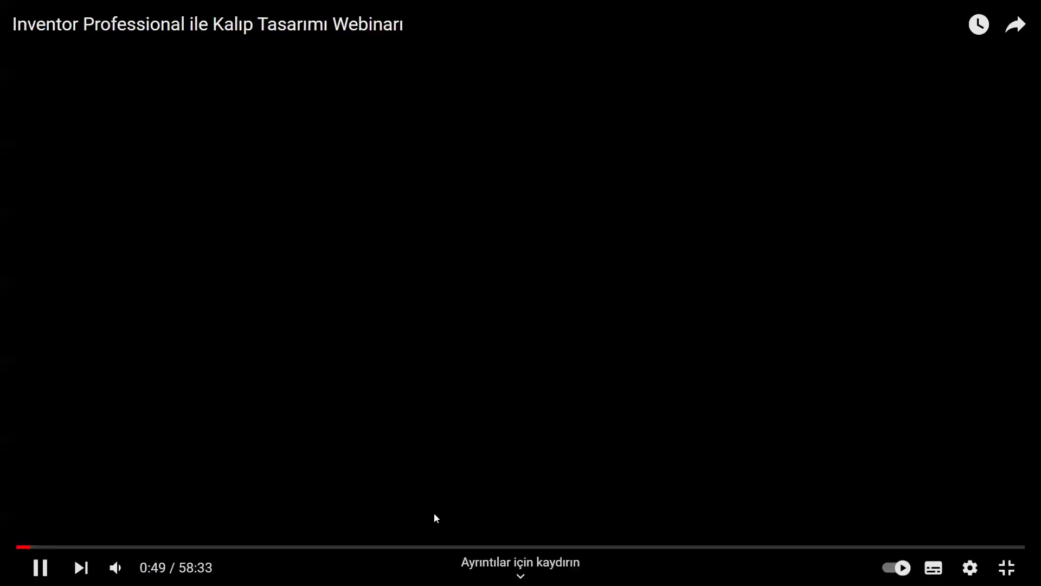
{"action": "left_click", "coordinate": [116, 547]}
{"action": "left_click", "coordinate": [181, 547]}
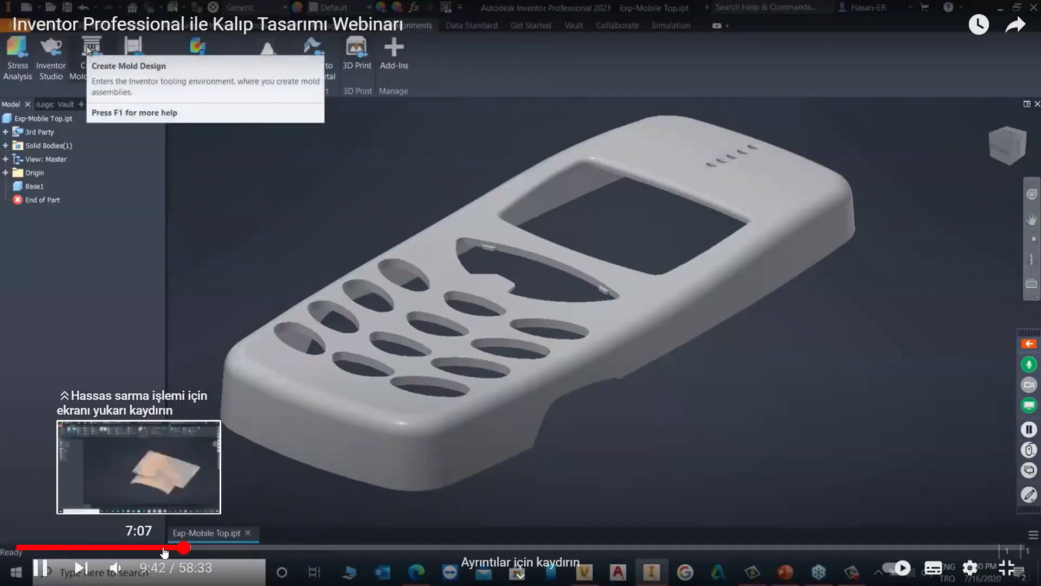
Skim through the runoff surface and core/cavity parts to about 45:48.
{"action": "left_click", "coordinate": [419, 549]}
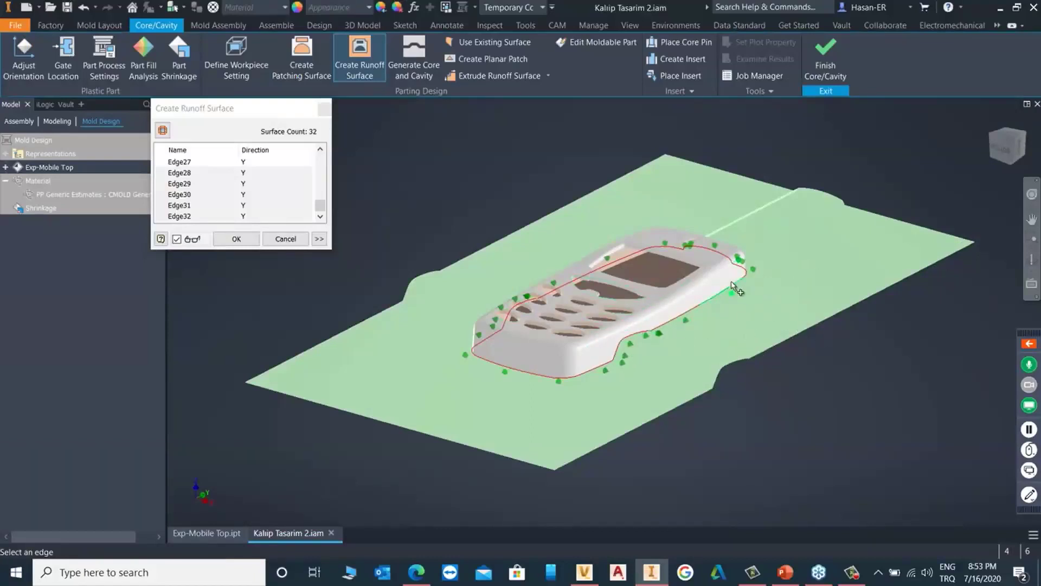
{"action": "mouse_move", "coordinate": [802, 193]}
{"action": "middle_mouse_down", "text": "shift"}
{"action": "mouse_move", "coordinate": [734, 188]}
{"action": "mouse_move", "coordinate": [786, 161]}
{"action": "mouse_move", "coordinate": [810, 196]}
{"action": "middle_mouse_up", "text": "shift"}
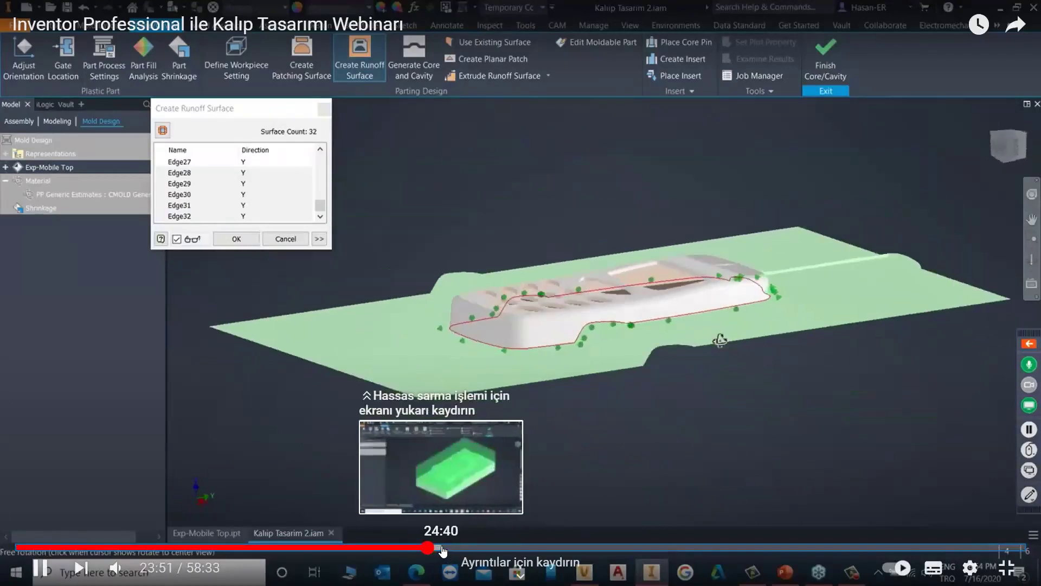
{"action": "left_click", "coordinate": [439, 552]}
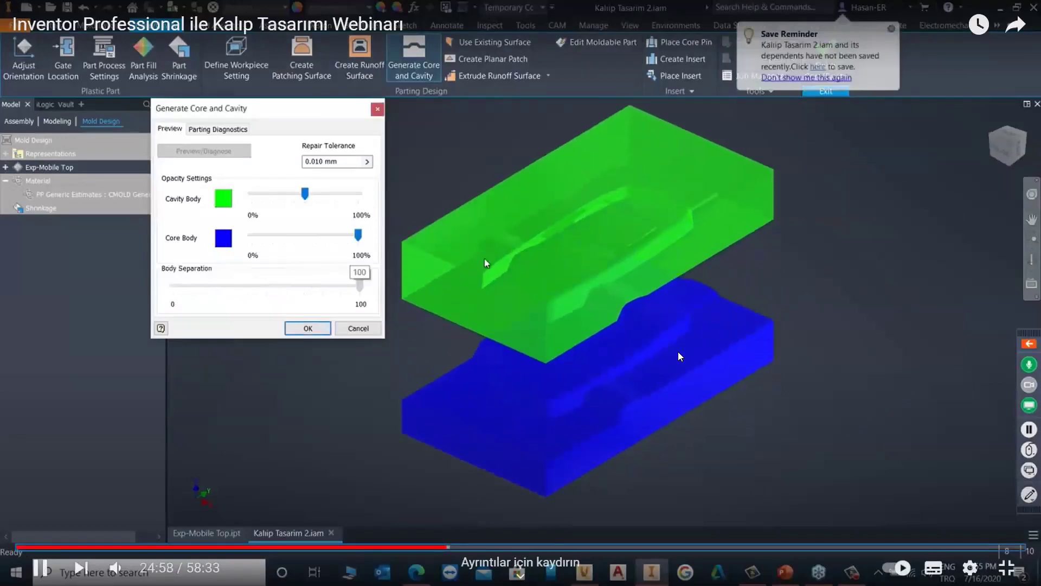
{"action": "key", "text": "Right"}
{"action": "key", "text": "Right"}
{"action": "key", "text": "Right"}
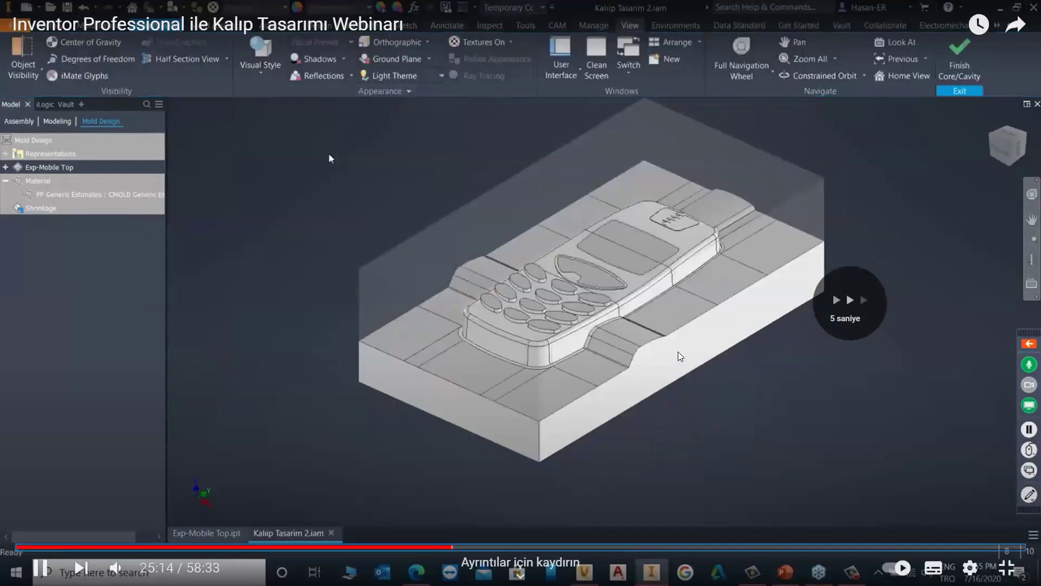
{"action": "key", "text": "Right"}
{"action": "key", "text": "Right"}
{"action": "key", "text": "Right"}
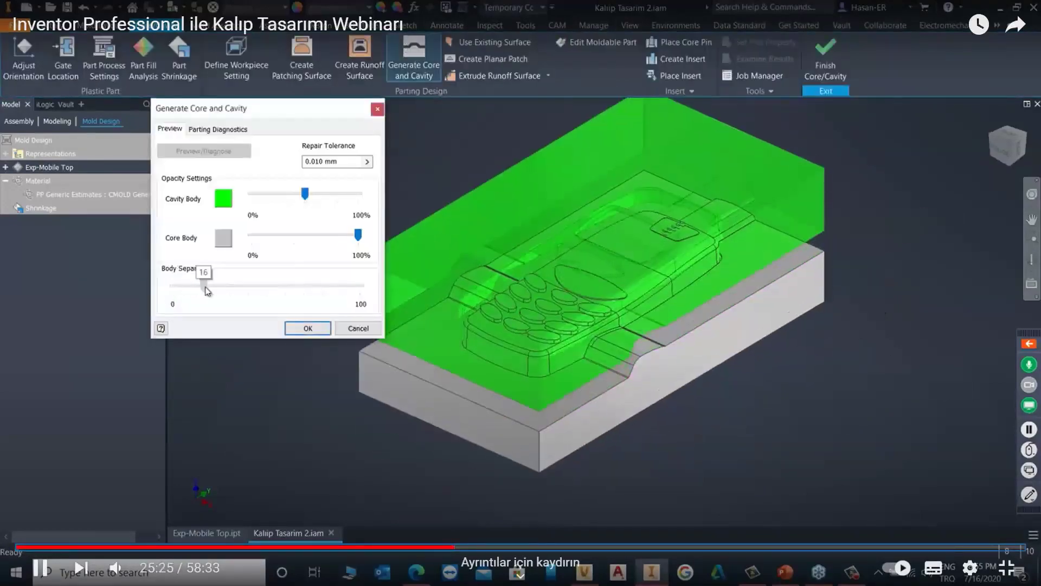
{"action": "left_click", "coordinate": [610, 547]}
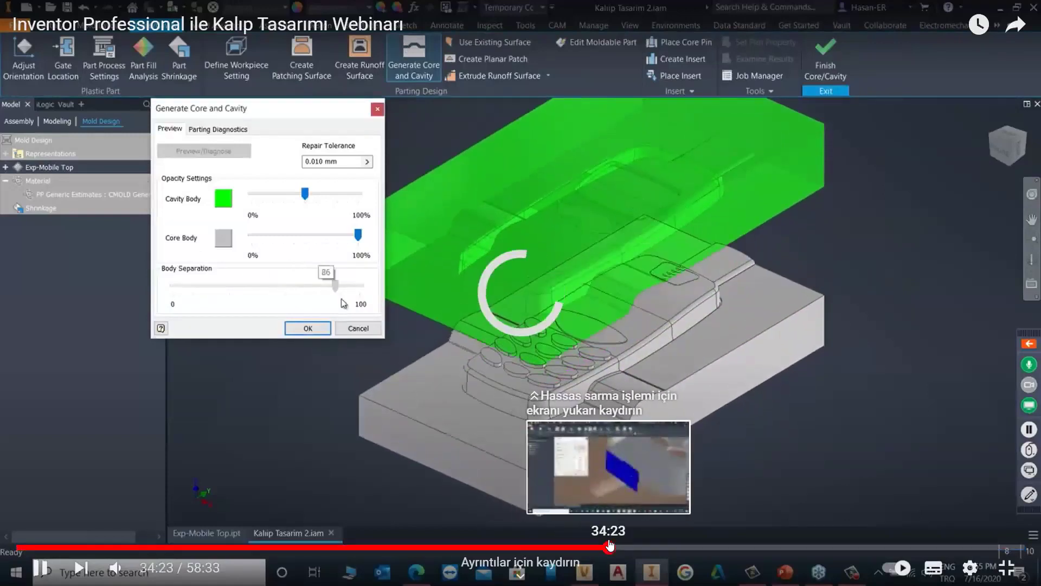
{"action": "left_click", "coordinate": [807, 548]}
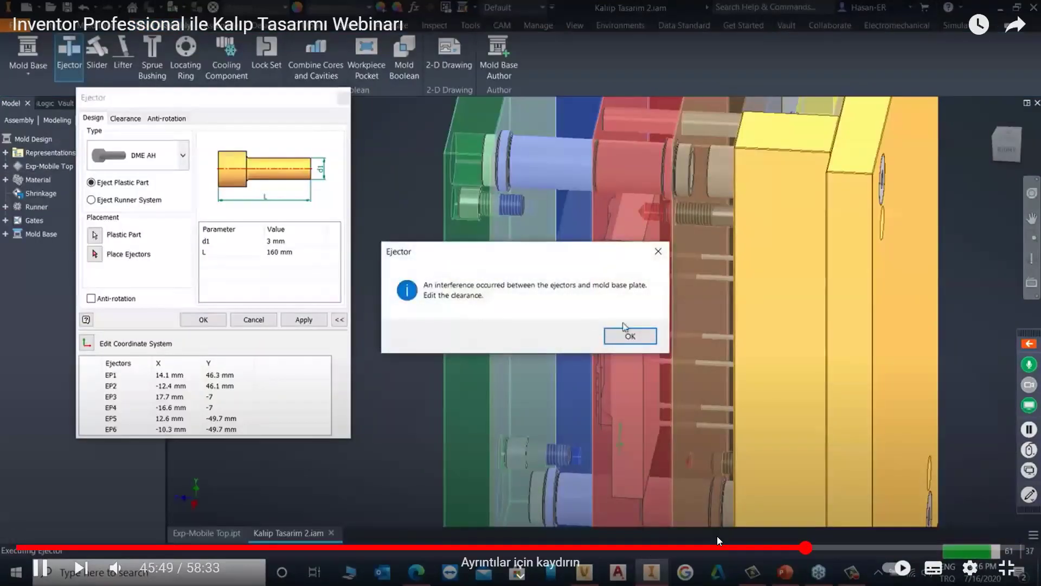
Skim the machining simulation from about 55:05 to 56:39, then exit full screen.
{"action": "left_click", "coordinate": [712, 547]}
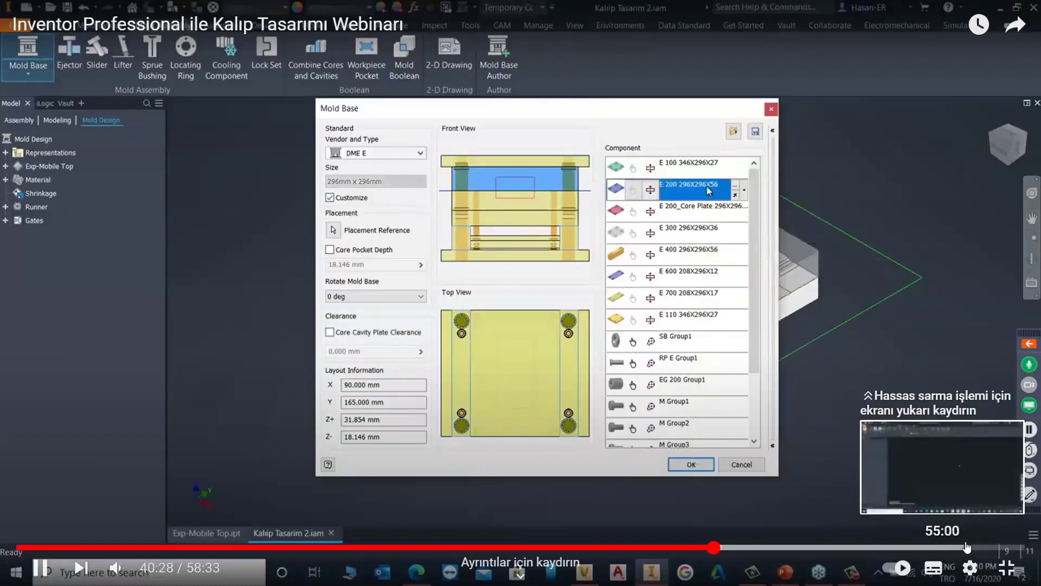
{"action": "left_click", "coordinate": [966, 546]}
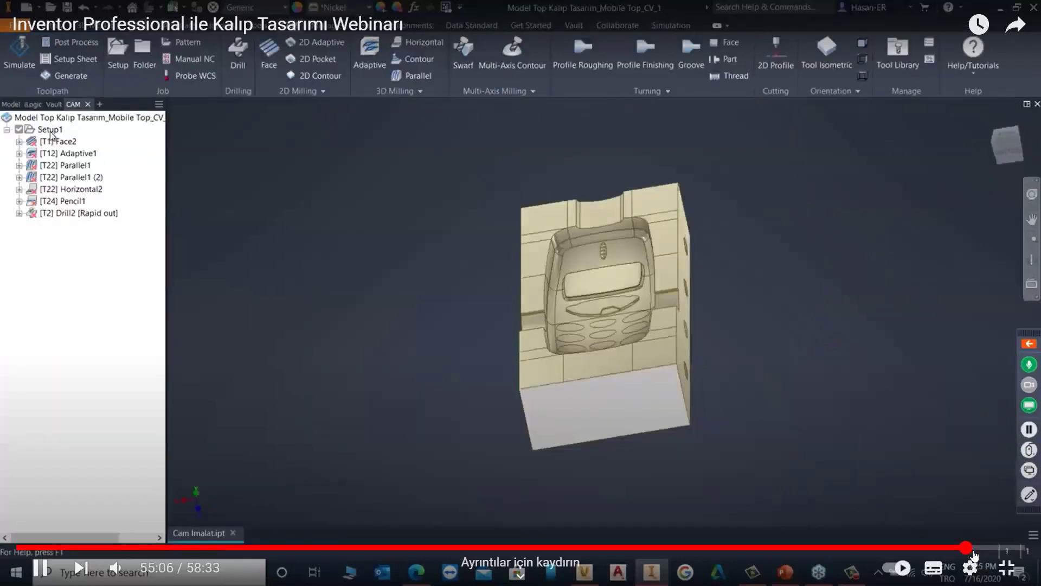
{"action": "left_click", "coordinate": [973, 549]}
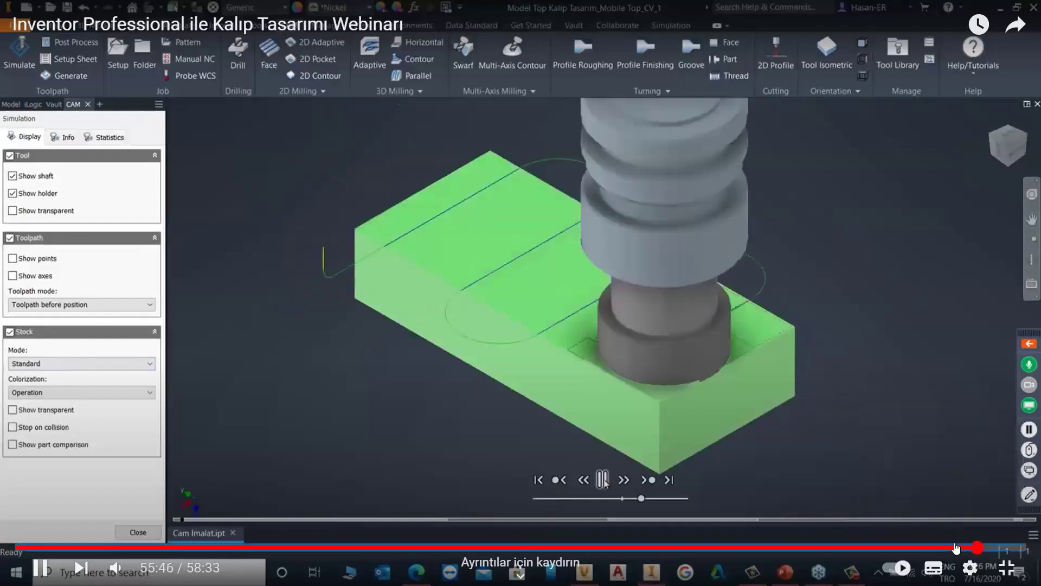
{"action": "key", "text": "Right"}
{"action": "key", "text": "Right"}
{"action": "key", "text": "Right"}
{"action": "key", "text": "Right"}
{"action": "key", "text": "Right"}
{"action": "key", "text": "Right"}
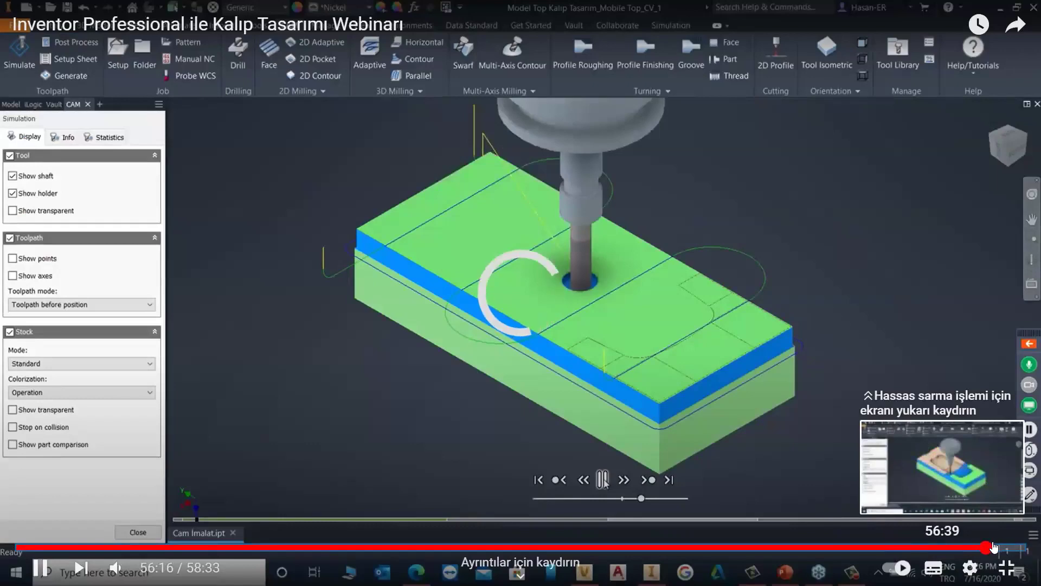
{"action": "left_click", "coordinate": [994, 548]}
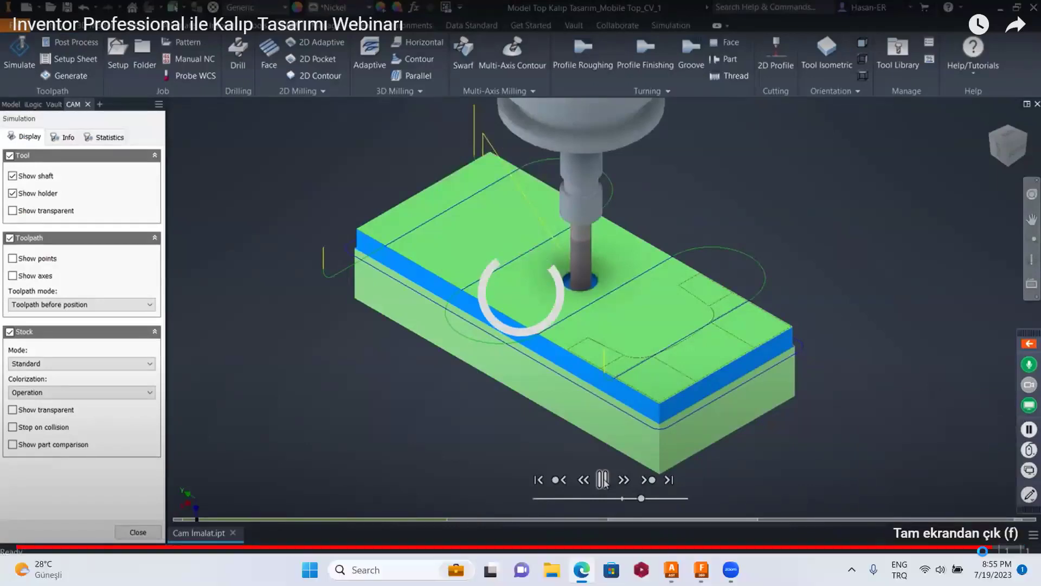
{"action": "left_click", "coordinate": [1006, 567]}
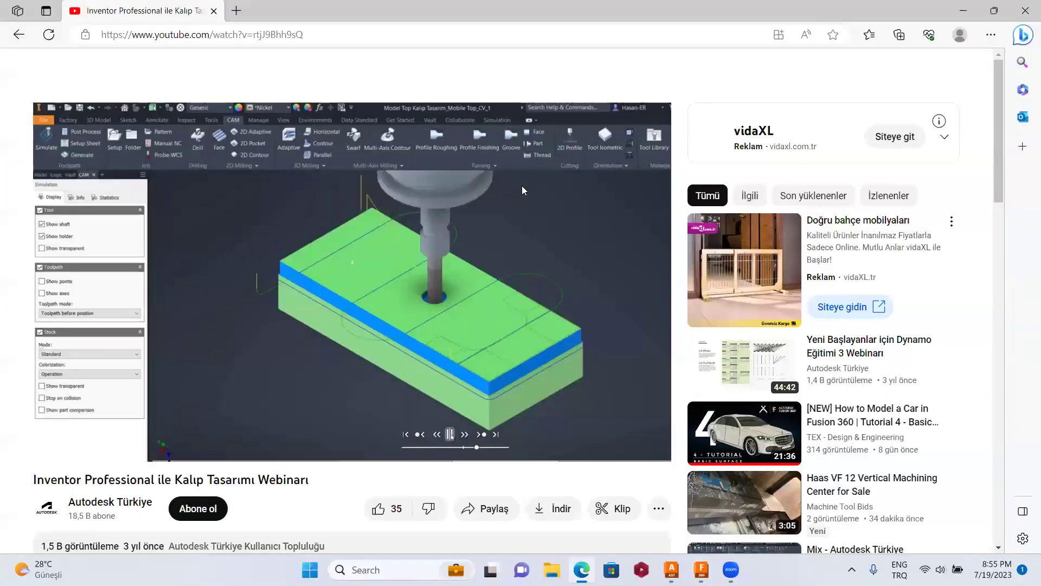
Close the browser and inspect the blend model from front, right and angled views.
{"action": "left_click", "coordinate": [1019, 10]}
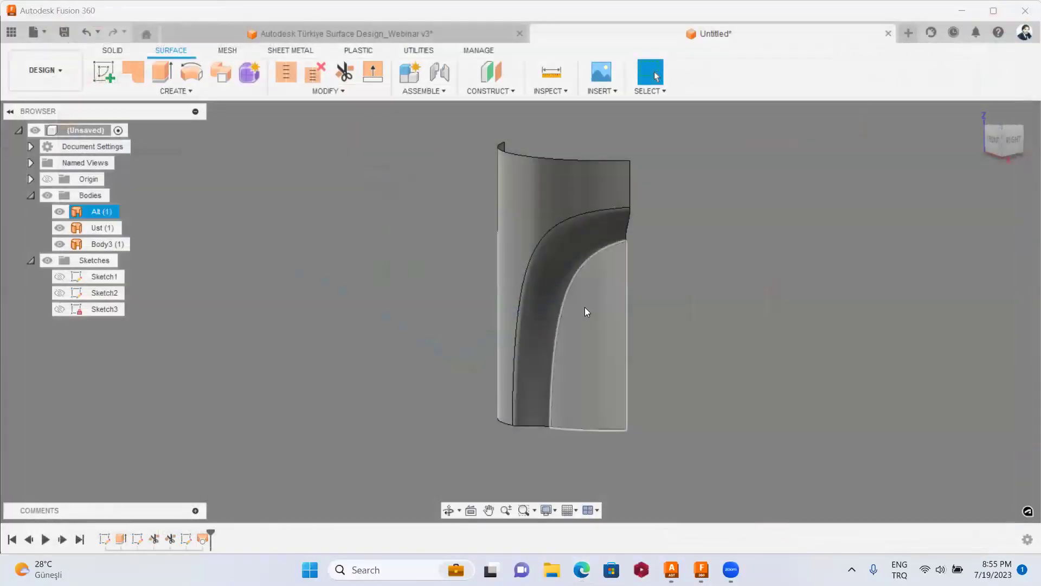
{"action": "mouse_move", "coordinate": [574, 315]}
{"action": "middle_mouse_down", "text": "shift"}
{"action": "mouse_move", "coordinate": [511, 348]}
{"action": "mouse_move", "coordinate": [414, 333]}
{"action": "mouse_move", "coordinate": [411, 356]}
{"action": "mouse_move", "coordinate": [609, 293]}
{"action": "mouse_move", "coordinate": [647, 389]}
{"action": "mouse_move", "coordinate": [610, 458]}
{"action": "mouse_move", "coordinate": [521, 181]}
{"action": "mouse_move", "coordinate": [502, 223]}
{"action": "mouse_move", "coordinate": [559, 101]}
{"action": "mouse_move", "coordinate": [588, 290]}
{"action": "mouse_move", "coordinate": [577, 163]}
{"action": "mouse_move", "coordinate": [549, 288]}
{"action": "mouse_move", "coordinate": [585, 250]}
{"action": "mouse_move", "coordinate": [590, 290]}
{"action": "mouse_move", "coordinate": [685, 344]}
{"action": "mouse_move", "coordinate": [595, 271]}
{"action": "mouse_move", "coordinate": [585, 228]}
{"action": "middle_mouse_up", "text": "shift"}
{"action": "left_click", "coordinate": [587, 289]}
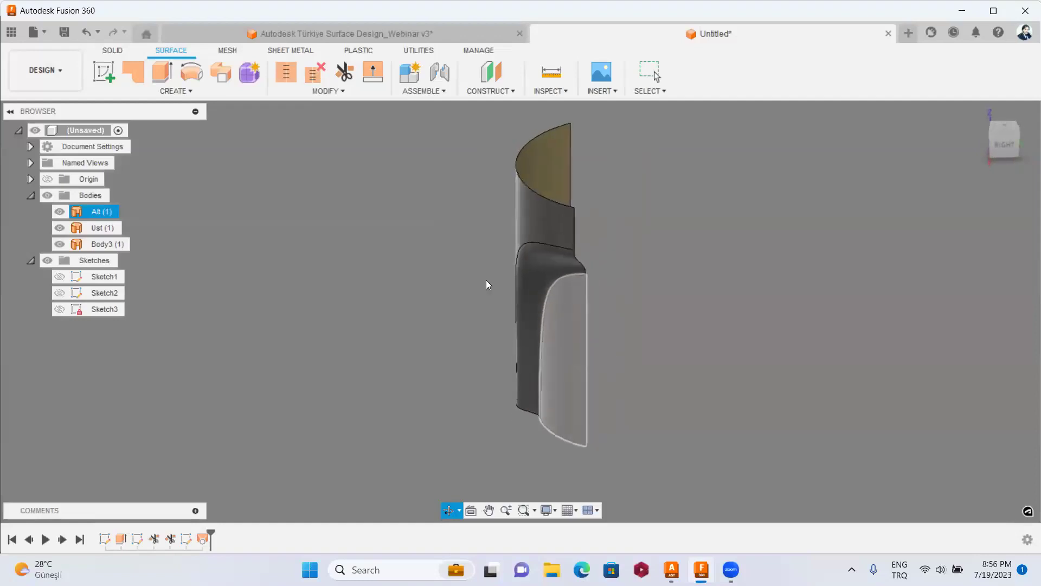
{"action": "left_click", "coordinate": [573, 227]}
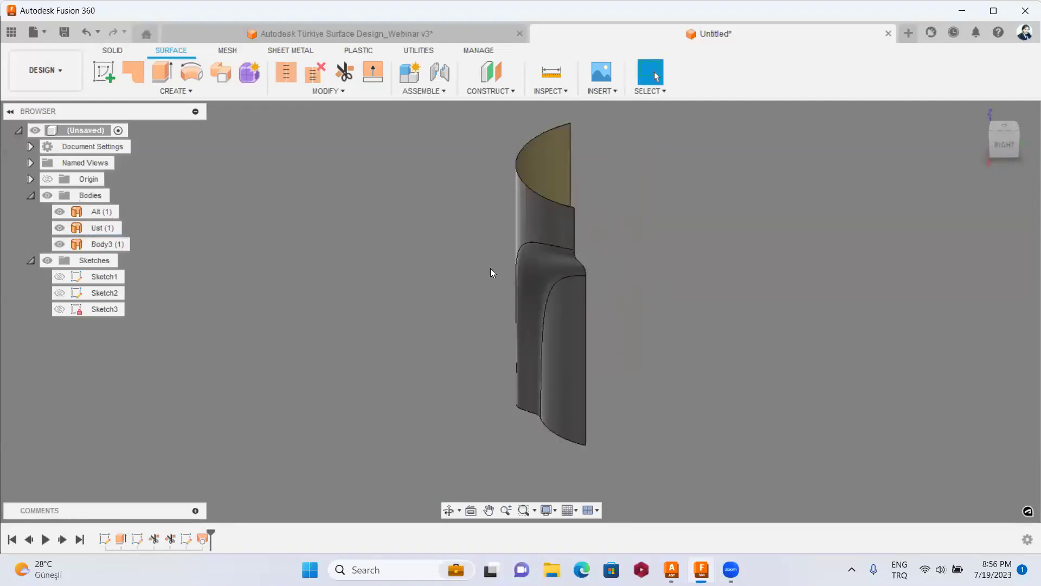
{"action": "left_click", "coordinate": [500, 205]}
{"action": "middle_click_drag", "start_coordinate": [500, 205], "coordinate": [486, 187], "text": "shift"}
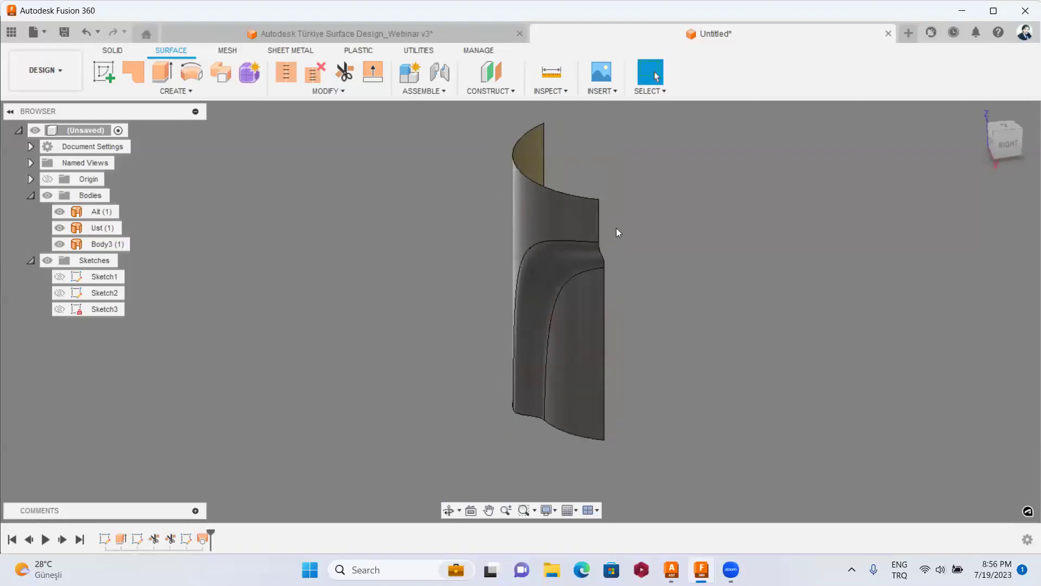
Check the model's underside, return to the Home view, and show the workspace list.
{"action": "mouse_move", "coordinate": [616, 232]}
{"action": "middle_mouse_down", "text": "shift"}
{"action": "mouse_move", "coordinate": [648, 162]}
{"action": "mouse_move", "coordinate": [614, 160]}
{"action": "mouse_move", "coordinate": [629, 158]}
{"action": "middle_mouse_up", "text": "shift"}
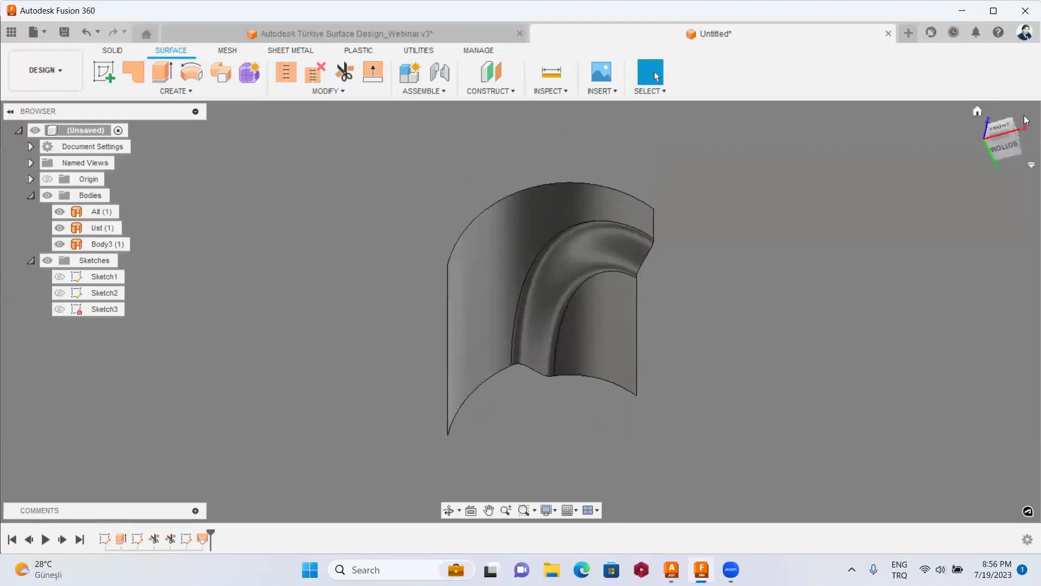
{"action": "left_click", "coordinate": [997, 145]}
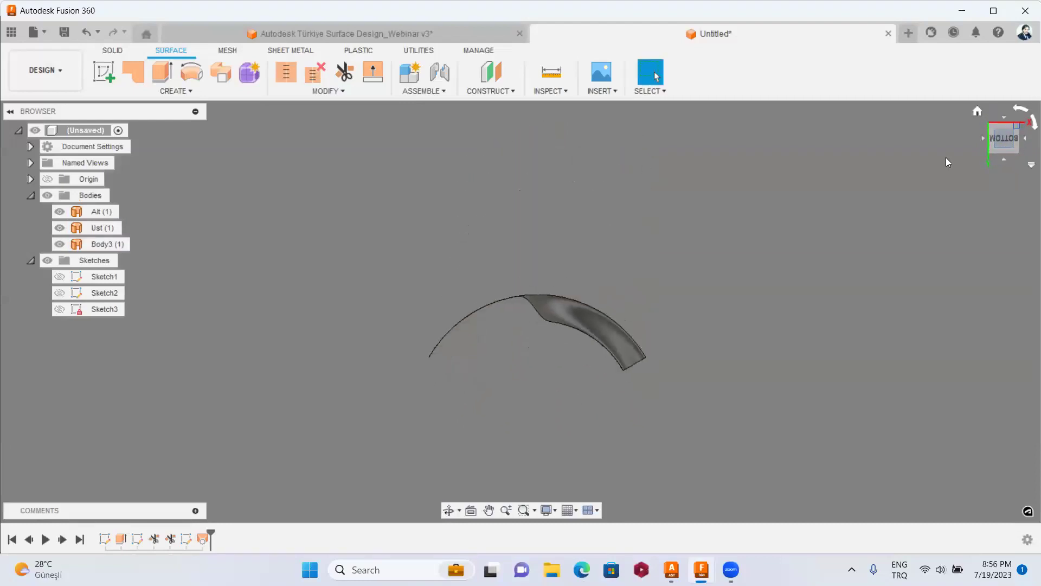
{"action": "left_click", "coordinate": [978, 111]}
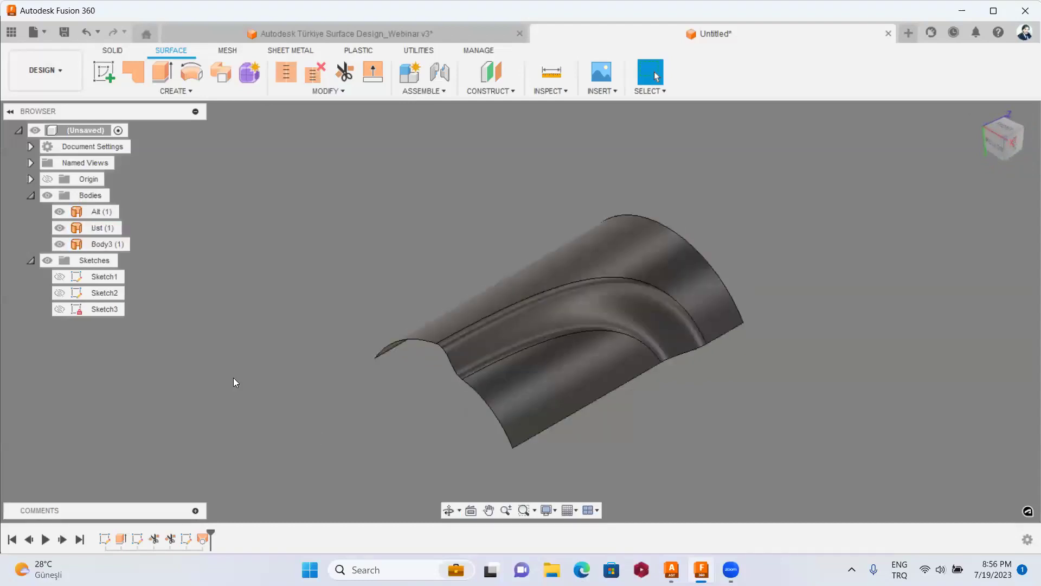
{"action": "left_click", "coordinate": [57, 82]}
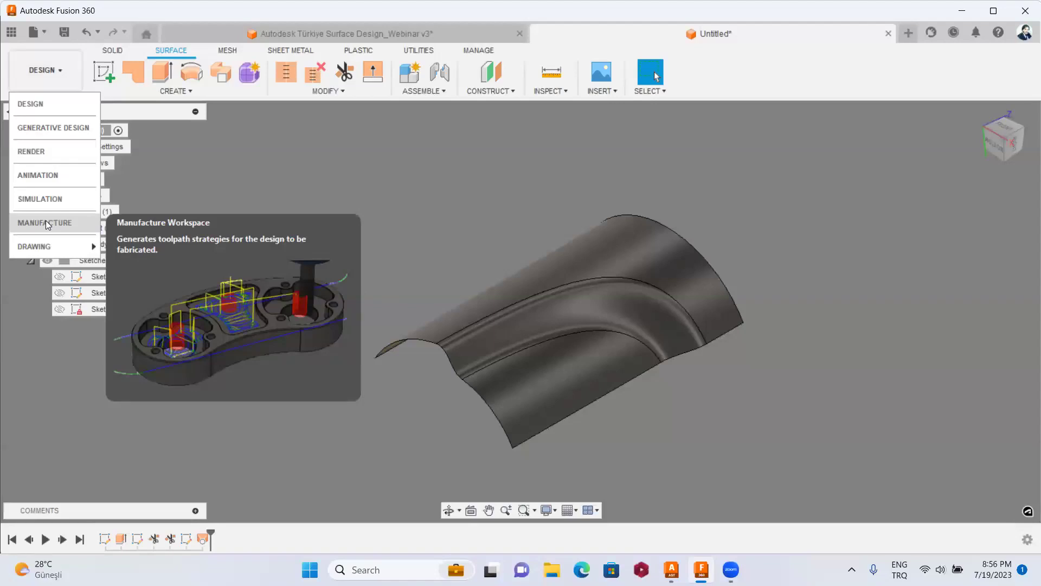
Switch to Manufacture and close the Untitled test document without saving.
{"action": "left_click", "coordinate": [46, 221]}
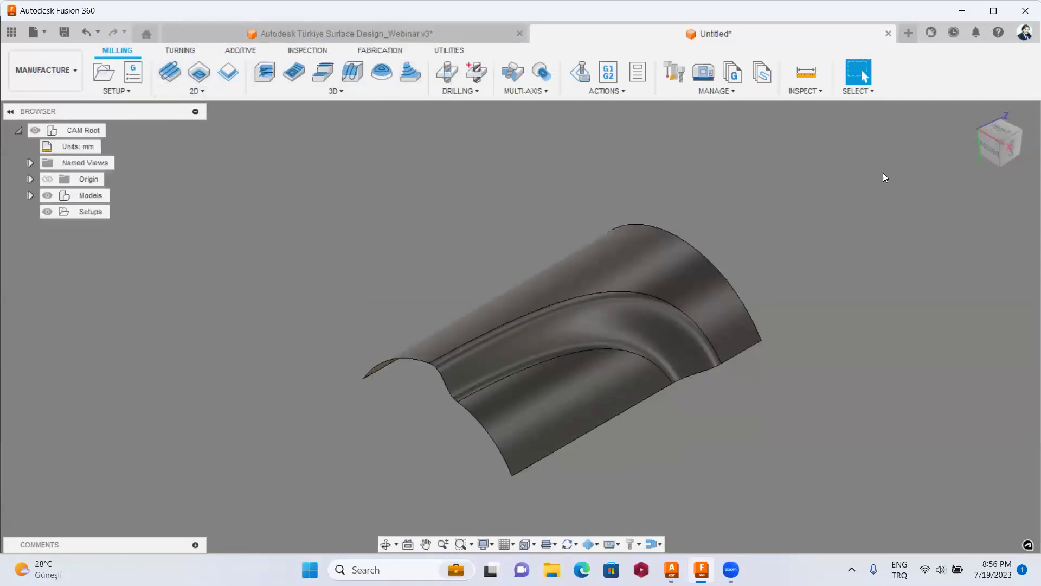
{"action": "left_click", "coordinate": [889, 34]}
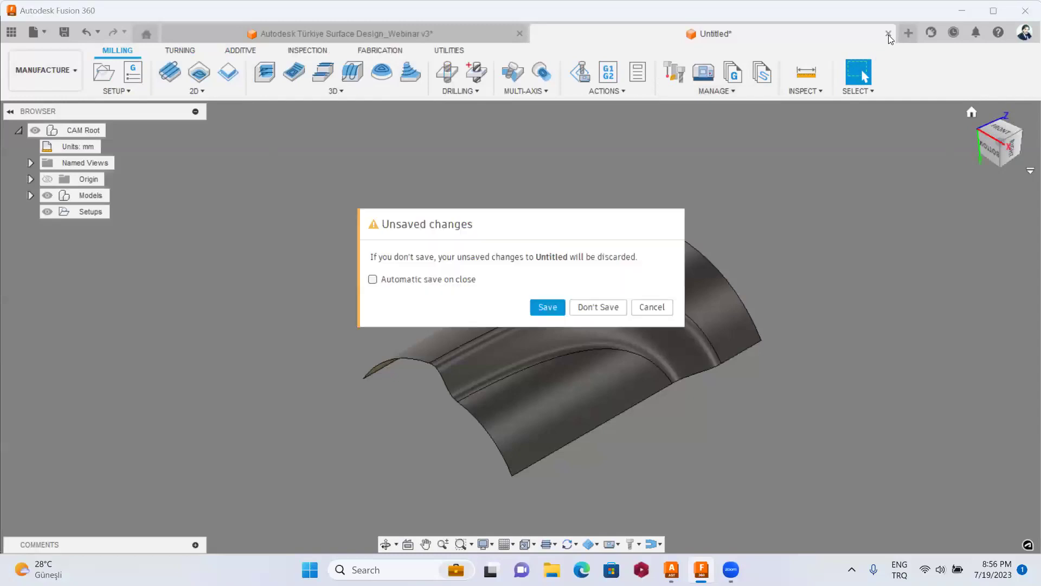
{"action": "left_click", "coordinate": [588, 308]}
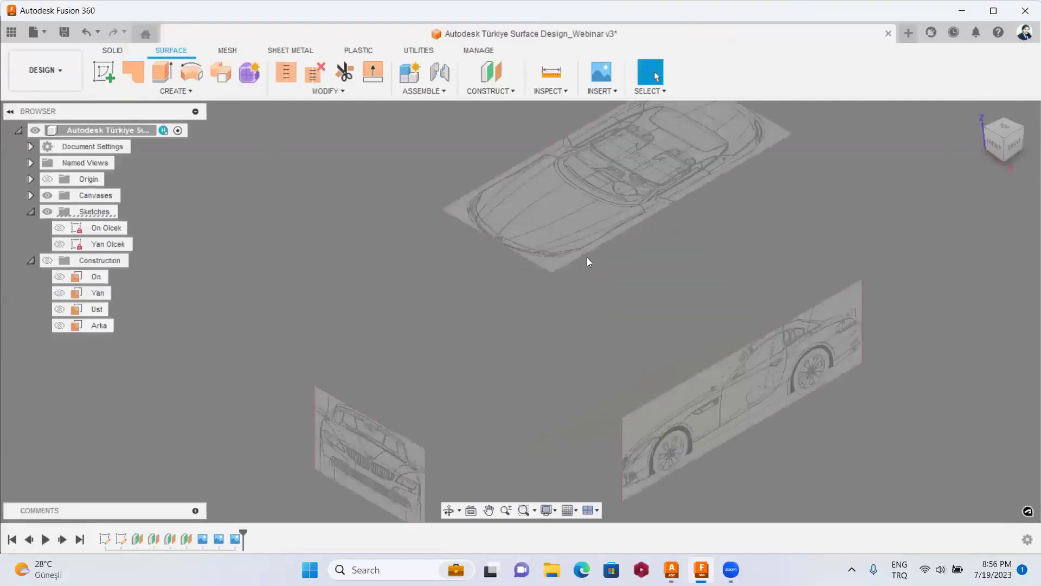
View the car reference canvases from the top and zoom in.
{"action": "left_click", "coordinate": [1006, 127]}
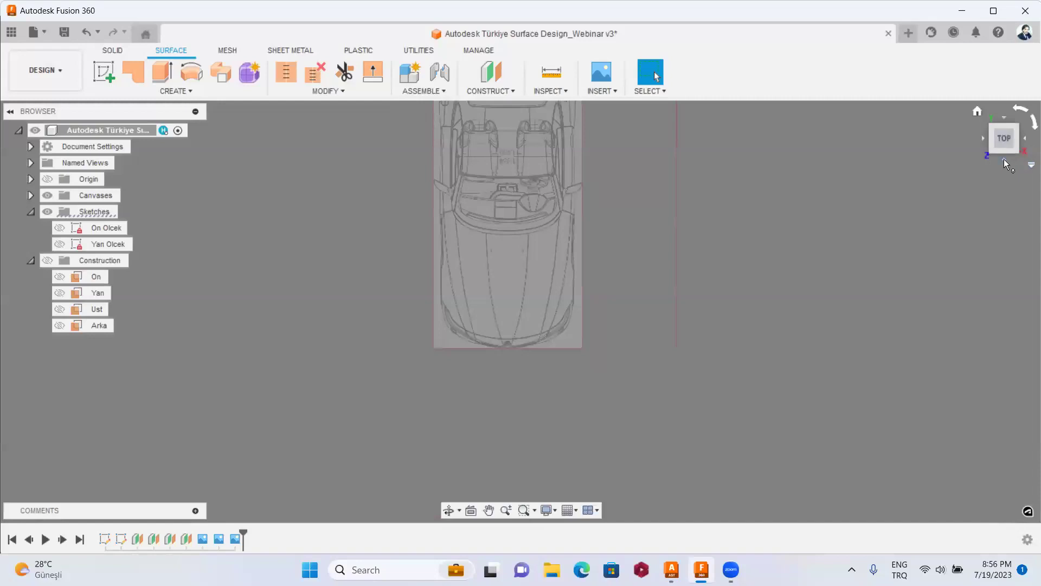
{"action": "left_click", "coordinate": [1006, 163]}
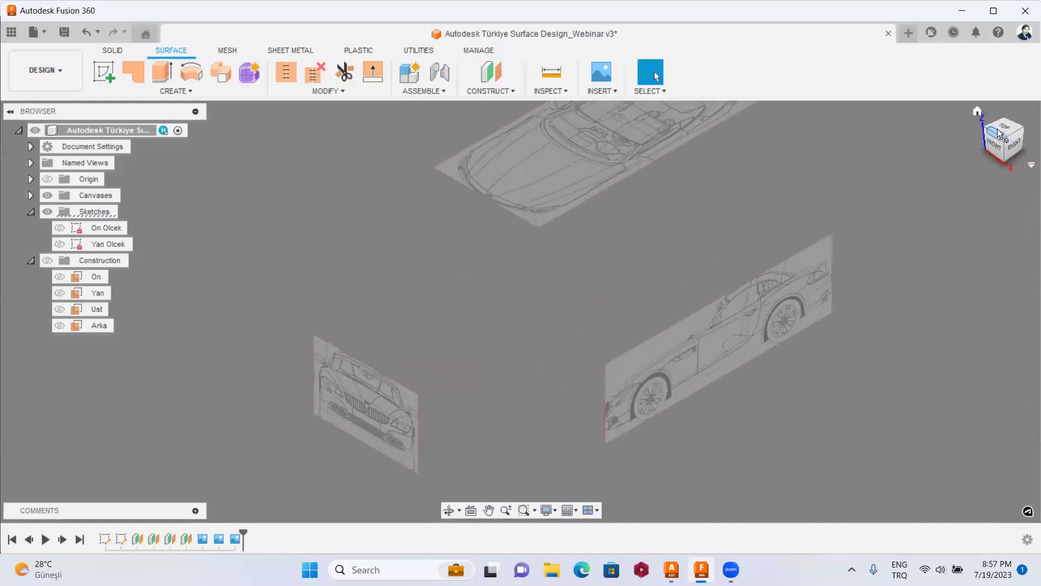
{"action": "left_click", "coordinate": [1001, 138]}
{"action": "scroll", "coordinate": [518, 261], "scroll_direction": "up", "scroll_amount": 3}
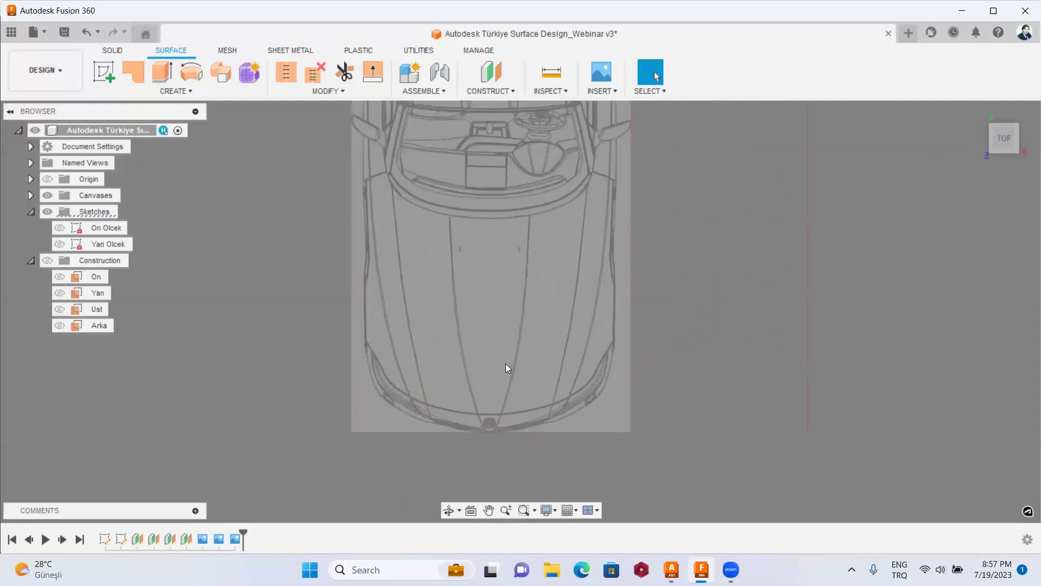
Start a 3D sketch and draw a fit point spline along the hood centre line to the windscreen.
{"action": "left_click", "coordinate": [103, 72]}
{"action": "left_click", "coordinate": [534, 395]}
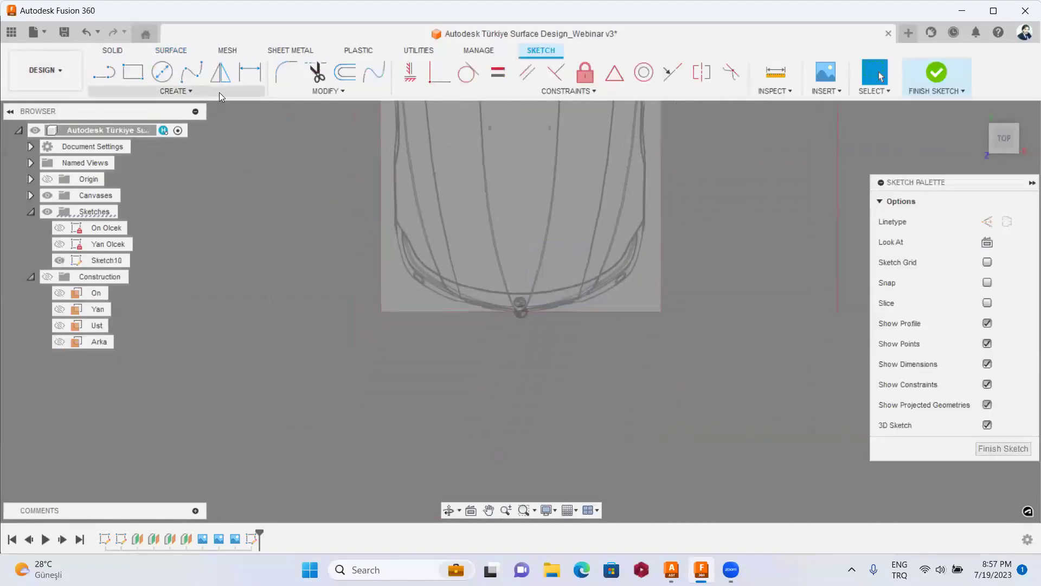
{"action": "left_click", "coordinate": [192, 71]}
{"action": "scroll", "coordinate": [486, 360], "scroll_direction": "up", "scroll_amount": 3}
{"action": "scroll", "coordinate": [486, 408], "scroll_direction": "up", "scroll_amount": 4}
{"action": "scroll", "coordinate": [481, 406], "scroll_direction": "up", "scroll_amount": 2}
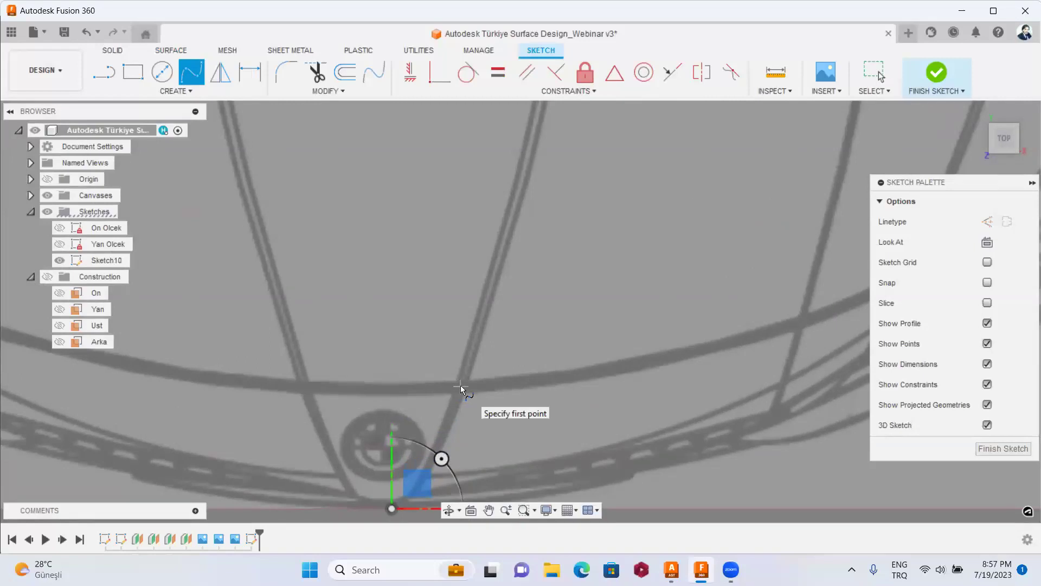
{"action": "scroll", "coordinate": [532, 283], "scroll_direction": "down", "scroll_amount": 3}
{"action": "scroll", "coordinate": [571, 192], "scroll_direction": "down", "scroll_amount": 2}
{"action": "middle_click_drag", "start_coordinate": [571, 192], "coordinate": [446, 432]}
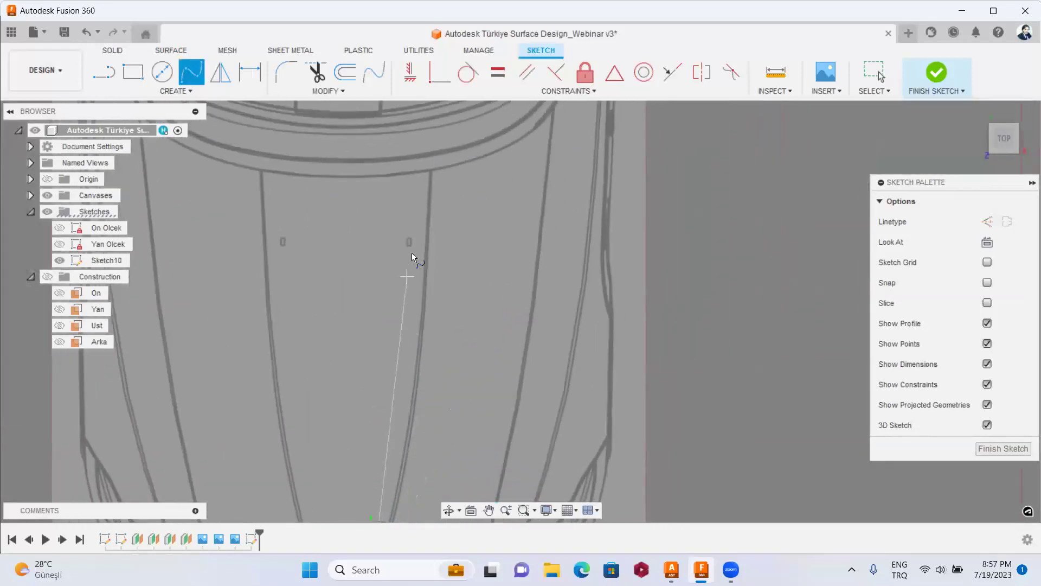
{"action": "scroll", "coordinate": [436, 176], "scroll_direction": "up", "scroll_amount": 4}
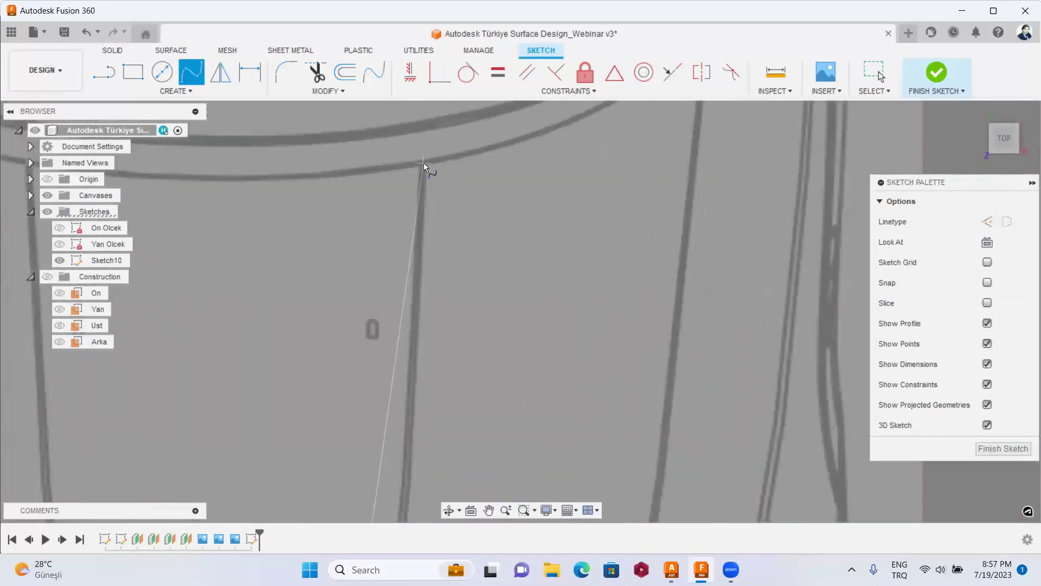
{"action": "left_click", "coordinate": [424, 163]}
{"action": "right_click", "coordinate": [424, 164]}
{"action": "left_click", "coordinate": [469, 164]}
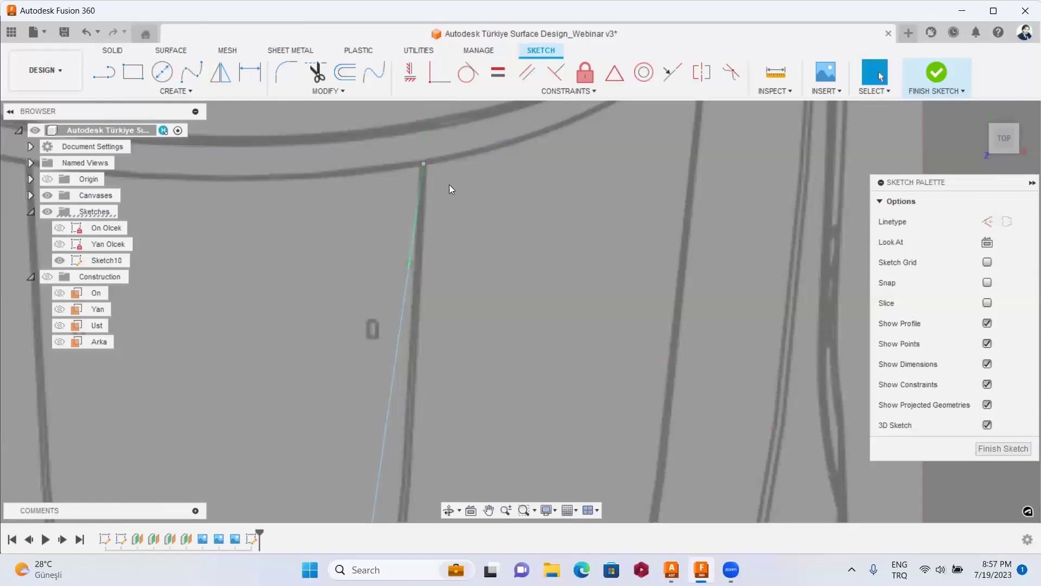
Turn the view to the car's side profile to compare the spline.
{"action": "scroll", "coordinate": [444, 187], "scroll_direction": "down", "scroll_amount": 3}
{"action": "scroll", "coordinate": [438, 252], "scroll_direction": "down", "scroll_amount": 3}
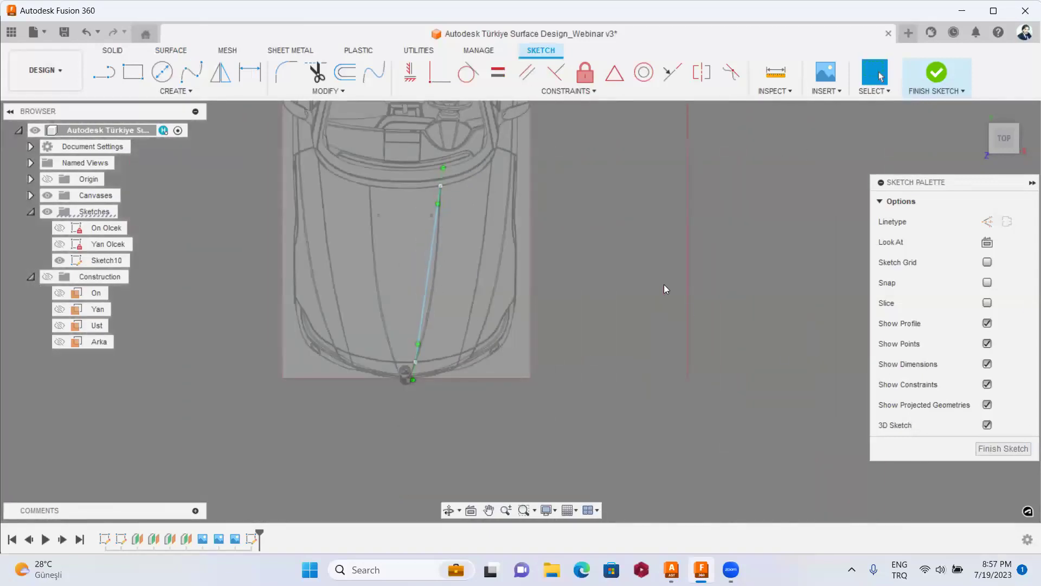
{"action": "left_click", "coordinate": [1005, 154]}
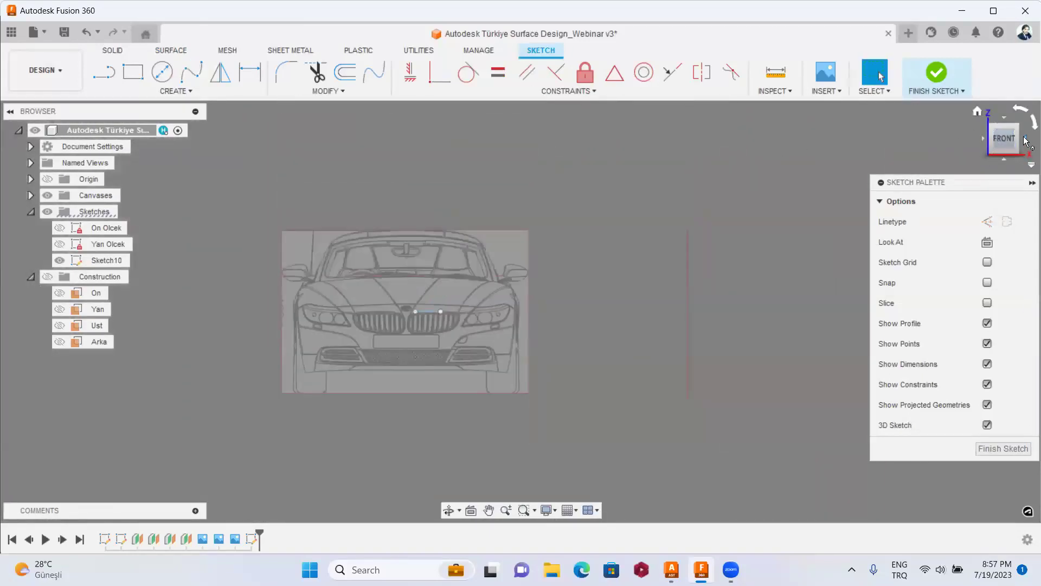
{"action": "left_click", "coordinate": [1027, 142]}
{"action": "left_click", "coordinate": [525, 310]}
{"action": "right_click", "coordinate": [526, 311]}
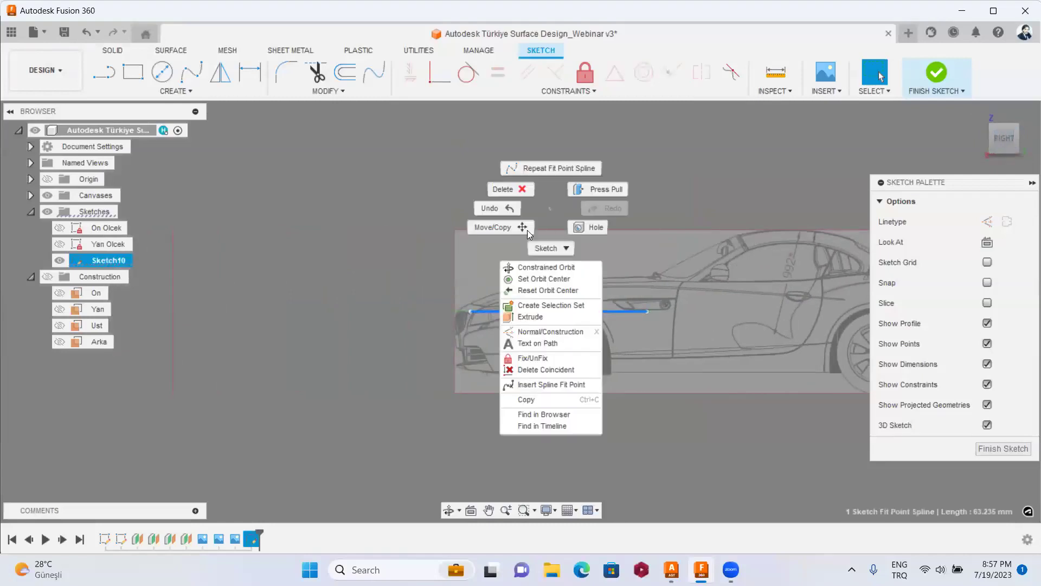
Move the whole hood spline 3 mm up along Z.
{"action": "left_click", "coordinate": [508, 226]}
{"action": "scroll", "coordinate": [607, 292], "scroll_direction": "up", "scroll_amount": 2}
{"action": "scroll", "coordinate": [480, 307], "scroll_direction": "up", "scroll_amount": 2}
{"action": "left_click_drag", "start_coordinate": [448, 295], "coordinate": [448, 290]}
{"action": "scroll", "coordinate": [291, 287], "scroll_direction": "up", "scroll_amount": 2}
{"action": "scroll", "coordinate": [380, 280], "scroll_direction": "up", "scroll_amount": 2}
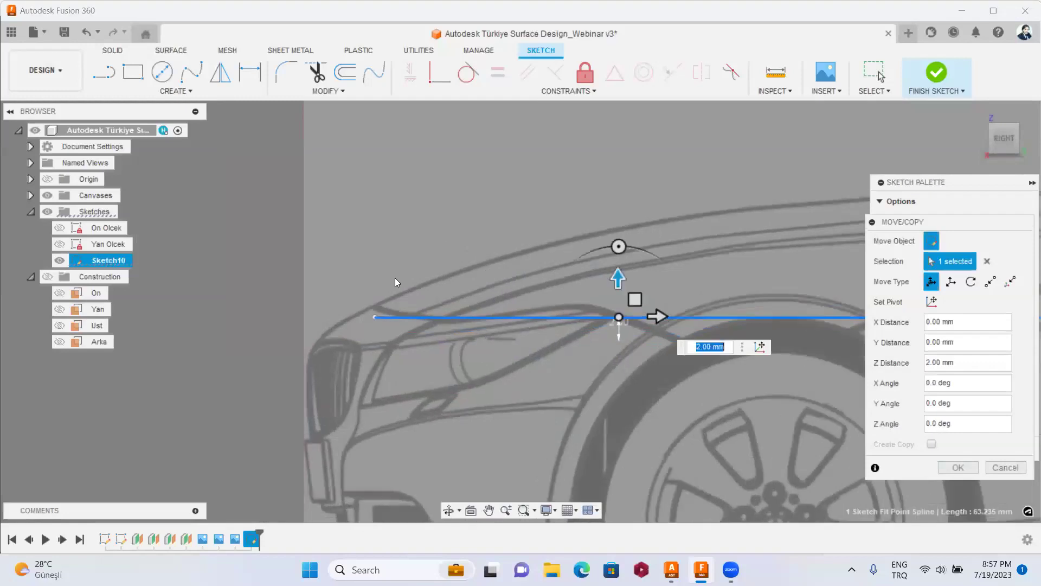
{"action": "left_click_drag", "start_coordinate": [672, 283], "coordinate": [673, 271]}
{"action": "scroll", "coordinate": [518, 310], "scroll_direction": "up", "scroll_amount": 2}
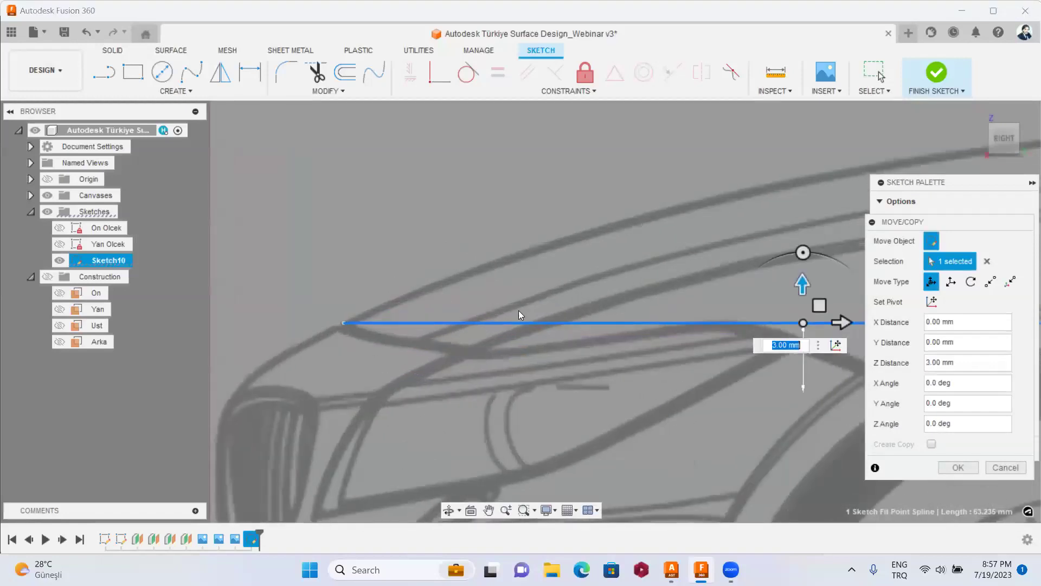
{"action": "scroll", "coordinate": [555, 315], "scroll_direction": "up", "scroll_amount": 2}
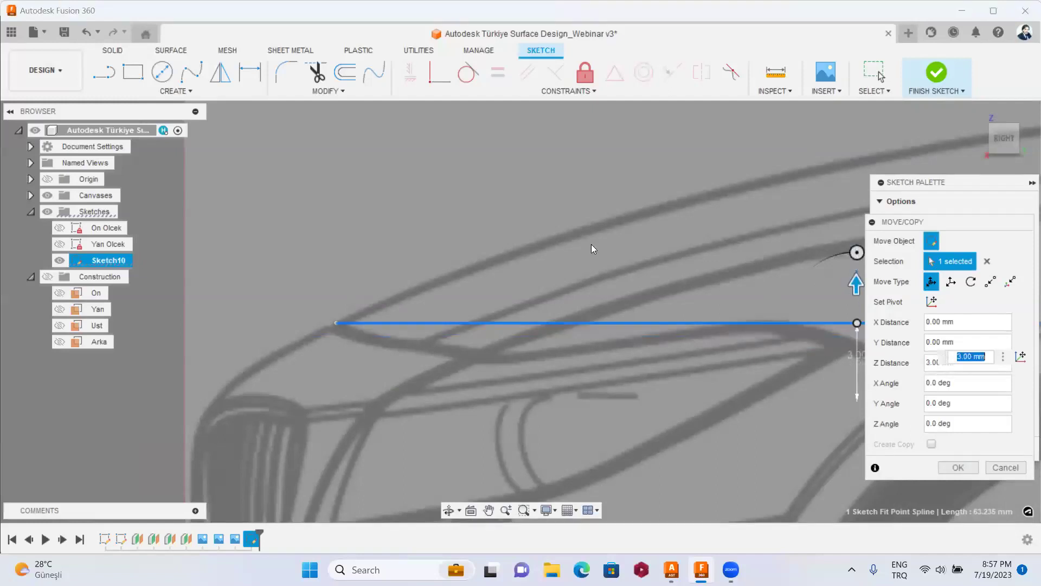
{"action": "scroll", "coordinate": [591, 248], "scroll_direction": "down", "scroll_amount": 2}
{"action": "scroll", "coordinate": [624, 228], "scroll_direction": "down", "scroll_amount": 2}
{"action": "right_click", "coordinate": [607, 225]}
{"action": "left_click", "coordinate": [607, 217]}
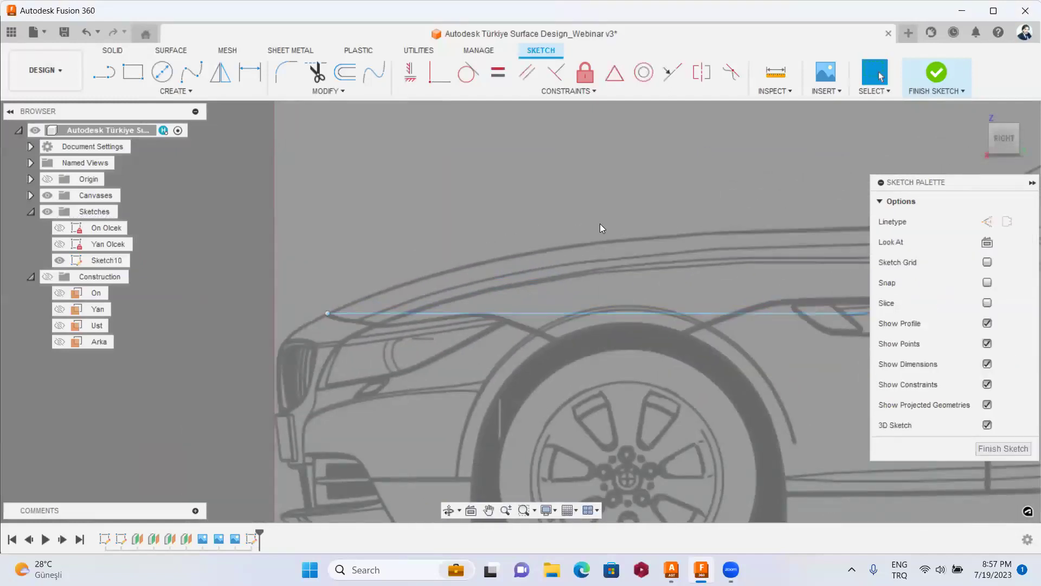
{"action": "key", "text": "Escape"}
Raise the spline's rear windscreen-end point 9.10 mm along Z.
{"action": "middle_click_drag", "start_coordinate": [608, 218], "coordinate": [434, 211]}
{"action": "right_click", "coordinate": [727, 296]}
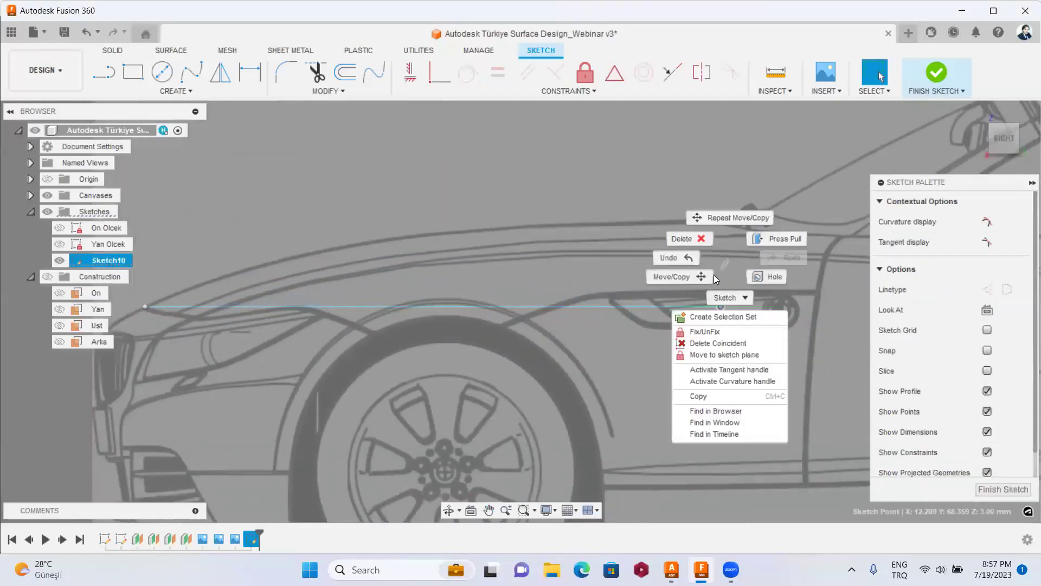
{"action": "left_click", "coordinate": [721, 214]}
{"action": "mouse_move", "coordinate": [723, 255]}
{"action": "left_mouse_down"}
{"action": "mouse_move", "coordinate": [725, 168]}
{"action": "mouse_move", "coordinate": [713, 210]}
{"action": "left_mouse_up"}
{"action": "scroll", "coordinate": [725, 182], "scroll_direction": "up", "scroll_amount": 3}
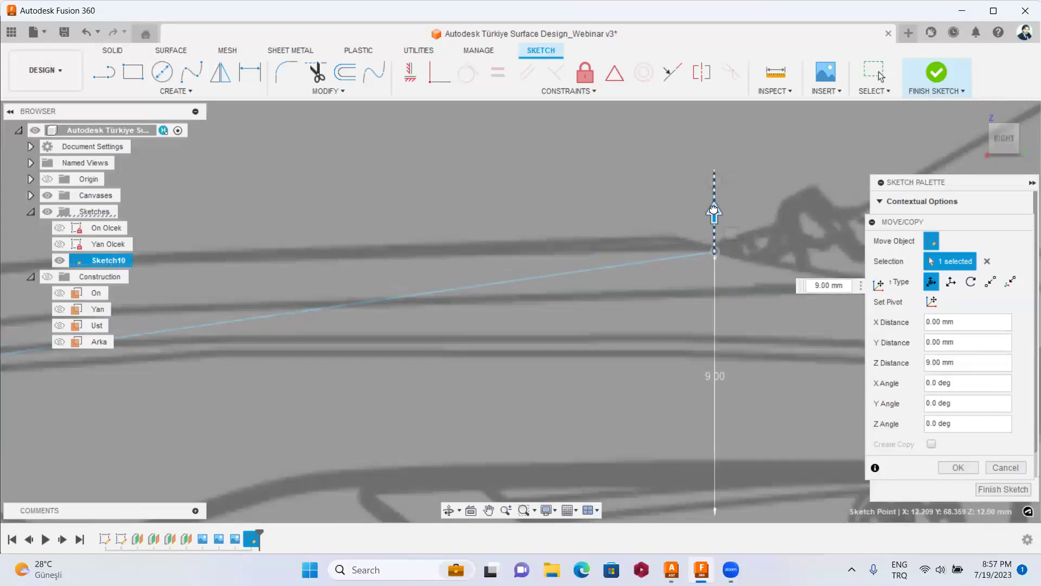
{"action": "scroll", "coordinate": [715, 210], "scroll_direction": "up", "scroll_amount": 3}
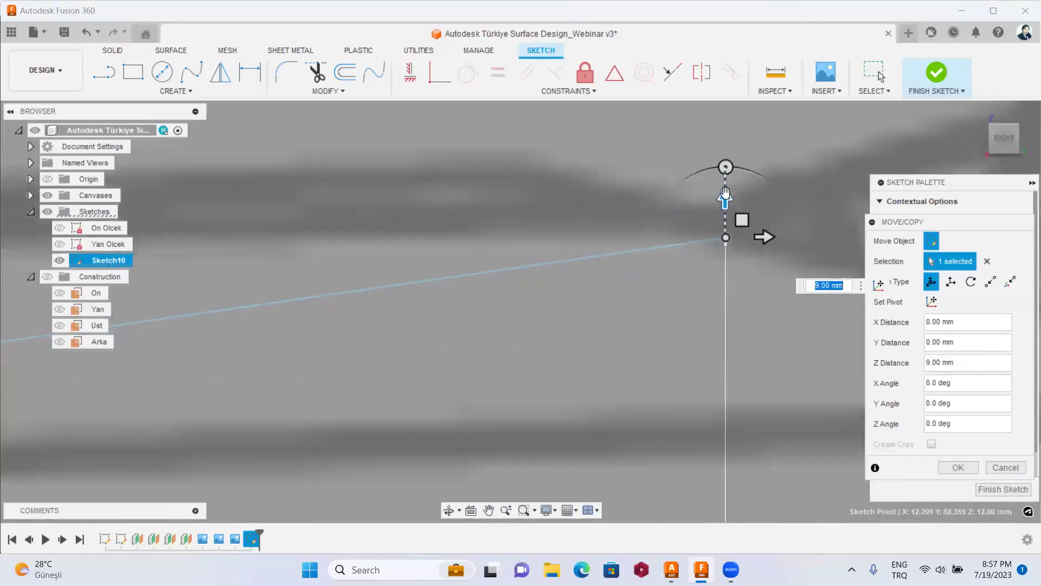
{"action": "left_click_drag", "start_coordinate": [716, 208], "coordinate": [725, 186]}
{"action": "scroll", "coordinate": [725, 185], "scroll_direction": "down", "scroll_amount": 3}
{"action": "scroll", "coordinate": [682, 183], "scroll_direction": "down", "scroll_amount": 2}
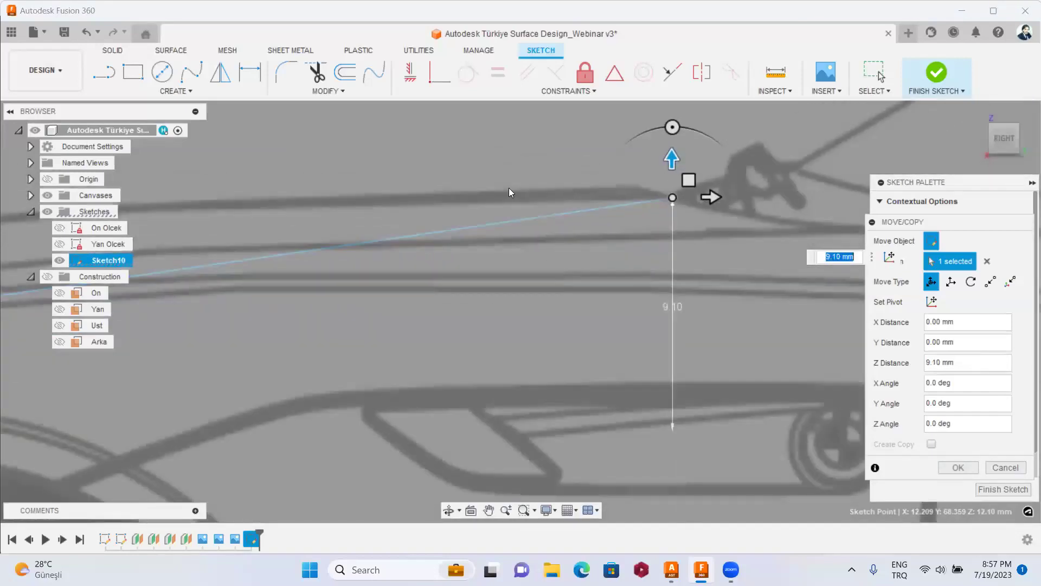
{"action": "scroll", "coordinate": [509, 188], "scroll_direction": "down", "scroll_amount": 3}
{"action": "scroll", "coordinate": [461, 159], "scroll_direction": "down", "scroll_amount": 2}
{"action": "scroll", "coordinate": [606, 232], "scroll_direction": "down", "scroll_amount": 3}
{"action": "scroll", "coordinate": [553, 235], "scroll_direction": "up", "scroll_amount": 2}
{"action": "right_click", "coordinate": [572, 228]}
{"action": "left_click", "coordinate": [617, 231]}
{"action": "left_click", "coordinate": [225, 326]}
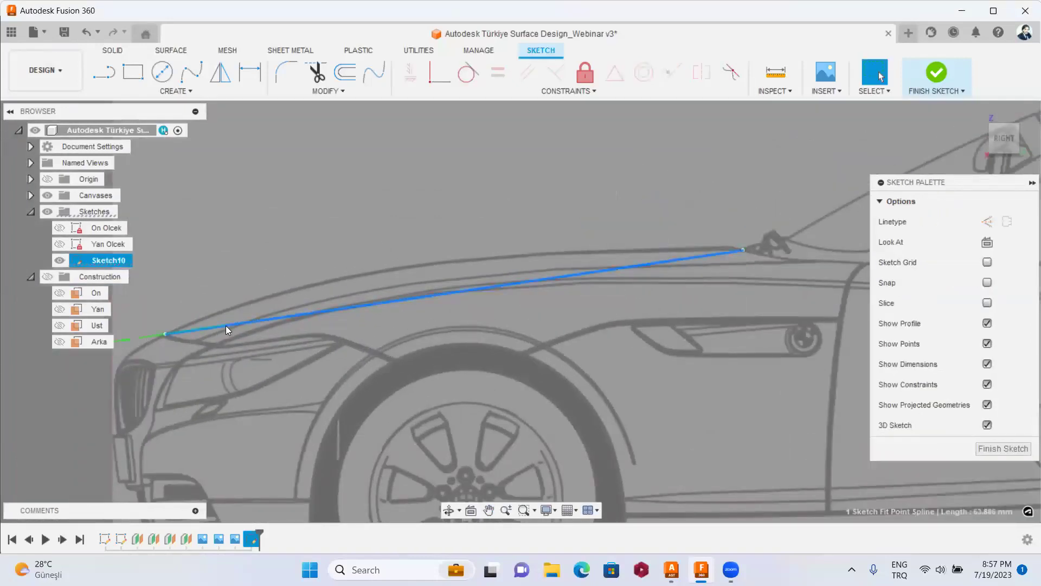
Activate the spline's front-end tangent handle and raise a fit point to bend the curve.
{"action": "left_click", "coordinate": [154, 334]}
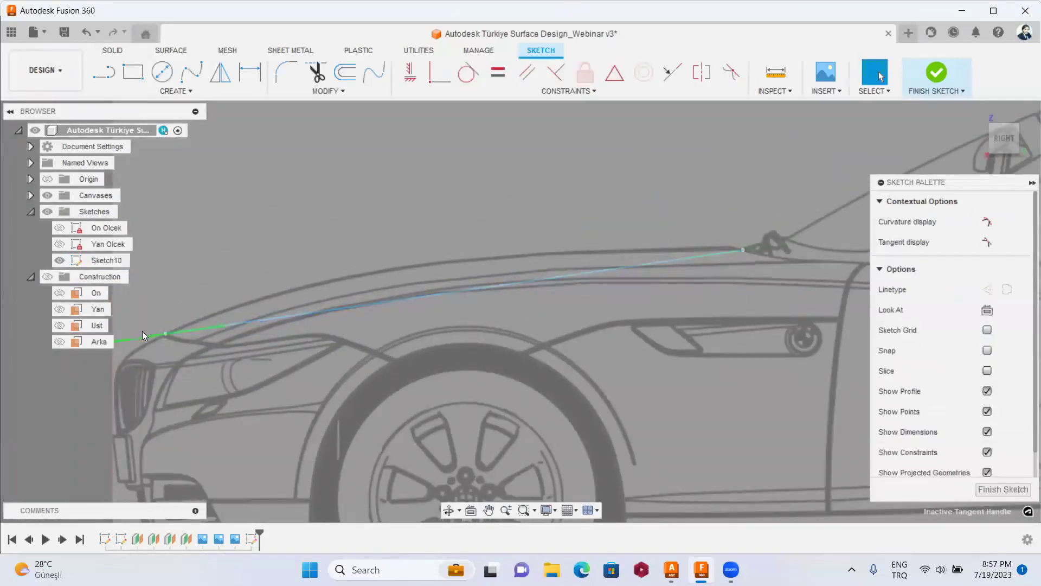
{"action": "right_click", "coordinate": [142, 335]}
{"action": "left_click", "coordinate": [141, 410]}
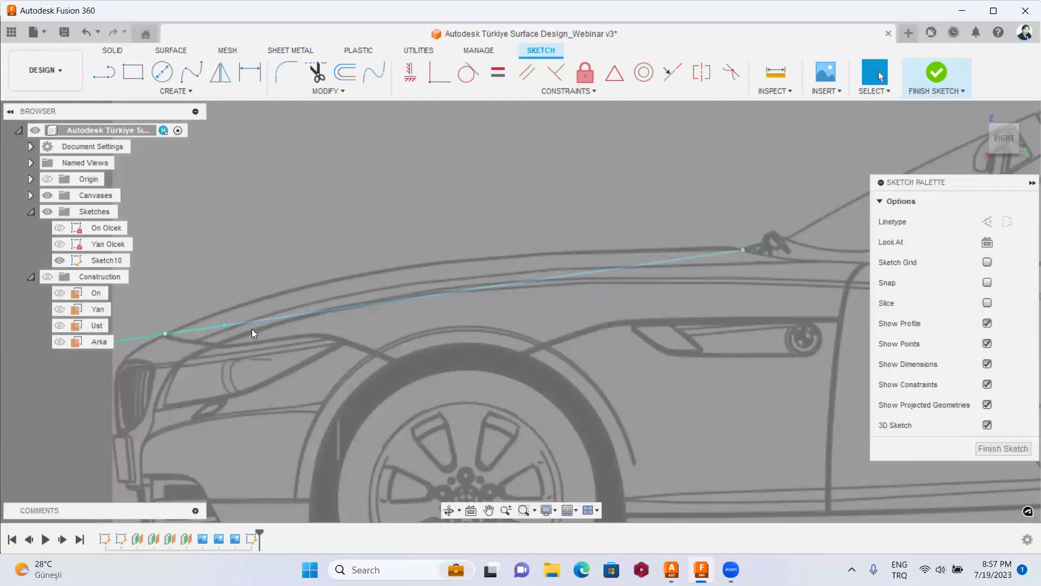
{"action": "right_click", "coordinate": [227, 324]}
{"action": "left_click", "coordinate": [200, 344]}
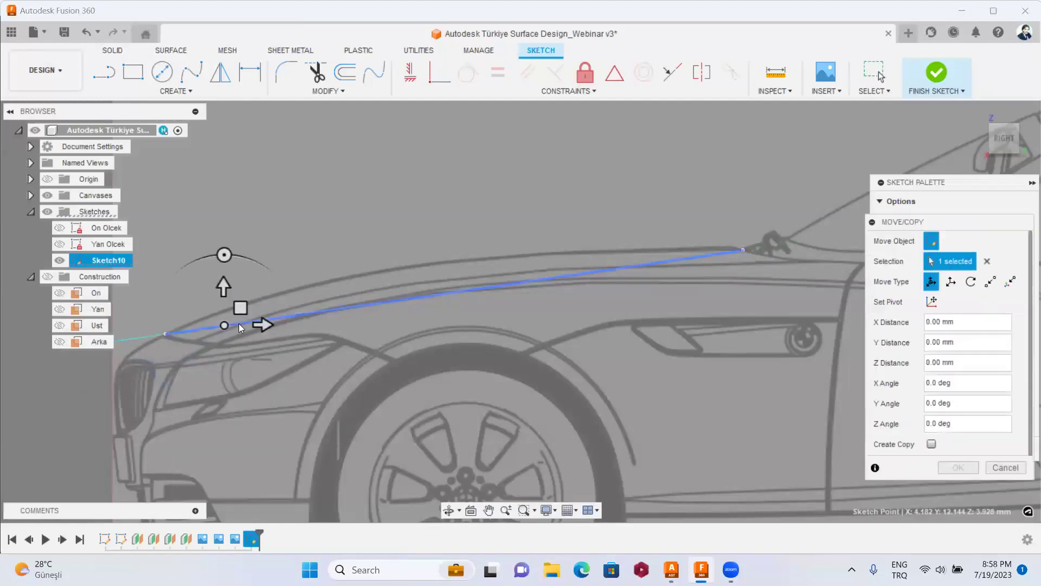
{"action": "scroll", "coordinate": [239, 323], "scroll_direction": "up", "scroll_amount": 3}
{"action": "left_click_drag", "start_coordinate": [244, 302], "coordinate": [241, 288]}
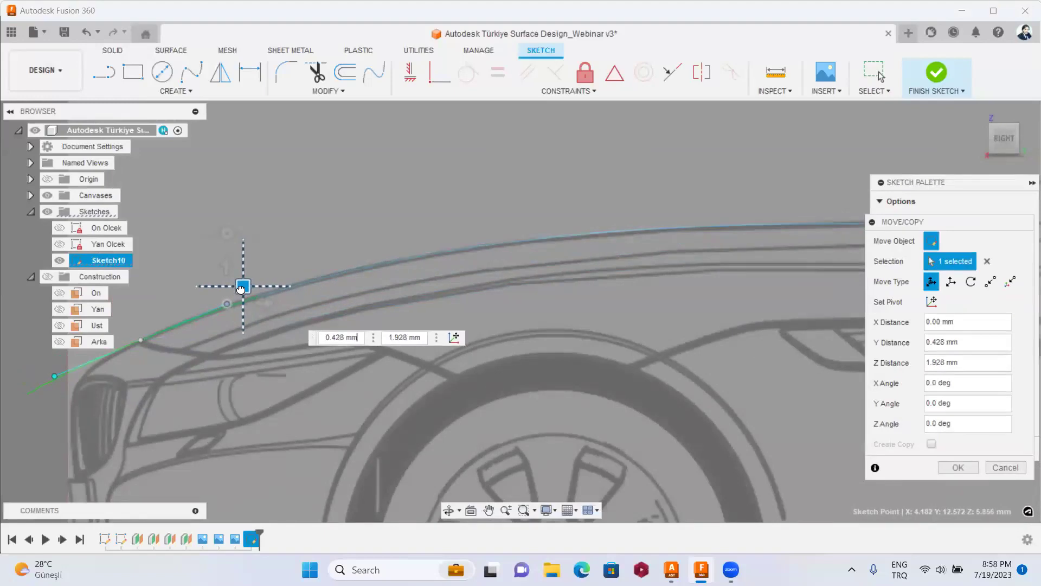
{"action": "scroll", "coordinate": [480, 286], "scroll_direction": "down", "scroll_amount": 3}
{"action": "scroll", "coordinate": [712, 258], "scroll_direction": "up", "scroll_amount": 3}
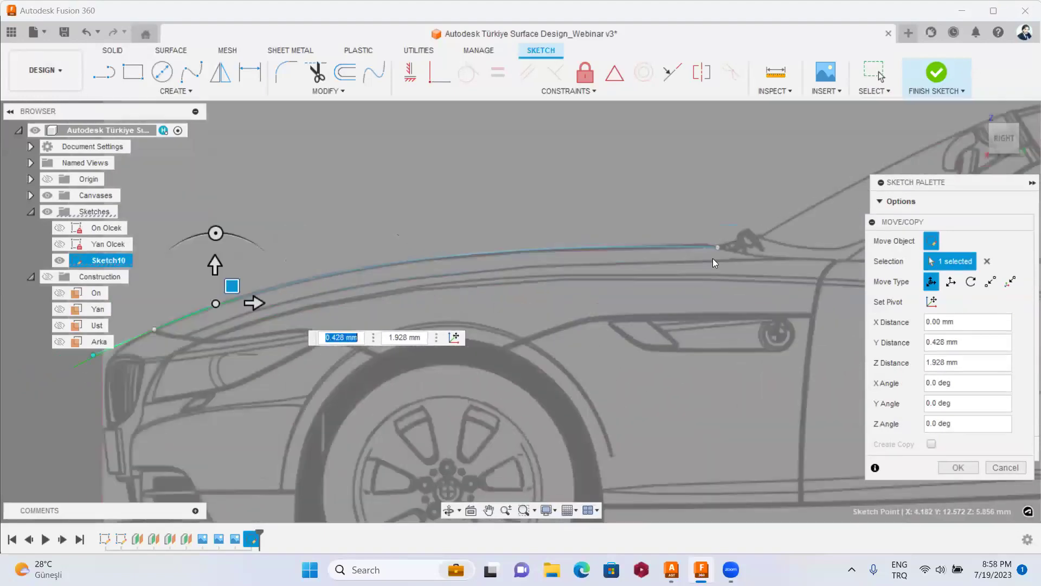
{"action": "scroll", "coordinate": [719, 242], "scroll_direction": "up", "scroll_amount": 3}
{"action": "scroll", "coordinate": [720, 245], "scroll_direction": "up", "scroll_amount": 2}
{"action": "scroll", "coordinate": [733, 245], "scroll_direction": "up", "scroll_amount": 2}
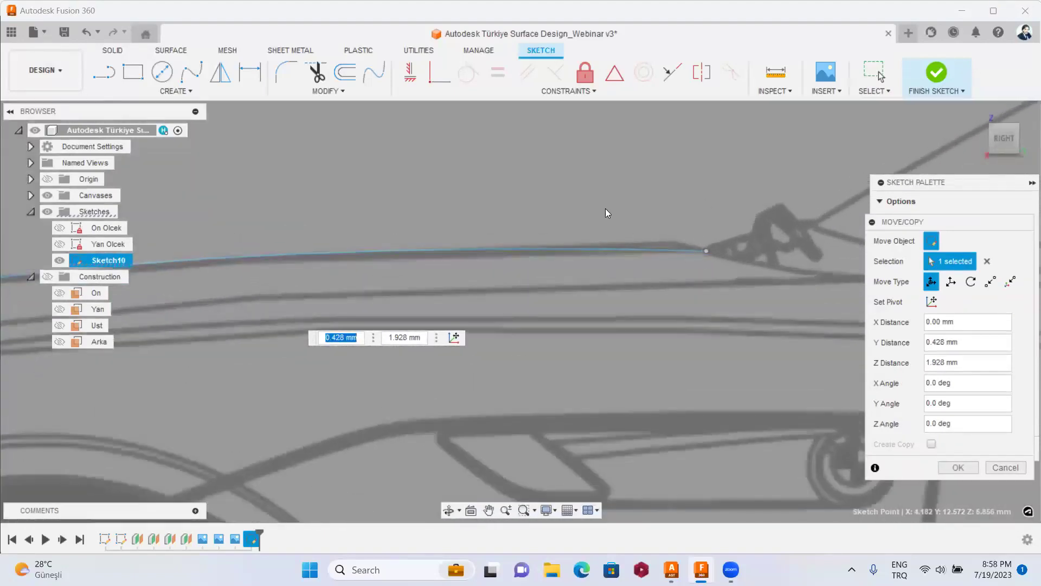
{"action": "right_click_drag", "start_coordinate": [605, 208], "coordinate": [645, 213]}
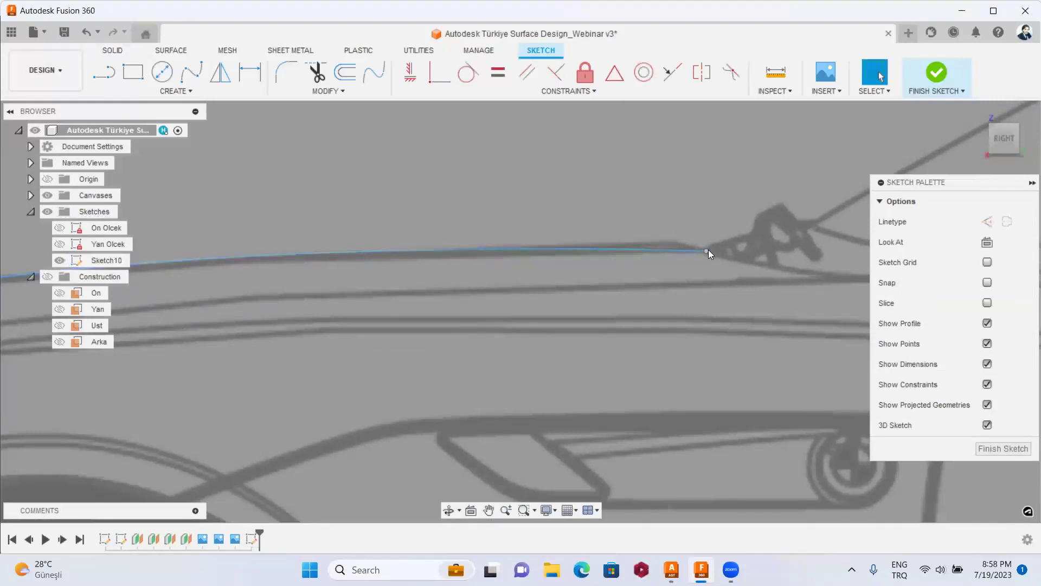
Enable the tangent handle at the hood curve's end, abandoning a whole-curve move.
{"action": "left_click", "coordinate": [688, 251]}
{"action": "right_click", "coordinate": [729, 250]}
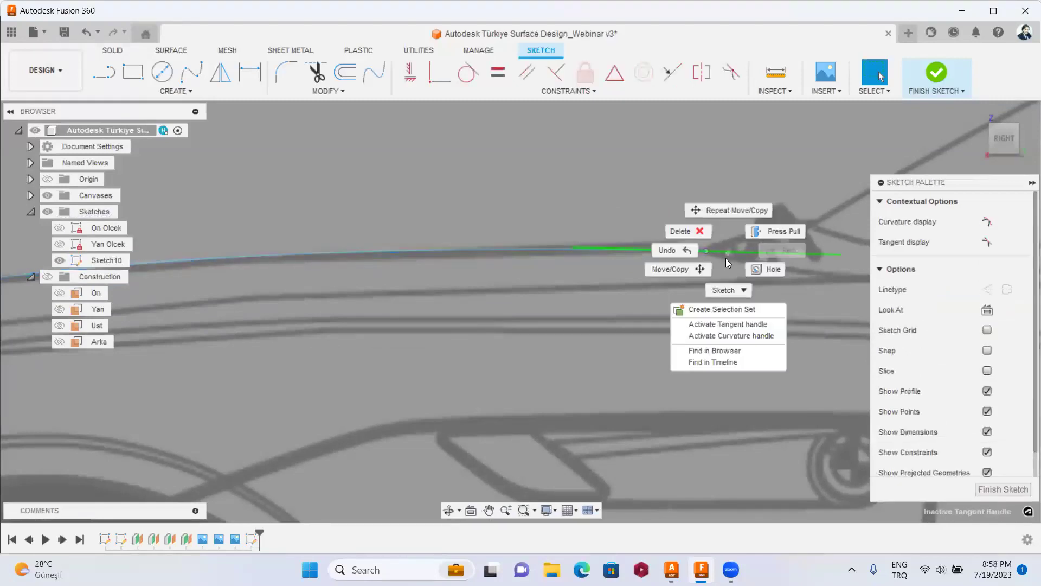
{"action": "left_click", "coordinate": [701, 271]}
{"action": "key", "text": "Escape"}
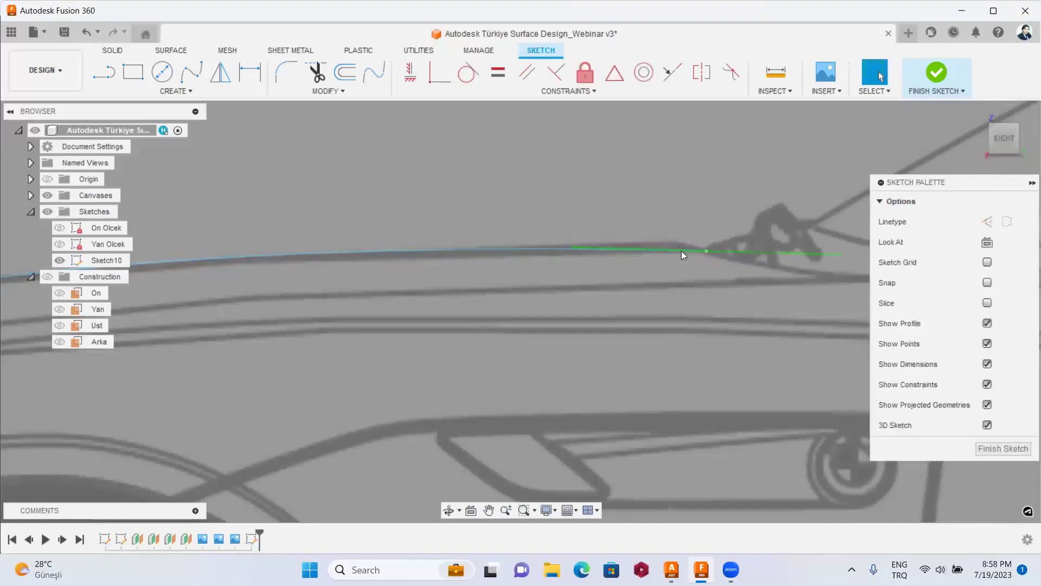
{"action": "left_click", "coordinate": [640, 253]}
{"action": "right_click", "coordinate": [640, 253]}
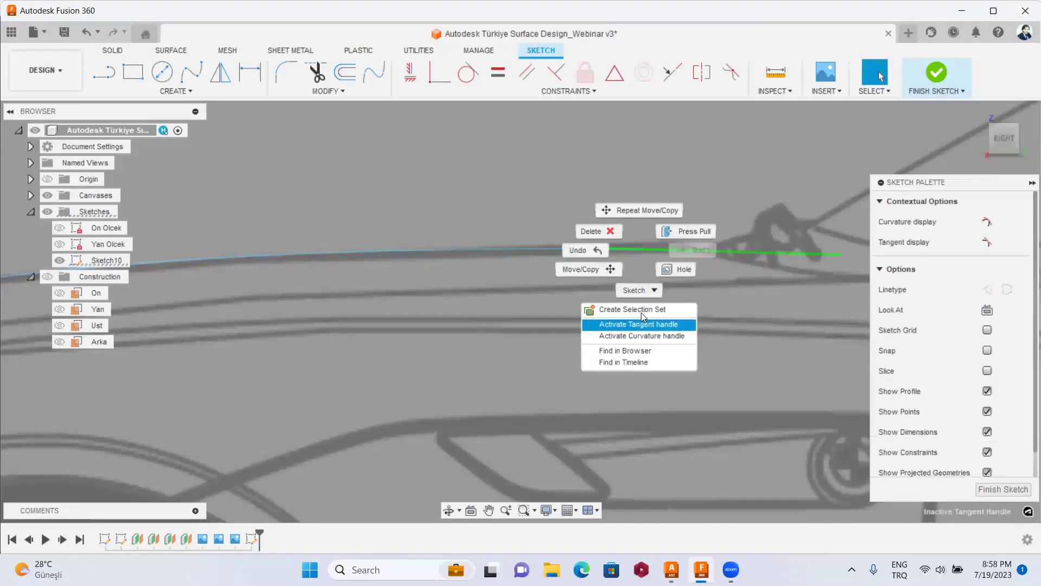
{"action": "left_click", "coordinate": [647, 323]}
Drop the curve's rear end point 0.11 mm onto the side-view reference line.
{"action": "left_click", "coordinate": [574, 249]}
{"action": "right_click", "coordinate": [574, 249]}
{"action": "left_click", "coordinate": [529, 264]}
{"action": "left_click_drag", "start_coordinate": [587, 242], "coordinate": [587, 246]}
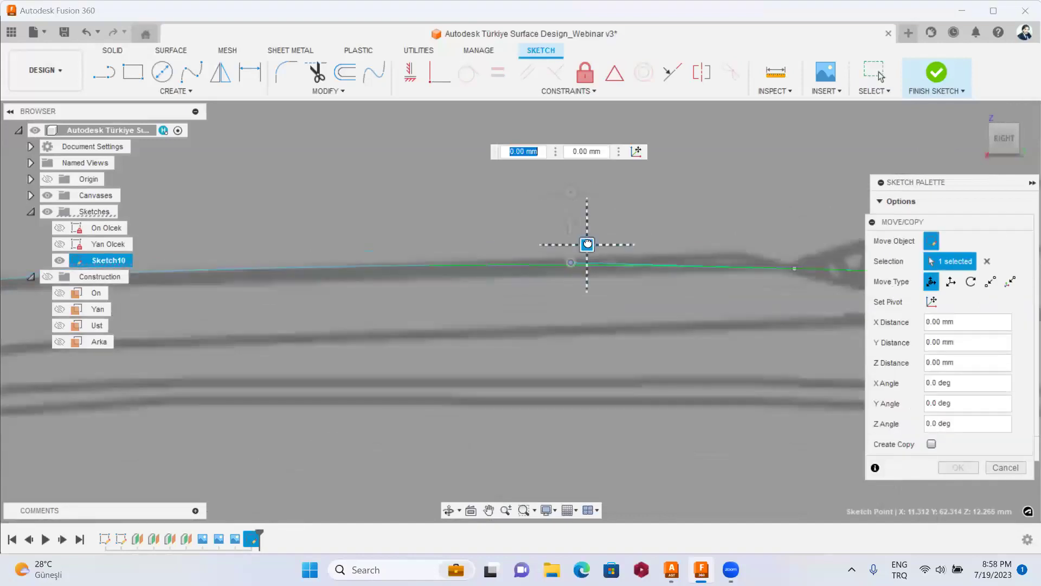
{"action": "right_click", "coordinate": [440, 203]}
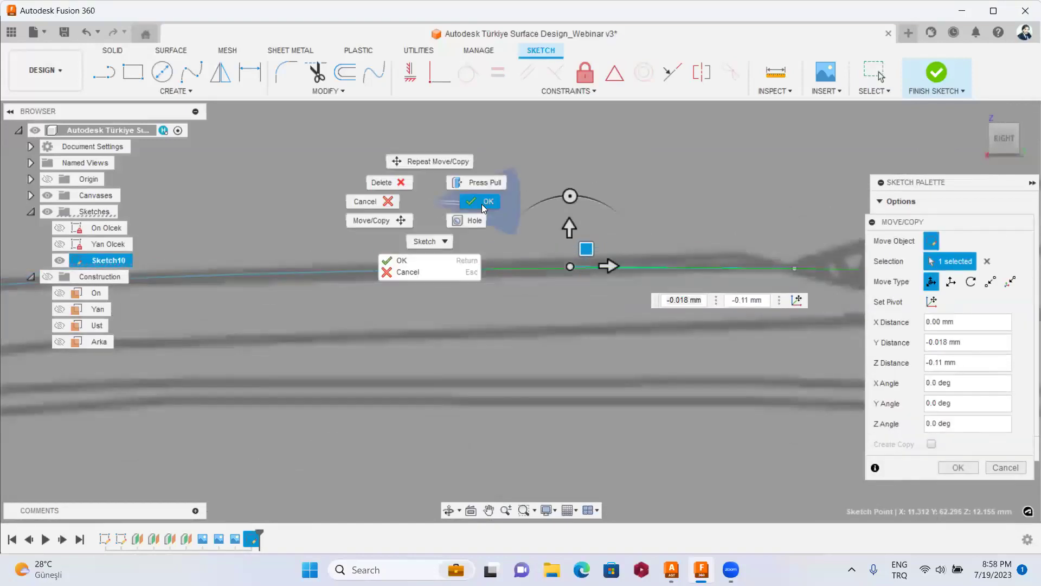
{"action": "left_click", "coordinate": [498, 203]}
{"action": "scroll", "coordinate": [502, 205], "scroll_direction": "down", "scroll_amount": 5}
{"action": "scroll", "coordinate": [504, 208], "scroll_direction": "down", "scroll_amount": 3}
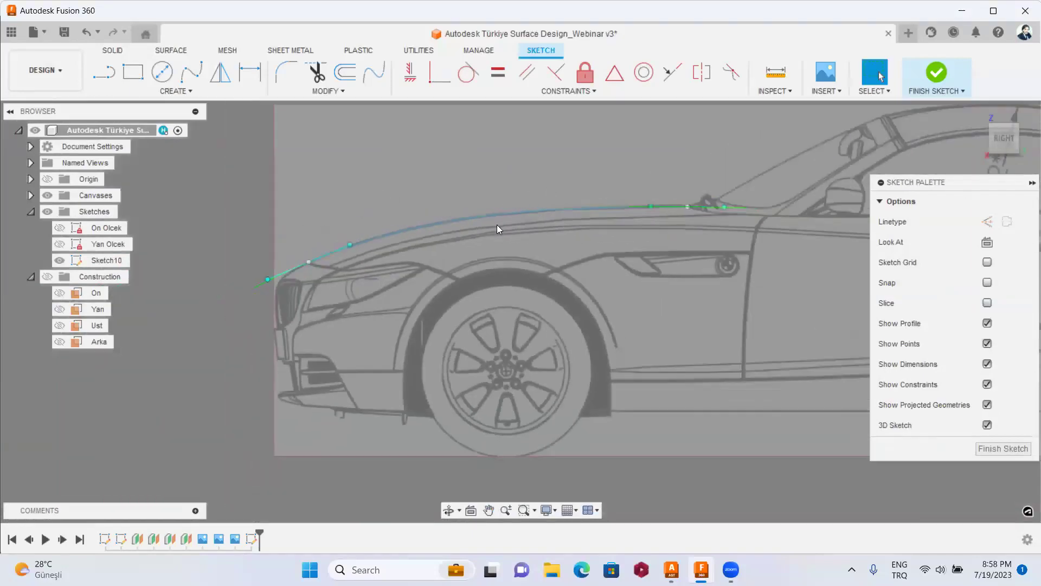
{"action": "scroll", "coordinate": [648, 197], "scroll_direction": "up", "scroll_amount": 2}
{"action": "scroll", "coordinate": [442, 211], "scroll_direction": "down", "scroll_amount": 2}
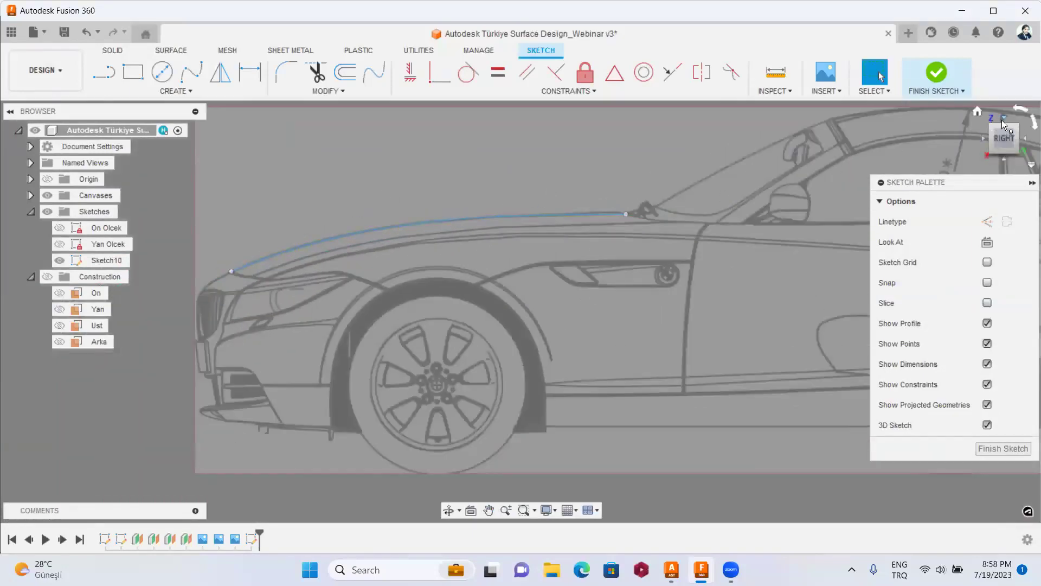
{"action": "left_click_drag", "start_coordinate": [1001, 120], "coordinate": [1010, 122]}
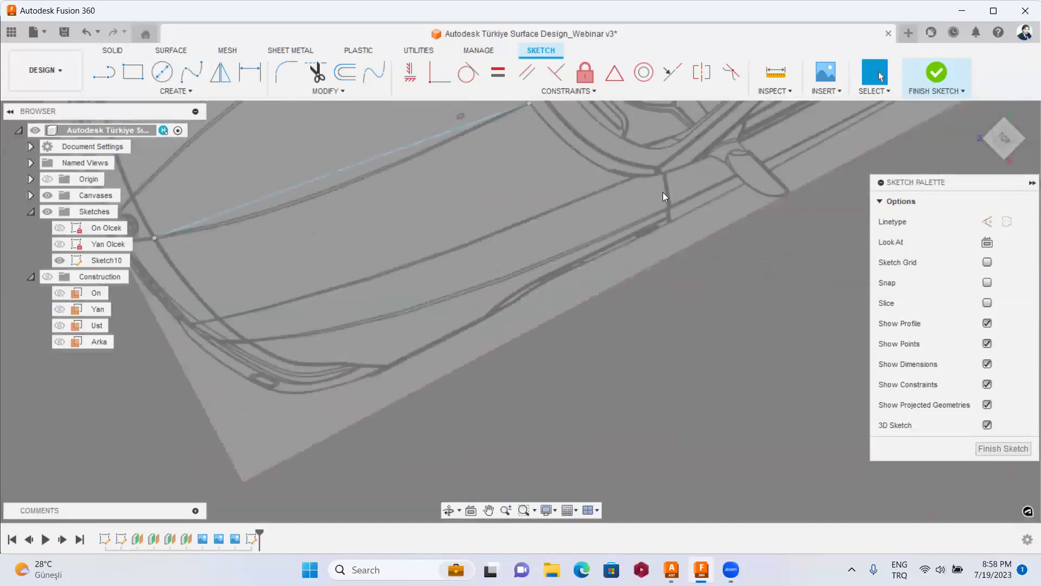
In Top view, move the hood curve's lower fit point onto the reference hood line.
{"action": "scroll", "coordinate": [488, 273], "scroll_direction": "down", "scroll_amount": 4}
{"action": "scroll", "coordinate": [477, 369], "scroll_direction": "up", "scroll_amount": 2}
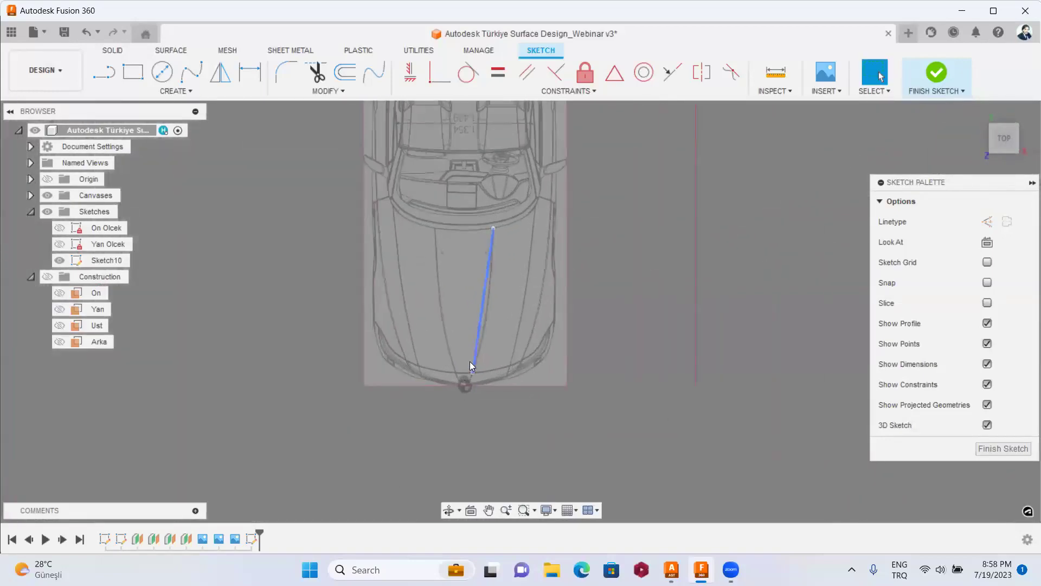
{"action": "scroll", "coordinate": [471, 366], "scroll_direction": "up", "scroll_amount": 3}
{"action": "scroll", "coordinate": [473, 375], "scroll_direction": "up", "scroll_amount": 2}
{"action": "left_click", "coordinate": [465, 402]}
{"action": "key", "text": "Return"}
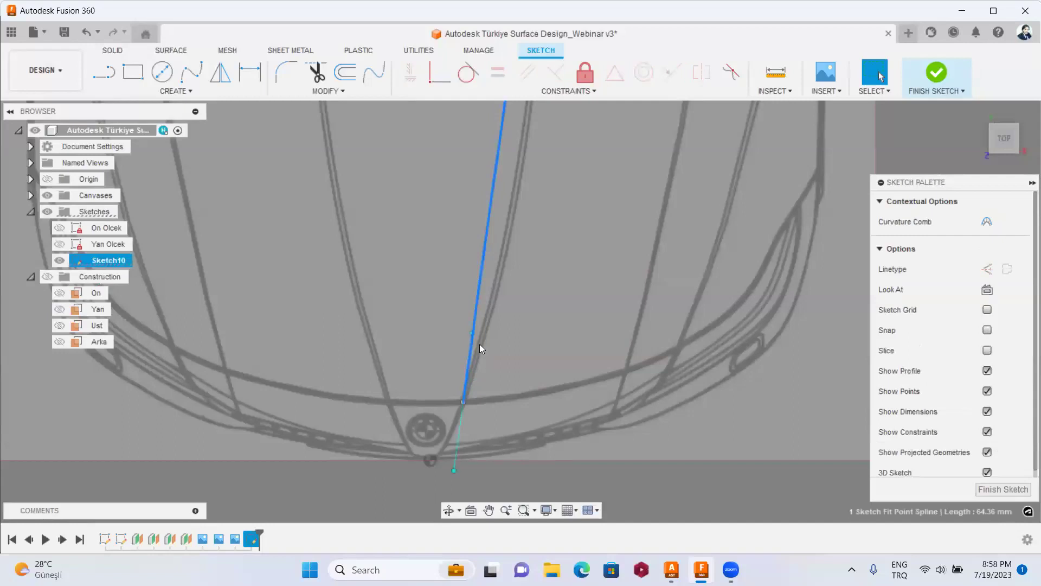
{"action": "left_click", "coordinate": [477, 334]}
{"action": "right_click", "coordinate": [478, 334]}
{"action": "left_click", "coordinate": [421, 352]}
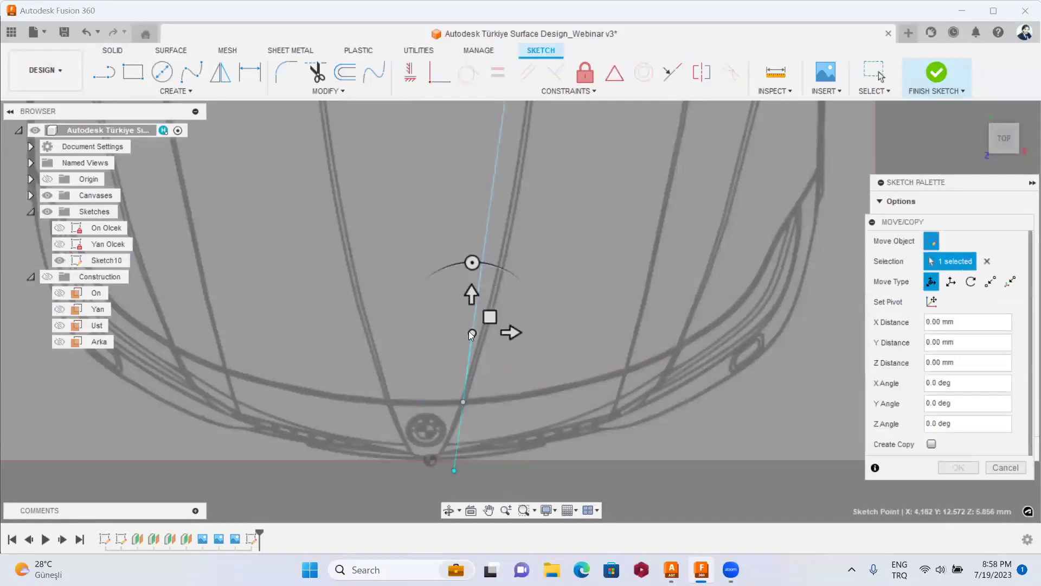
{"action": "scroll", "coordinate": [471, 335], "scroll_direction": "up", "scroll_amount": 2}
{"action": "left_click_drag", "start_coordinate": [490, 303], "coordinate": [516, 316]}
{"action": "right_click", "coordinate": [600, 261]}
{"action": "left_click", "coordinate": [564, 318]}
Nudge the upper fit point 0.558 mm and -0.93 mm onto the hood centreline.
{"action": "scroll", "coordinate": [588, 251], "scroll_direction": "down", "scroll_amount": 5}
{"action": "scroll", "coordinate": [602, 174], "scroll_direction": "up", "scroll_amount": 3}
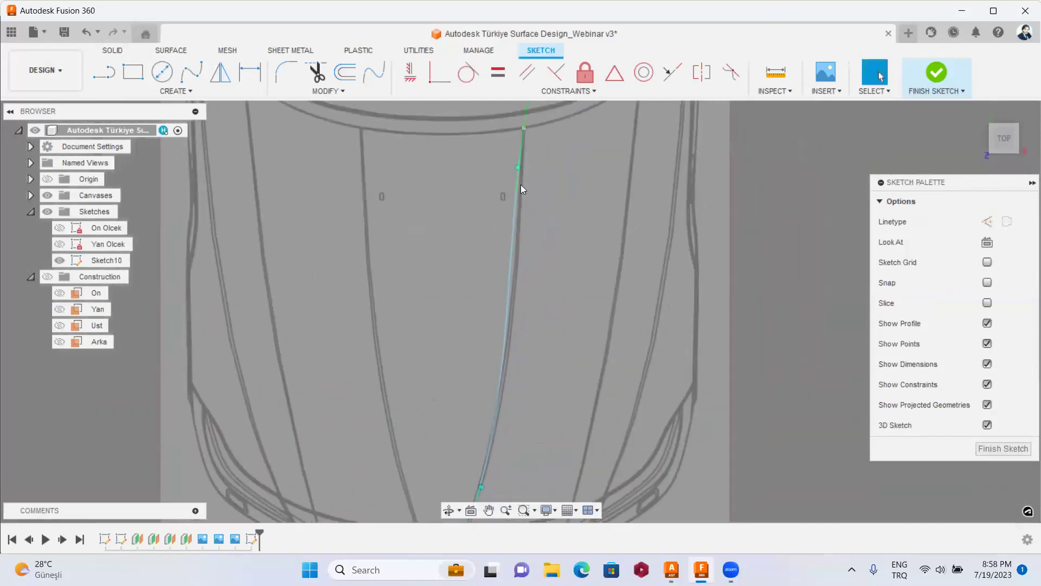
{"action": "scroll", "coordinate": [521, 188], "scroll_direction": "up", "scroll_amount": 3}
{"action": "left_click", "coordinate": [509, 255]}
{"action": "right_click", "coordinate": [510, 255]}
{"action": "left_click", "coordinate": [485, 275]}
{"action": "left_click_drag", "start_coordinate": [529, 236], "coordinate": [533, 248]}
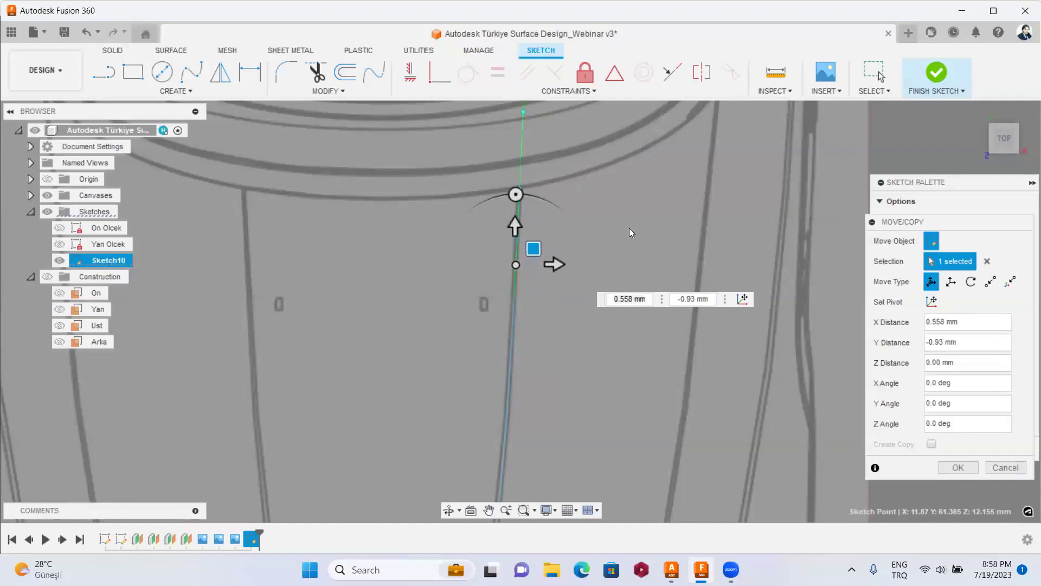
{"action": "right_click", "coordinate": [680, 227]}
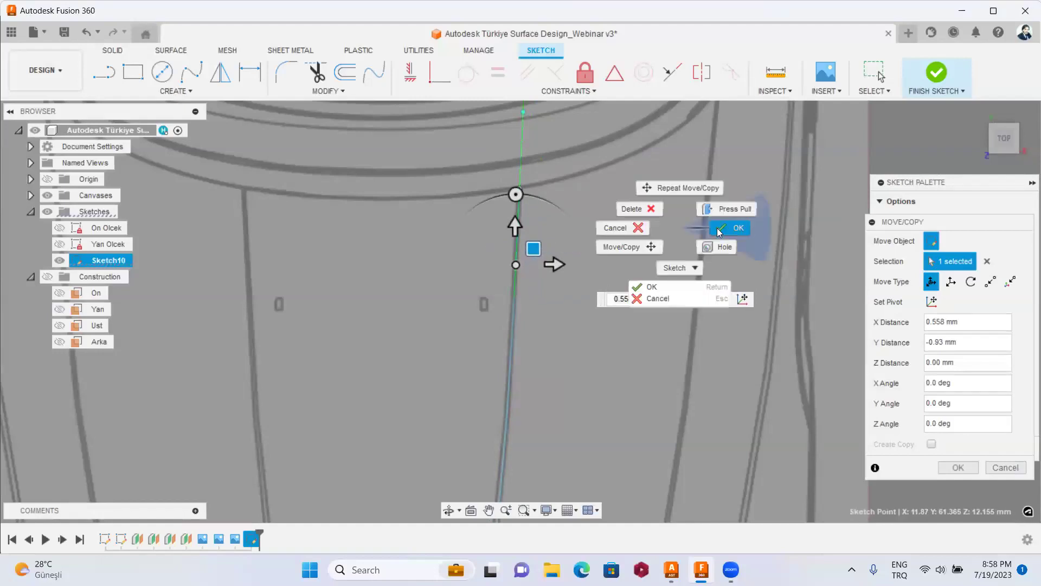
{"action": "left_click", "coordinate": [716, 226]}
{"action": "scroll", "coordinate": [530, 219], "scroll_direction": "down", "scroll_amount": 2}
{"action": "scroll", "coordinate": [530, 220], "scroll_direction": "down", "scroll_amount": 3}
{"action": "scroll", "coordinate": [519, 310], "scroll_direction": "up", "scroll_amount": 2}
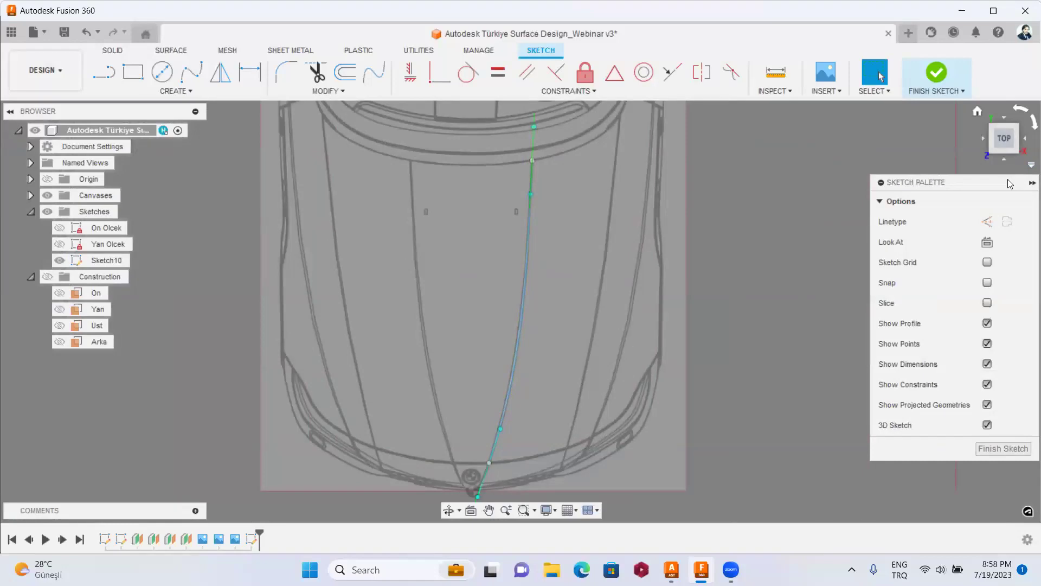
{"action": "left_click", "coordinate": [1003, 161]}
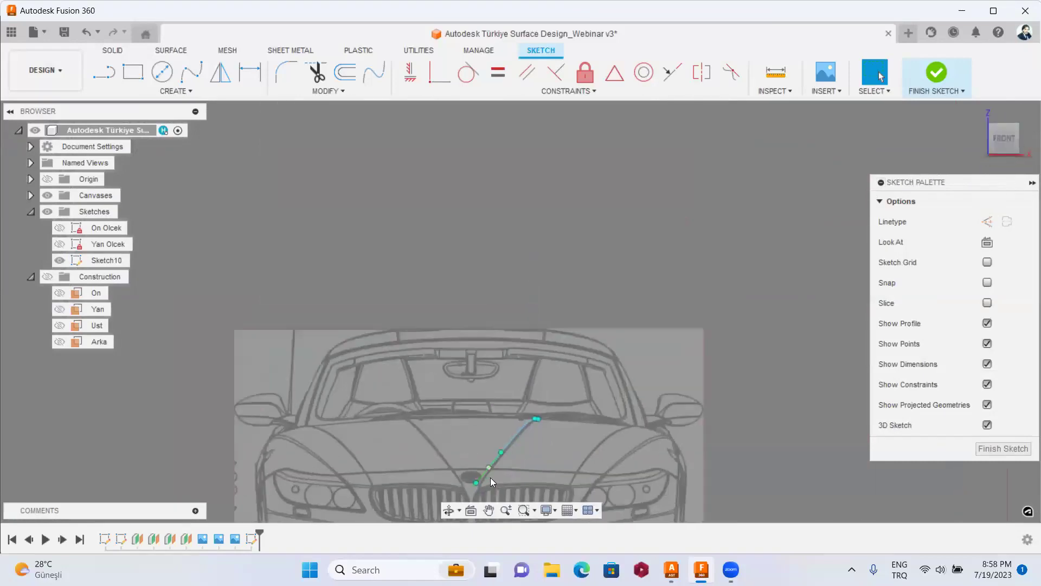
In Front view, move the fit point near the grille onto the front reference line.
{"action": "scroll", "coordinate": [491, 477], "scroll_direction": "up", "scroll_amount": 3}
{"action": "scroll", "coordinate": [496, 458], "scroll_direction": "up", "scroll_amount": 2}
{"action": "scroll", "coordinate": [567, 402], "scroll_direction": "up", "scroll_amount": 2}
{"action": "scroll", "coordinate": [527, 367], "scroll_direction": "up", "scroll_amount": 1}
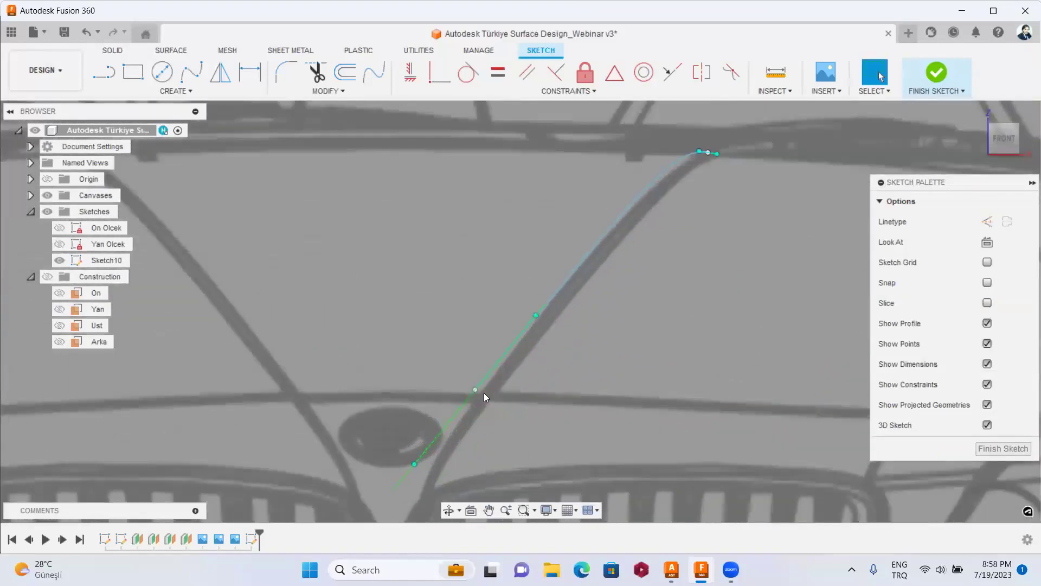
{"action": "right_click", "coordinate": [478, 387]}
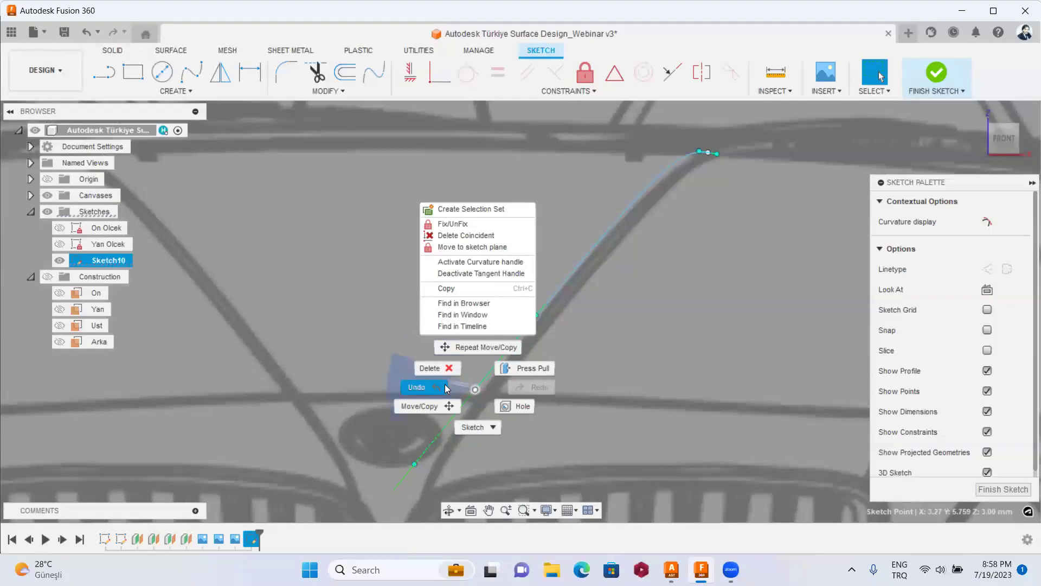
{"action": "left_click", "coordinate": [442, 405]}
{"action": "scroll", "coordinate": [479, 382], "scroll_direction": "up", "scroll_amount": 2}
{"action": "left_click_drag", "start_coordinate": [488, 398], "coordinate": [505, 385]}
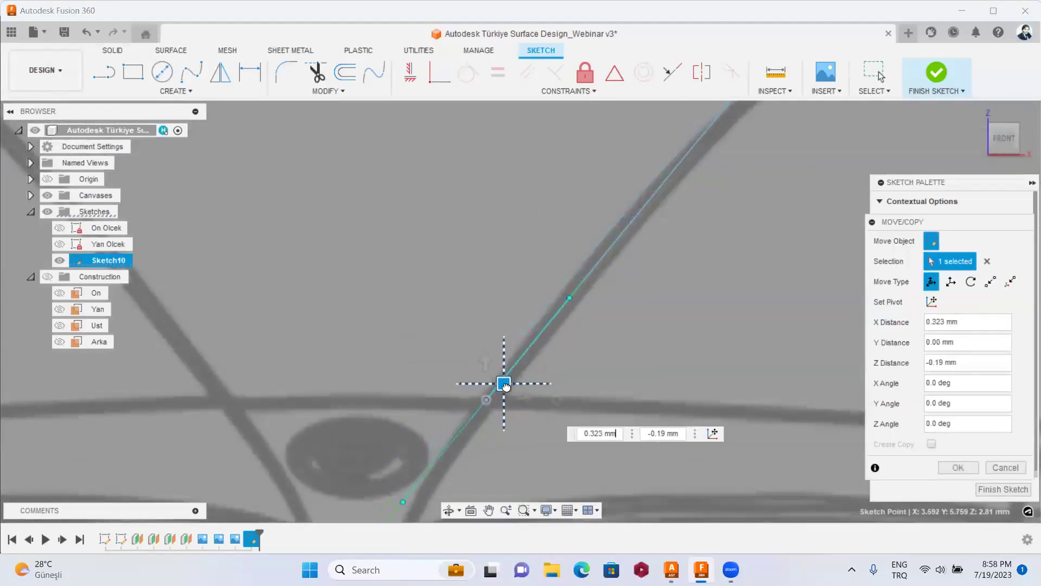
{"action": "right_click", "coordinate": [506, 385]}
{"action": "left_click", "coordinate": [413, 386]}
Lower the hood spline's top end point onto the front reference line.
{"action": "scroll", "coordinate": [437, 293], "scroll_direction": "down", "scroll_amount": 3}
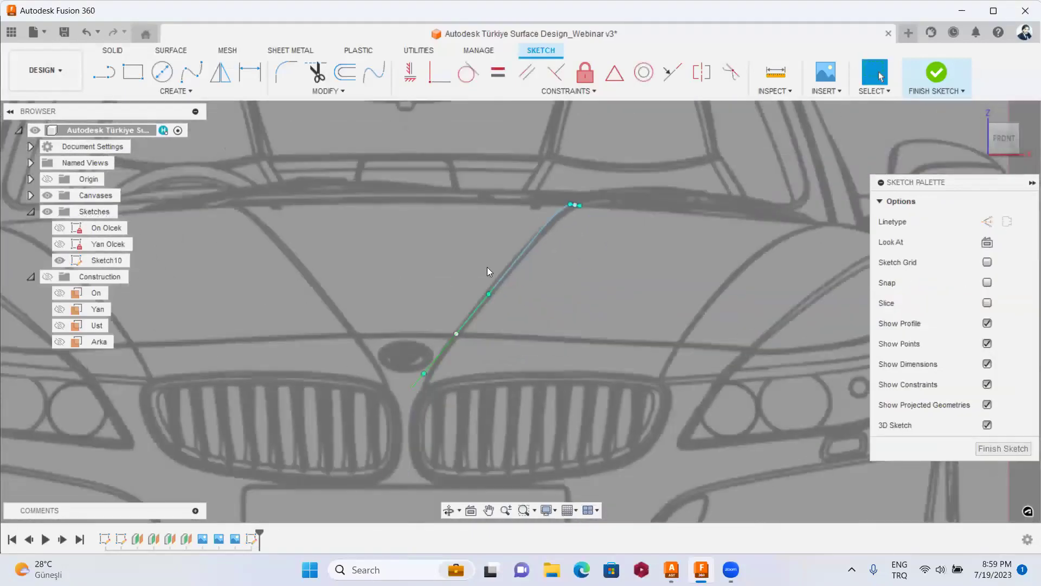
{"action": "scroll", "coordinate": [594, 181], "scroll_direction": "up", "scroll_amount": 3}
{"action": "scroll", "coordinate": [594, 181], "scroll_direction": "up", "scroll_amount": 3}
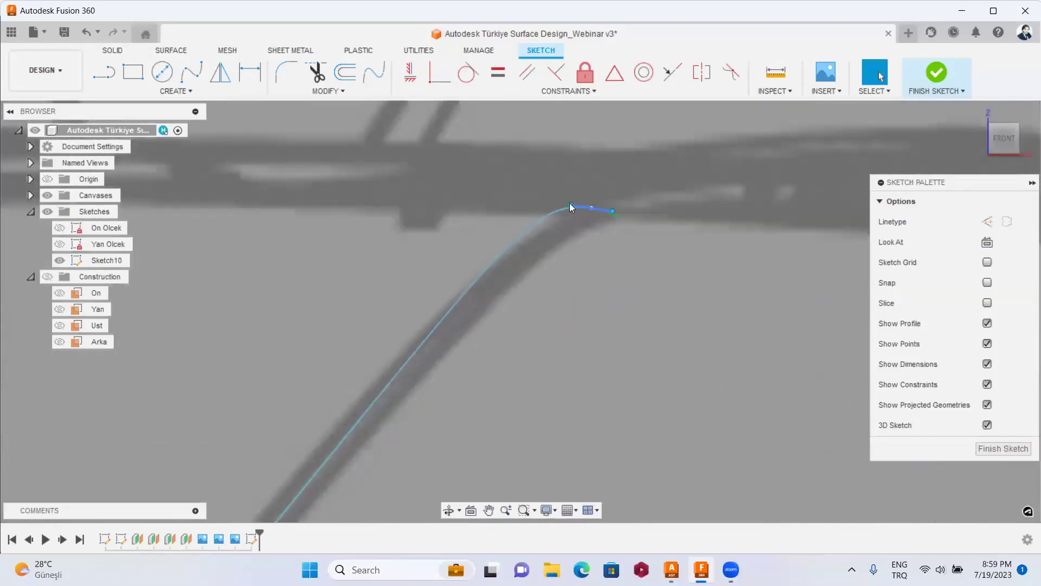
{"action": "left_click", "coordinate": [571, 206]}
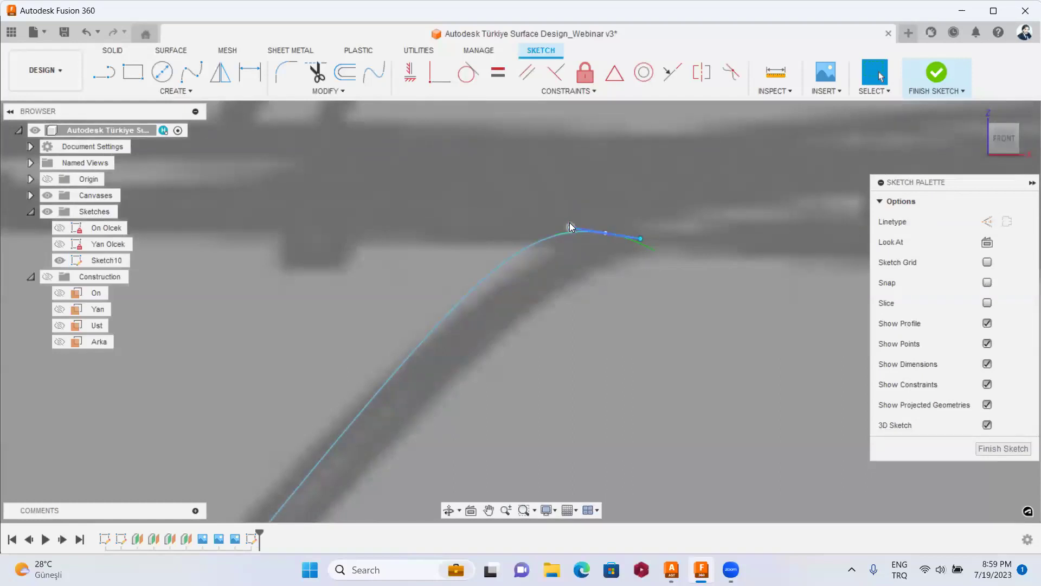
{"action": "left_click", "coordinate": [571, 227]}
{"action": "right_click", "coordinate": [570, 227]}
{"action": "left_click", "coordinate": [529, 241]}
{"action": "left_click_drag", "start_coordinate": [588, 214], "coordinate": [590, 226]}
{"action": "right_click", "coordinate": [474, 210]}
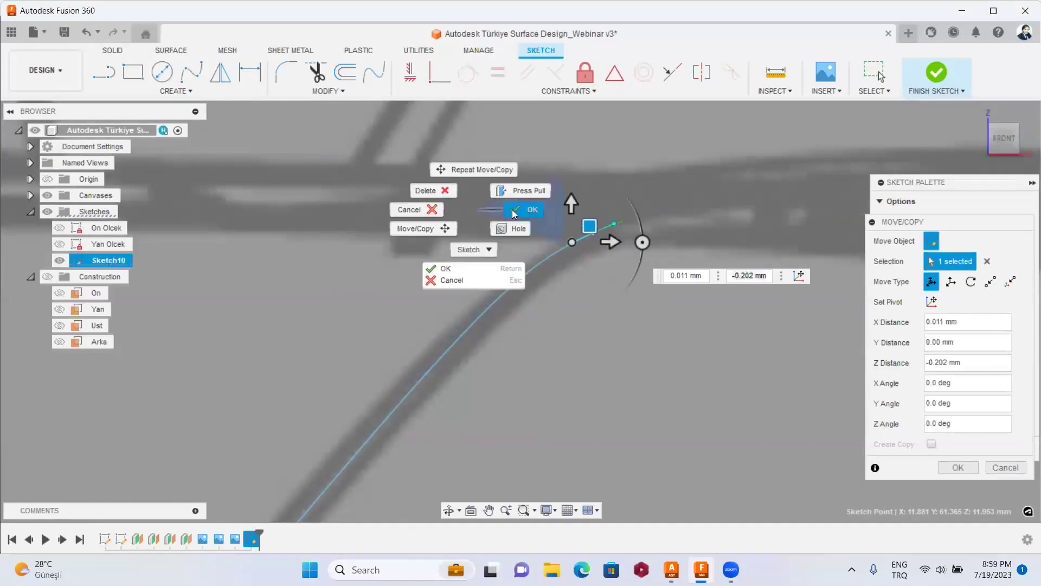
{"action": "left_click", "coordinate": [510, 208]}
Check the spline in the right side and top views, panning to the car's front.
{"action": "scroll", "coordinate": [490, 278], "scroll_direction": "down", "scroll_amount": 3}
{"action": "scroll", "coordinate": [608, 258], "scroll_direction": "down", "scroll_amount": 3}
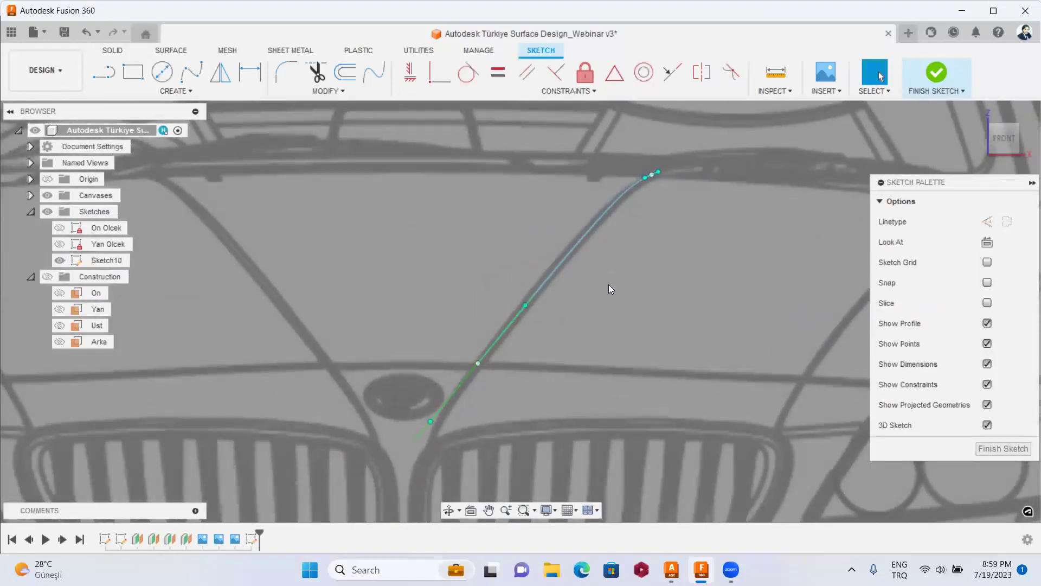
{"action": "left_click", "coordinate": [1030, 139]}
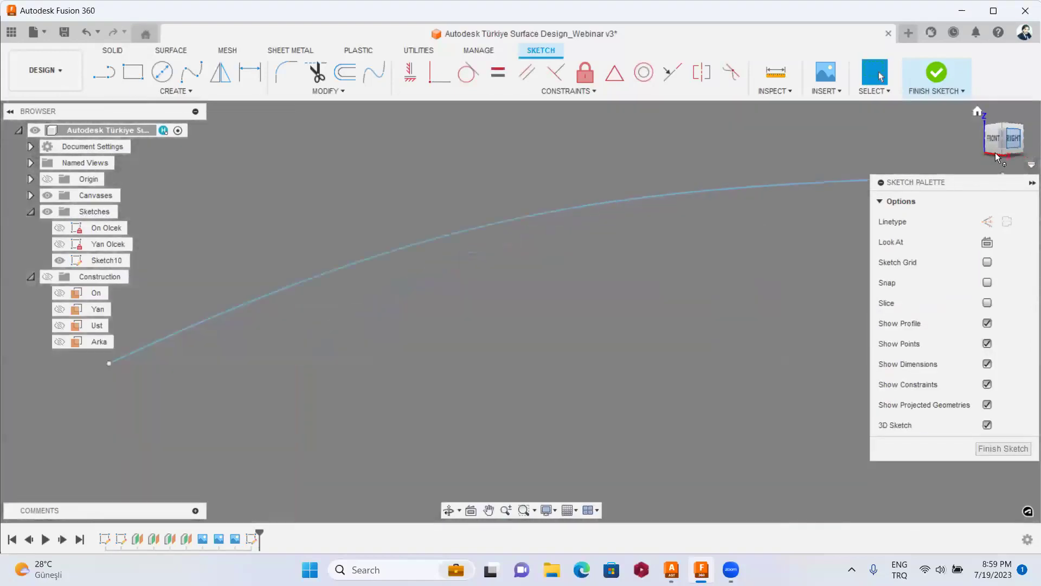
{"action": "scroll", "coordinate": [702, 240], "scroll_direction": "down", "scroll_amount": 3}
{"action": "scroll", "coordinate": [491, 430], "scroll_direction": "down", "scroll_amount": 2}
{"action": "scroll", "coordinate": [638, 375], "scroll_direction": "up", "scroll_amount": 2}
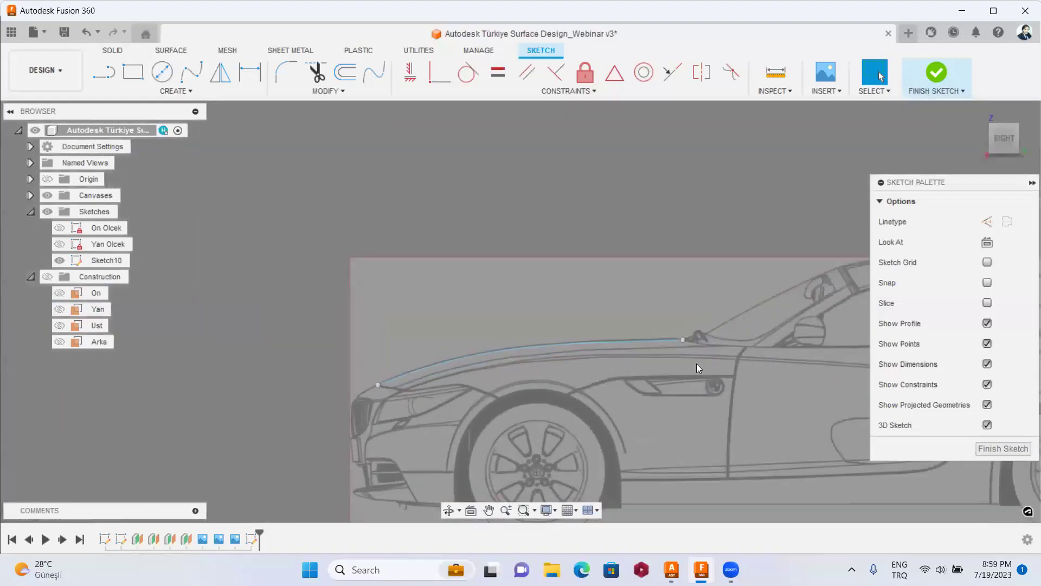
{"action": "mouse_move", "coordinate": [1004, 138]}
{"action": "left_click", "coordinate": [1000, 118]}
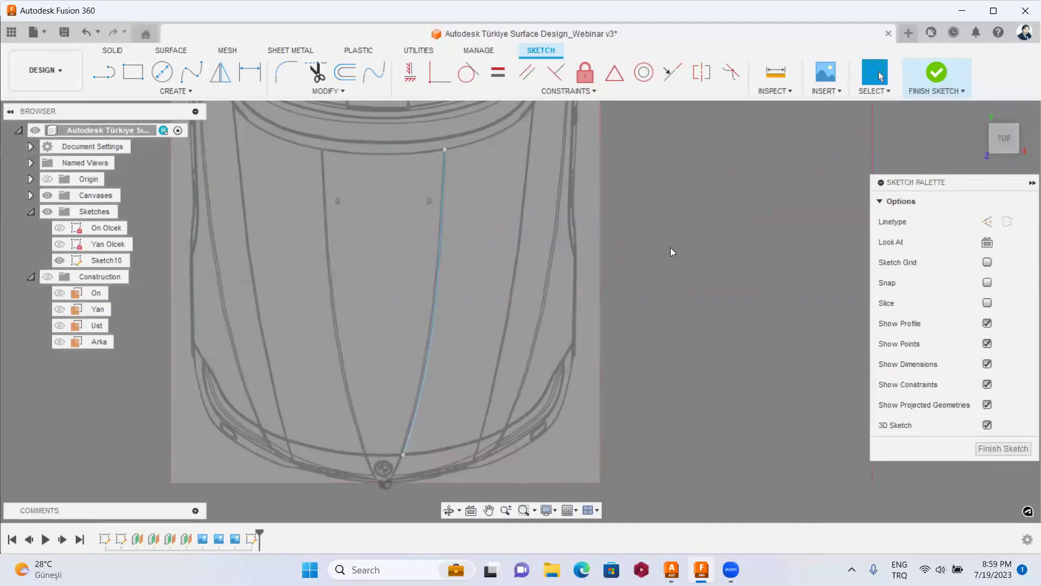
{"action": "scroll", "coordinate": [515, 254], "scroll_direction": "up", "scroll_amount": 2}
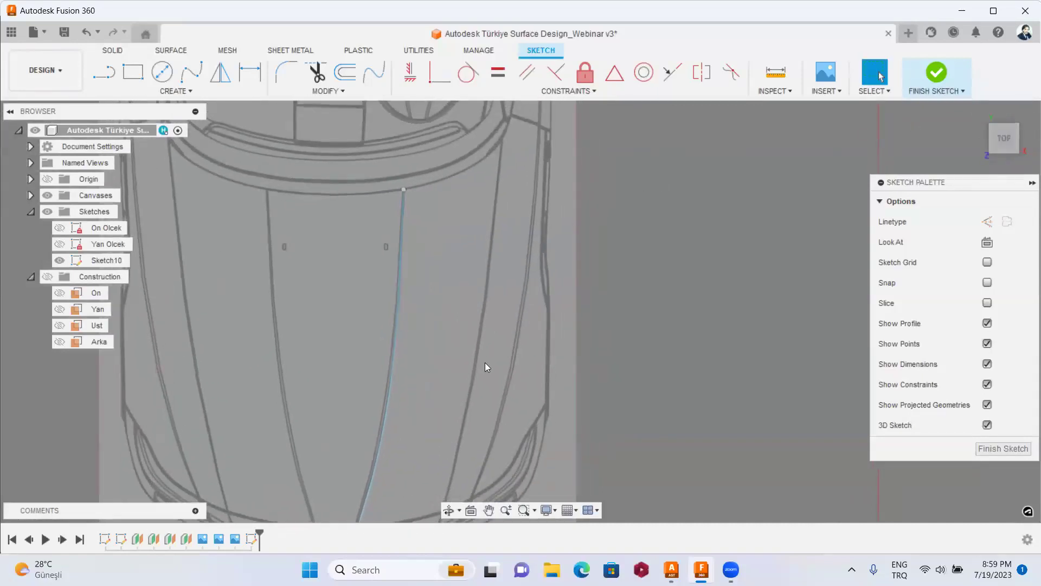
{"action": "middle_click_drag", "start_coordinate": [537, 280], "coordinate": [381, 203]}
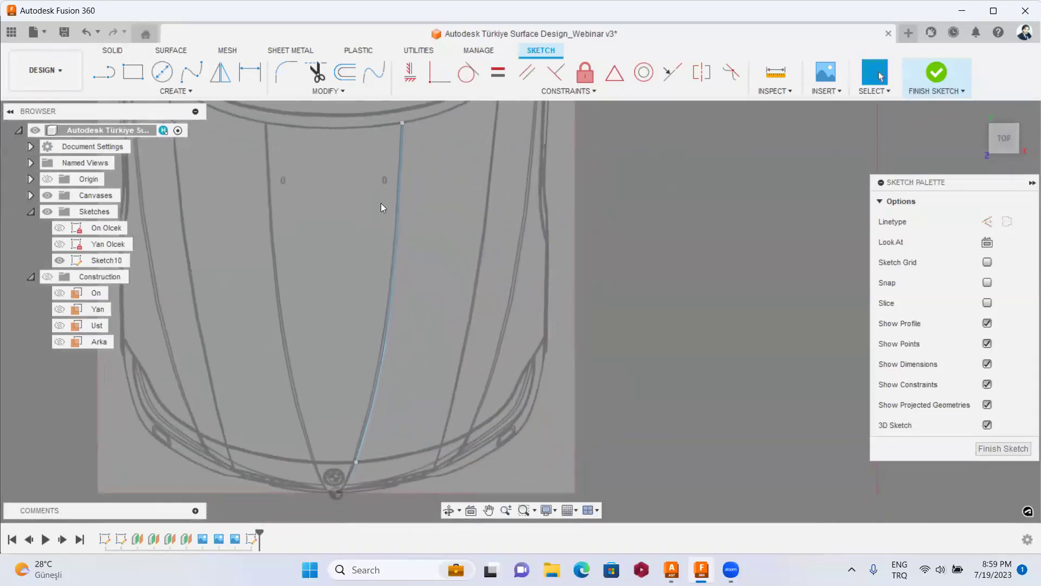
Draw a fit point spline from the existing curve's endpoint along the right hood crease.
{"action": "left_click", "coordinate": [191, 71]}
{"action": "left_click", "coordinate": [356, 462]}
{"action": "scroll", "coordinate": [412, 467], "scroll_direction": "up", "scroll_amount": 2}
{"action": "middle_click_drag", "start_coordinate": [328, 500], "coordinate": [389, 402]}
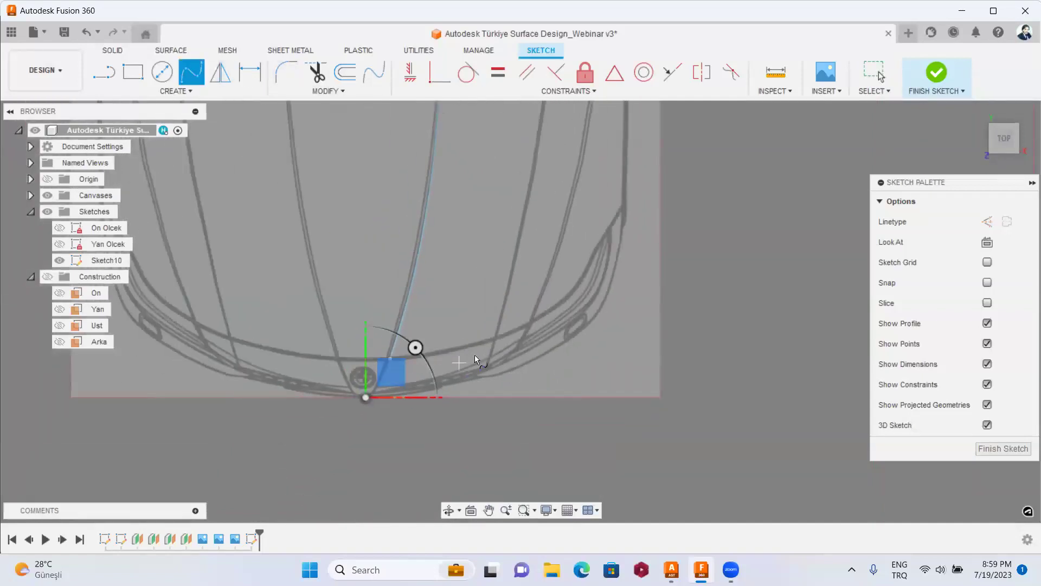
{"action": "scroll", "coordinate": [490, 343], "scroll_direction": "up", "scroll_amount": 1}
{"action": "scroll", "coordinate": [490, 343], "scroll_direction": "up", "scroll_amount": 2}
{"action": "scroll", "coordinate": [490, 343], "scroll_direction": "up", "scroll_amount": 2}
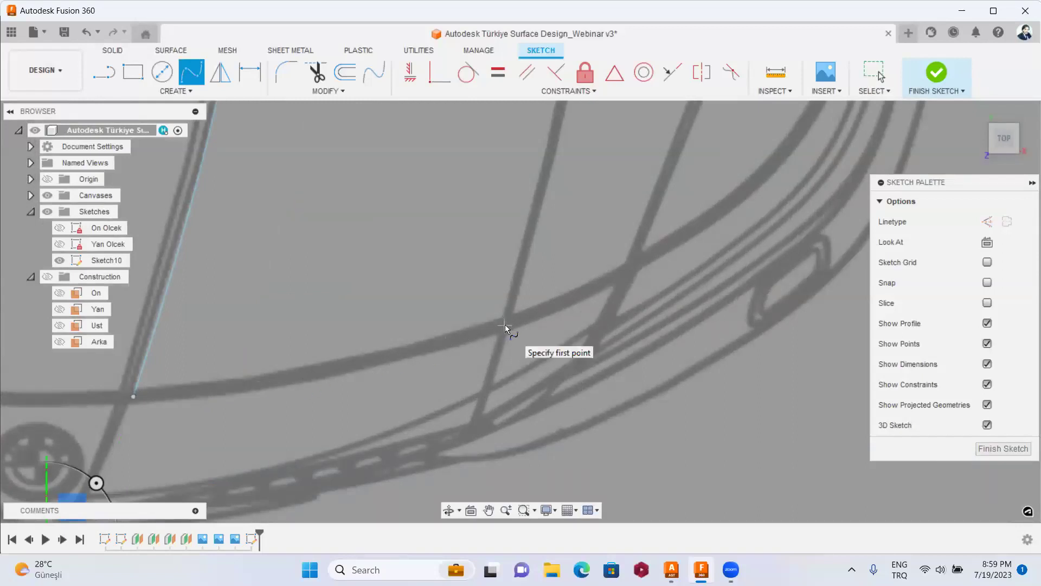
{"action": "scroll", "coordinate": [505, 324], "scroll_direction": "down", "scroll_amount": 3}
{"action": "scroll", "coordinate": [558, 194], "scroll_direction": "down", "scroll_amount": 2}
{"action": "scroll", "coordinate": [509, 219], "scroll_direction": "up", "scroll_amount": 4}
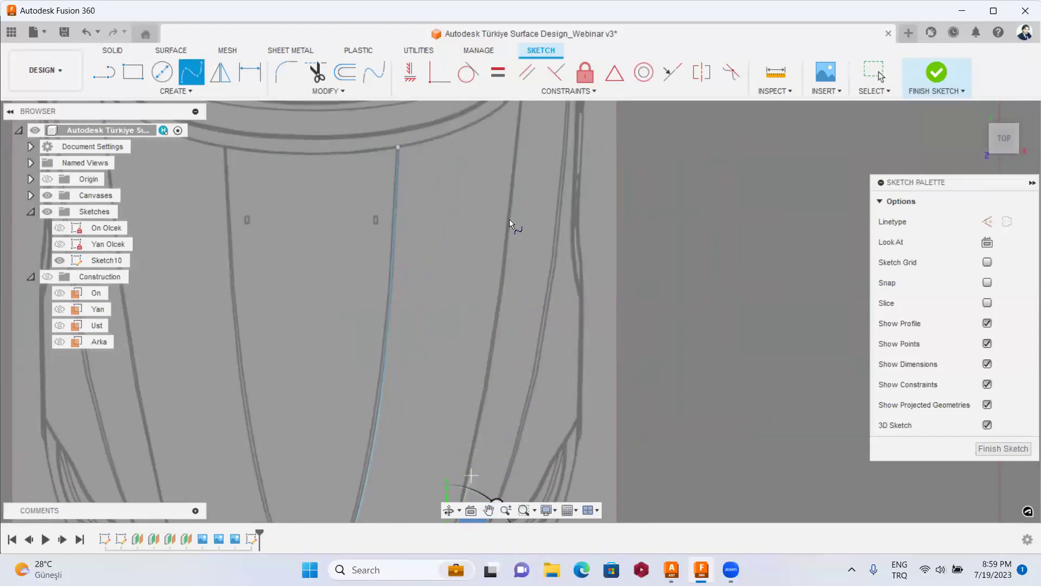
{"action": "scroll", "coordinate": [510, 219], "scroll_direction": "down", "scroll_amount": 2}
{"action": "scroll", "coordinate": [506, 260], "scroll_direction": "up", "scroll_amount": 3}
{"action": "scroll", "coordinate": [500, 239], "scroll_direction": "up", "scroll_amount": 3}
{"action": "scroll", "coordinate": [483, 223], "scroll_direction": "up", "scroll_amount": 2}
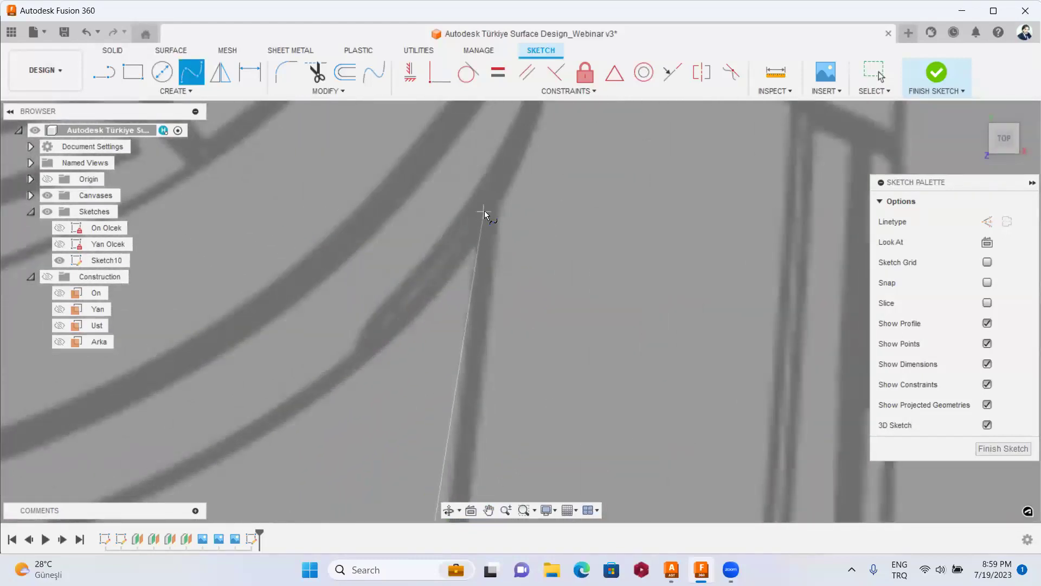
{"action": "right_click", "coordinate": [484, 210]}
{"action": "left_click", "coordinate": [521, 215]}
Zoom in and select a fit point on the new 69.802 mm hood spline.
{"action": "scroll", "coordinate": [586, 265], "scroll_direction": "down", "scroll_amount": 2}
{"action": "scroll", "coordinate": [594, 274], "scroll_direction": "down", "scroll_amount": 2}
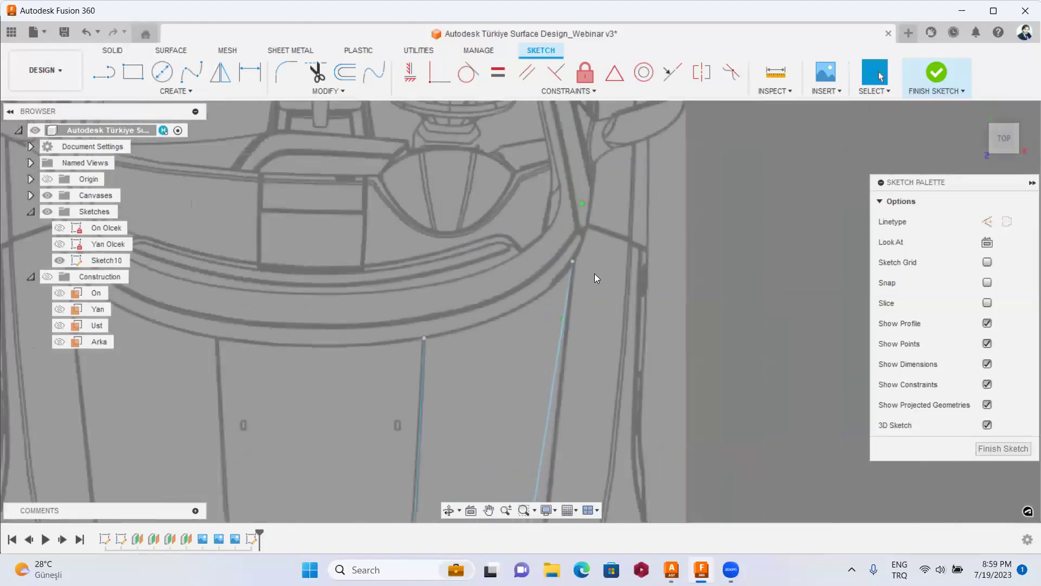
{"action": "scroll", "coordinate": [594, 274], "scroll_direction": "down", "scroll_amount": 3}
{"action": "scroll", "coordinate": [661, 383], "scroll_direction": "up", "scroll_amount": 1}
{"action": "scroll", "coordinate": [560, 313], "scroll_direction": "up", "scroll_amount": 2}
{"action": "scroll", "coordinate": [668, 326], "scroll_direction": "up", "scroll_amount": 2}
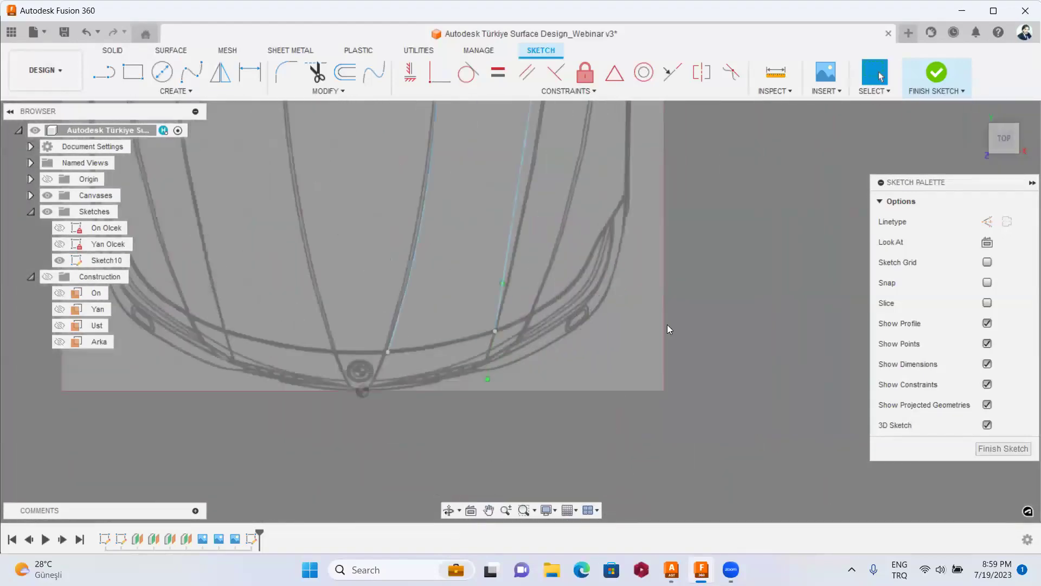
{"action": "scroll", "coordinate": [668, 330], "scroll_direction": "up", "scroll_amount": 2}
{"action": "scroll", "coordinate": [457, 404], "scroll_direction": "up", "scroll_amount": 2}
{"action": "left_click", "coordinate": [566, 369]}
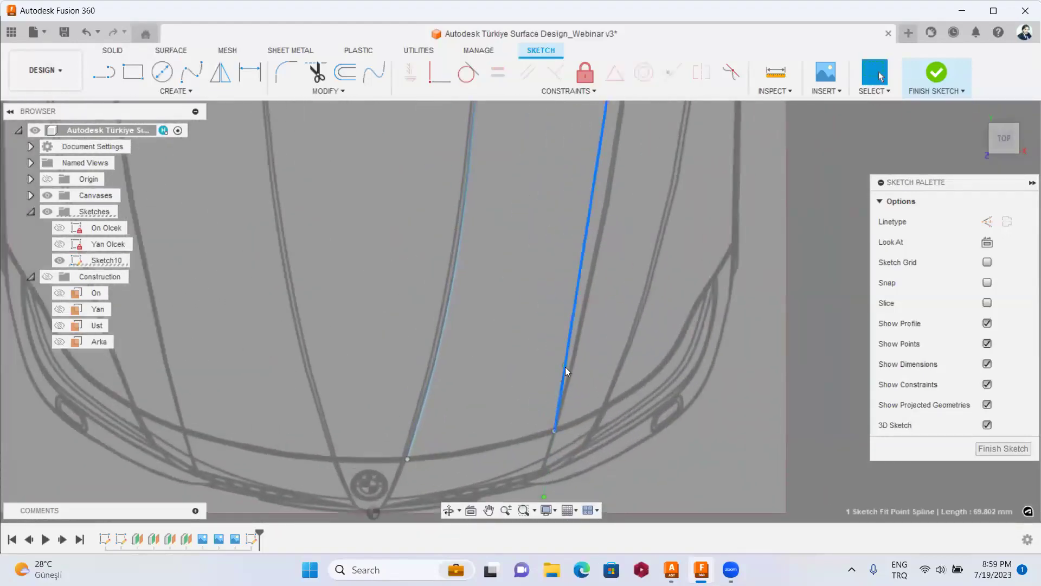
{"action": "left_click", "coordinate": [564, 365]}
Move the right spline's lower fit point onto the hood crease line.
{"action": "right_click", "coordinate": [565, 365]}
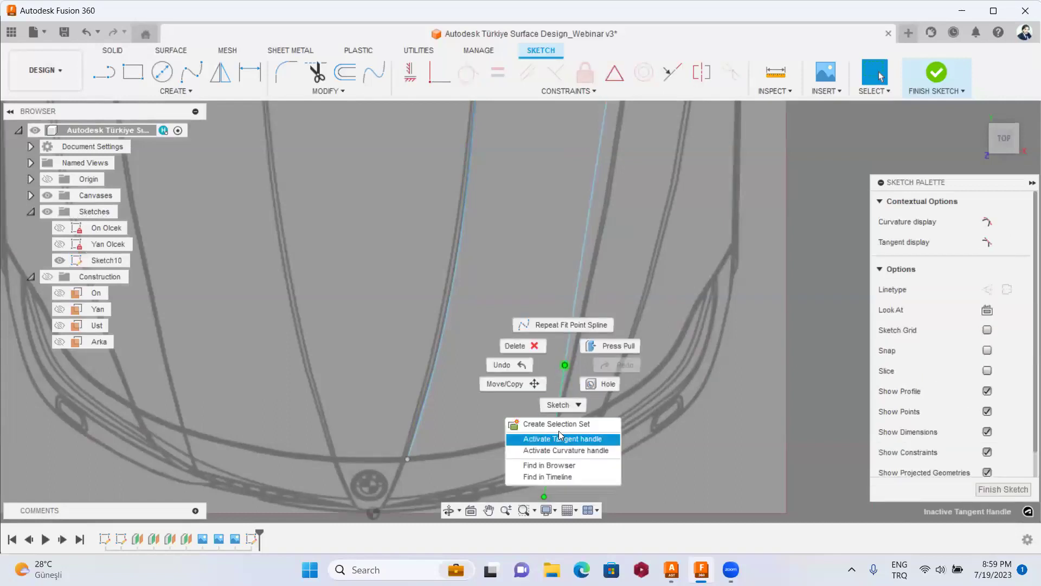
{"action": "key", "text": "Escape"}
{"action": "left_click", "coordinate": [566, 364]}
{"action": "right_click", "coordinate": [566, 364]}
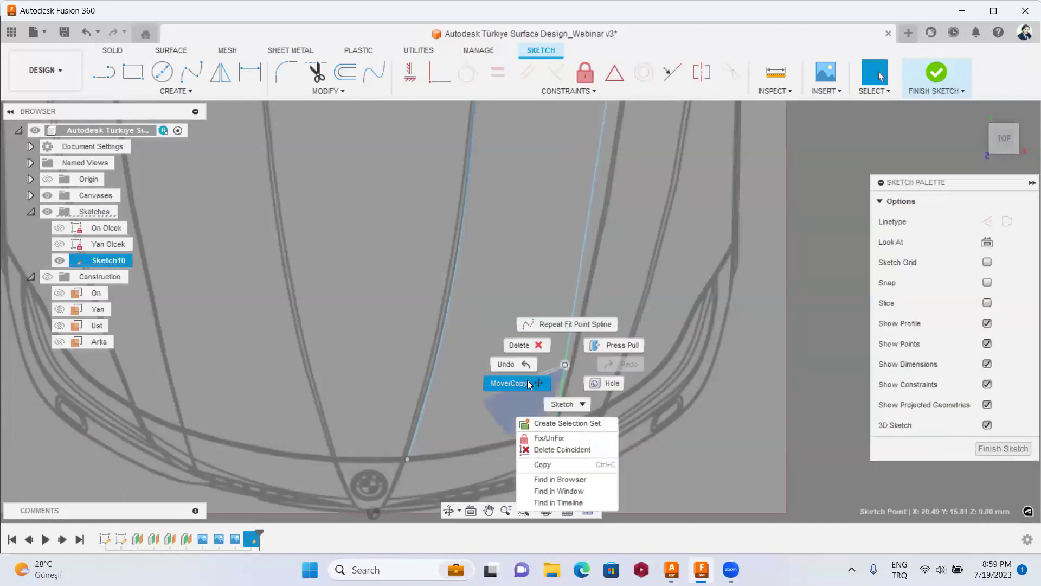
{"action": "left_click", "coordinate": [530, 384]}
{"action": "scroll", "coordinate": [547, 379], "scroll_direction": "up", "scroll_amount": 2}
{"action": "scroll", "coordinate": [559, 423], "scroll_direction": "up", "scroll_amount": 2}
{"action": "scroll", "coordinate": [560, 431], "scroll_direction": "up", "scroll_amount": 2}
{"action": "scroll", "coordinate": [544, 384], "scroll_direction": "up", "scroll_amount": 1}
{"action": "left_click_drag", "start_coordinate": [498, 392], "coordinate": [514, 355]}
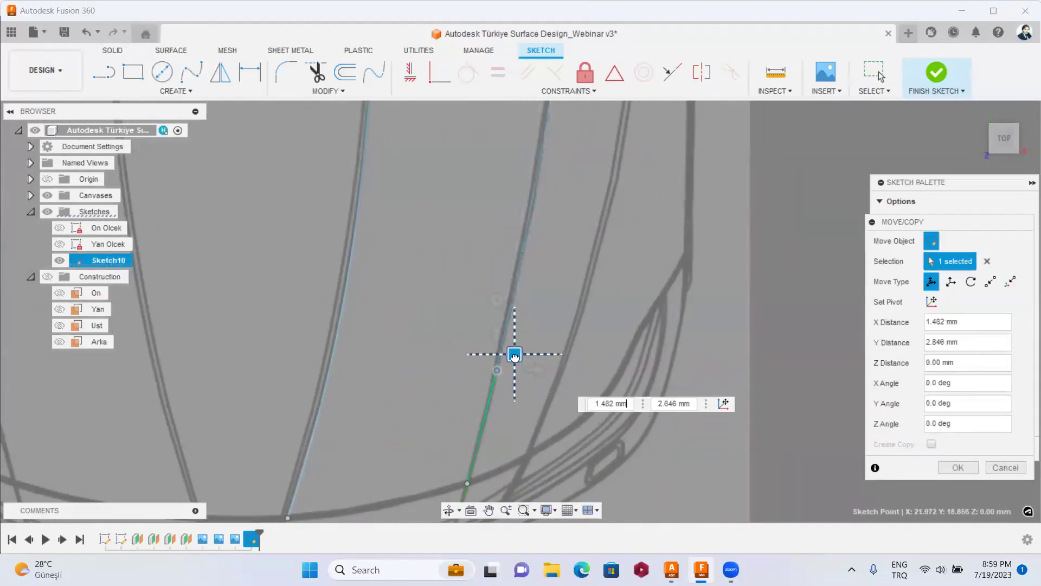
{"action": "right_click", "coordinate": [557, 307]}
{"action": "left_click", "coordinate": [602, 304]}
Shift the fit point near the windscreen -0.322 mm X, -0.161 mm Y onto the crease.
{"action": "scroll", "coordinate": [618, 289], "scroll_direction": "down", "scroll_amount": 5}
{"action": "mouse_move", "coordinate": [618, 290]}
{"action": "middle_mouse_down"}
{"action": "mouse_move", "coordinate": [627, 269]}
{"action": "mouse_move", "coordinate": [569, 252]}
{"action": "middle_mouse_up"}
{"action": "scroll", "coordinate": [569, 252], "scroll_direction": "up", "scroll_amount": 2}
{"action": "scroll", "coordinate": [538, 167], "scroll_direction": "up", "scroll_amount": 2}
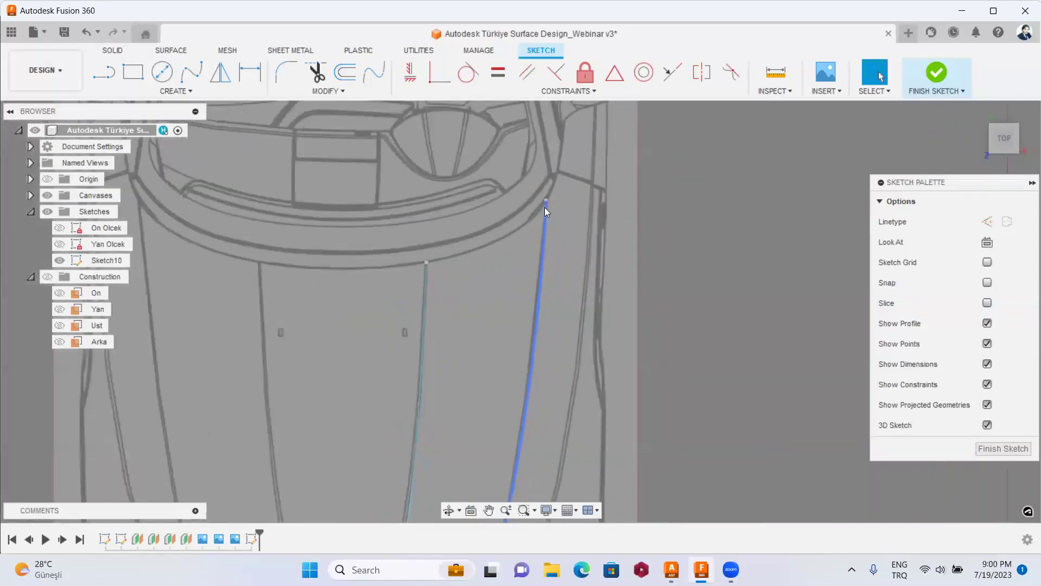
{"action": "scroll", "coordinate": [546, 212], "scroll_direction": "up", "scroll_amount": 1}
{"action": "left_click", "coordinate": [545, 196]}
{"action": "left_click", "coordinate": [545, 237]}
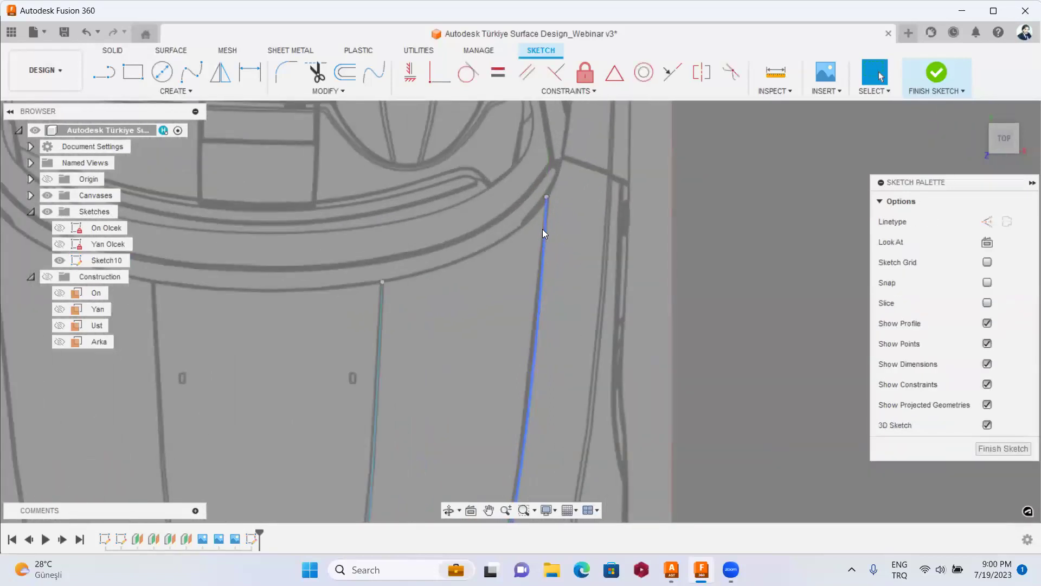
{"action": "left_click", "coordinate": [542, 246]}
{"action": "right_click", "coordinate": [542, 245]}
{"action": "left_click", "coordinate": [502, 261]}
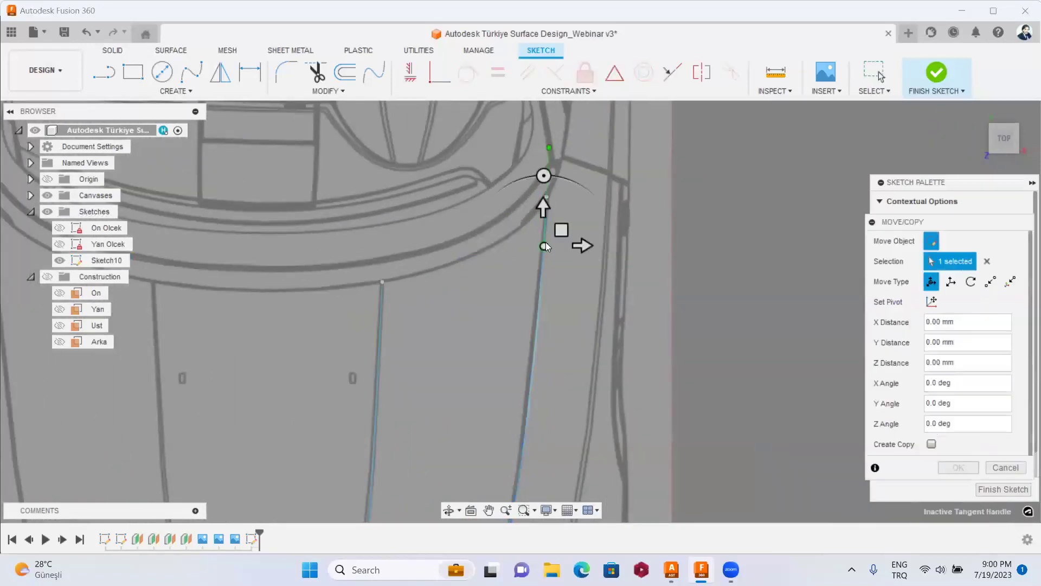
{"action": "scroll", "coordinate": [545, 244], "scroll_direction": "up", "scroll_amount": 2}
{"action": "left_click_drag", "start_coordinate": [564, 228], "coordinate": [554, 235]}
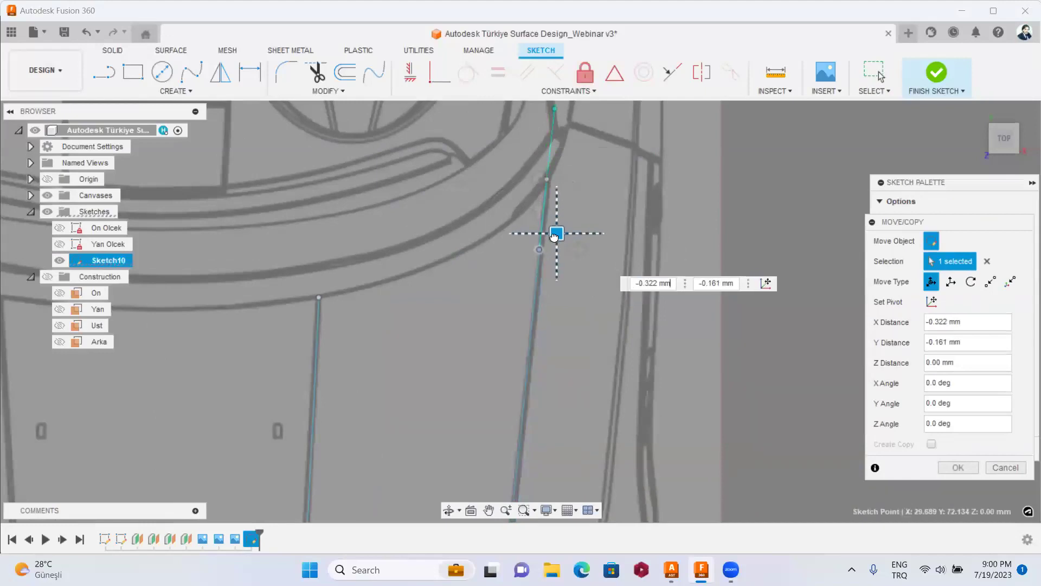
{"action": "key", "text": "Return"}
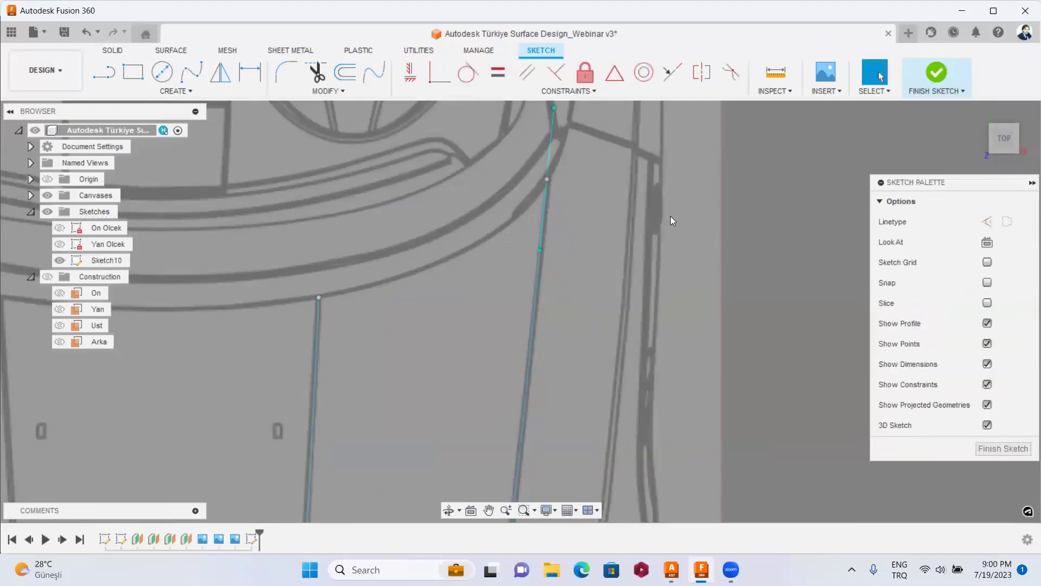
{"action": "scroll", "coordinate": [602, 254], "scroll_direction": "down", "scroll_amount": 2}
{"action": "scroll", "coordinate": [728, 258], "scroll_direction": "down", "scroll_amount": 3}
{"action": "scroll", "coordinate": [770, 336], "scroll_direction": "down", "scroll_amount": 2}
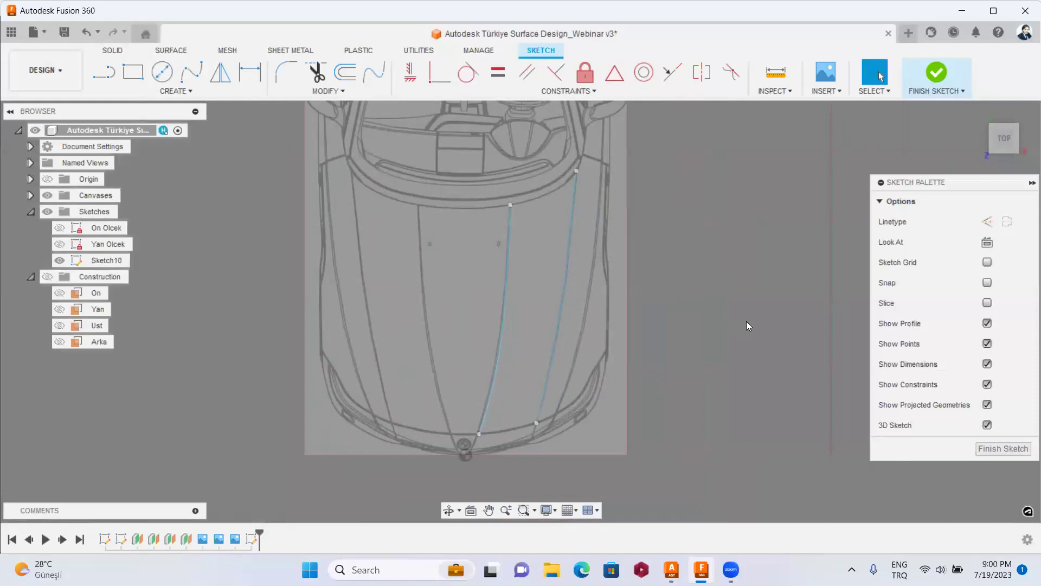
{"action": "left_click", "coordinate": [1011, 158]}
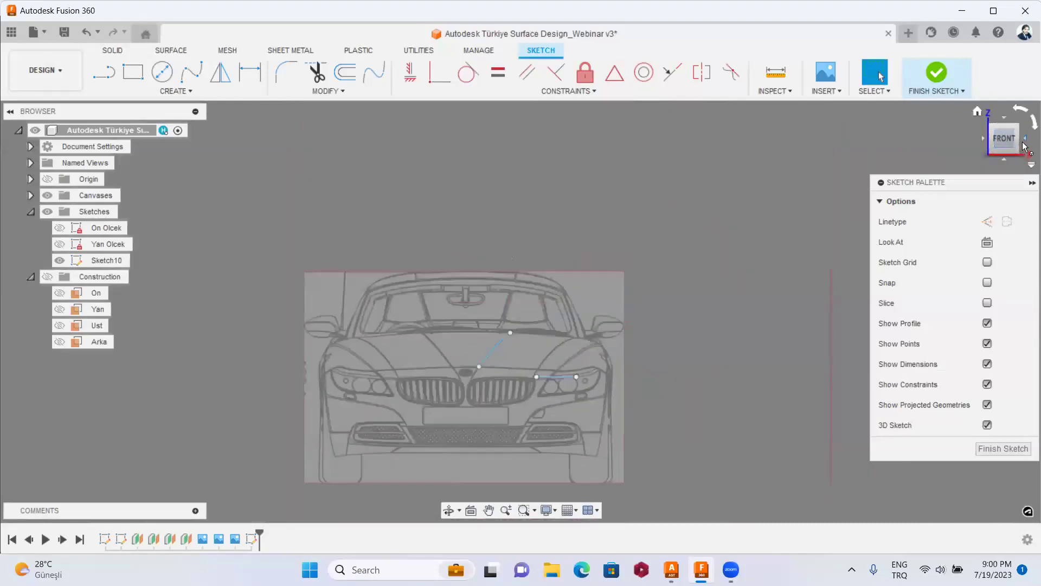
In the Right view, raise the flat right hood spline 2 mm in Z.
{"action": "left_click", "coordinate": [1025, 139]}
{"action": "scroll", "coordinate": [489, 374], "scroll_direction": "up", "scroll_amount": 3}
{"action": "scroll", "coordinate": [543, 374], "scroll_direction": "up", "scroll_amount": 2}
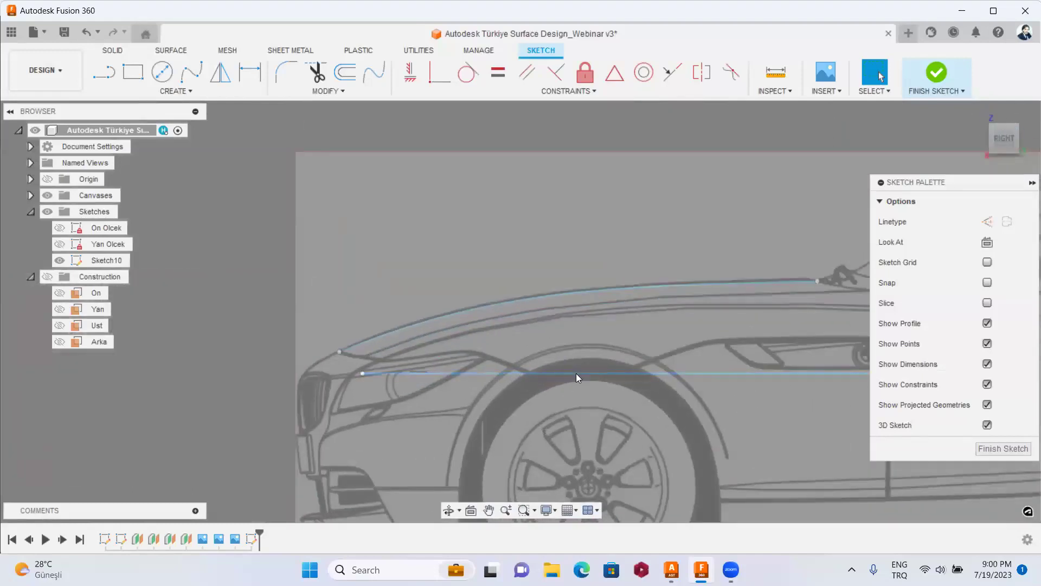
{"action": "scroll", "coordinate": [477, 383], "scroll_direction": "up", "scroll_amount": 1}
{"action": "left_click", "coordinate": [458, 387]}
{"action": "right_click", "coordinate": [432, 255]}
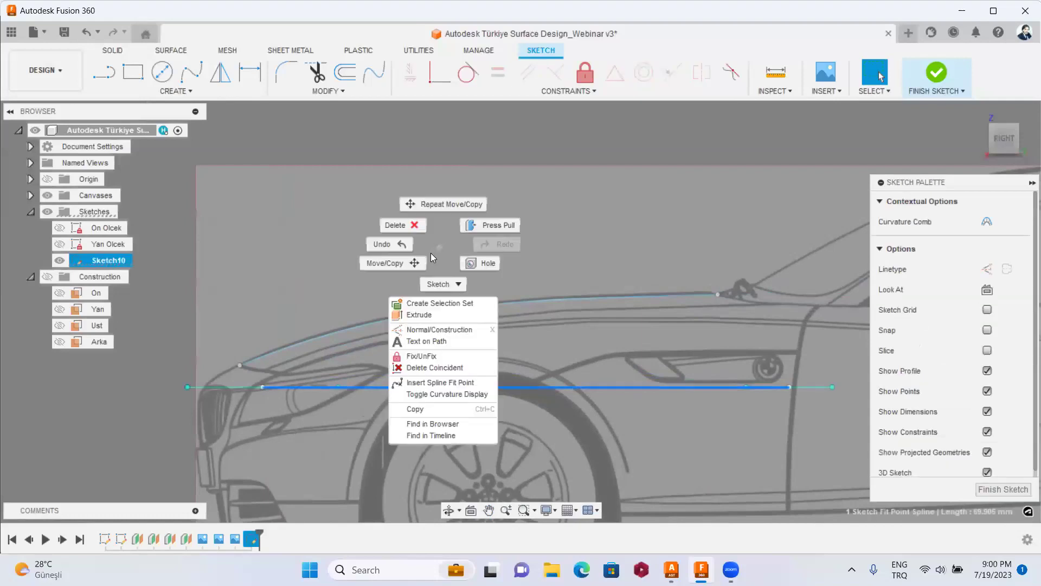
{"action": "left_click", "coordinate": [387, 263]}
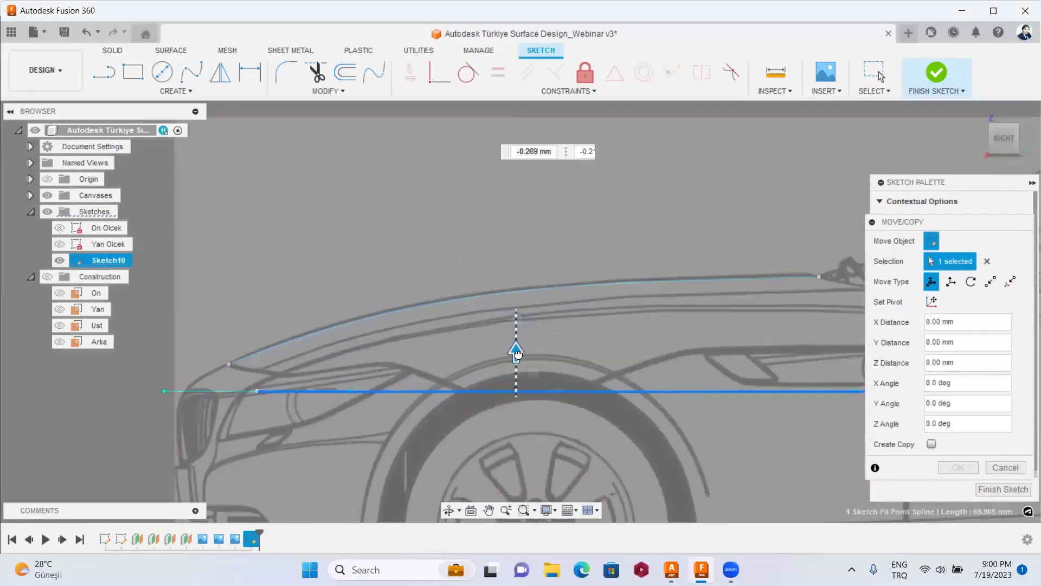
{"action": "left_click_drag", "start_coordinate": [523, 356], "coordinate": [518, 380]}
{"action": "scroll", "coordinate": [449, 351], "scroll_direction": "up", "scroll_amount": 2}
{"action": "scroll", "coordinate": [484, 386], "scroll_direction": "up", "scroll_amount": 2}
{"action": "scroll", "coordinate": [484, 385], "scroll_direction": "down", "scroll_amount": 2}
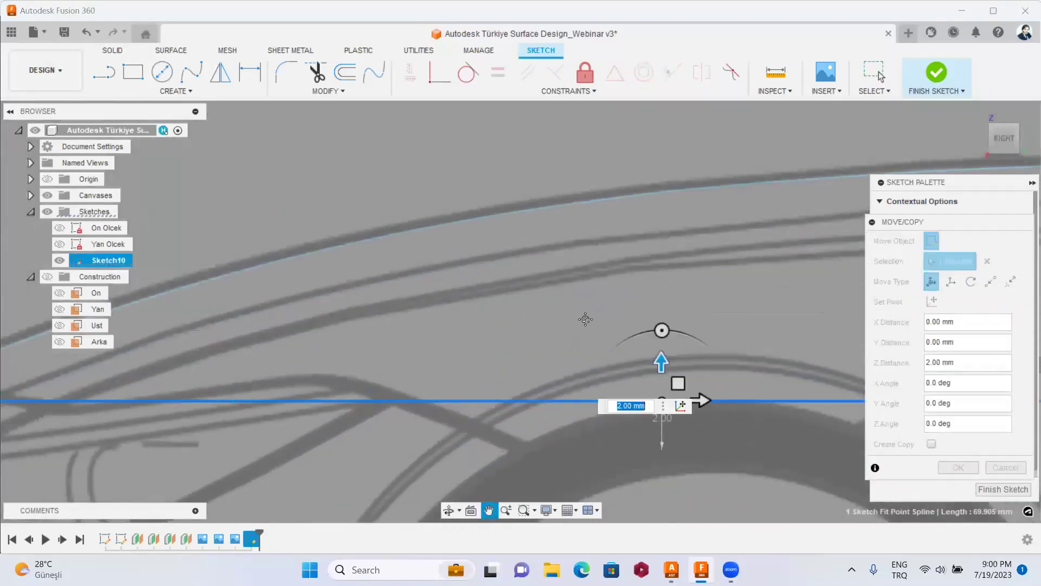
{"action": "middle_click_drag", "start_coordinate": [484, 385], "coordinate": [626, 317]}
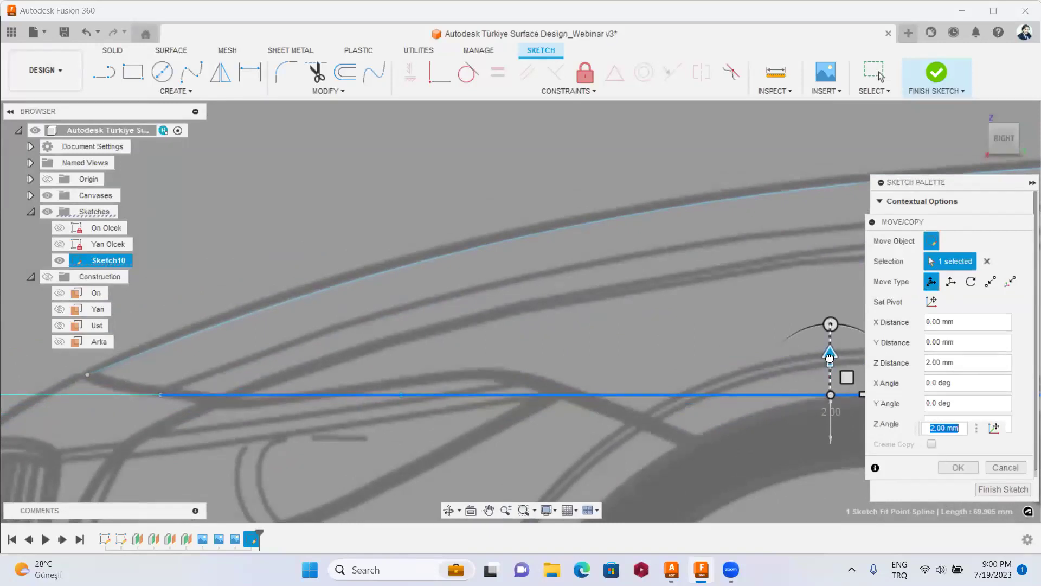
{"action": "scroll", "coordinate": [734, 344], "scroll_direction": "down", "scroll_amount": 2}
{"action": "scroll", "coordinate": [735, 344], "scroll_direction": "down", "scroll_amount": 3}
{"action": "right_click", "coordinate": [697, 281]}
{"action": "left_click", "coordinate": [649, 270]}
Lift the spline's windshield end point to 8.90 mm Z.
{"action": "middle_click_drag", "start_coordinate": [557, 249], "coordinate": [390, 248]}
{"action": "scroll", "coordinate": [732, 330], "scroll_direction": "up", "scroll_amount": 2}
{"action": "left_click", "coordinate": [613, 330]}
{"action": "right_click", "coordinate": [597, 308]}
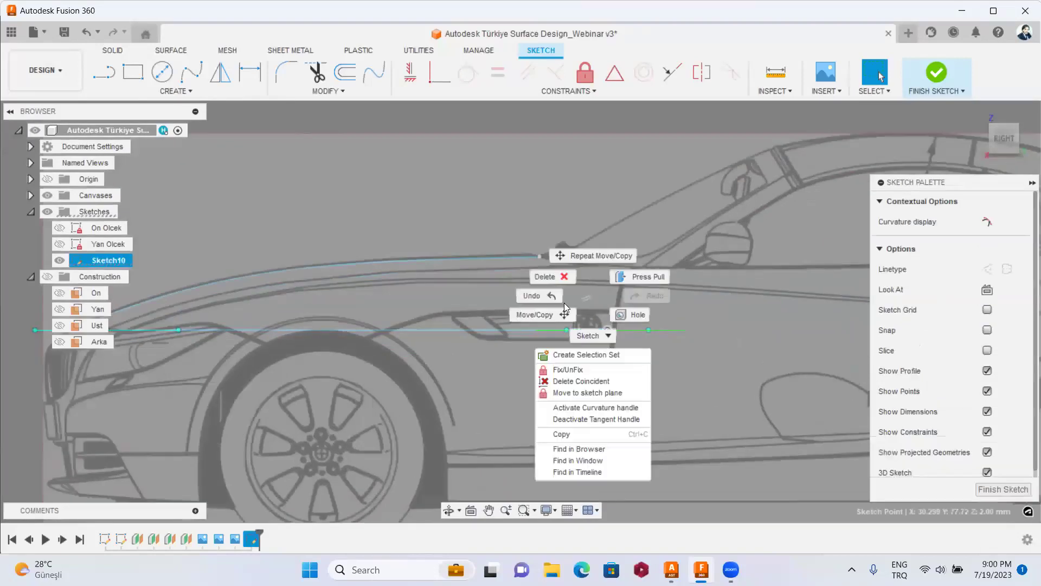
{"action": "left_click", "coordinate": [535, 303]}
{"action": "left_click_drag", "start_coordinate": [607, 291], "coordinate": [618, 231]}
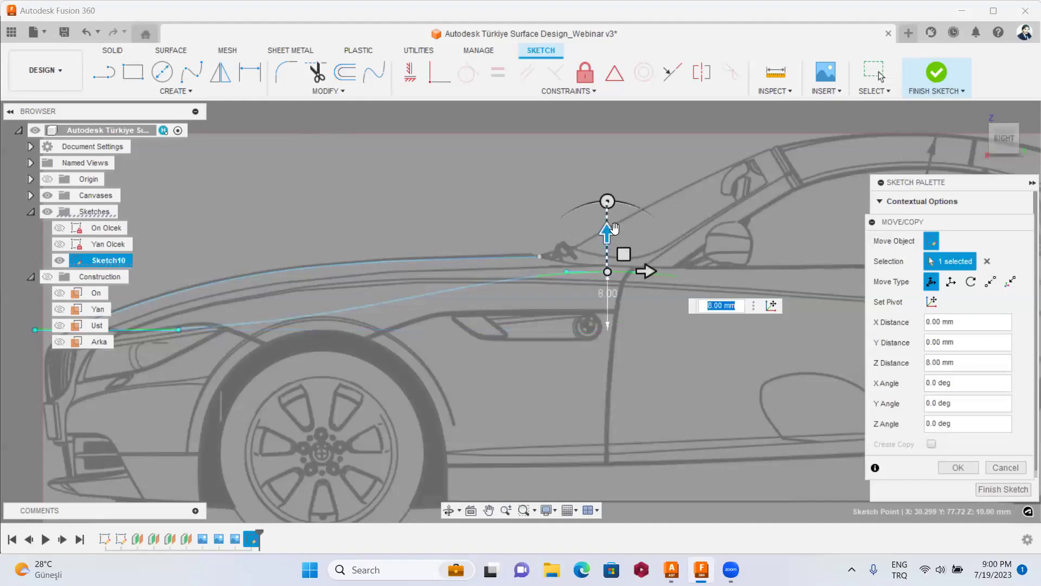
{"action": "scroll", "coordinate": [610, 243], "scroll_direction": "up", "scroll_amount": 8}
{"action": "left_click_drag", "start_coordinate": [601, 332], "coordinate": [595, 303]}
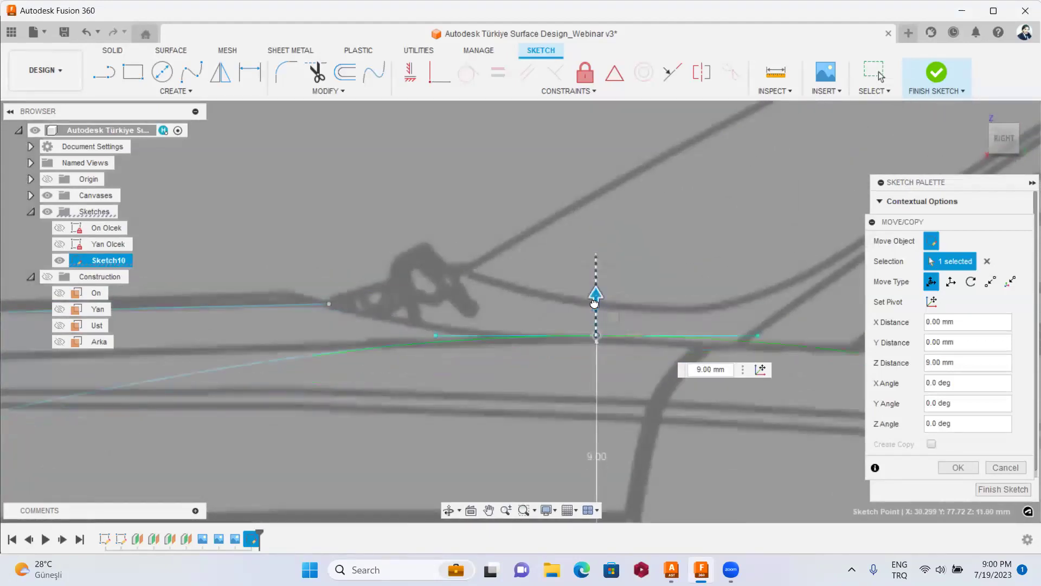
{"action": "scroll", "coordinate": [594, 303], "scroll_direction": "up", "scroll_amount": 2}
{"action": "scroll", "coordinate": [594, 306], "scroll_direction": "up", "scroll_amount": 2}
{"action": "left_click_drag", "start_coordinate": [605, 309], "coordinate": [609, 304]}
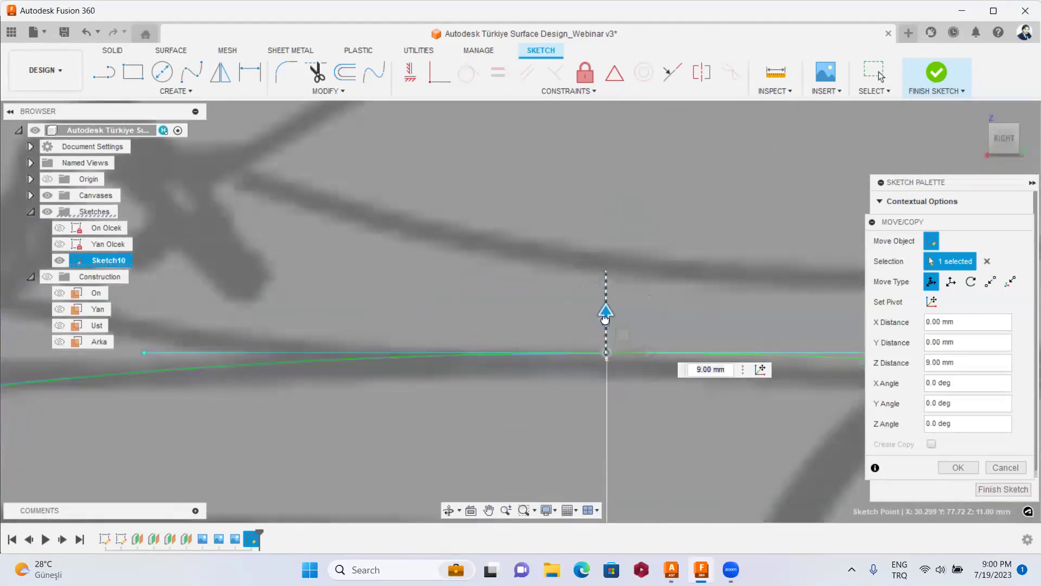
{"action": "right_click", "coordinate": [504, 255]}
{"action": "key", "text": "Return"}
Select the right spline's front end point for moving.
{"action": "scroll", "coordinate": [590, 278], "scroll_direction": "down", "scroll_amount": 3}
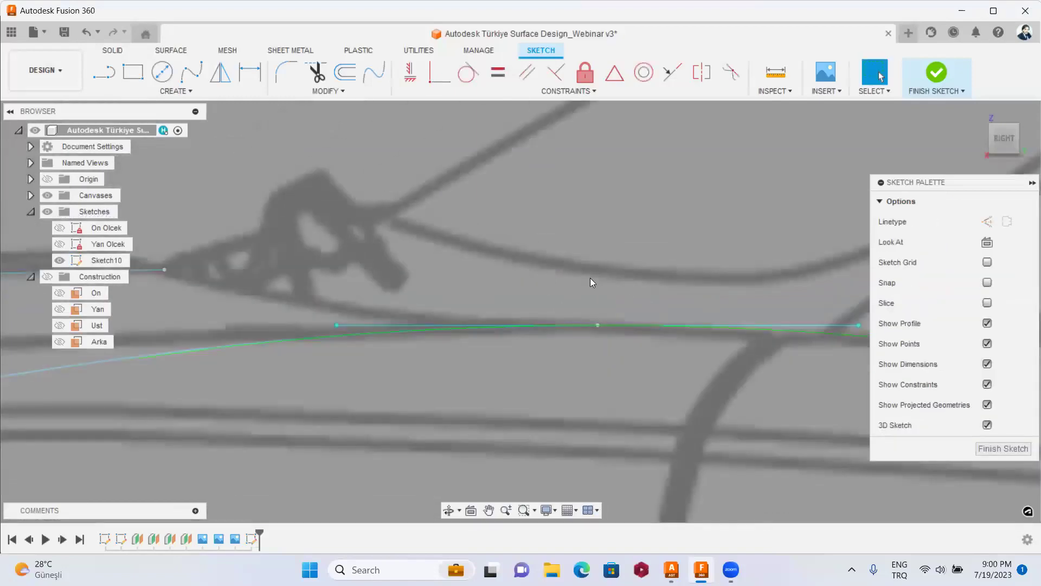
{"action": "scroll", "coordinate": [594, 283], "scroll_direction": "down", "scroll_amount": 3}
{"action": "scroll", "coordinate": [595, 284], "scroll_direction": "down", "scroll_amount": 5}
{"action": "scroll", "coordinate": [291, 362], "scroll_direction": "up", "scroll_amount": 3}
{"action": "scroll", "coordinate": [347, 354], "scroll_direction": "up", "scroll_amount": 2}
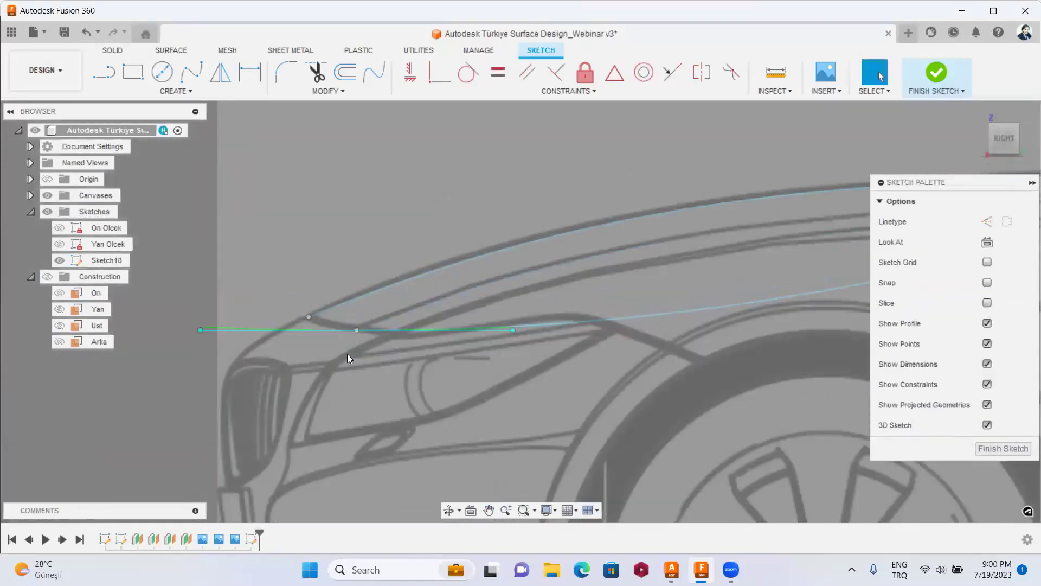
{"action": "left_click", "coordinate": [513, 330]}
{"action": "right_click", "coordinate": [513, 331]}
Raise the right spline's front end point with Move (M).
{"action": "key", "text": "Escape"}
{"action": "key", "text": "m"}
{"action": "mouse_move", "coordinate": [530, 314]}
{"action": "left_mouse_down"}
{"action": "mouse_move", "coordinate": [532, 259]}
{"action": "mouse_move", "coordinate": [499, 260]}
{"action": "left_mouse_up"}
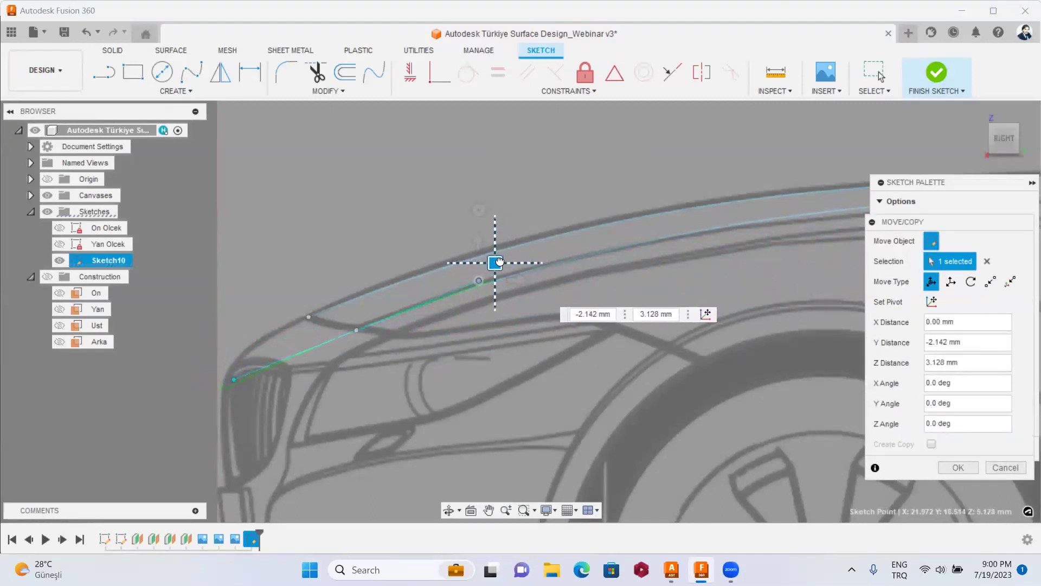
{"action": "right_click", "coordinate": [568, 236]}
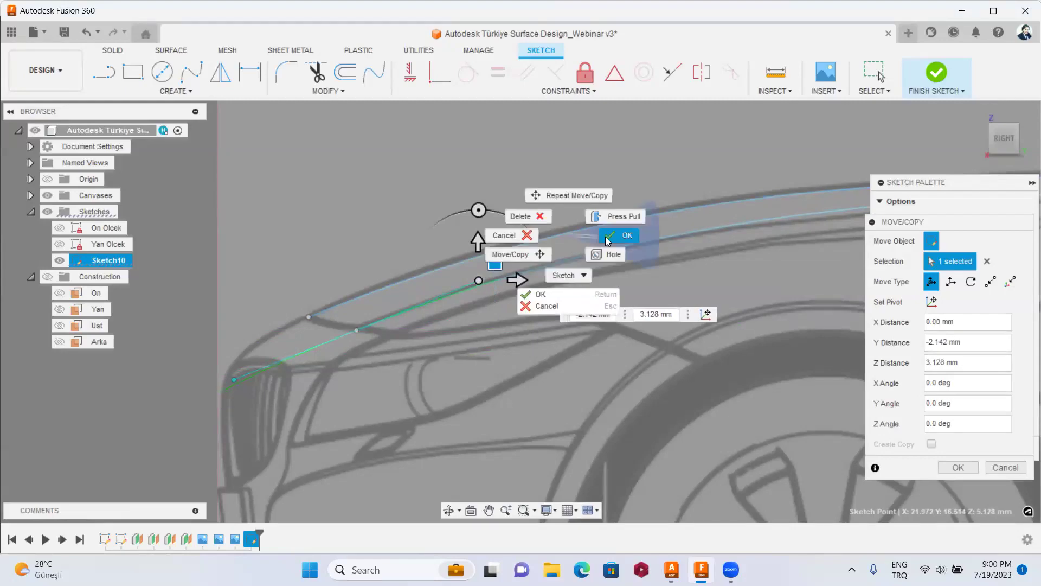
{"action": "left_click", "coordinate": [618, 235]}
Lower the long hood curve's windshield end point onto the canvas hood line.
{"action": "scroll", "coordinate": [550, 261], "scroll_direction": "down", "scroll_amount": 5}
{"action": "scroll", "coordinate": [686, 370], "scroll_direction": "up", "scroll_amount": 3}
{"action": "scroll", "coordinate": [705, 347], "scroll_direction": "up", "scroll_amount": 3}
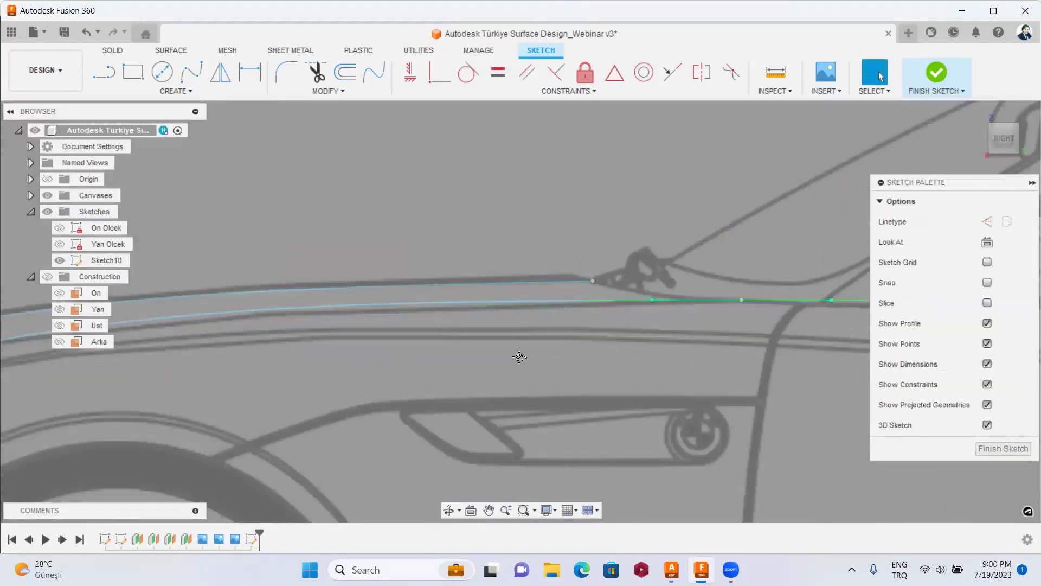
{"action": "scroll", "coordinate": [725, 324], "scroll_direction": "up", "scroll_amount": 2}
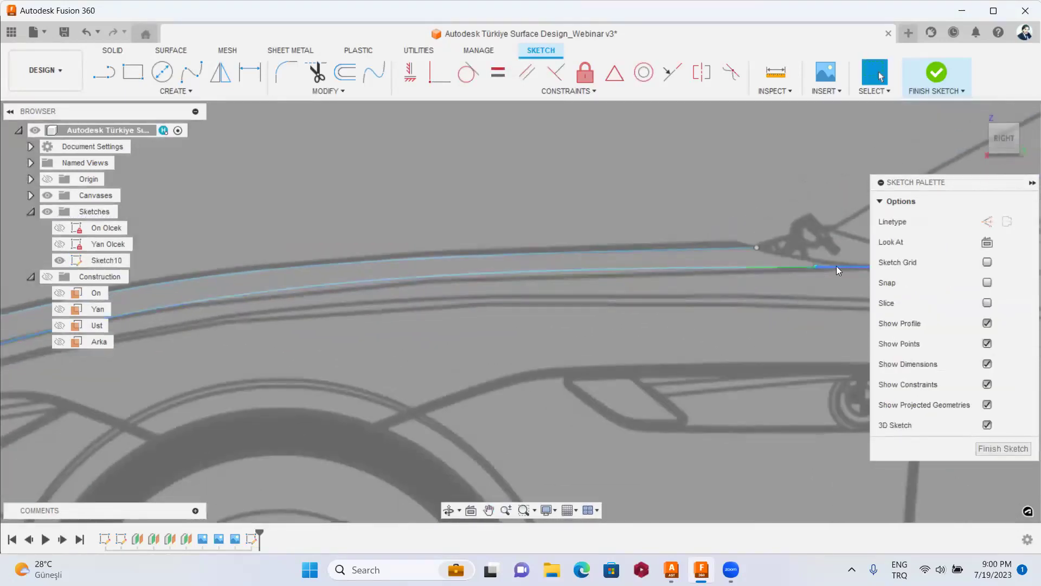
{"action": "middle_click_drag", "start_coordinate": [818, 279], "coordinate": [483, 376]}
{"action": "scroll", "coordinate": [482, 376], "scroll_direction": "up", "scroll_amount": 2}
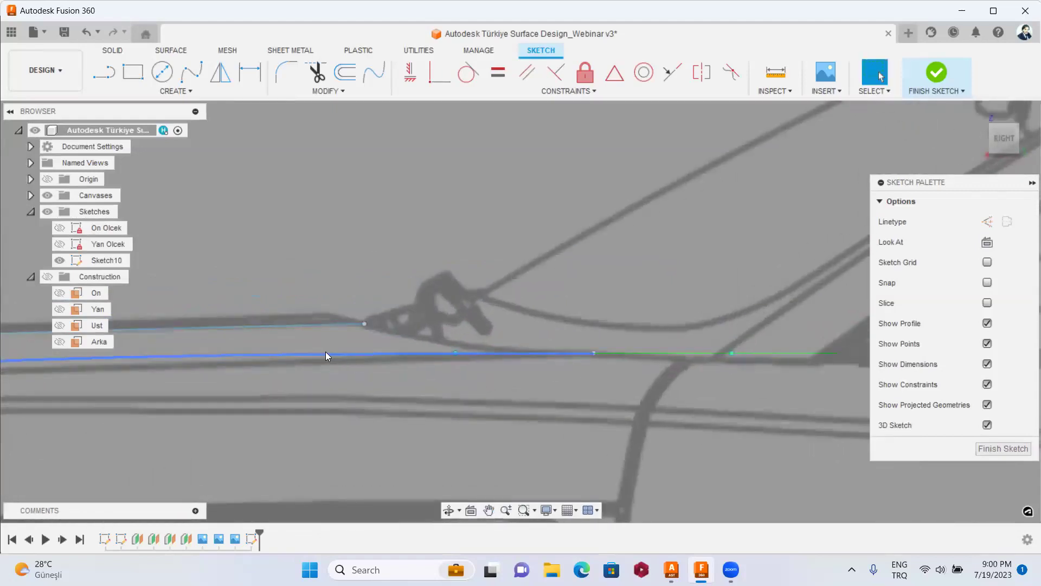
{"action": "left_click", "coordinate": [446, 353]}
{"action": "left_click", "coordinate": [456, 354]}
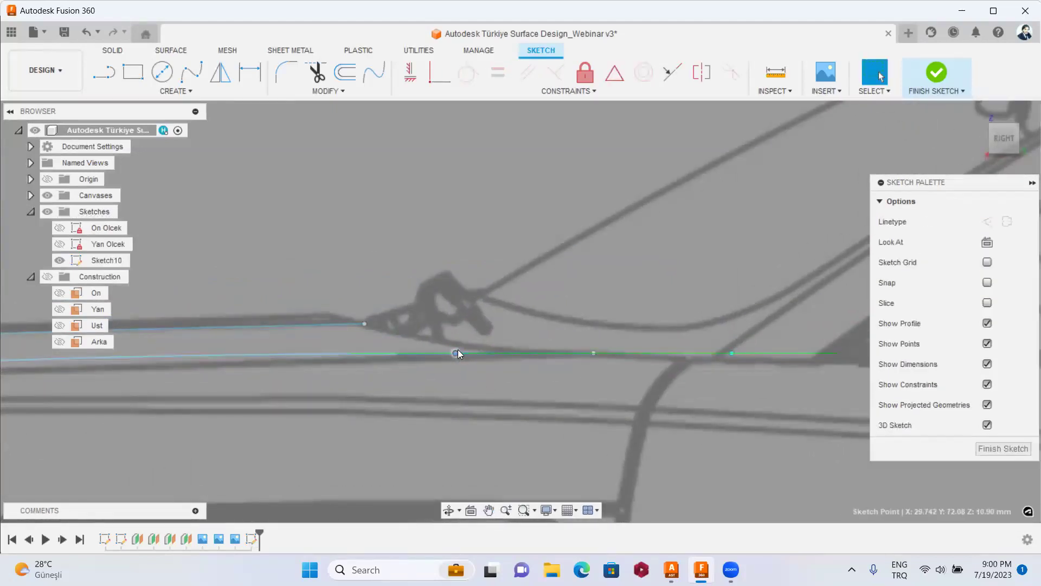
{"action": "right_click", "coordinate": [458, 353]}
{"action": "left_click", "coordinate": [426, 363]}
{"action": "scroll", "coordinate": [304, 257], "scroll_direction": "down", "scroll_amount": 3}
{"action": "middle_click_drag", "start_coordinate": [293, 256], "coordinate": [575, 283]}
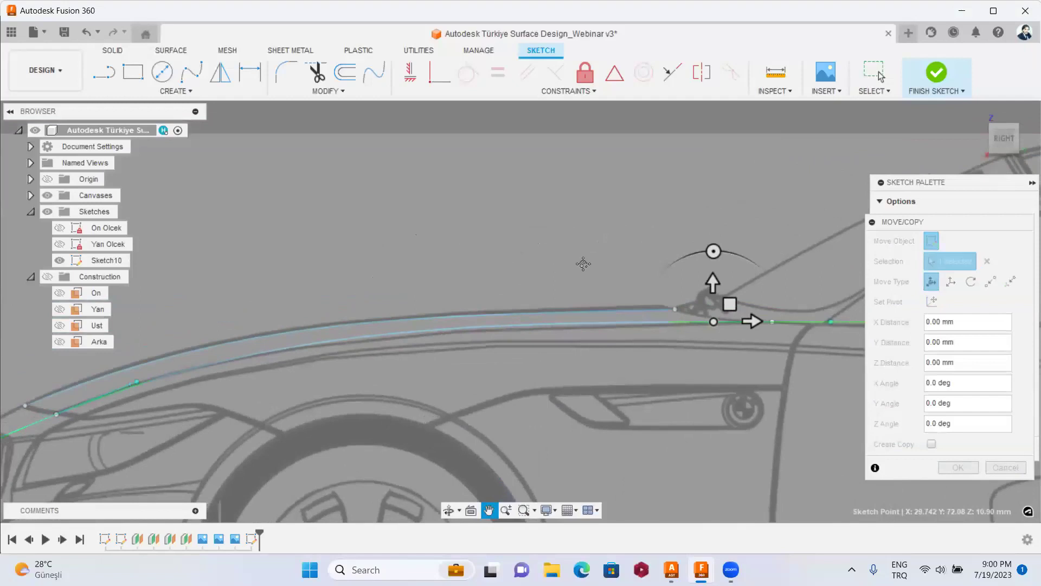
{"action": "scroll", "coordinate": [706, 333], "scroll_direction": "up", "scroll_amount": 2}
{"action": "left_click_drag", "start_coordinate": [739, 309], "coordinate": [738, 313]}
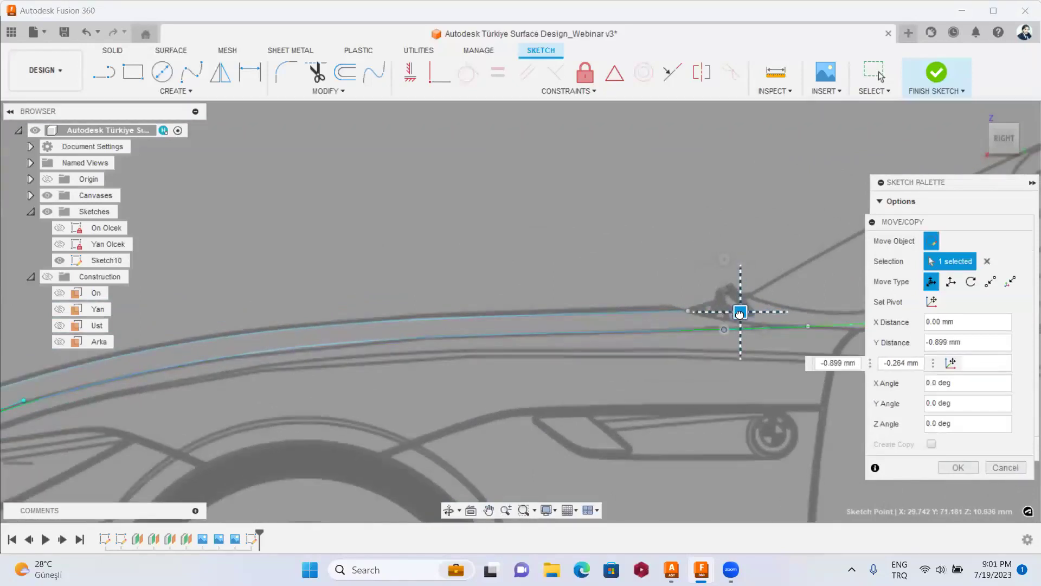
{"action": "right_click", "coordinate": [623, 244]}
{"action": "left_click", "coordinate": [640, 250]}
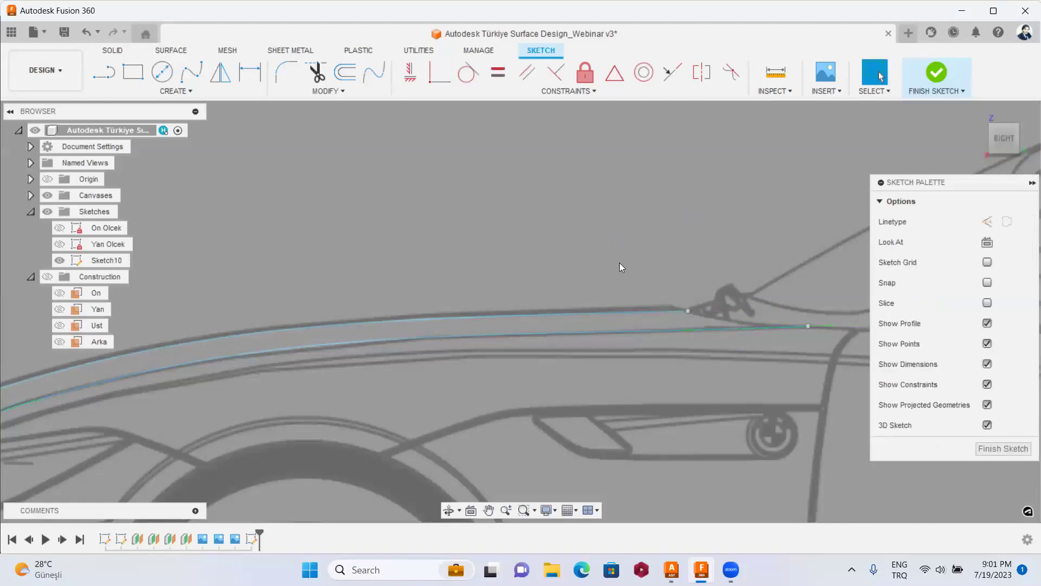
In the Top view, nudge a right hood curve point onto the canvas crease line.
{"action": "scroll", "coordinate": [626, 259], "scroll_direction": "down", "scroll_amount": 5}
{"action": "scroll", "coordinate": [442, 320], "scroll_direction": "up", "scroll_amount": 2}
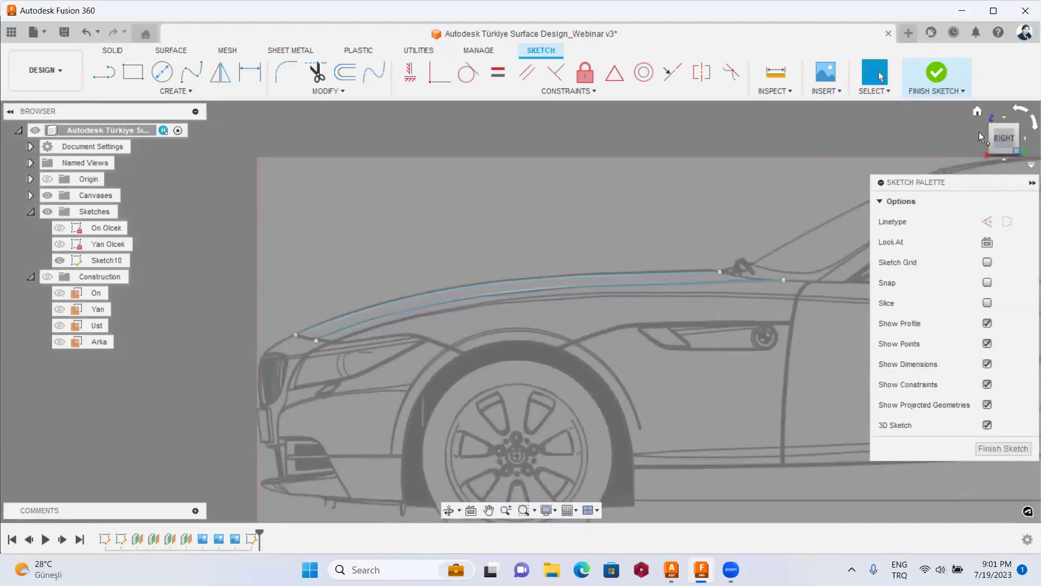
{"action": "left_click", "coordinate": [1005, 118]}
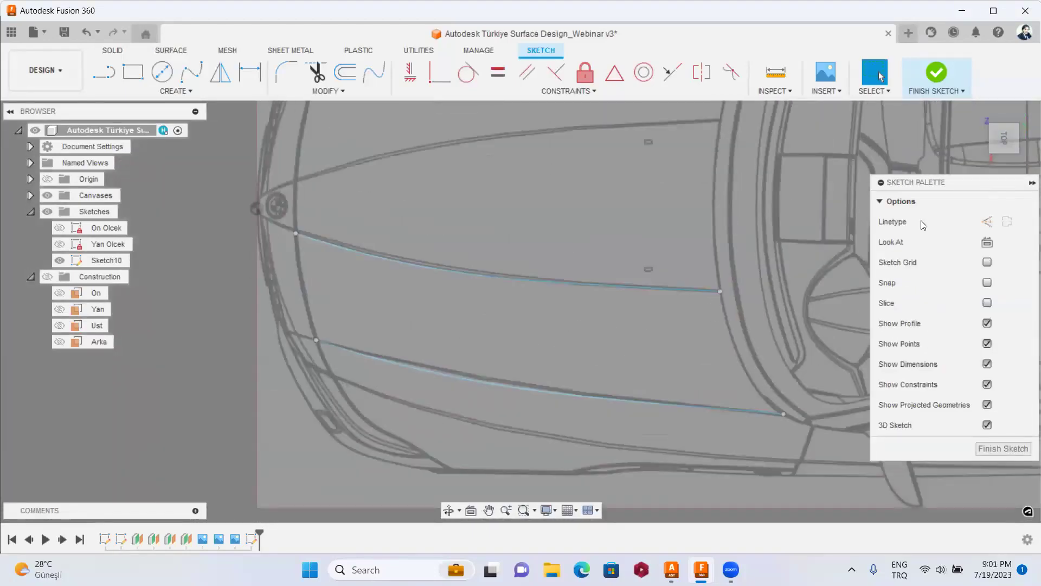
{"action": "middle_click_drag", "start_coordinate": [733, 248], "coordinate": [684, 262]}
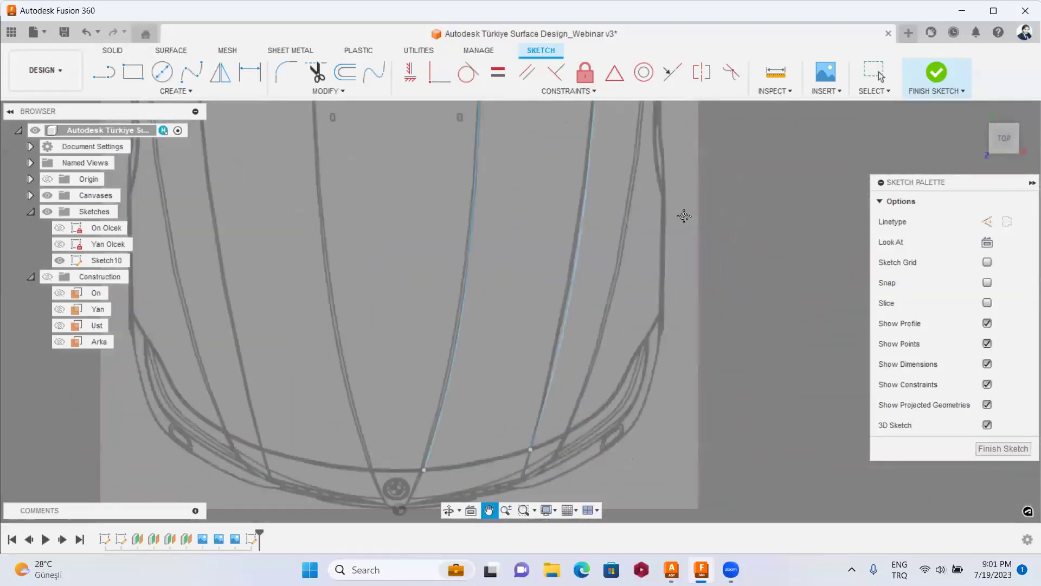
{"action": "scroll", "coordinate": [597, 282], "scroll_direction": "down", "scroll_amount": 3}
{"action": "left_click", "coordinate": [534, 325]}
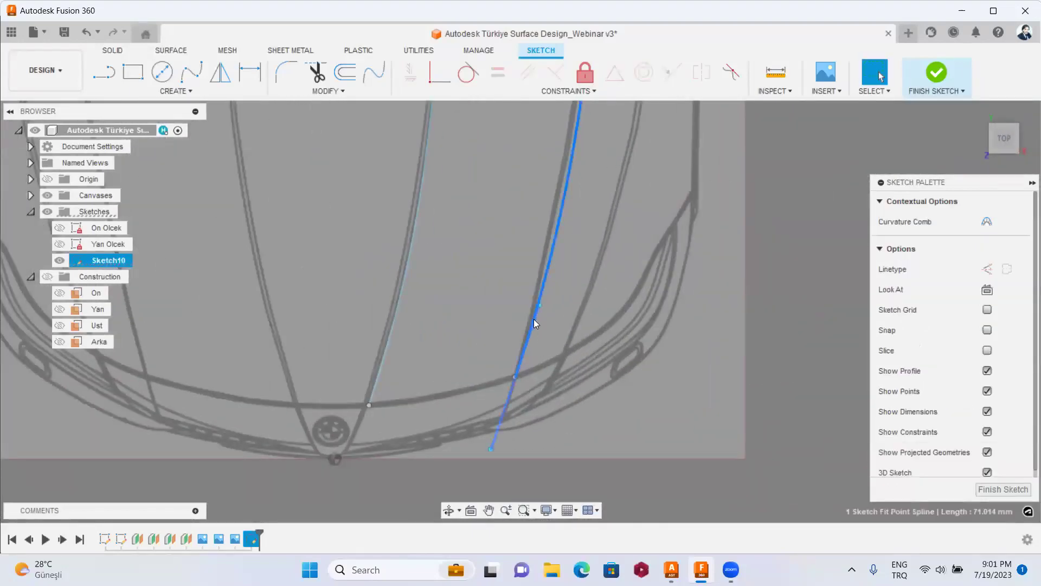
{"action": "left_click", "coordinate": [541, 307]}
{"action": "right_click", "coordinate": [541, 307]}
{"action": "left_click", "coordinate": [551, 267]}
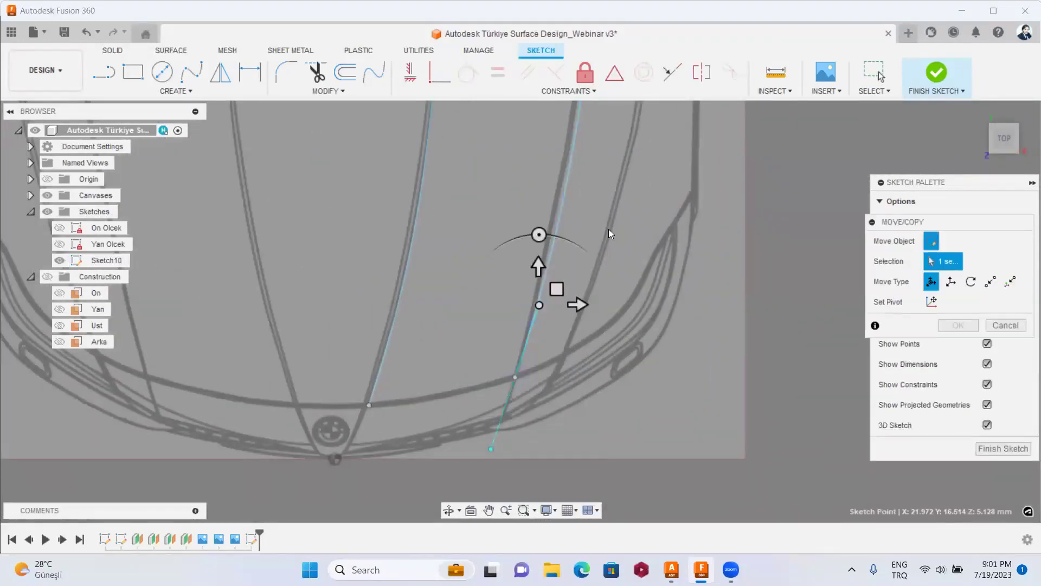
{"action": "scroll", "coordinate": [577, 348], "scroll_direction": "up", "scroll_amount": 2}
{"action": "scroll", "coordinate": [558, 358], "scroll_direction": "up", "scroll_amount": 2}
{"action": "left_click_drag", "start_coordinate": [544, 362], "coordinate": [542, 357]}
{"action": "right_click", "coordinate": [602, 282]}
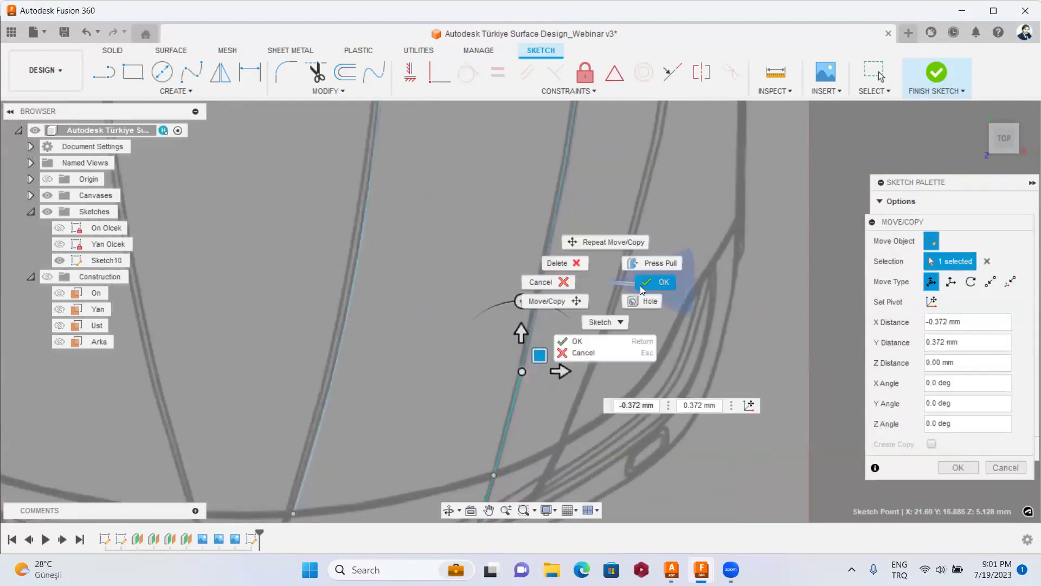
{"action": "left_click", "coordinate": [640, 285]}
Check both hood curves from the Front and Home views.
{"action": "scroll", "coordinate": [626, 292], "scroll_direction": "down", "scroll_amount": 5}
{"action": "scroll", "coordinate": [582, 363], "scroll_direction": "down", "scroll_amount": 3}
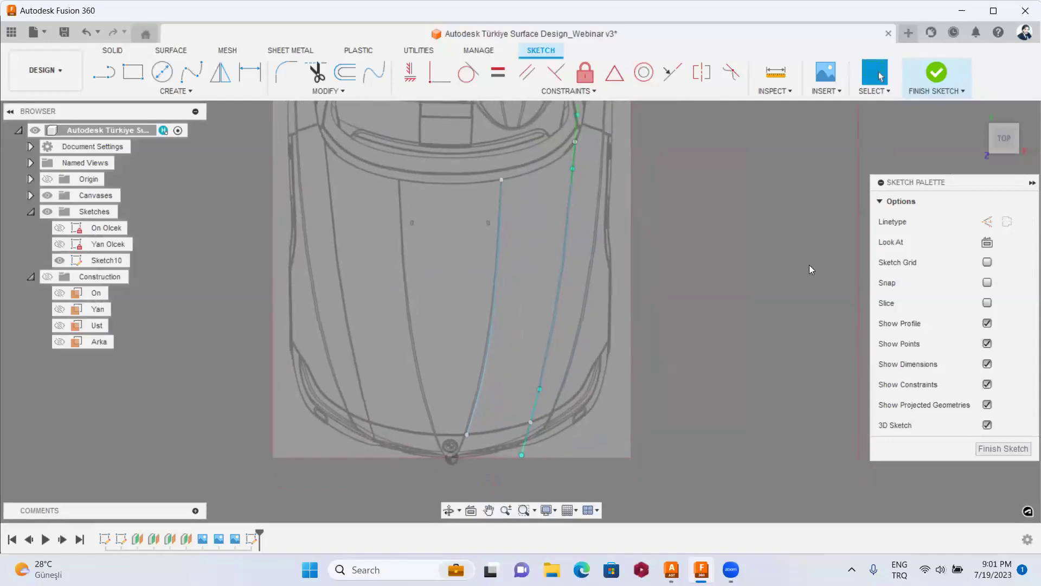
{"action": "left_click", "coordinate": [1007, 154]}
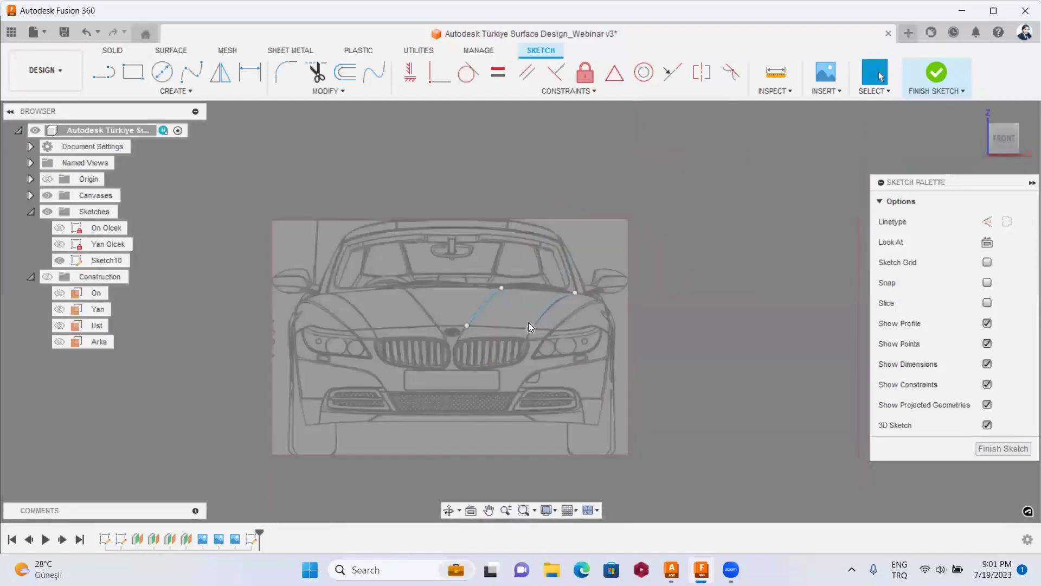
{"action": "scroll", "coordinate": [530, 326], "scroll_direction": "up", "scroll_amount": 3}
{"action": "scroll", "coordinate": [541, 322], "scroll_direction": "down", "scroll_amount": 1}
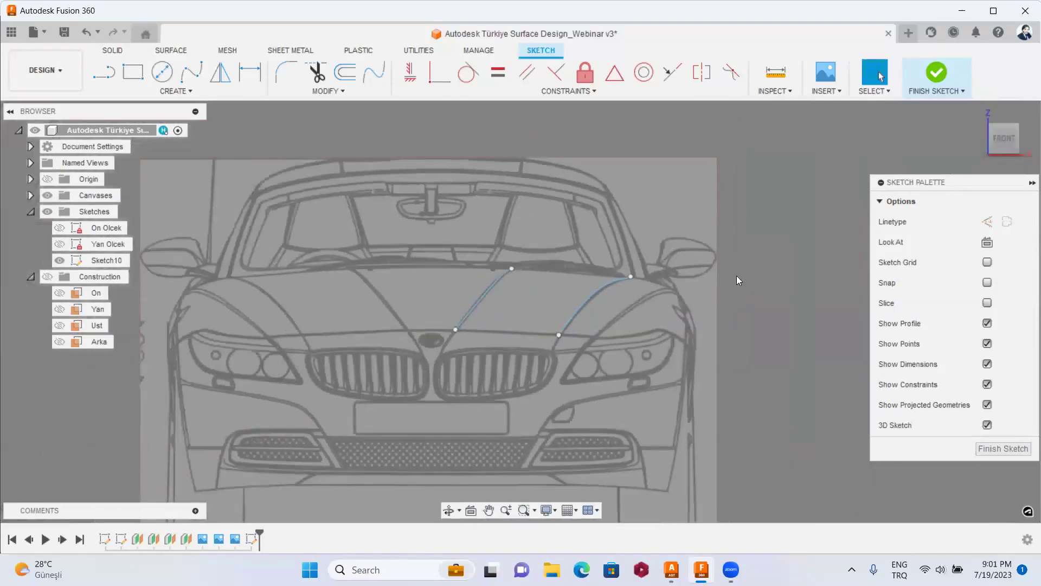
{"action": "left_click", "coordinate": [1019, 130]}
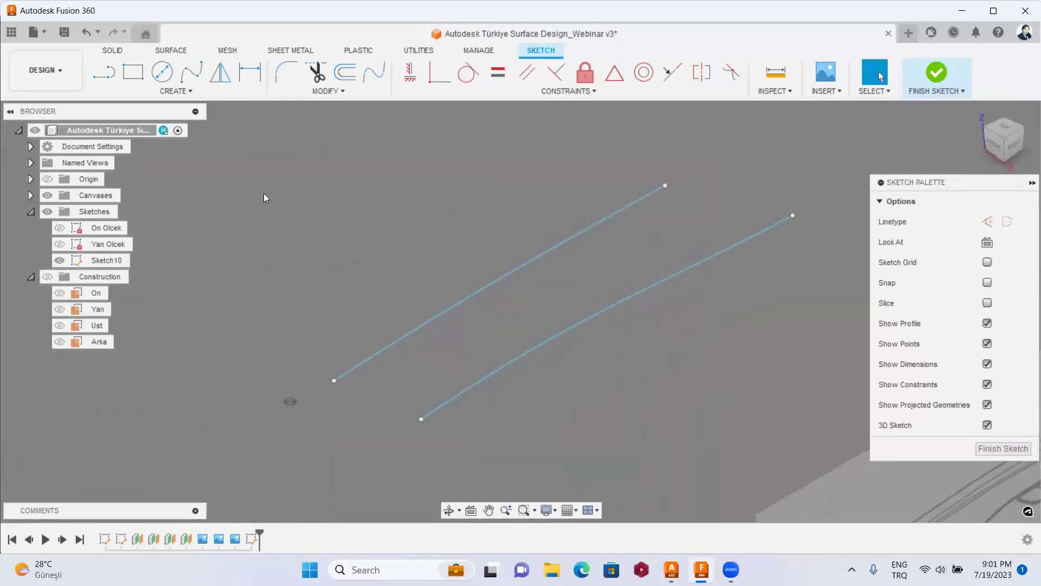
Draw a fit point spline joining the front ends of both hood curves.
{"action": "left_click", "coordinate": [191, 72]}
{"action": "left_click", "coordinate": [334, 380]}
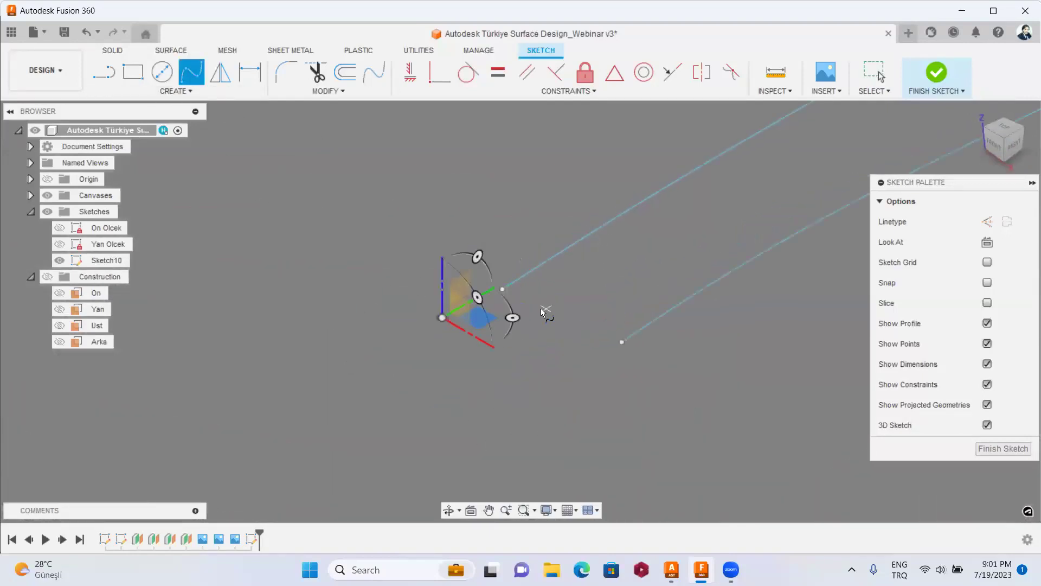
{"action": "scroll", "coordinate": [541, 309], "scroll_direction": "up", "scroll_amount": 3}
{"action": "left_click", "coordinate": [441, 243]}
{"action": "scroll", "coordinate": [485, 277], "scroll_direction": "down", "scroll_amount": 3}
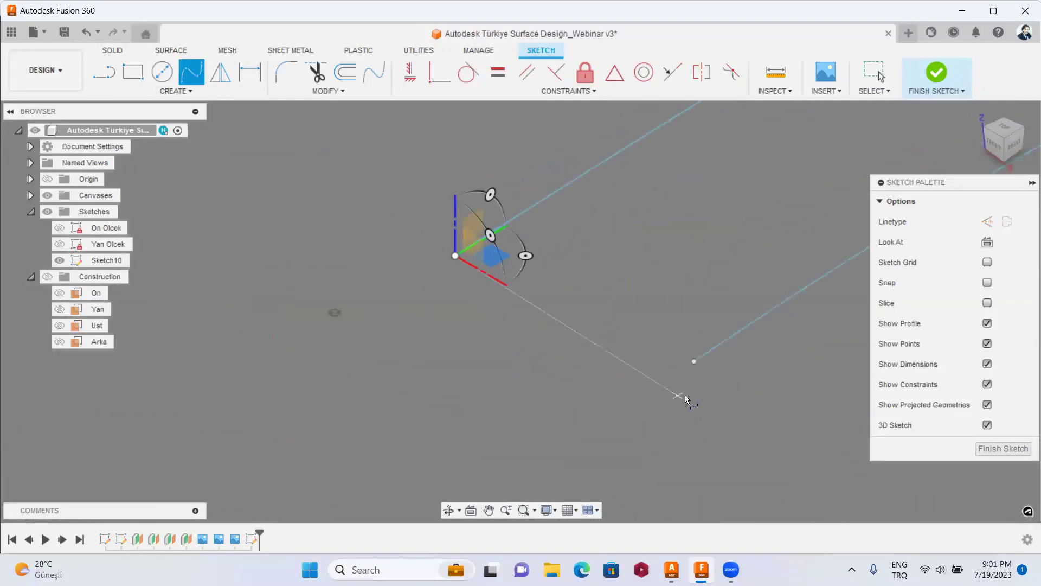
{"action": "left_click", "coordinate": [694, 362]}
{"action": "right_click", "coordinate": [691, 312]}
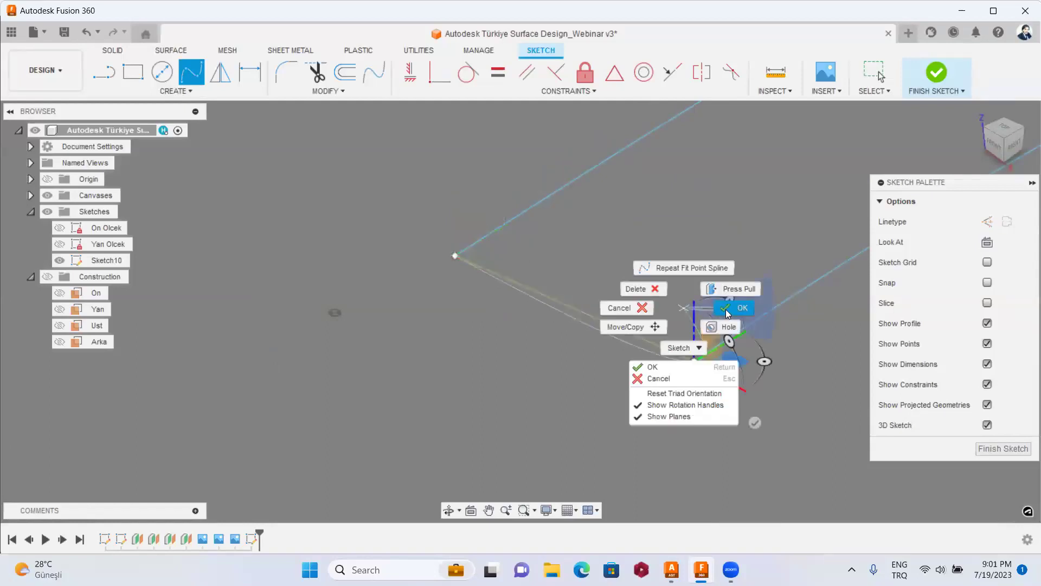
{"action": "left_click", "coordinate": [643, 365]}
From the Top view, try nudging a front spline point along the bumper line, then cancel.
{"action": "left_click", "coordinate": [1003, 127]}
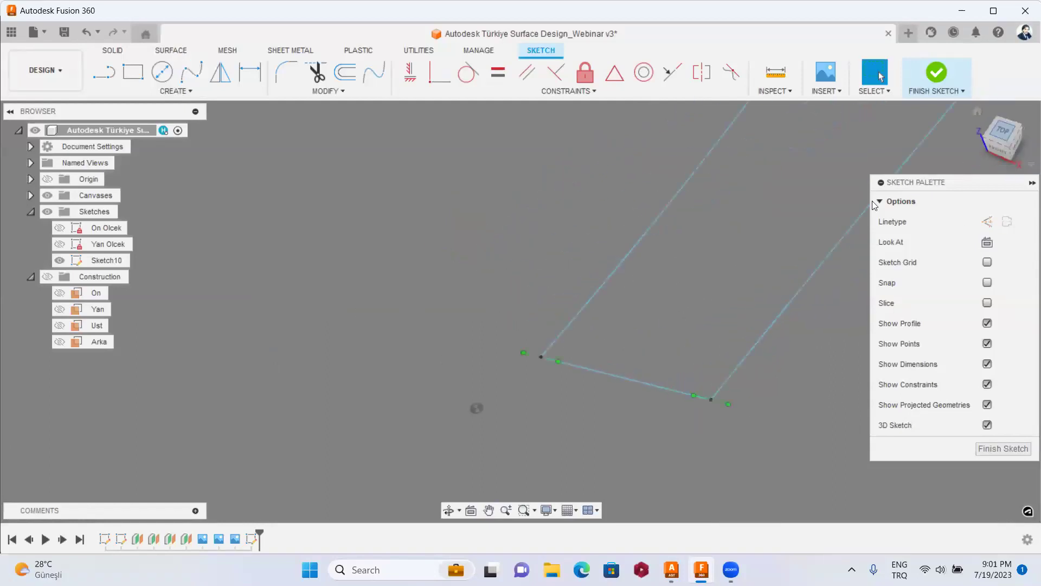
{"action": "scroll", "coordinate": [684, 383], "scroll_direction": "up", "scroll_amount": 1}
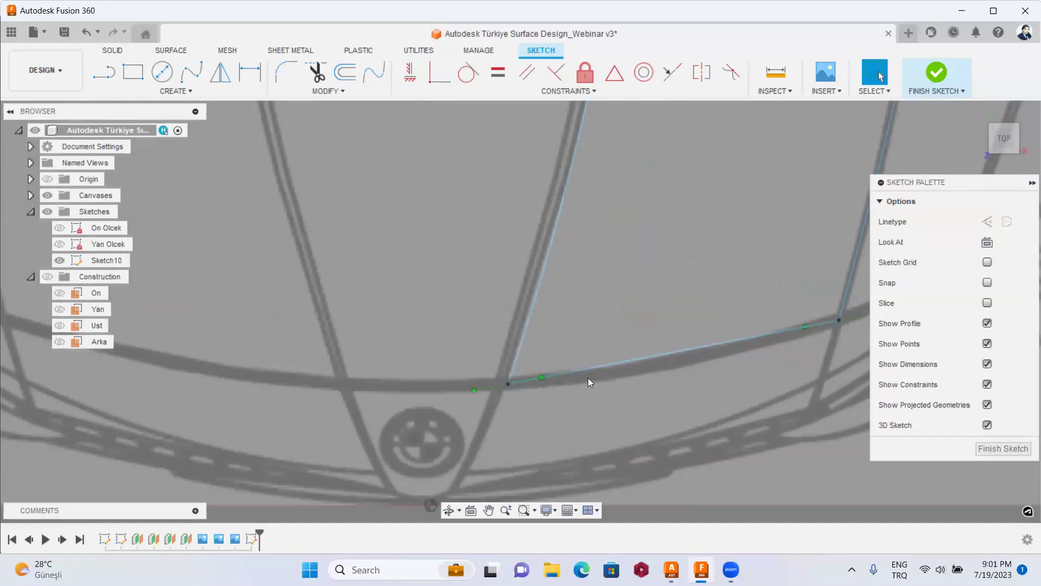
{"action": "left_click", "coordinate": [542, 379]}
{"action": "right_click", "coordinate": [542, 379]}
{"action": "left_click", "coordinate": [488, 395]}
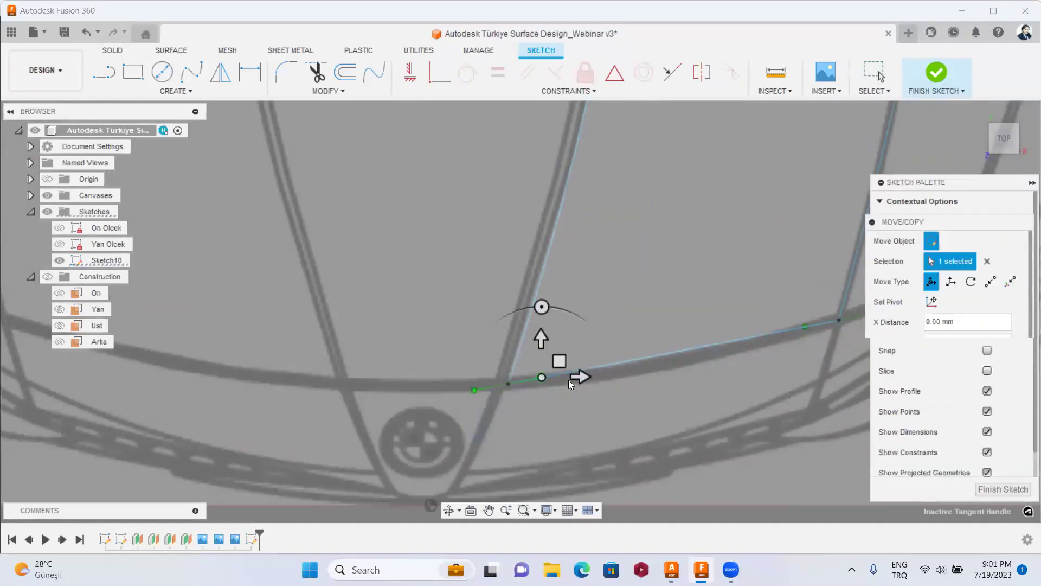
{"action": "left_click_drag", "start_coordinate": [559, 361], "coordinate": [565, 368]}
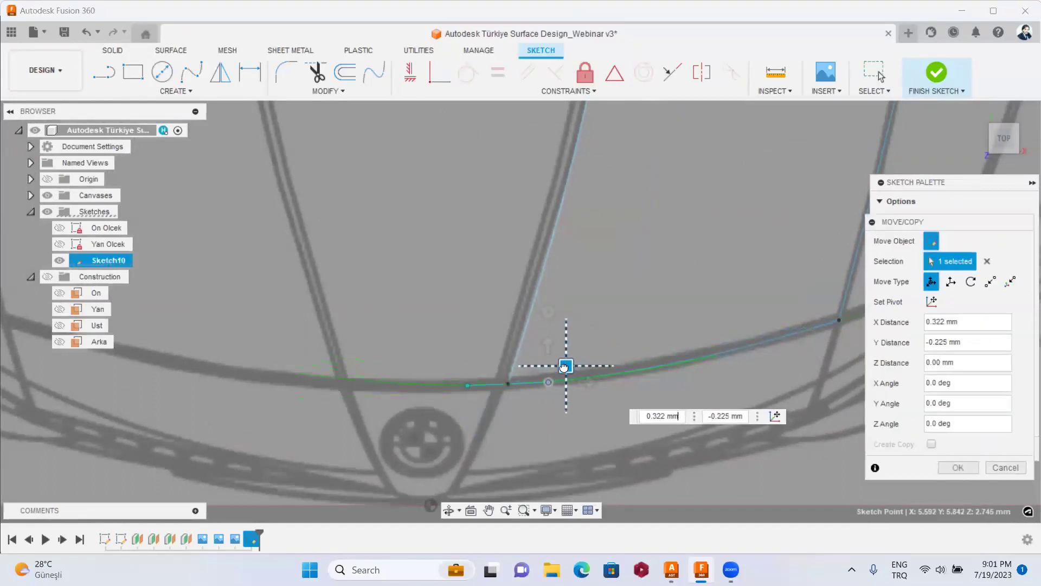
{"action": "key", "text": "Escape"}
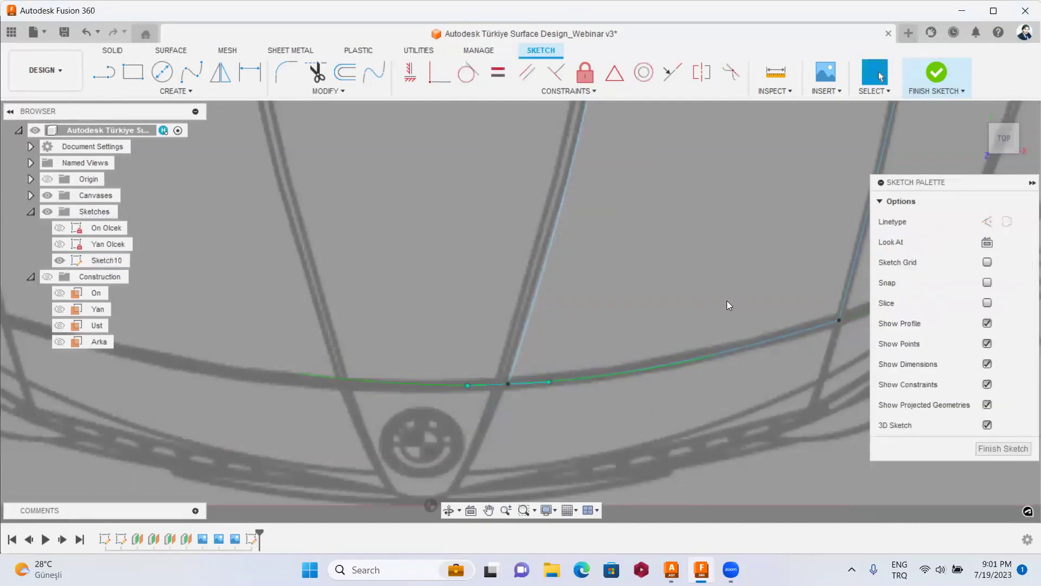
Inspect the new front spline over the grille from the Front view.
{"action": "scroll", "coordinate": [727, 305], "scroll_direction": "down", "scroll_amount": 3}
{"action": "scroll", "coordinate": [521, 449], "scroll_direction": "down", "scroll_amount": 3}
{"action": "scroll", "coordinate": [611, 232], "scroll_direction": "down", "scroll_amount": 3}
{"action": "middle_click_drag", "start_coordinate": [611, 231], "coordinate": [599, 327]}
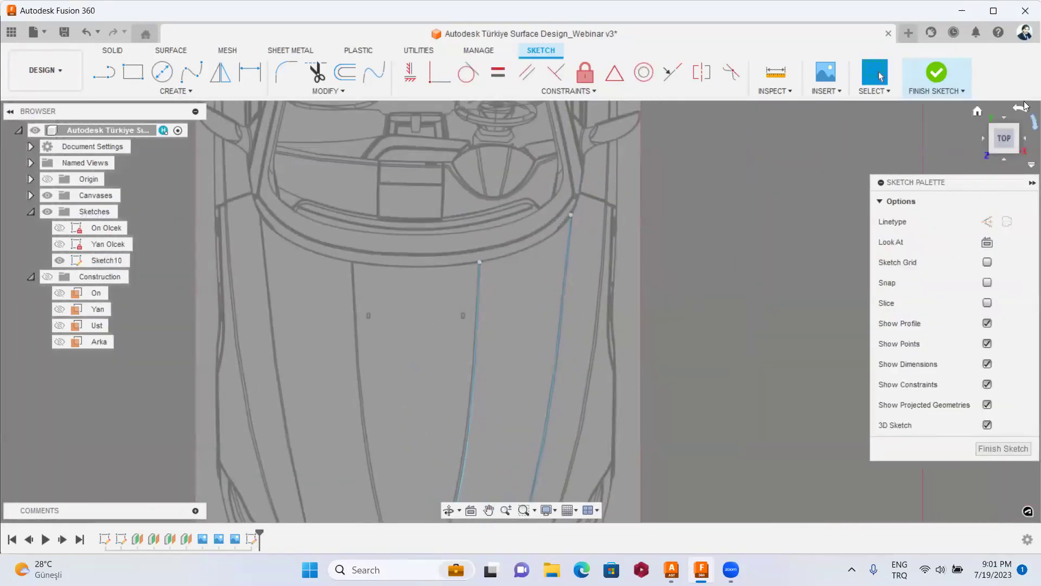
{"action": "left_click", "coordinate": [1004, 157]}
{"action": "scroll", "coordinate": [482, 277], "scroll_direction": "up", "scroll_amount": 2}
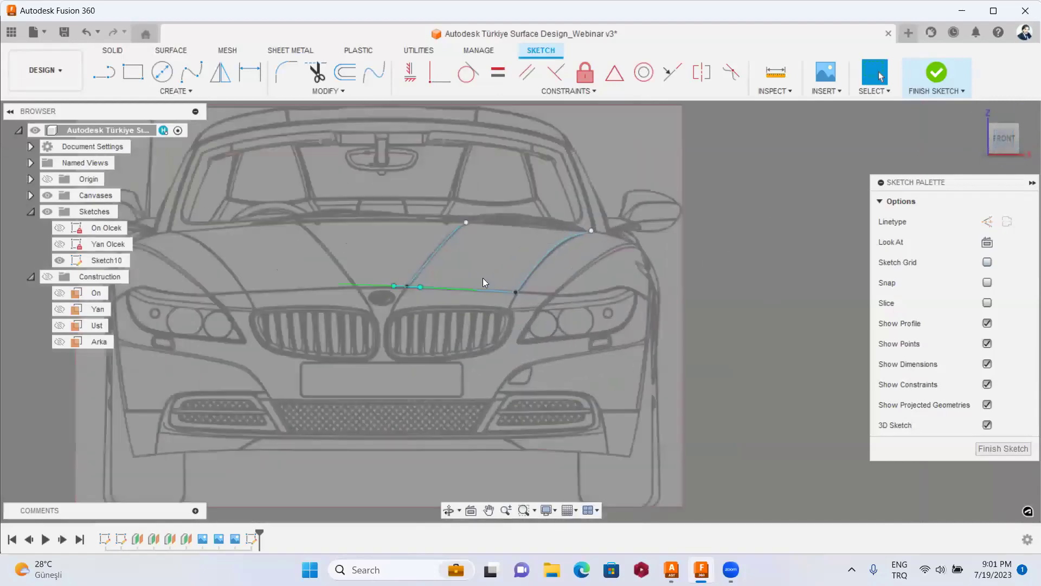
{"action": "scroll", "coordinate": [475, 339], "scroll_direction": "up", "scroll_amount": 3}
{"action": "scroll", "coordinate": [558, 288], "scroll_direction": "up", "scroll_amount": 2}
{"action": "left_click", "coordinate": [492, 276]}
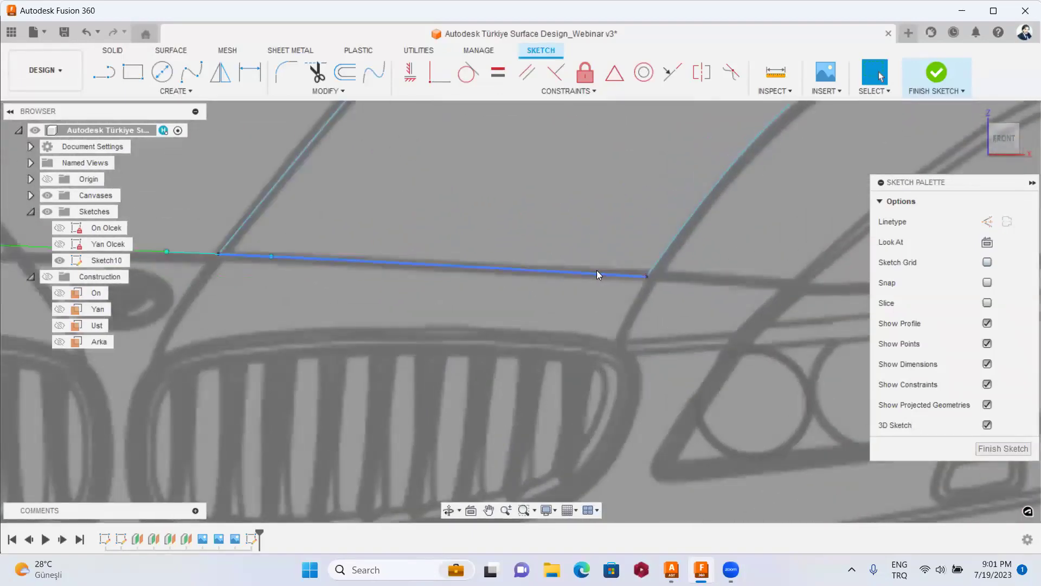
{"action": "left_click", "coordinate": [604, 274]}
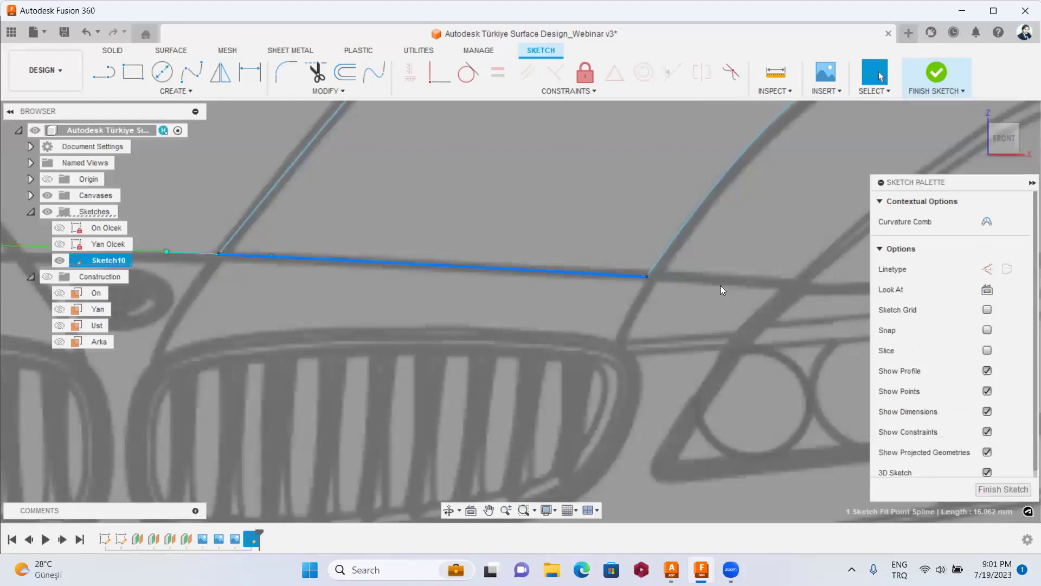
{"action": "left_click", "coordinate": [537, 231]}
{"action": "scroll", "coordinate": [529, 226], "scroll_direction": "down", "scroll_amount": 3}
{"action": "scroll", "coordinate": [521, 221], "scroll_direction": "down", "scroll_amount": 2}
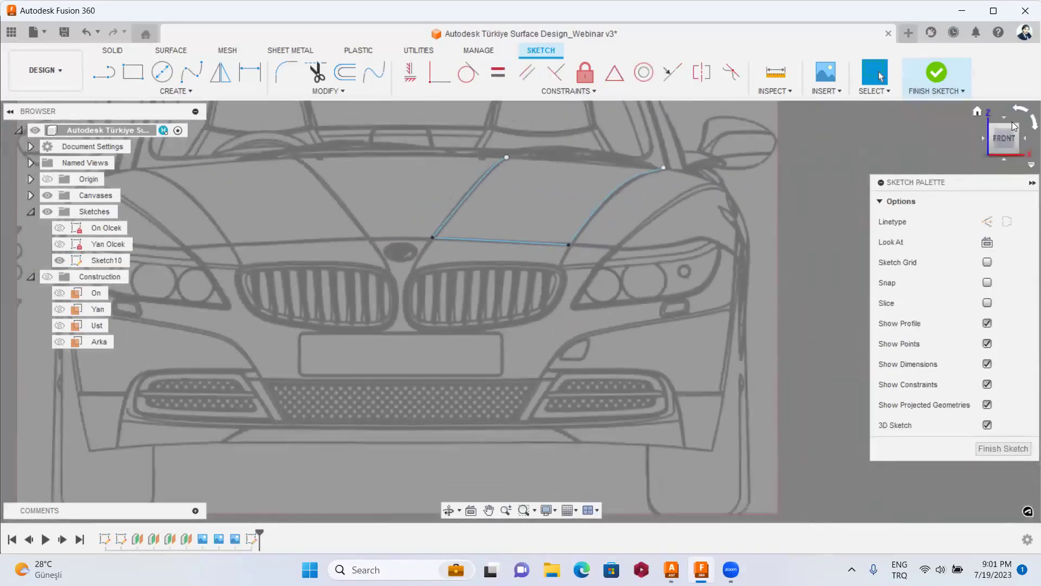
From the Top view, orbit to a tilted 3D angle and start a new spline.
{"action": "left_click", "coordinate": [1007, 119]}
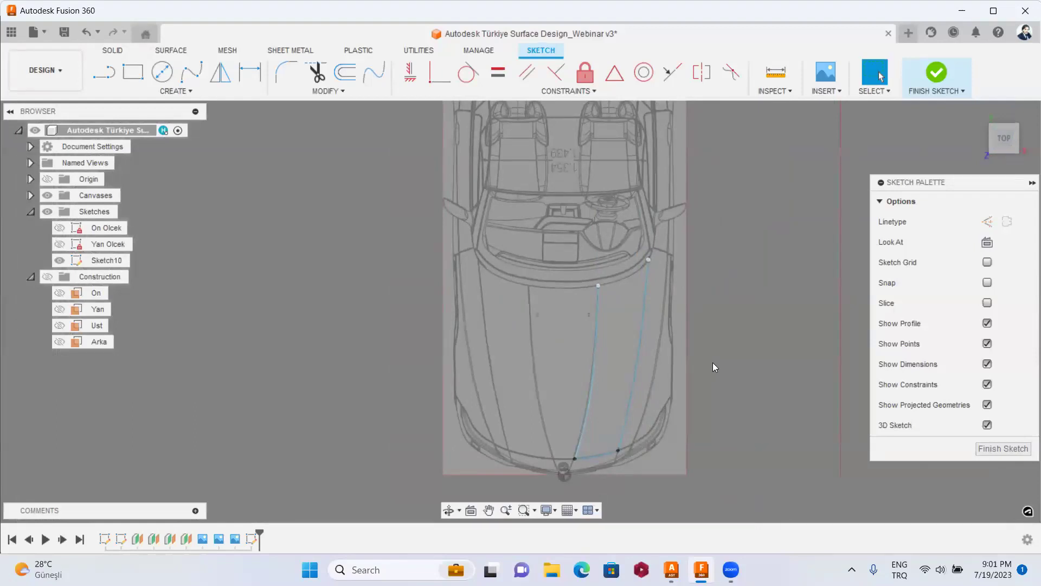
{"action": "middle_click_drag", "start_coordinate": [713, 363], "coordinate": [260, 147], "text": "shift"}
{"action": "left_click", "coordinate": [191, 71]}
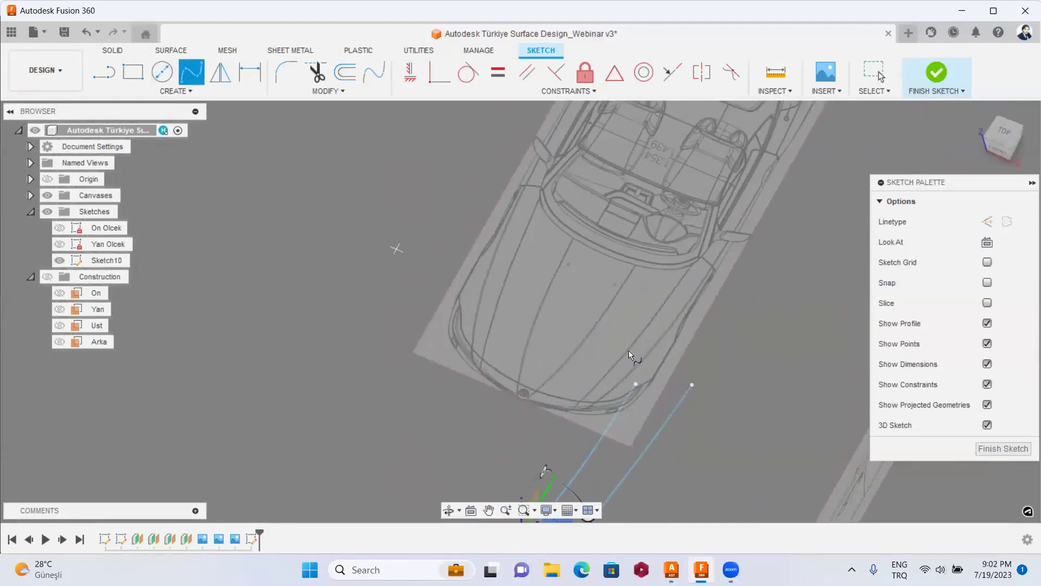
Draw a rear hood spline joining the left and right side curves' rear ends.
{"action": "scroll", "coordinate": [629, 350], "scroll_direction": "up", "scroll_amount": 3}
{"action": "scroll", "coordinate": [600, 353], "scroll_direction": "up", "scroll_amount": 3}
{"action": "left_click", "coordinate": [599, 354]}
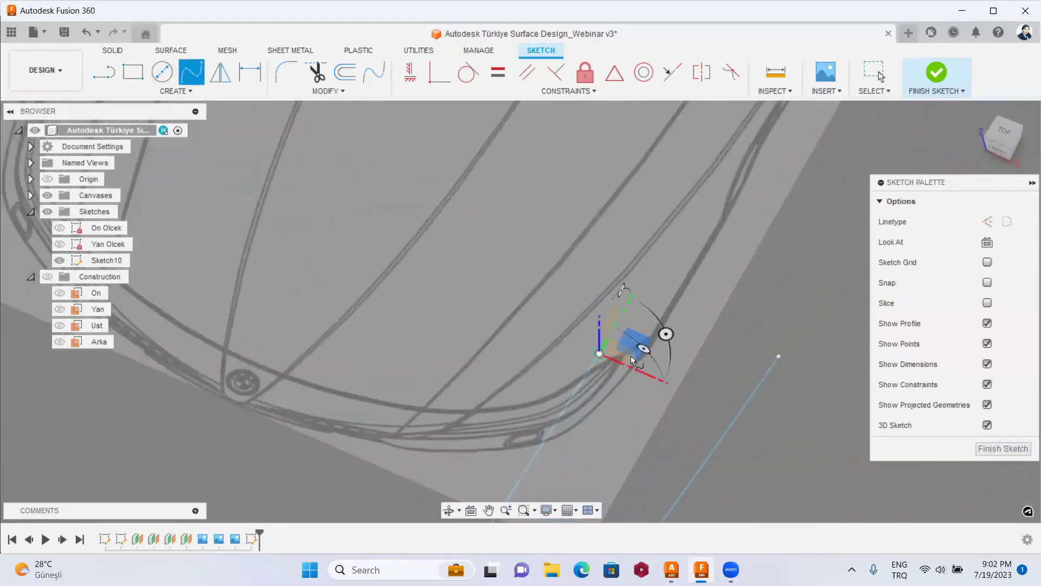
{"action": "left_click", "coordinate": [780, 356]}
{"action": "right_click", "coordinate": [781, 282]}
{"action": "left_click", "coordinate": [749, 339]}
In top view, move a spline point so it follows the windshield line.
{"action": "left_click", "coordinate": [1009, 134]}
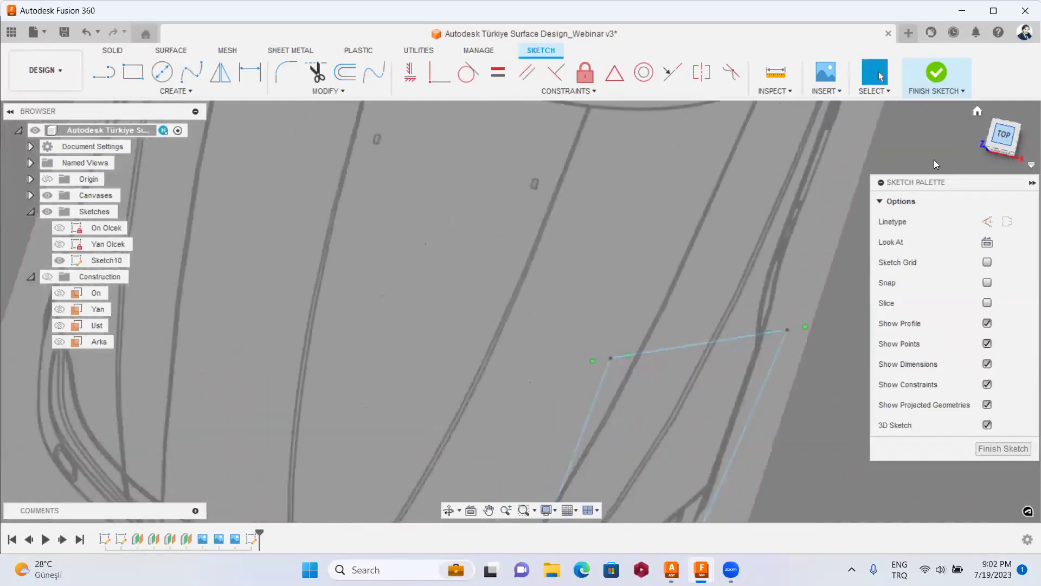
{"action": "scroll", "coordinate": [526, 297], "scroll_direction": "down", "scroll_amount": 5}
{"action": "scroll", "coordinate": [525, 296], "scroll_direction": "up", "scroll_amount": 5}
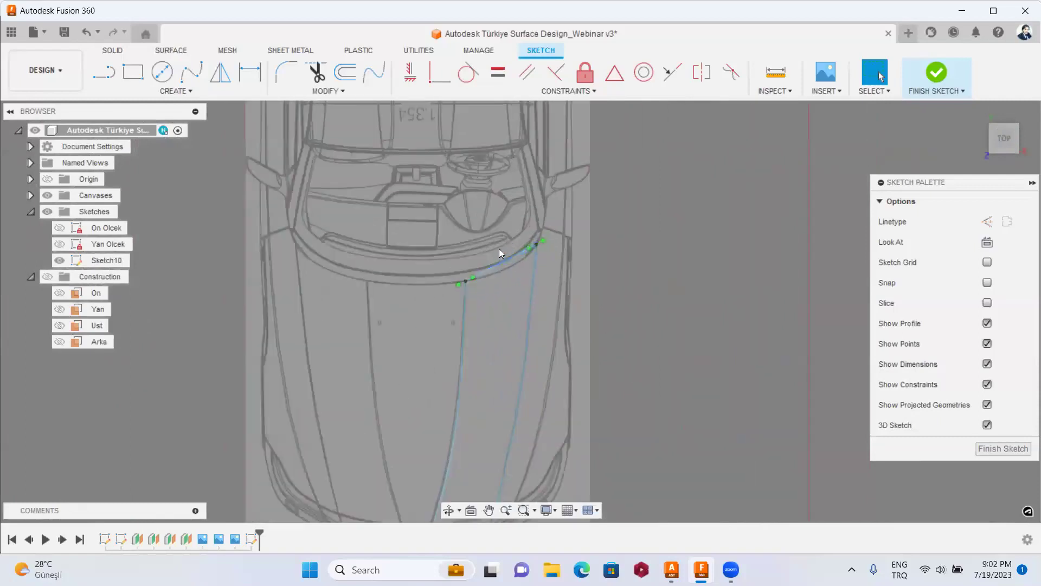
{"action": "scroll", "coordinate": [504, 248], "scroll_direction": "up", "scroll_amount": 3}
{"action": "right_click", "coordinate": [477, 289]}
{"action": "left_click", "coordinate": [423, 304]}
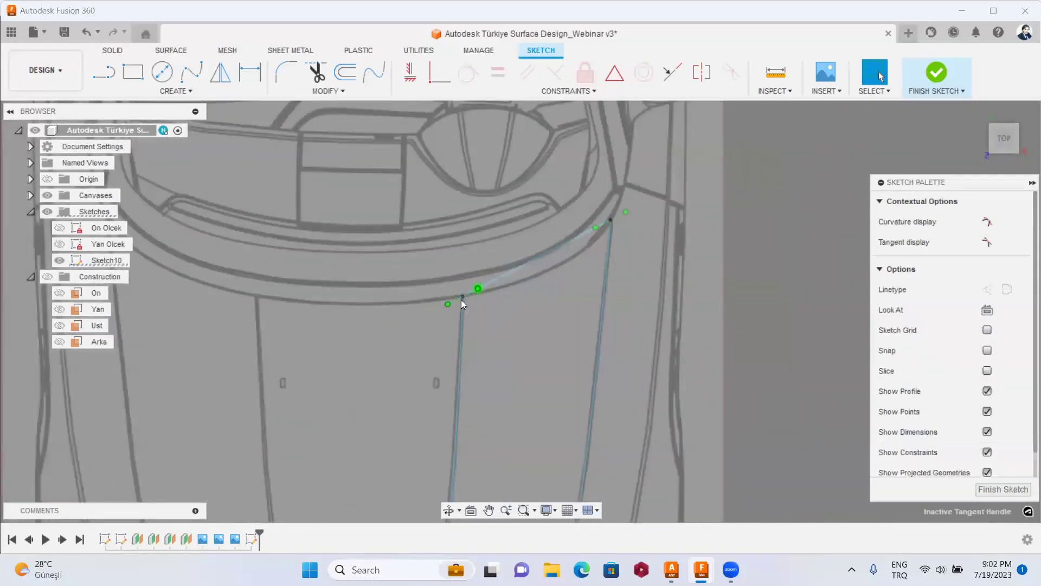
{"action": "scroll", "coordinate": [509, 281], "scroll_direction": "up", "scroll_amount": 5}
{"action": "left_click_drag", "start_coordinate": [450, 284], "coordinate": [462, 301]}
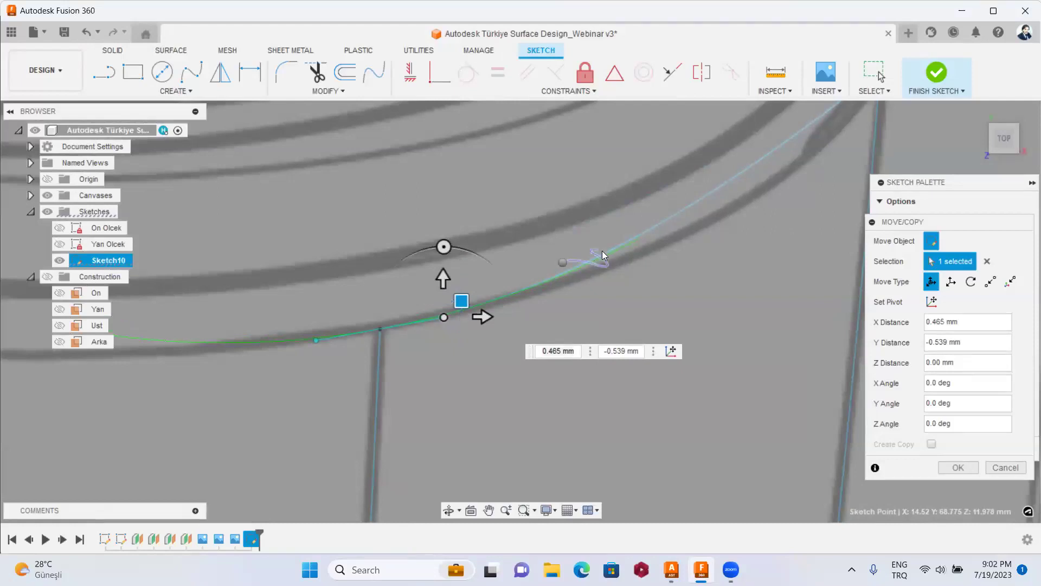
{"action": "right_click", "coordinate": [547, 239]}
{"action": "left_click", "coordinate": [584, 248]}
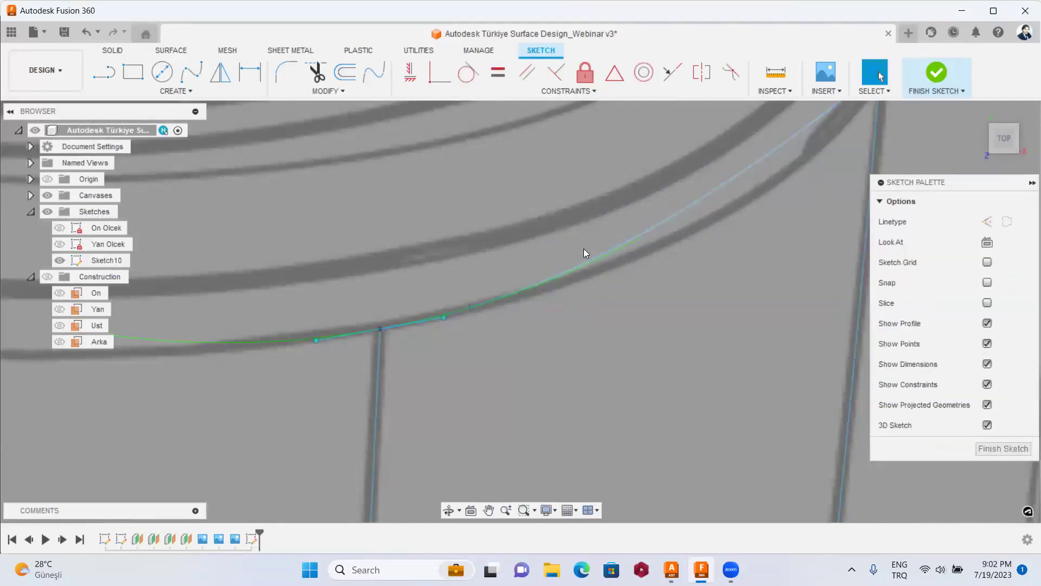
Nudge the rear spline's end point onto the top canvas drawing line.
{"action": "scroll", "coordinate": [627, 283], "scroll_direction": "up", "scroll_amount": 2}
{"action": "scroll", "coordinate": [681, 272], "scroll_direction": "up", "scroll_amount": 2}
{"action": "scroll", "coordinate": [683, 244], "scroll_direction": "up", "scroll_amount": 1}
{"action": "left_click", "coordinate": [682, 244]}
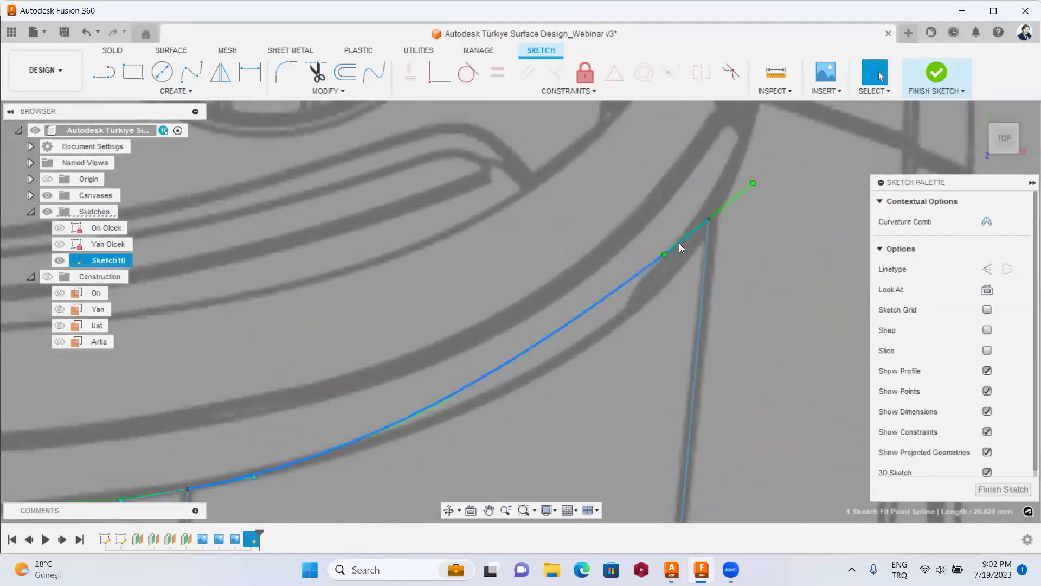
{"action": "right_click", "coordinate": [665, 250]}
{"action": "left_click", "coordinate": [624, 267]}
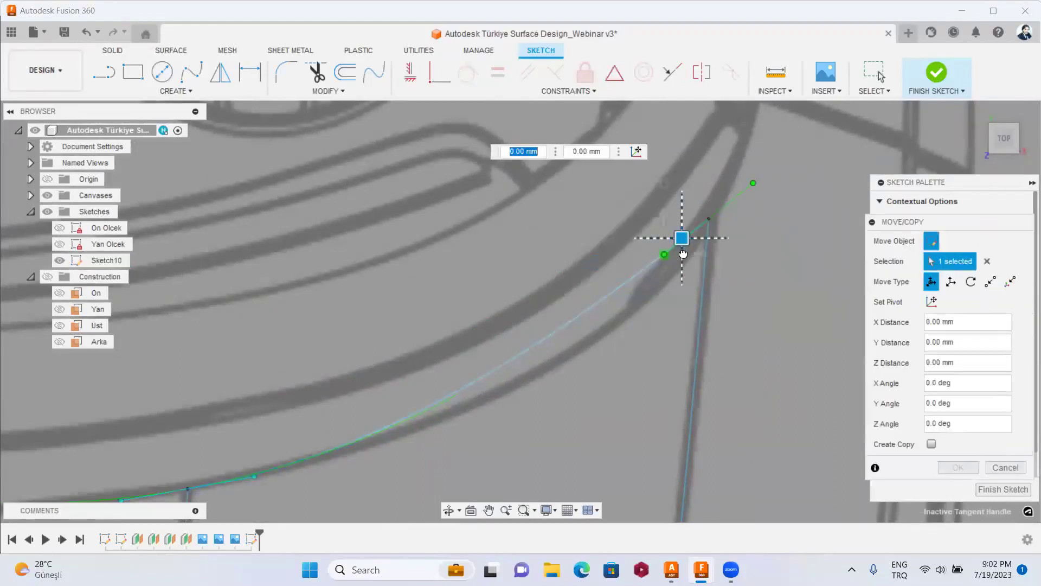
{"action": "left_click_drag", "start_coordinate": [683, 250], "coordinate": [688, 267]}
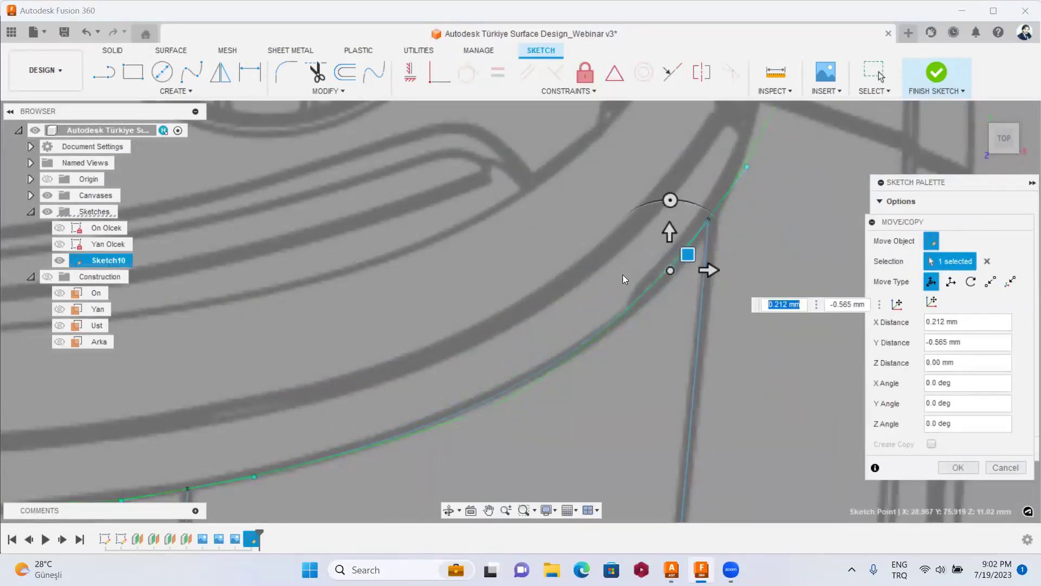
{"action": "key", "text": "Return"}
{"action": "scroll", "coordinate": [623, 287], "scroll_direction": "down", "scroll_amount": 2}
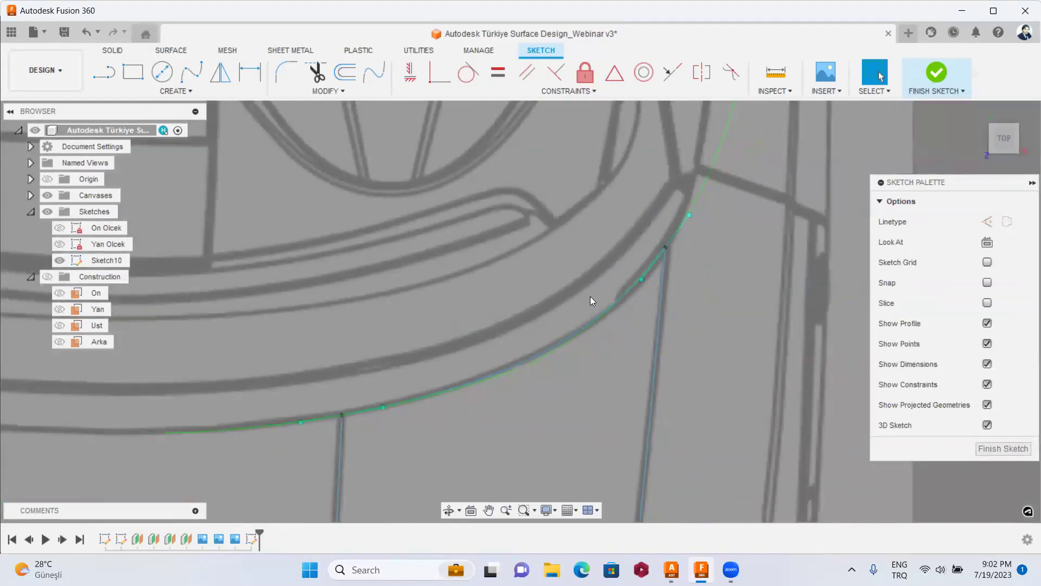
{"action": "scroll", "coordinate": [562, 300], "scroll_direction": "down", "scroll_amount": 5}
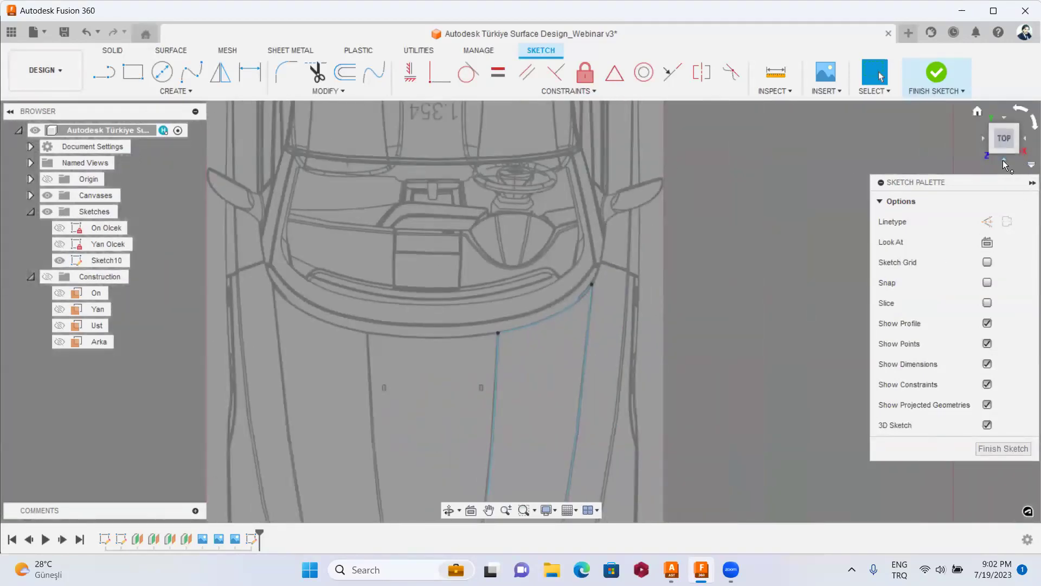
In front view, adjust the spline's end point to match the front canvas drawing.
{"action": "left_click", "coordinate": [1004, 160]}
{"action": "scroll", "coordinate": [569, 434], "scroll_direction": "up", "scroll_amount": 5}
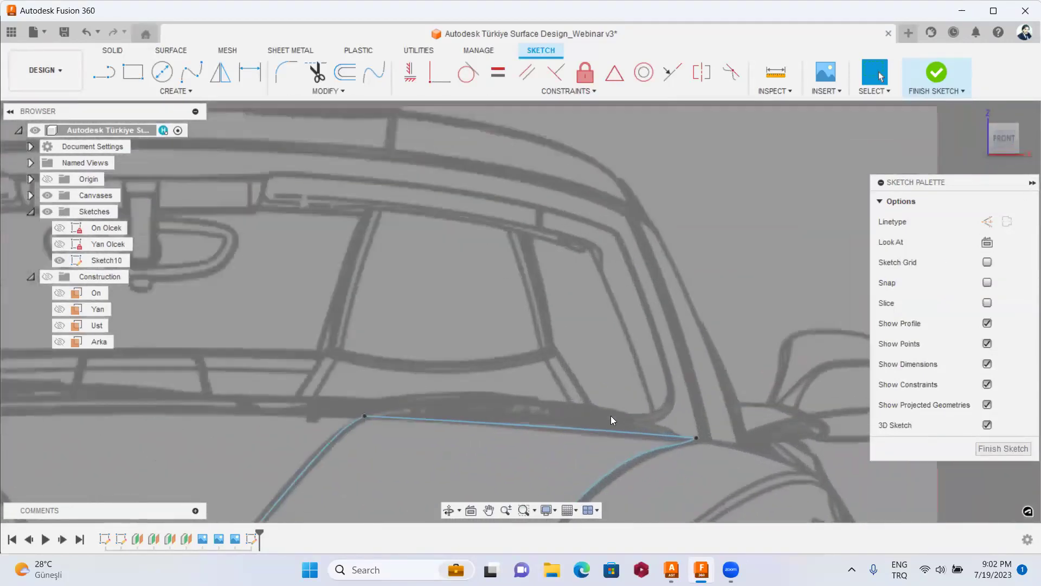
{"action": "left_click", "coordinate": [669, 435]}
{"action": "scroll", "coordinate": [654, 440], "scroll_direction": "up", "scroll_amount": 3}
{"action": "left_click", "coordinate": [684, 434]}
{"action": "right_click", "coordinate": [684, 434]}
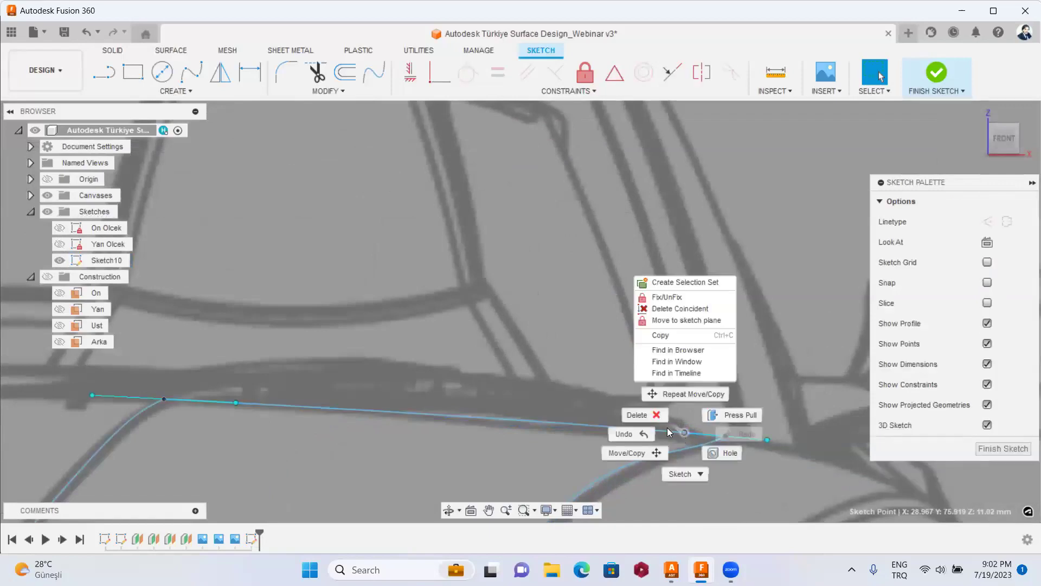
{"action": "left_click", "coordinate": [659, 455]}
{"action": "mouse_move", "coordinate": [703, 419]}
{"action": "left_mouse_down"}
{"action": "mouse_move", "coordinate": [662, 417]}
{"action": "mouse_move", "coordinate": [691, 416]}
{"action": "left_mouse_up"}
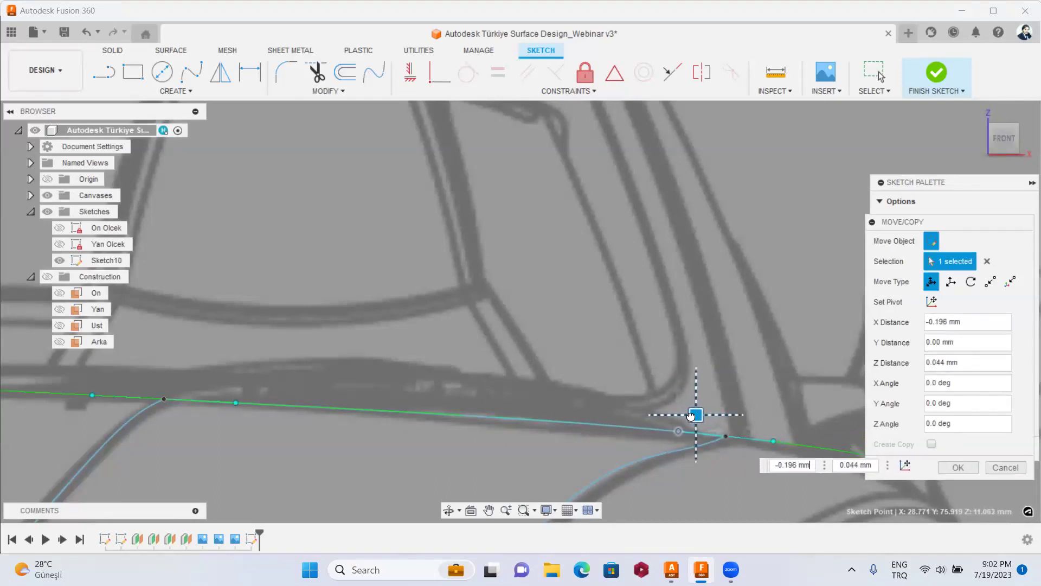
{"action": "key", "text": "Return"}
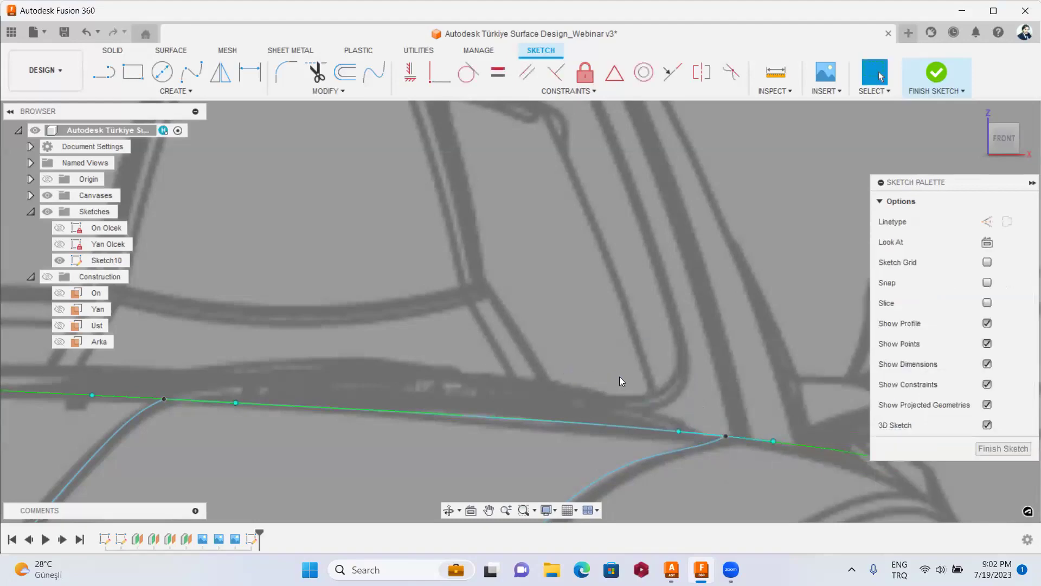
{"action": "scroll", "coordinate": [655, 353], "scroll_direction": "down", "scroll_amount": 3}
{"action": "scroll", "coordinate": [655, 354], "scroll_direction": "down", "scroll_amount": 3}
{"action": "left_click", "coordinate": [1004, 138]}
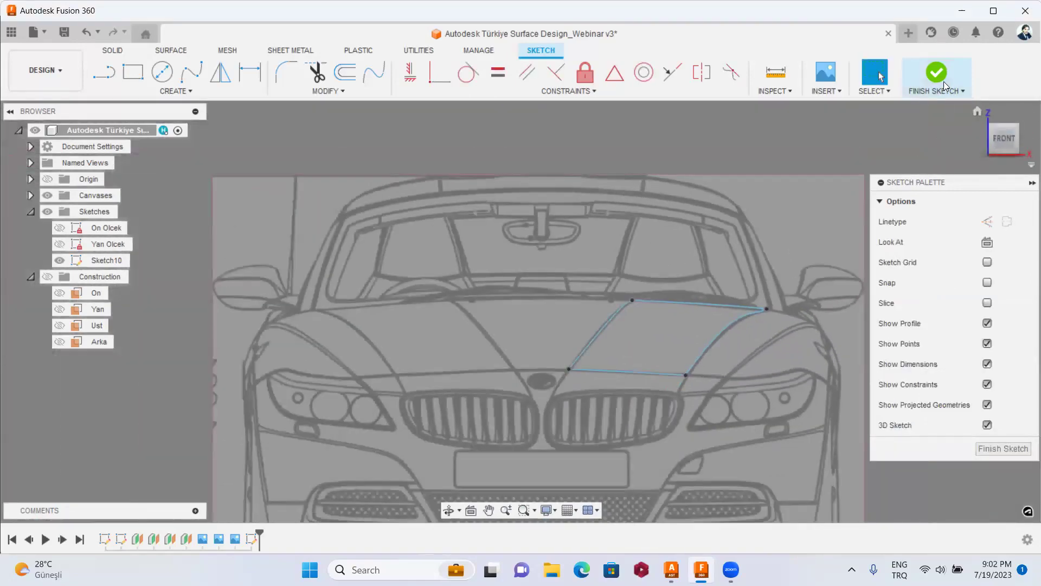
Finish Sketch10 and start a Patch surface using the four hood curves as boundary.
{"action": "left_click", "coordinate": [937, 72]}
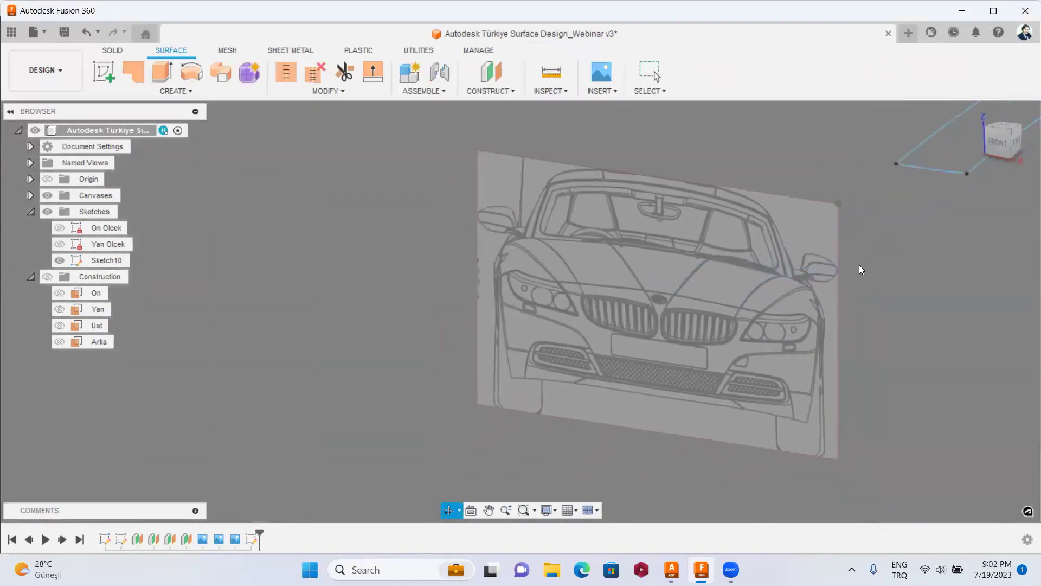
{"action": "scroll", "coordinate": [569, 434], "scroll_direction": "up", "scroll_amount": 3}
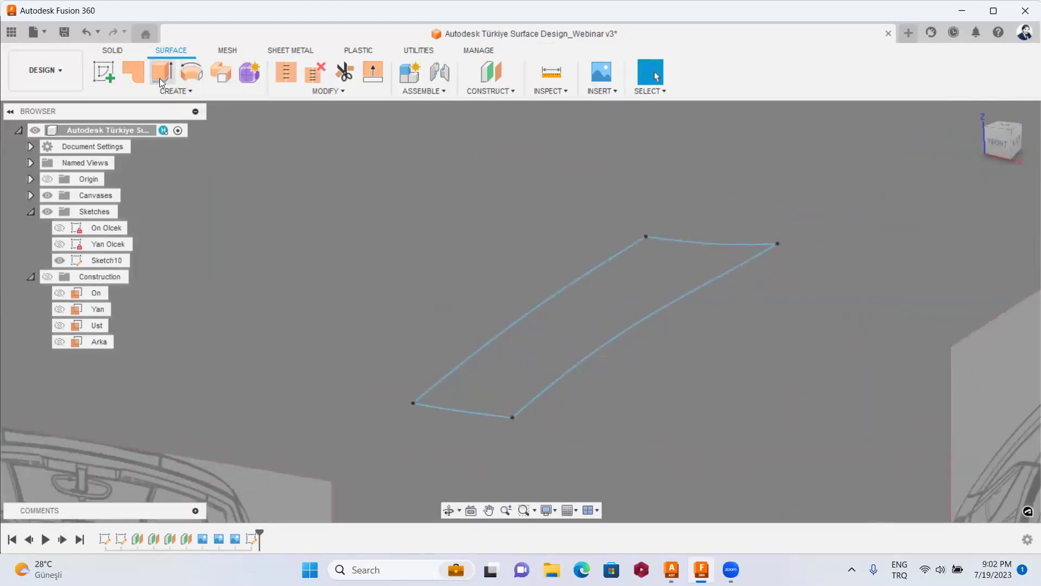
{"action": "left_click", "coordinate": [133, 72]}
{"action": "left_click", "coordinate": [465, 361]}
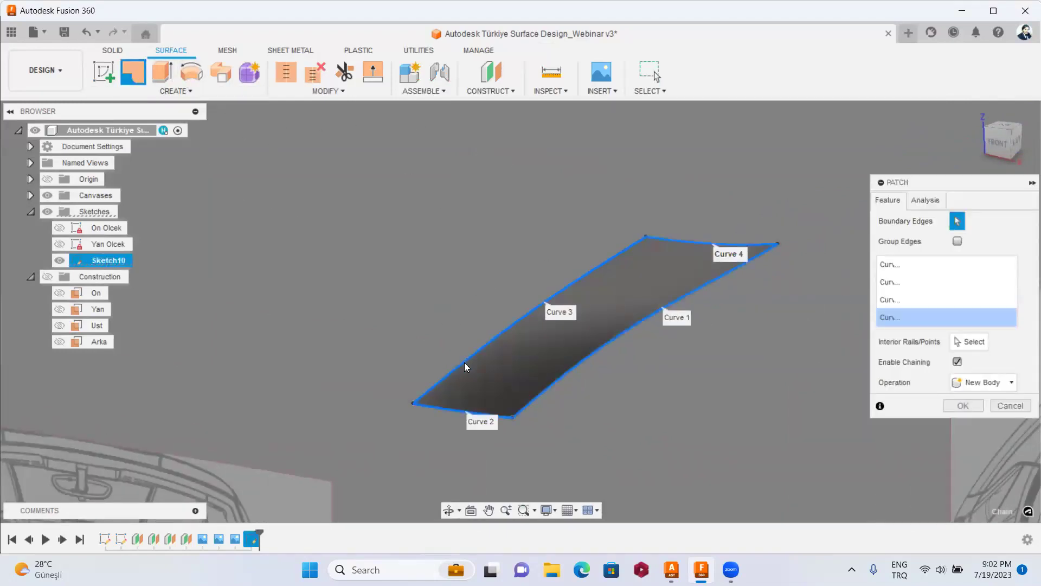
Create the hood Patch surface as Body17, then hide Body17.
{"action": "left_click", "coordinate": [962, 406]}
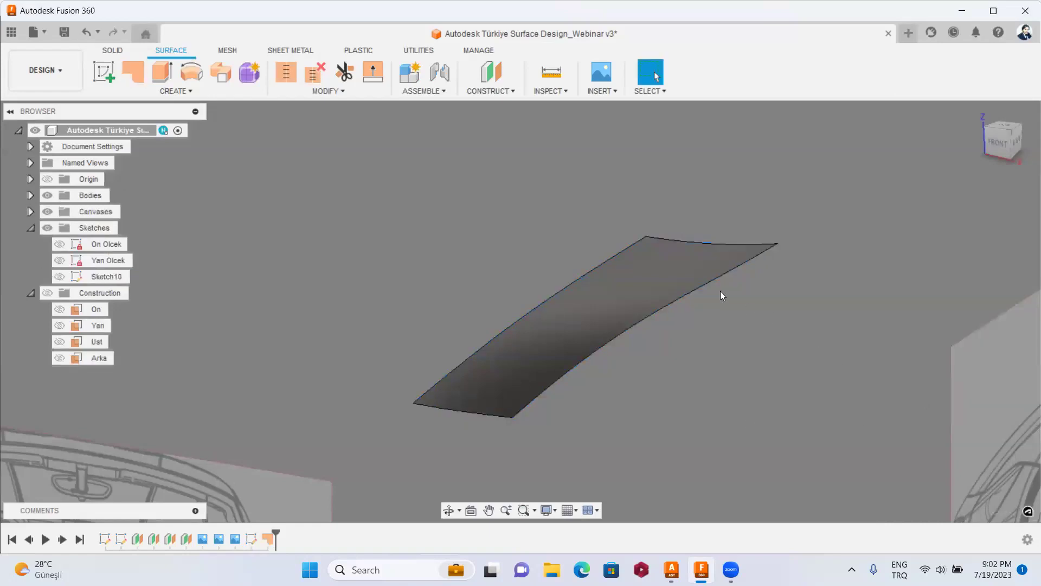
{"action": "scroll", "coordinate": [720, 291], "scroll_direction": "down", "scroll_amount": 4}
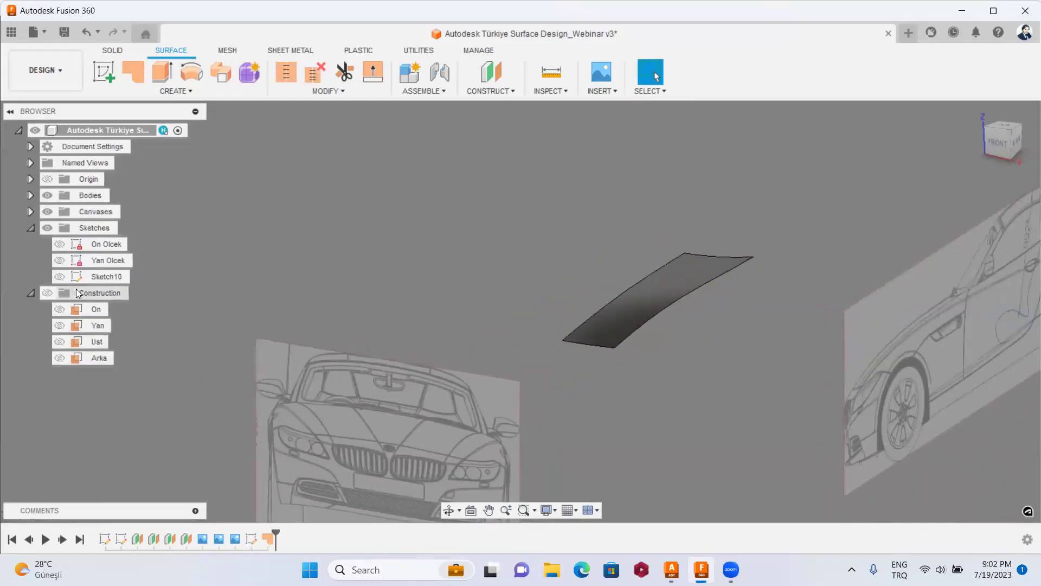
{"action": "left_click", "coordinate": [30, 195]}
{"action": "left_click", "coordinate": [60, 213]}
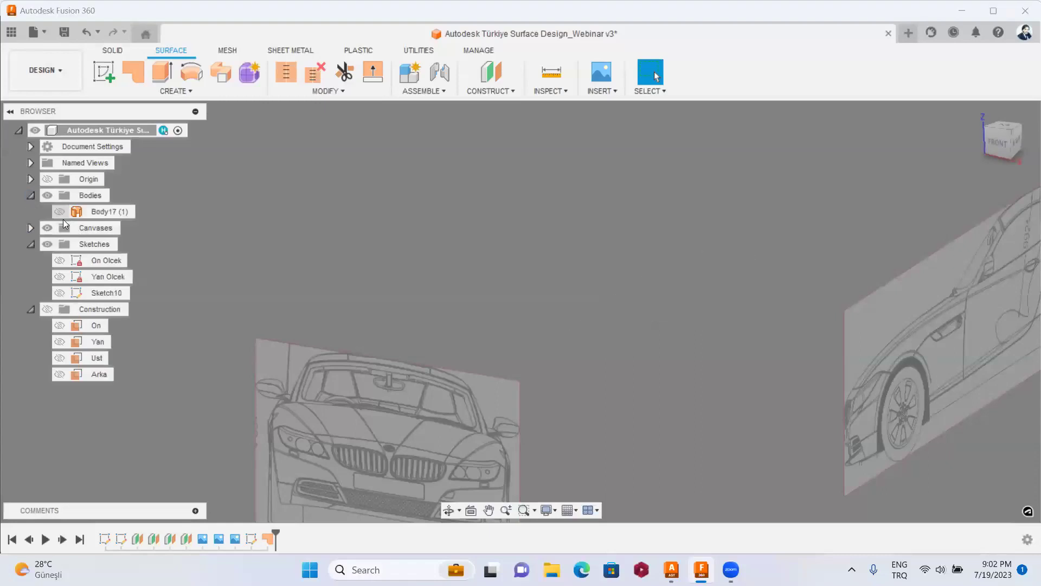
Show Sketch10's hood curves again and view the car from the top.
{"action": "left_click", "coordinate": [59, 293]}
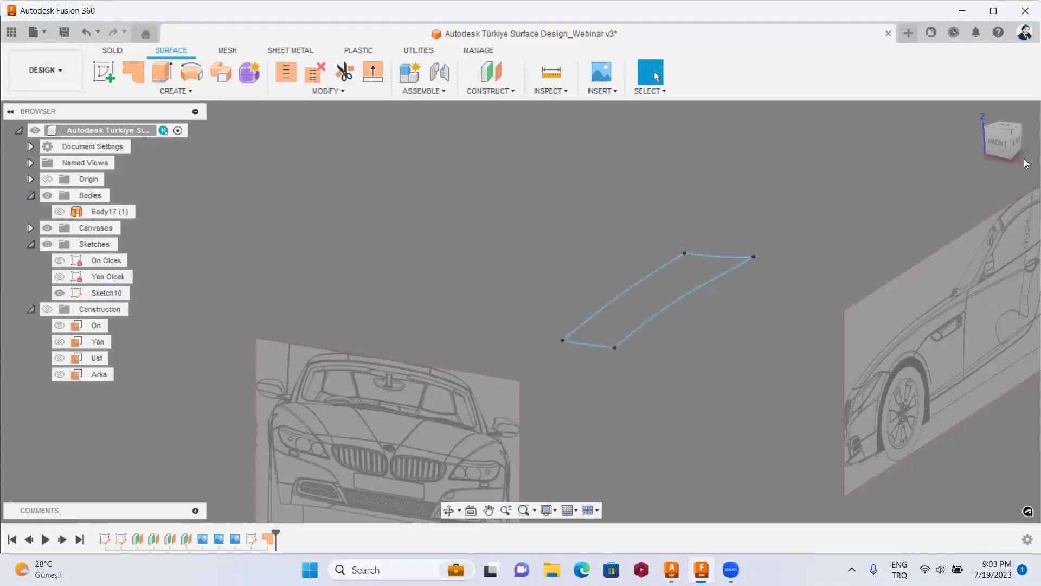
{"action": "left_click", "coordinate": [1001, 125]}
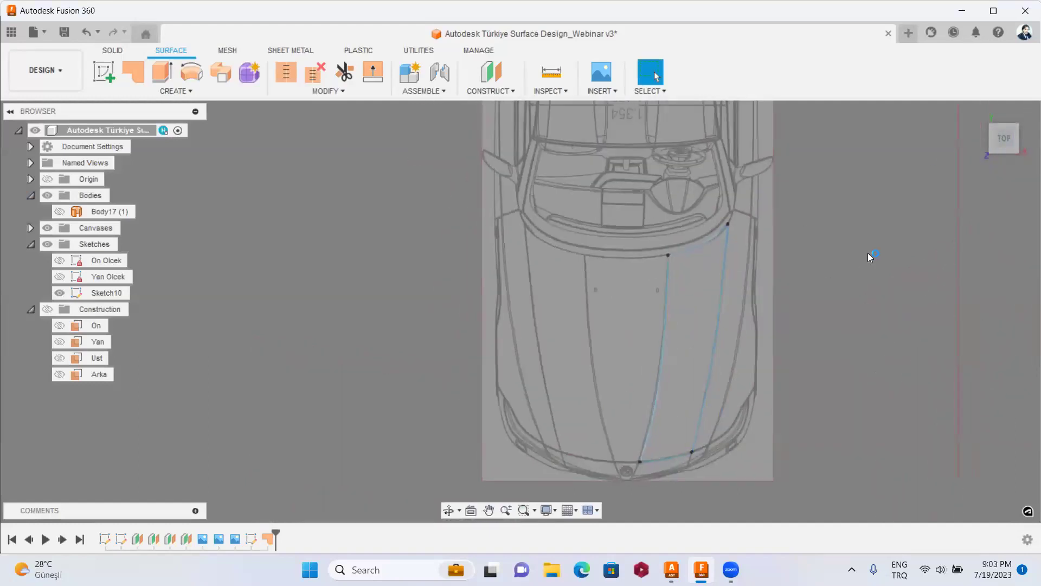
{"action": "scroll", "coordinate": [578, 375], "scroll_direction": "down", "scroll_amount": 2}
{"action": "scroll", "coordinate": [514, 358], "scroll_direction": "up", "scroll_amount": 3}
{"action": "scroll", "coordinate": [474, 360], "scroll_direction": "up", "scroll_amount": 5}
{"action": "scroll", "coordinate": [489, 391], "scroll_direction": "up", "scroll_amount": 2}
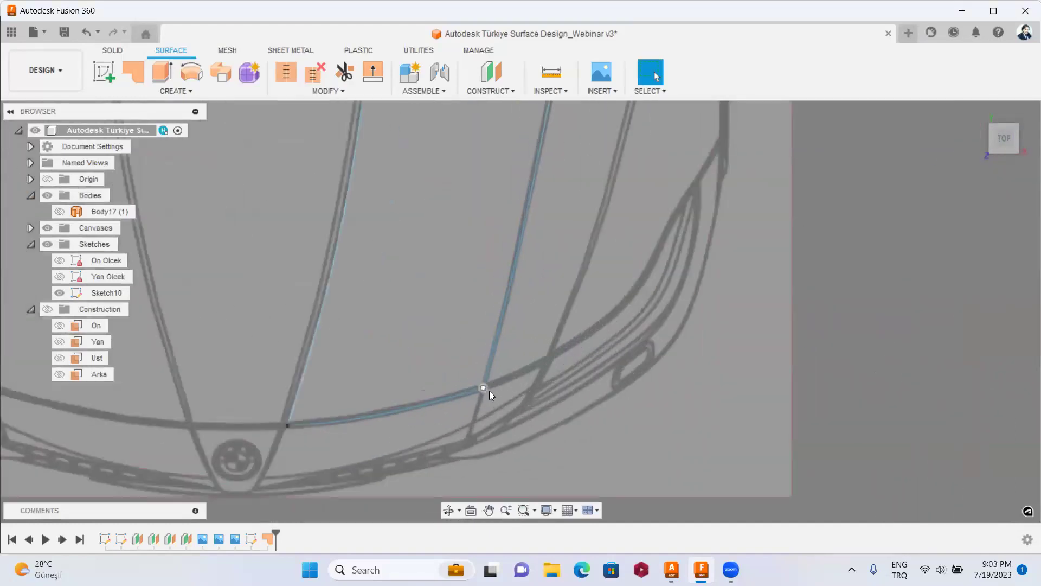
Start a new sketch on the chosen plane and begin a spline on the hood.
{"action": "left_click", "coordinate": [103, 72]}
{"action": "left_click", "coordinate": [319, 394]}
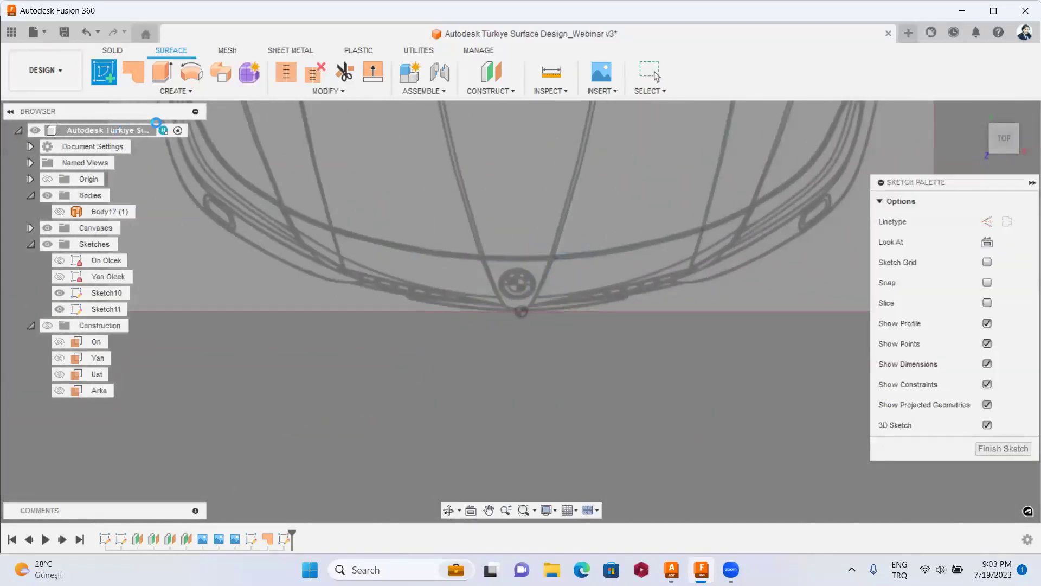
{"action": "left_click", "coordinate": [191, 72]}
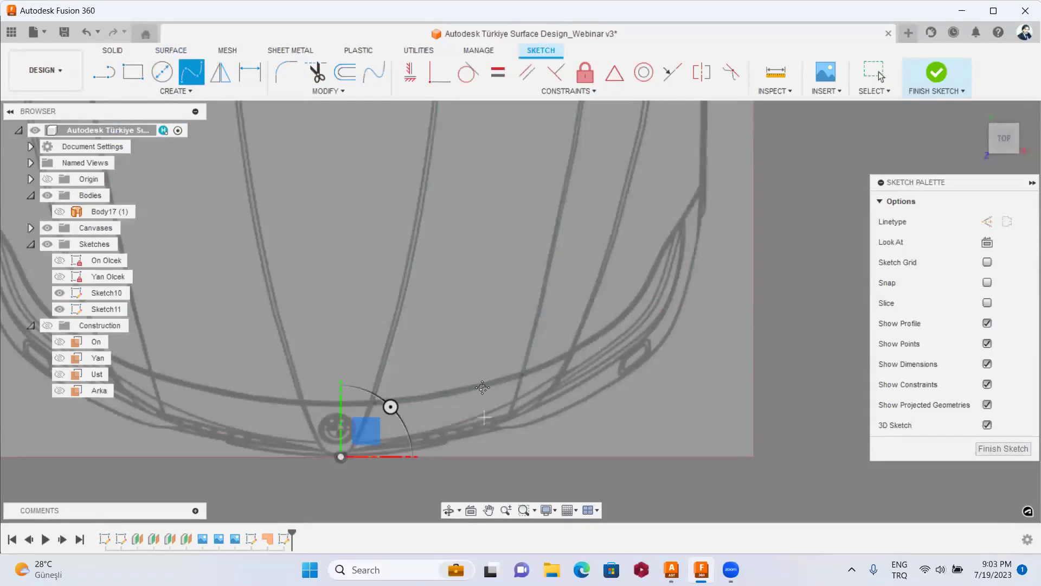
{"action": "scroll", "coordinate": [483, 406], "scroll_direction": "up", "scroll_amount": 1}
{"action": "scroll", "coordinate": [521, 342], "scroll_direction": "down", "scroll_amount": 2}
{"action": "scroll", "coordinate": [543, 328], "scroll_direction": "up", "scroll_amount": 2}
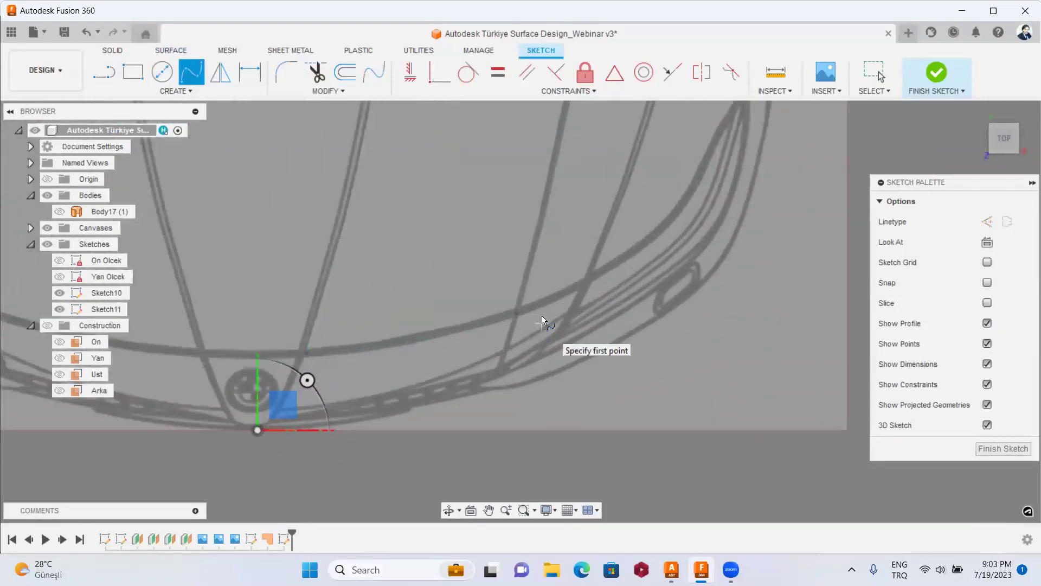
{"action": "scroll", "coordinate": [539, 328], "scroll_direction": "up", "scroll_amount": 1}
{"action": "scroll", "coordinate": [553, 347], "scroll_direction": "down", "scroll_amount": 2}
{"action": "middle_click_drag", "start_coordinate": [565, 358], "coordinate": [453, 290], "text": "shift"}
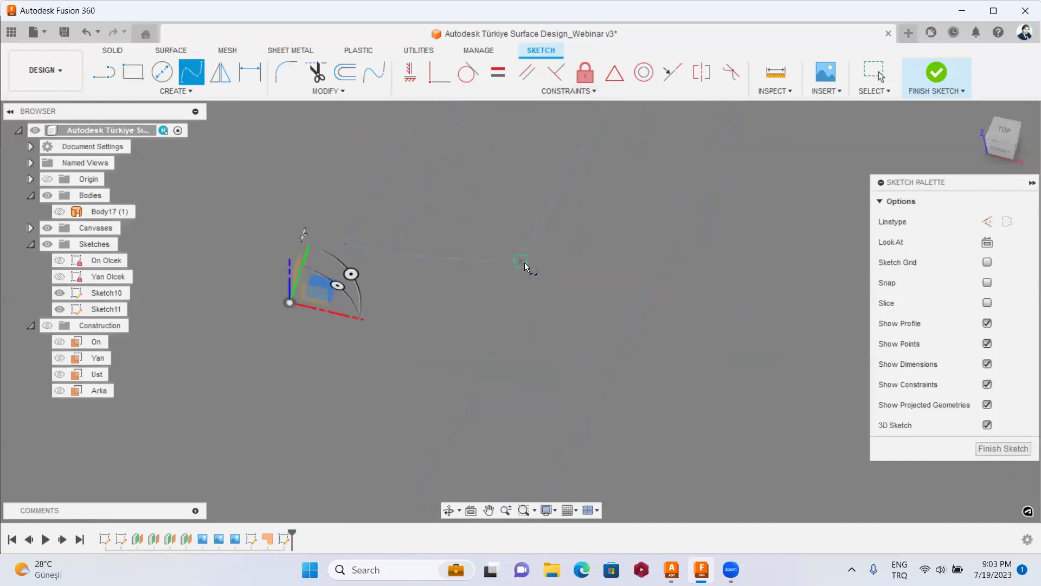
{"action": "left_click", "coordinate": [525, 262]}
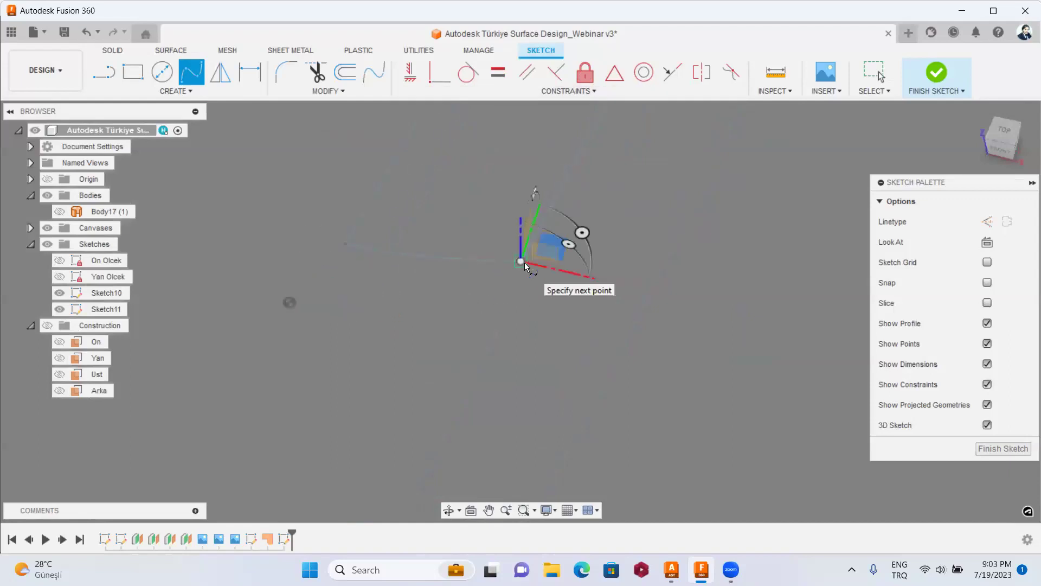
{"action": "left_click", "coordinate": [1005, 131]}
{"action": "scroll", "coordinate": [594, 351], "scroll_direction": "up", "scroll_amount": 5}
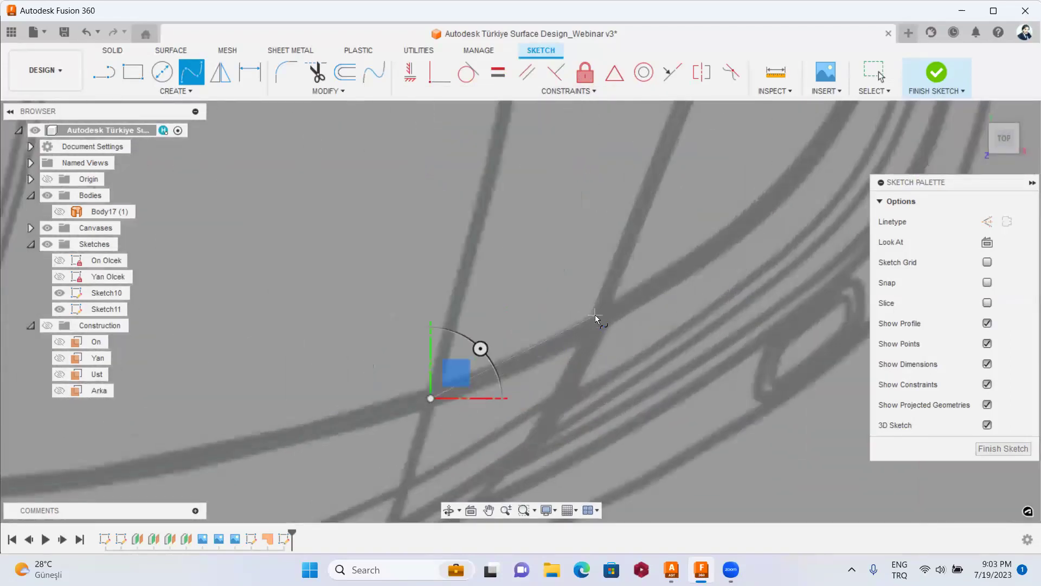
Cancel the unfinished spline, restart it, and place its first point on the hood's front edge.
{"action": "key", "text": "Escape"}
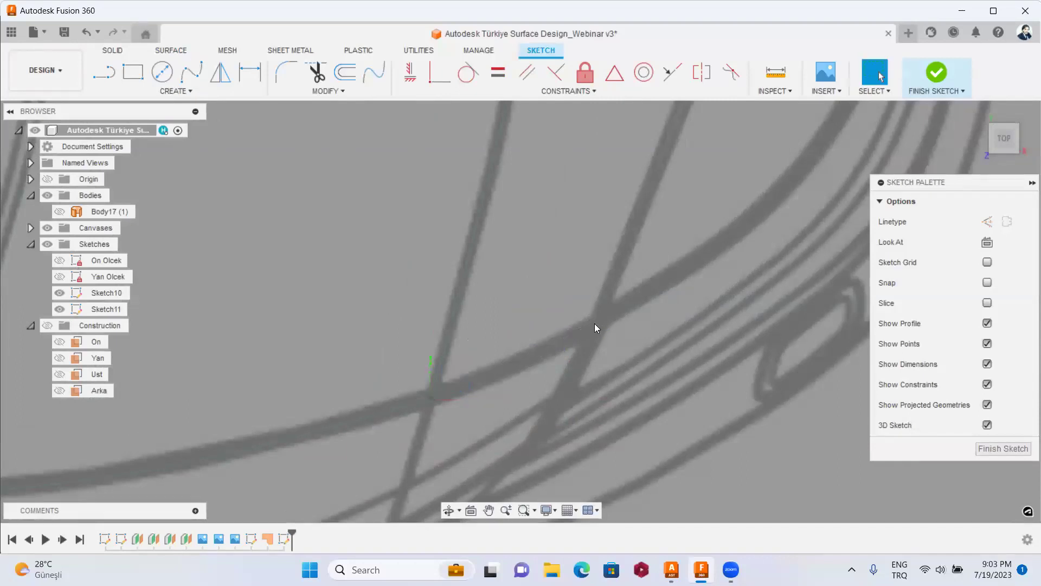
{"action": "scroll", "coordinate": [597, 324], "scroll_direction": "down", "scroll_amount": 5}
{"action": "left_click", "coordinate": [203, 82]}
{"action": "scroll", "coordinate": [599, 325], "scroll_direction": "up", "scroll_amount": 5}
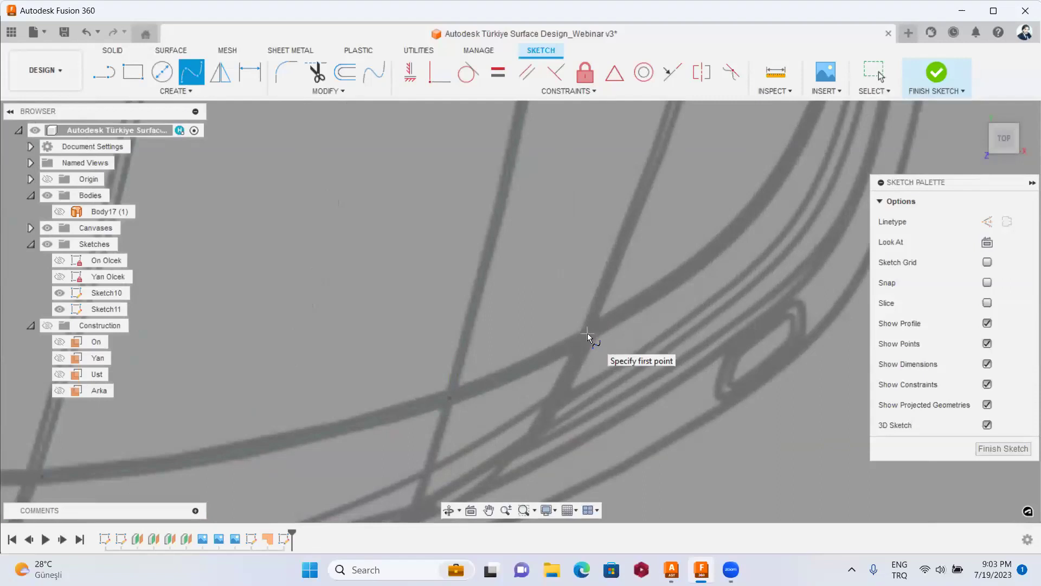
{"action": "left_click", "coordinate": [586, 338]}
{"action": "scroll", "coordinate": [603, 322], "scroll_direction": "down", "scroll_amount": 5}
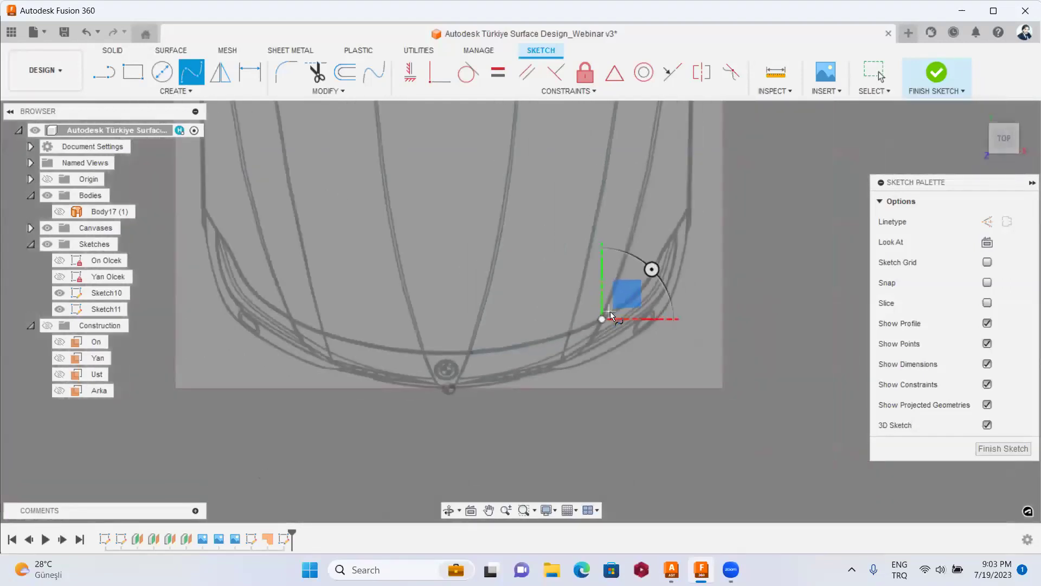
{"action": "scroll", "coordinate": [659, 162], "scroll_direction": "down", "scroll_amount": 3}
{"action": "middle_click_drag", "start_coordinate": [659, 162], "coordinate": [588, 302]}
Place the spline's end point near the windshield base and finish the hood-side spline.
{"action": "scroll", "coordinate": [577, 265], "scroll_direction": "up", "scroll_amount": 8}
{"action": "scroll", "coordinate": [578, 265], "scroll_direction": "up", "scroll_amount": 5}
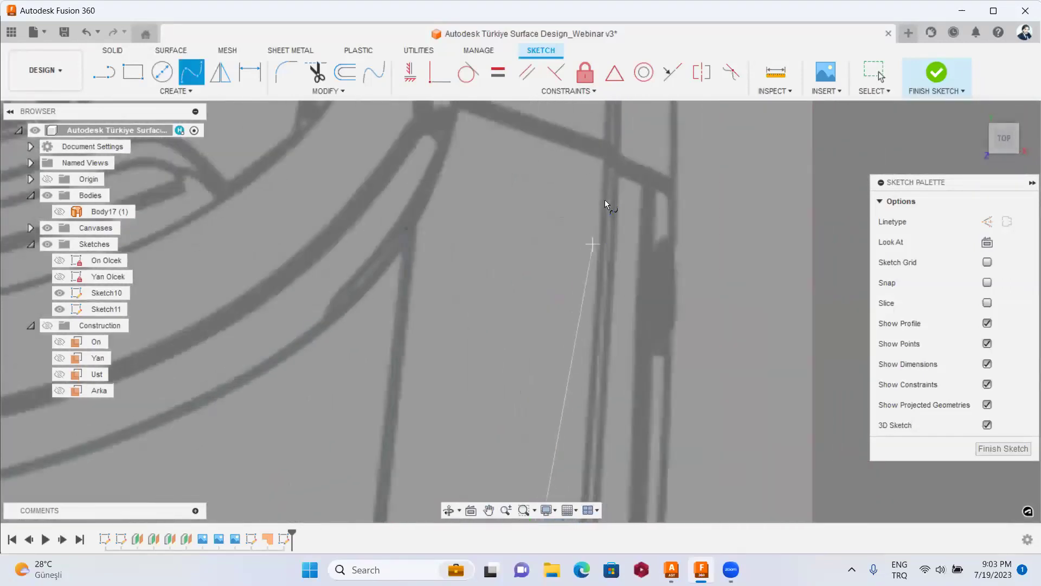
{"action": "left_click", "coordinate": [611, 151]}
{"action": "right_click", "coordinate": [611, 150]}
{"action": "left_click", "coordinate": [652, 152]}
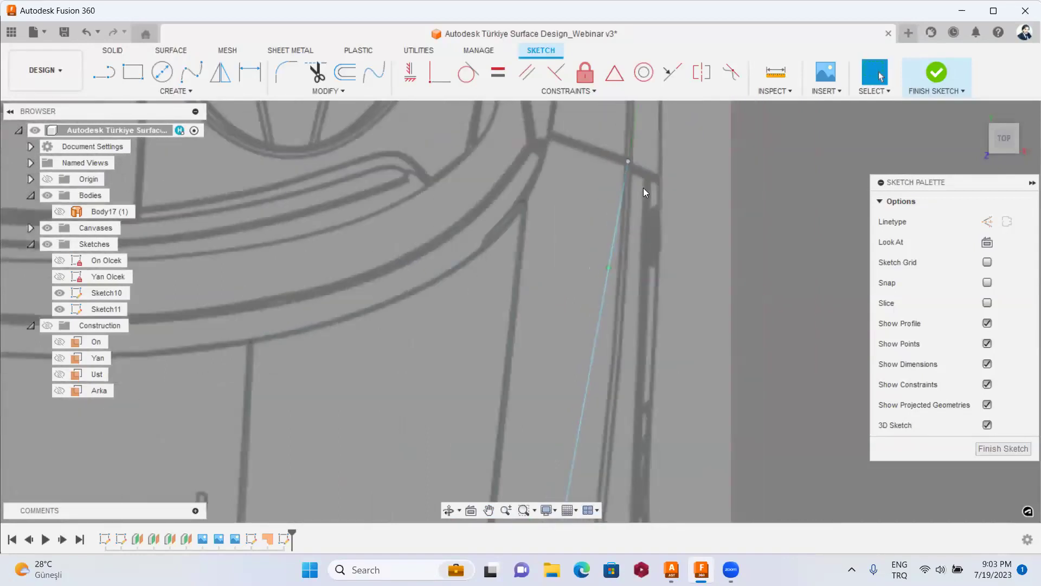
{"action": "scroll", "coordinate": [643, 188], "scroll_direction": "down", "scroll_amount": 5}
{"action": "scroll", "coordinate": [531, 417], "scroll_direction": "up", "scroll_amount": 6}
{"action": "scroll", "coordinate": [530, 417], "scroll_direction": "up", "scroll_amount": 2}
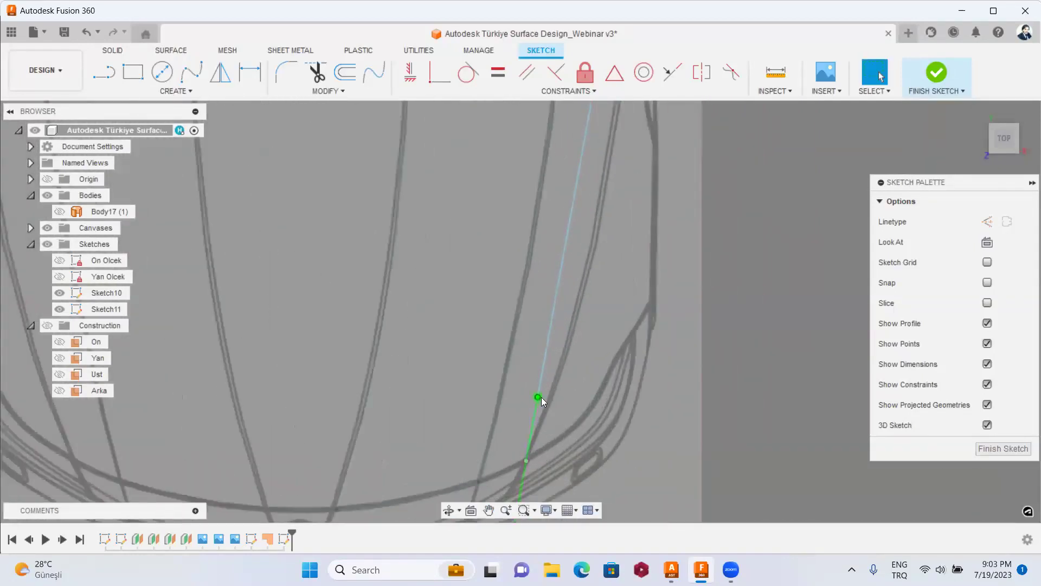
{"action": "right_click", "coordinate": [541, 397]}
Shift the selected spline end point onto the hood edge line.
{"action": "left_click", "coordinate": [477, 411]}
{"action": "scroll", "coordinate": [529, 347], "scroll_direction": "down", "scroll_amount": 2}
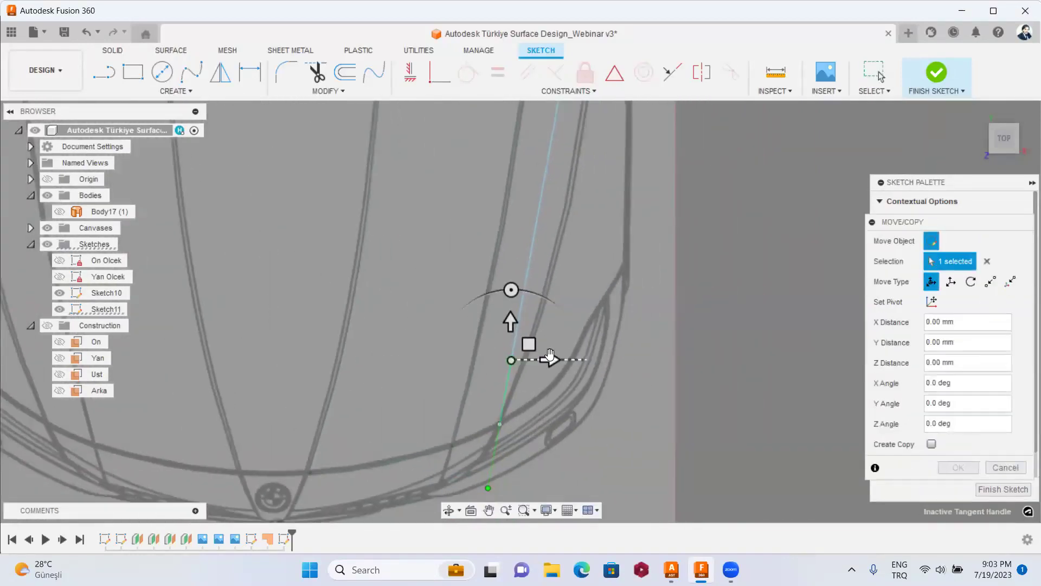
{"action": "left_click_drag", "start_coordinate": [530, 344], "coordinate": [545, 342]}
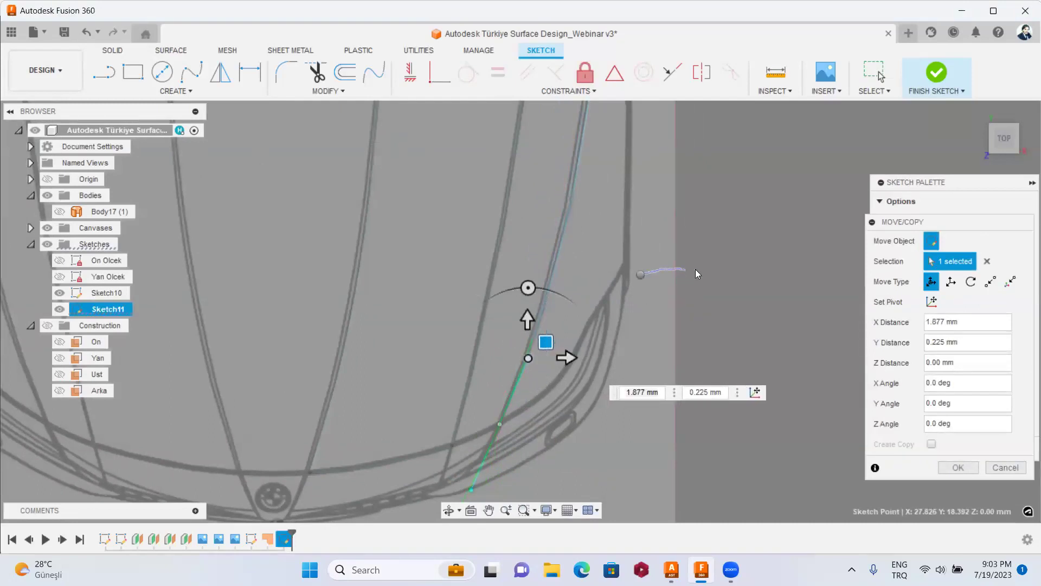
{"action": "key", "text": "Return"}
{"action": "scroll", "coordinate": [688, 271], "scroll_direction": "down", "scroll_amount": 3}
{"action": "scroll", "coordinate": [673, 326], "scroll_direction": "down", "scroll_amount": 2}
{"action": "scroll", "coordinate": [581, 216], "scroll_direction": "up", "scroll_amount": 5}
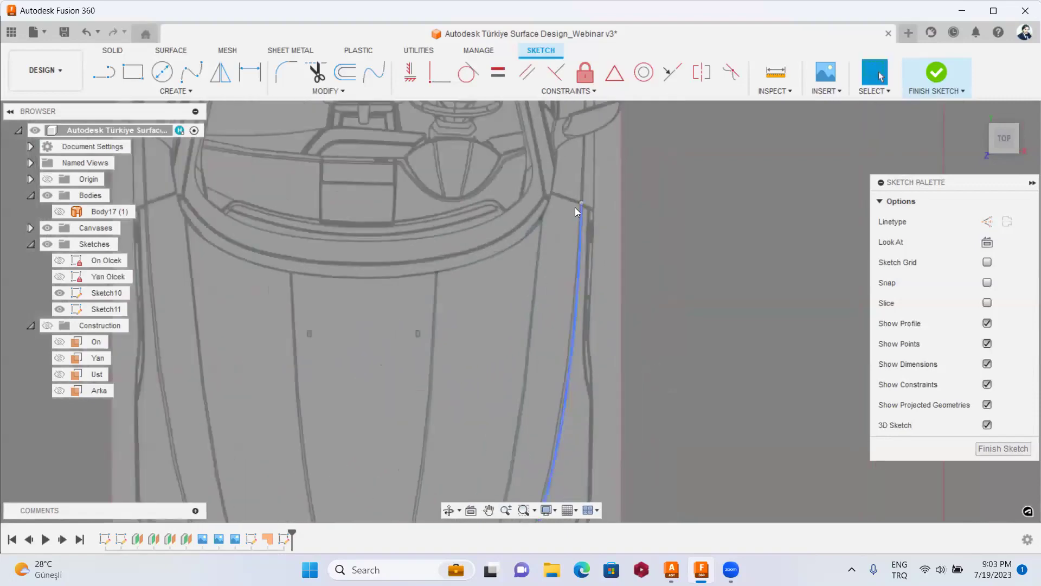
{"action": "scroll", "coordinate": [580, 216], "scroll_direction": "down", "scroll_amount": 3}
{"action": "scroll", "coordinate": [630, 250], "scroll_direction": "down", "scroll_amount": 2}
In Right view, lift the whole hood-edge spline 2 mm upward with Move/Copy.
{"action": "left_click", "coordinate": [1016, 154]}
{"action": "left_click", "coordinate": [1004, 152]}
{"action": "scroll", "coordinate": [542, 320], "scroll_direction": "up", "scroll_amount": 2}
{"action": "scroll", "coordinate": [511, 287], "scroll_direction": "up", "scroll_amount": 2}
{"action": "left_click", "coordinate": [565, 267]}
{"action": "right_click", "coordinate": [541, 268]}
{"action": "left_click", "coordinate": [516, 287]}
{"action": "scroll", "coordinate": [521, 255], "scroll_direction": "up", "scroll_amount": 2}
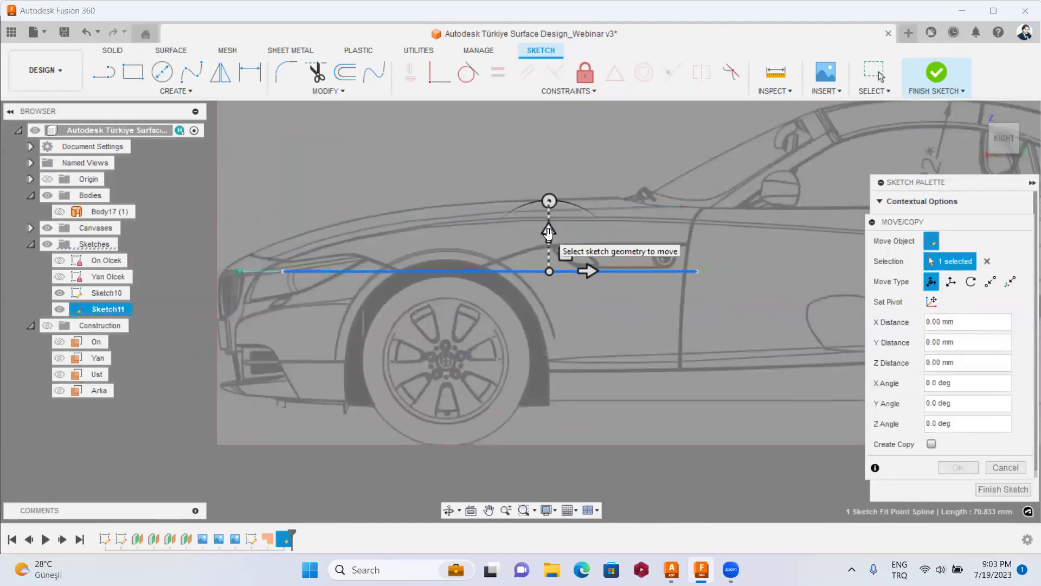
{"action": "left_click_drag", "start_coordinate": [548, 232], "coordinate": [549, 227]}
{"action": "scroll", "coordinate": [432, 234], "scroll_direction": "up", "scroll_amount": 2}
{"action": "scroll", "coordinate": [664, 237], "scroll_direction": "up", "scroll_amount": 2}
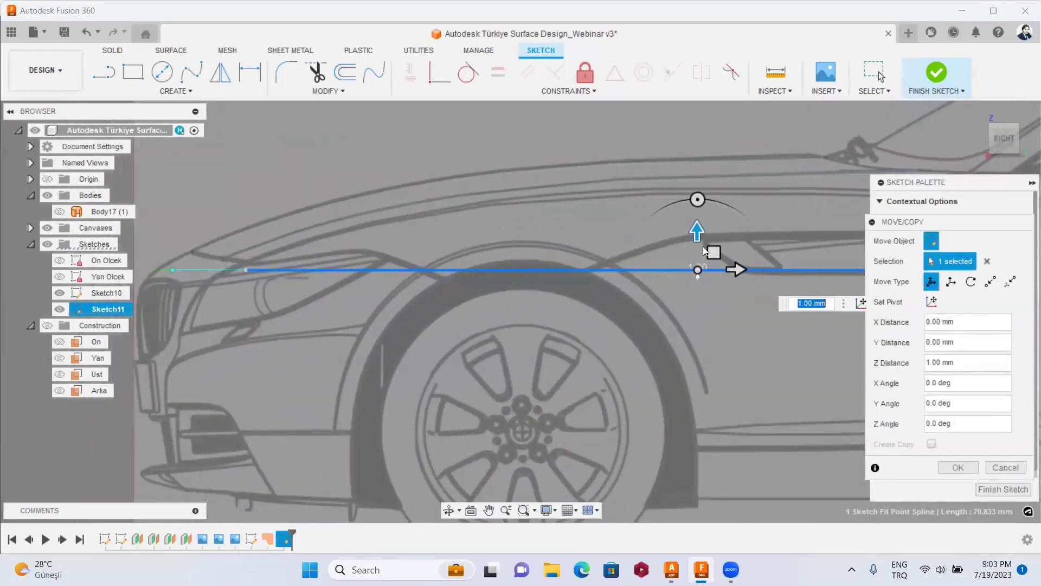
{"action": "left_click_drag", "start_coordinate": [697, 232], "coordinate": [697, 223]}
{"action": "scroll", "coordinate": [271, 241], "scroll_direction": "up", "scroll_amount": 2}
{"action": "scroll", "coordinate": [236, 264], "scroll_direction": "up", "scroll_amount": 1}
{"action": "scroll", "coordinate": [732, 259], "scroll_direction": "down", "scroll_amount": 2}
{"action": "scroll", "coordinate": [722, 234], "scroll_direction": "up", "scroll_amount": 1}
{"action": "scroll", "coordinate": [712, 209], "scroll_direction": "up", "scroll_amount": 1}
{"action": "scroll", "coordinate": [743, 221], "scroll_direction": "up", "scroll_amount": 2}
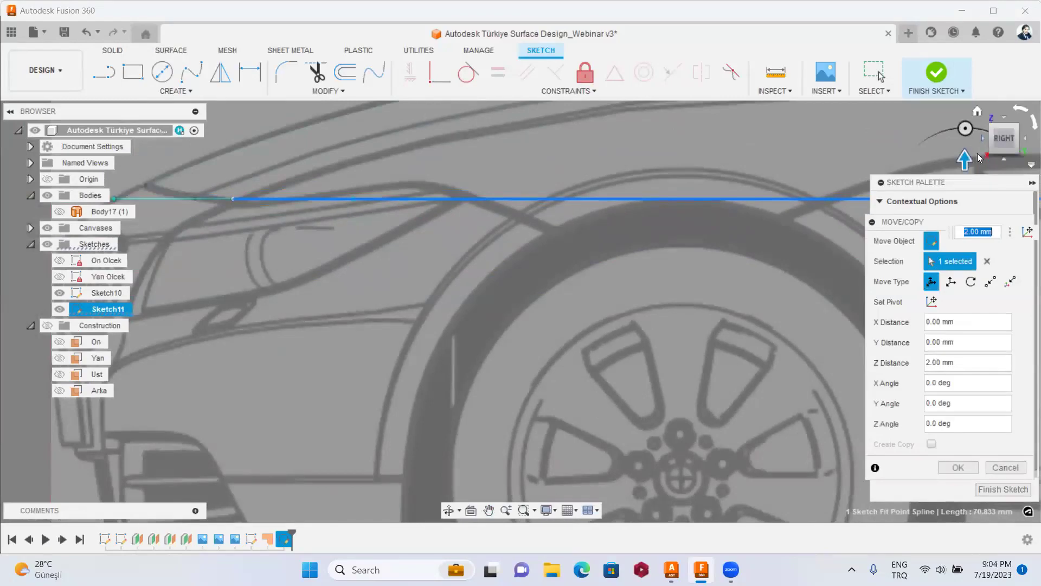
{"action": "scroll", "coordinate": [611, 274], "scroll_direction": "down", "scroll_amount": 3}
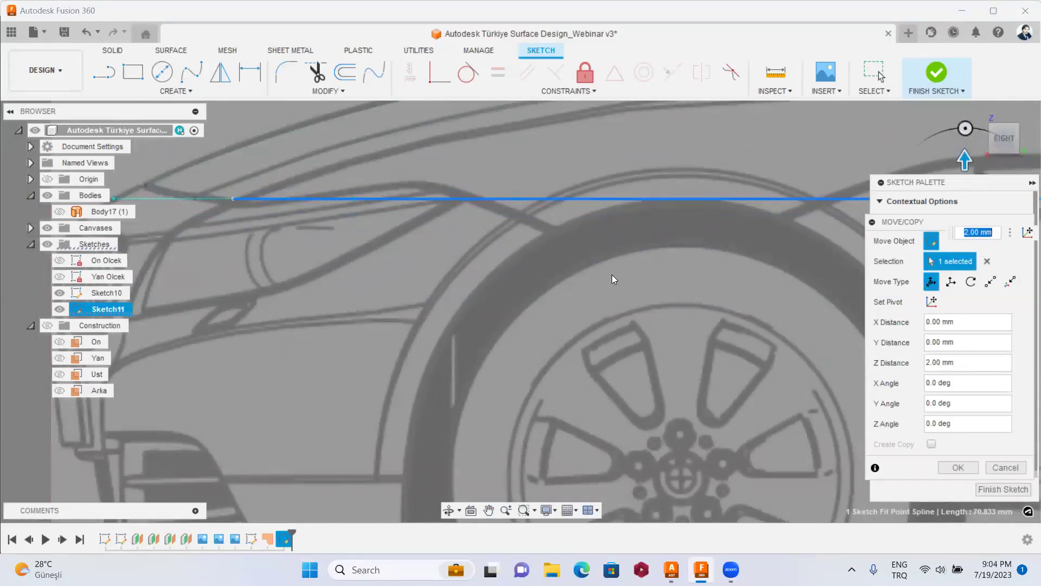
{"action": "scroll", "coordinate": [814, 234], "scroll_direction": "up", "scroll_amount": 2}
{"action": "scroll", "coordinate": [746, 359], "scroll_direction": "up", "scroll_amount": 1}
{"action": "right_click", "coordinate": [617, 288]}
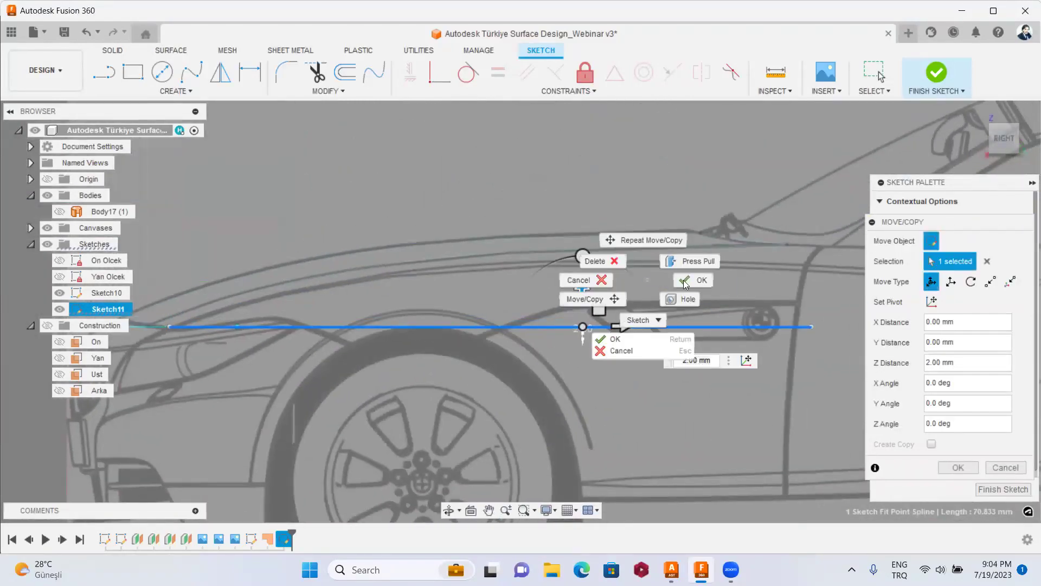
{"action": "left_click", "coordinate": [689, 281]}
Raise the rear spline fit point toward the side-view hood line.
{"action": "right_click", "coordinate": [815, 327]}
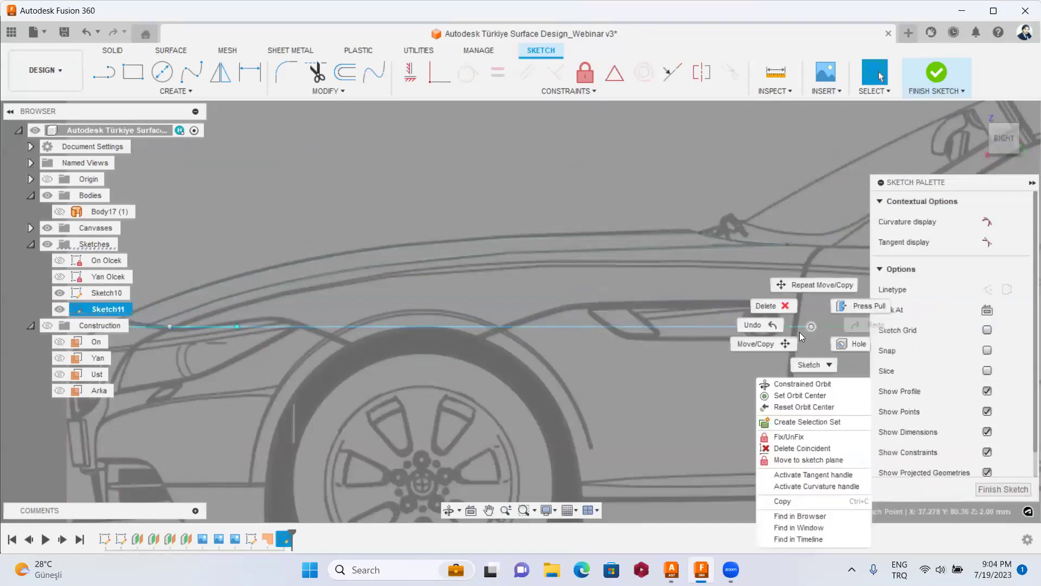
{"action": "left_click", "coordinate": [758, 342]}
{"action": "middle_click_drag", "start_coordinate": [737, 301], "coordinate": [656, 325]}
{"action": "mouse_move", "coordinate": [732, 311]}
{"action": "left_mouse_down"}
{"action": "mouse_move", "coordinate": [733, 251]}
{"action": "mouse_move", "coordinate": [736, 301]}
{"action": "left_mouse_up"}
{"action": "scroll", "coordinate": [727, 282], "scroll_direction": "up", "scroll_amount": 3}
{"action": "scroll", "coordinate": [730, 278], "scroll_direction": "up", "scroll_amount": 3}
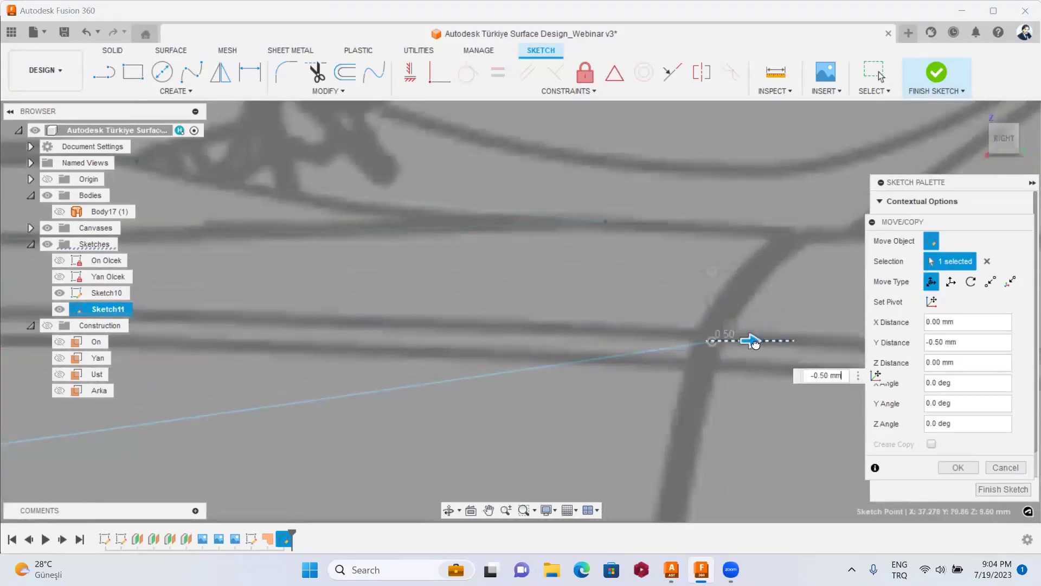
{"action": "right_click", "coordinate": [611, 300]}
{"action": "left_click", "coordinate": [660, 296]}
{"action": "scroll", "coordinate": [619, 318], "scroll_direction": "down", "scroll_amount": 3}
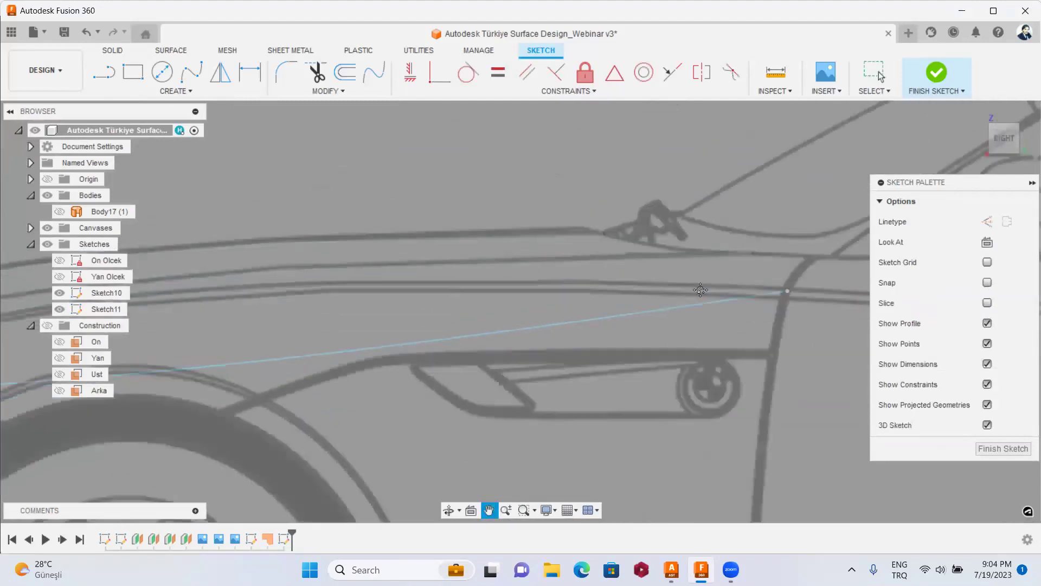
{"action": "scroll", "coordinate": [337, 351], "scroll_direction": "down", "scroll_amount": 2}
{"action": "scroll", "coordinate": [564, 344], "scroll_direction": "up", "scroll_amount": 4}
{"action": "scroll", "coordinate": [503, 329], "scroll_direction": "up", "scroll_amount": 2}
Raise the front spline fit point to follow the hood line.
{"action": "left_click", "coordinate": [503, 327]}
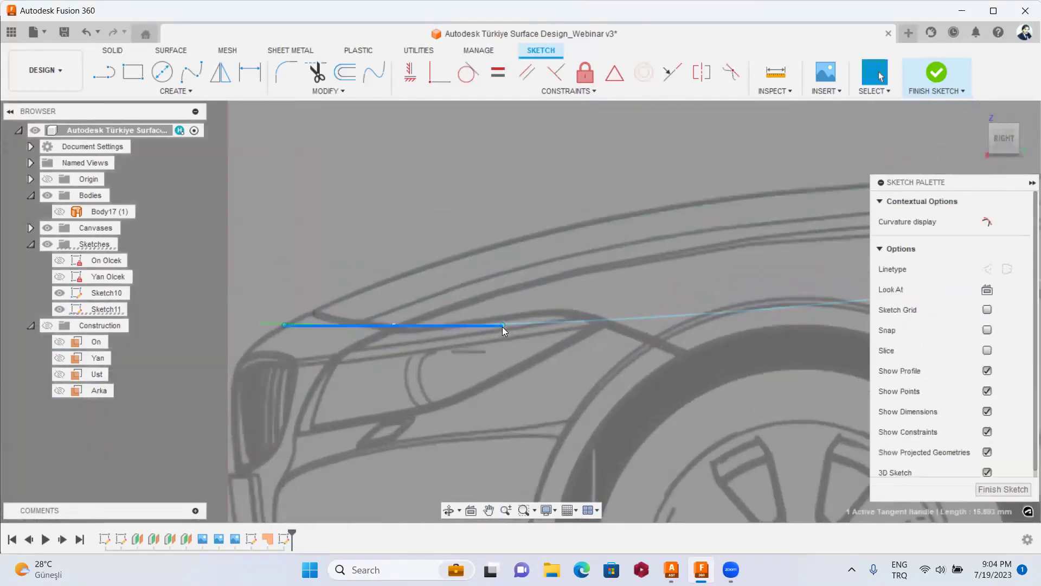
{"action": "right_click", "coordinate": [502, 326]}
{"action": "left_click", "coordinate": [535, 331]}
{"action": "left_click_drag", "start_coordinate": [502, 325], "coordinate": [527, 268]}
{"action": "right_click", "coordinate": [496, 212]}
{"action": "left_click", "coordinate": [529, 251]}
{"action": "scroll", "coordinate": [604, 352], "scroll_direction": "down", "scroll_amount": 5}
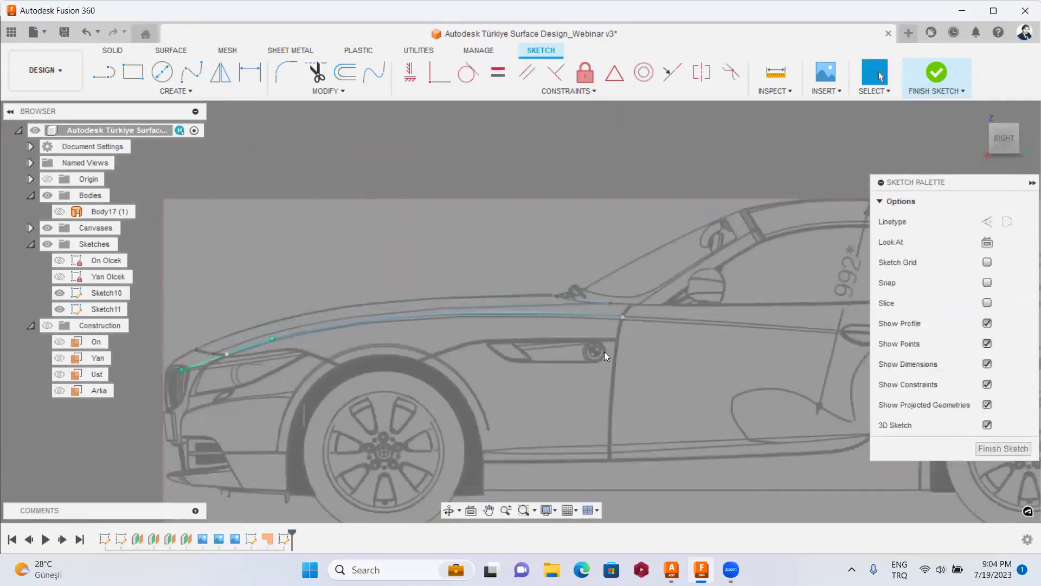
{"action": "scroll", "coordinate": [624, 313], "scroll_direction": "up", "scroll_amount": 3}
{"action": "scroll", "coordinate": [619, 340], "scroll_direction": "up", "scroll_amount": 3}
{"action": "scroll", "coordinate": [693, 326], "scroll_direction": "up", "scroll_amount": 2}
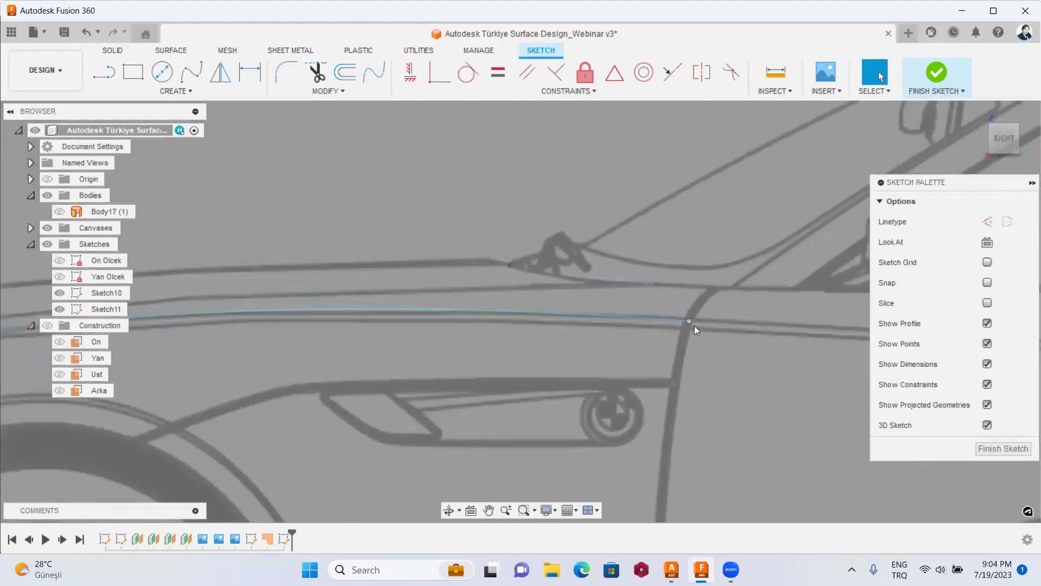
Activate the spline end's tangent handle and nudge it slightly down.
{"action": "left_click", "coordinate": [684, 322]}
{"action": "right_click", "coordinate": [596, 311]}
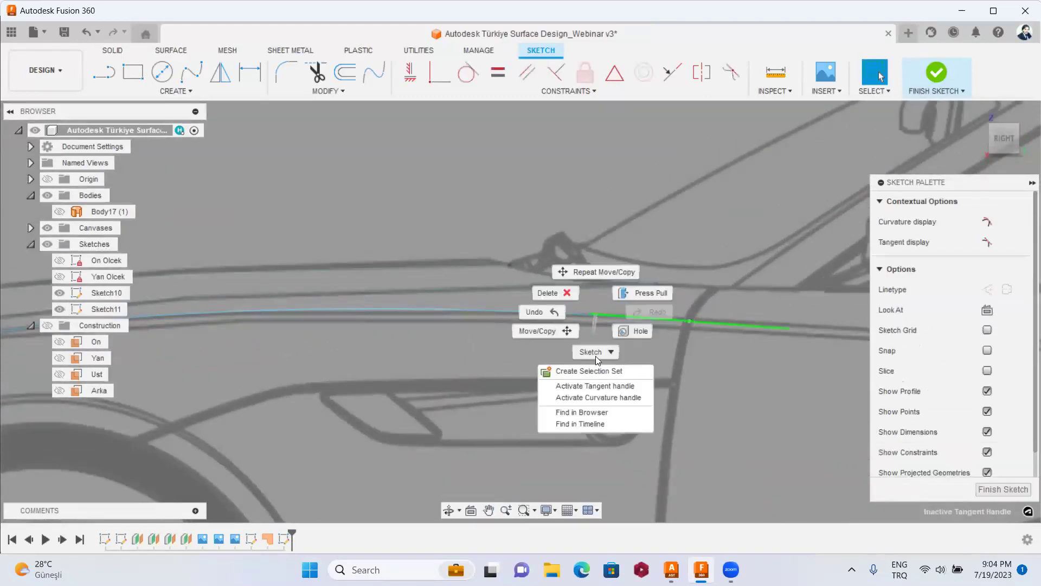
{"action": "left_click", "coordinate": [595, 385]}
{"action": "left_click", "coordinate": [592, 312]}
{"action": "right_click", "coordinate": [591, 313]}
{"action": "left_click", "coordinate": [556, 332]}
{"action": "left_click_drag", "start_coordinate": [600, 298], "coordinate": [600, 296]}
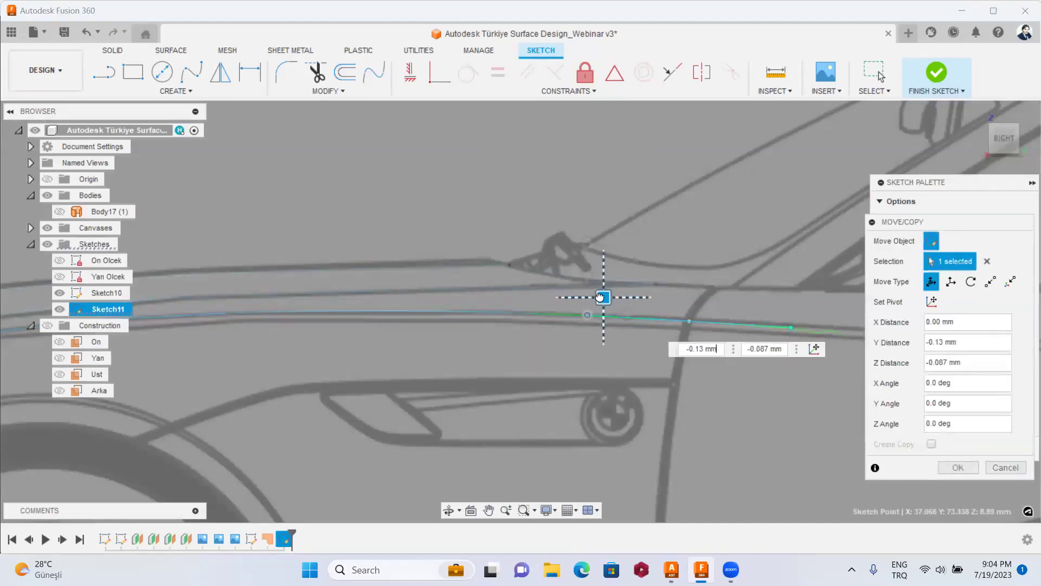
{"action": "right_click", "coordinate": [433, 230]}
{"action": "left_click", "coordinate": [407, 283]}
{"action": "scroll", "coordinate": [363, 293], "scroll_direction": "down", "scroll_amount": 3}
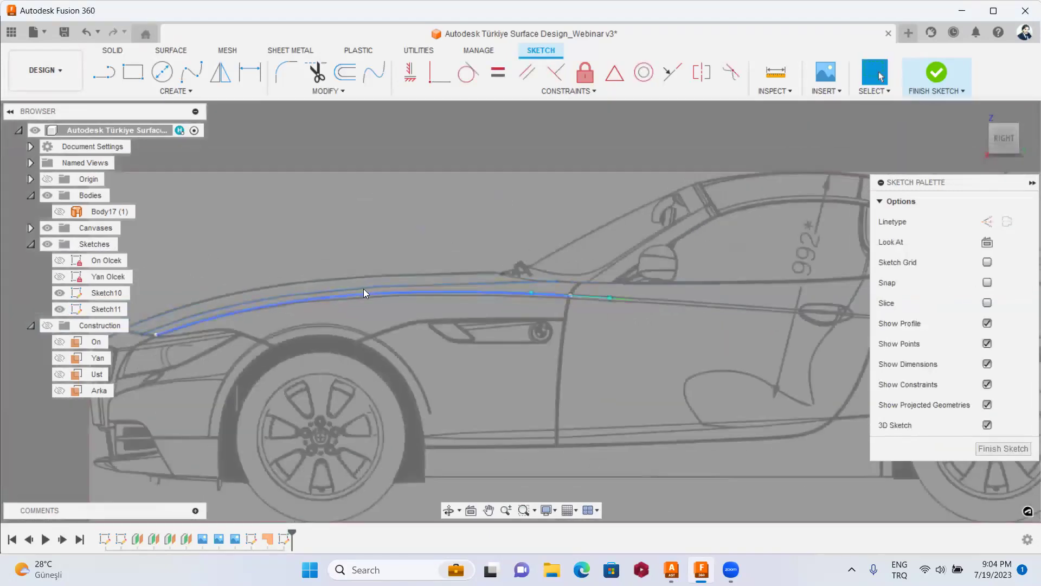
{"action": "scroll", "coordinate": [436, 299], "scroll_direction": "down", "scroll_amount": 2}
{"action": "middle_click_drag", "start_coordinate": [437, 299], "coordinate": [720, 187], "text": "shift"}
Draw a short two-point spline at the hood's front edge from the top view.
{"action": "mouse_move", "coordinate": [1004, 138]}
{"action": "left_click", "coordinate": [1003, 129]}
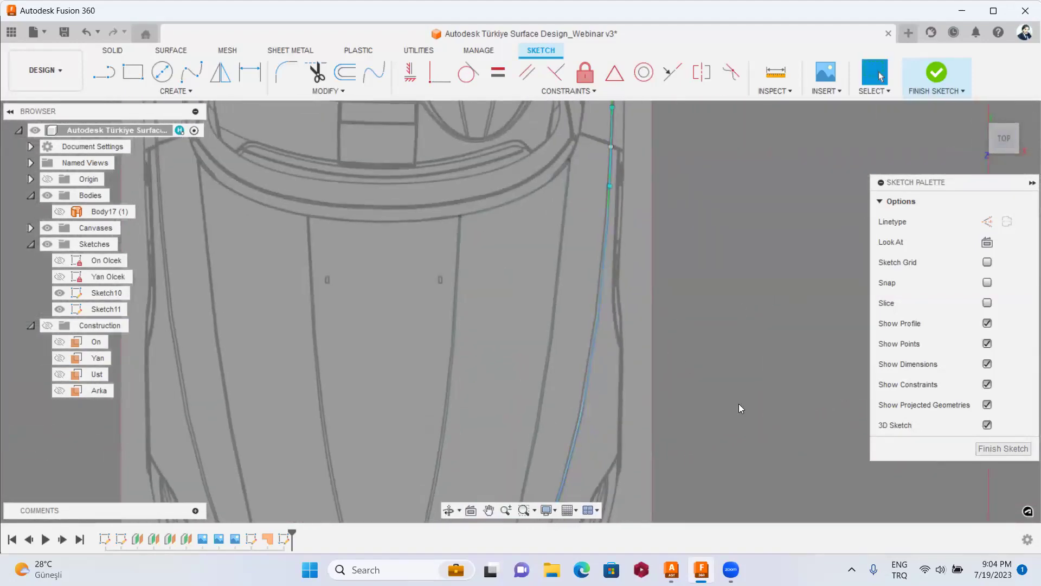
{"action": "scroll", "coordinate": [633, 289], "scroll_direction": "down", "scroll_amount": 2}
{"action": "scroll", "coordinate": [658, 408], "scroll_direction": "down", "scroll_amount": 2}
{"action": "scroll", "coordinate": [648, 331], "scroll_direction": "down", "scroll_amount": 2}
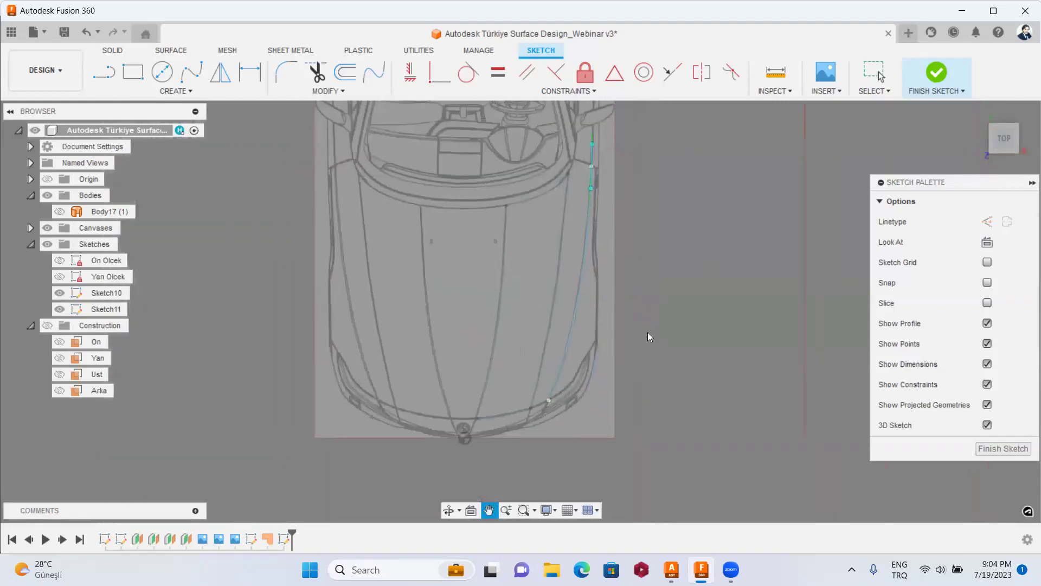
{"action": "scroll", "coordinate": [582, 391], "scroll_direction": "up", "scroll_amount": 2}
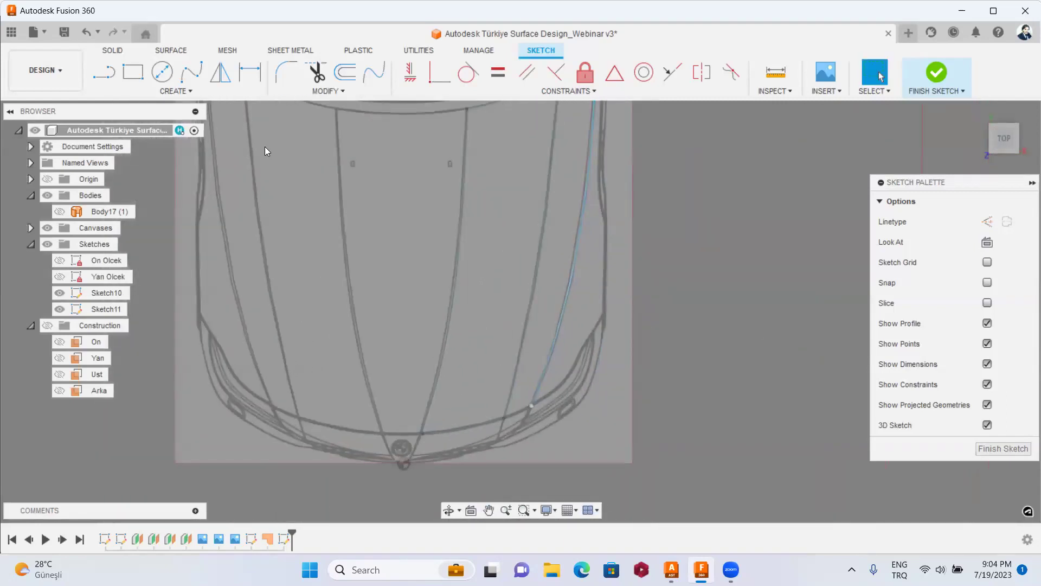
{"action": "left_click", "coordinate": [191, 71]}
{"action": "scroll", "coordinate": [515, 420], "scroll_direction": "up", "scroll_amount": 2}
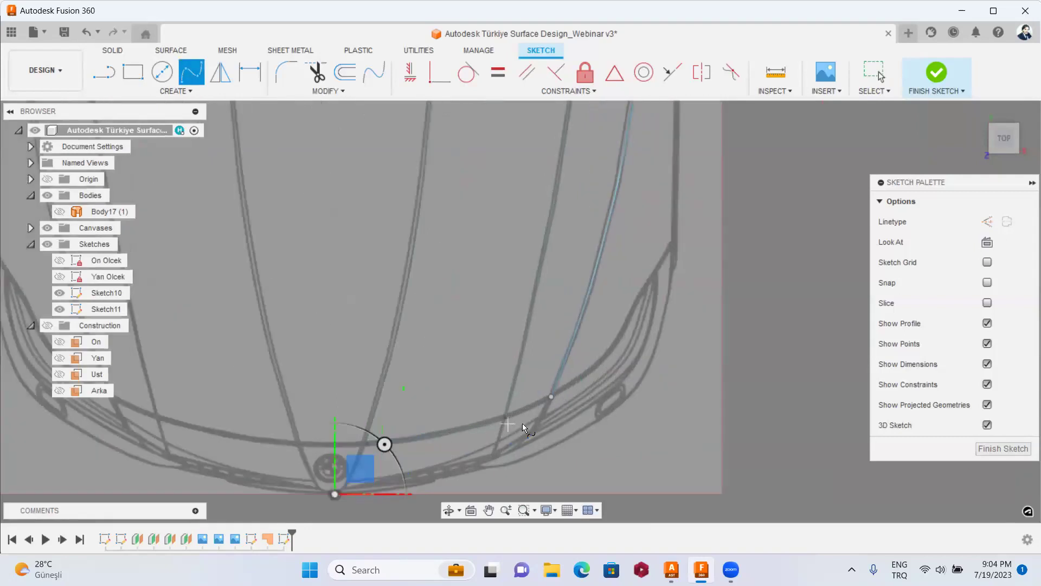
{"action": "middle_click_drag", "start_coordinate": [522, 423], "coordinate": [450, 422], "text": "shift"}
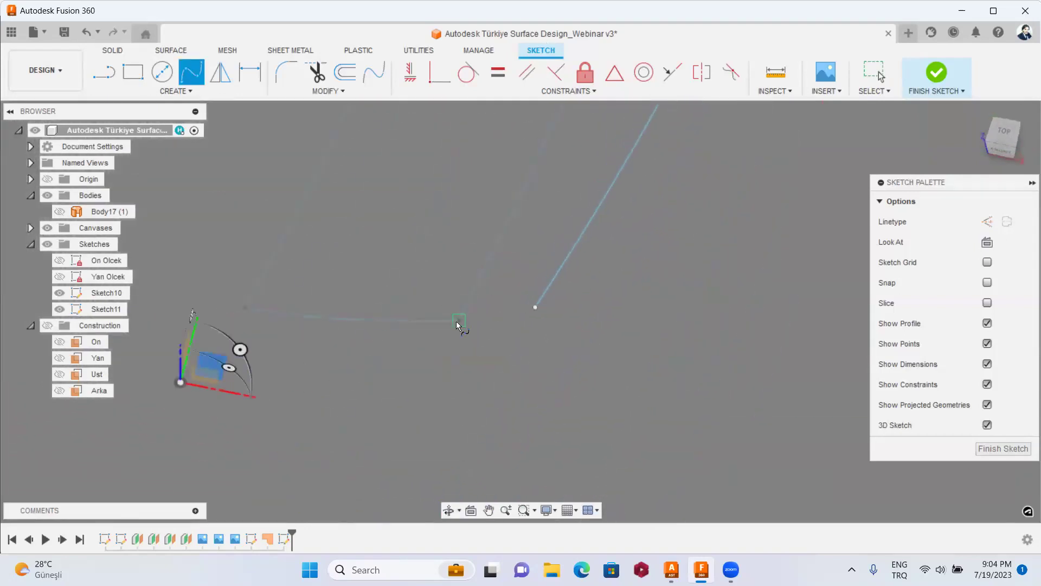
{"action": "left_click", "coordinate": [456, 319]}
{"action": "left_click", "coordinate": [572, 298]}
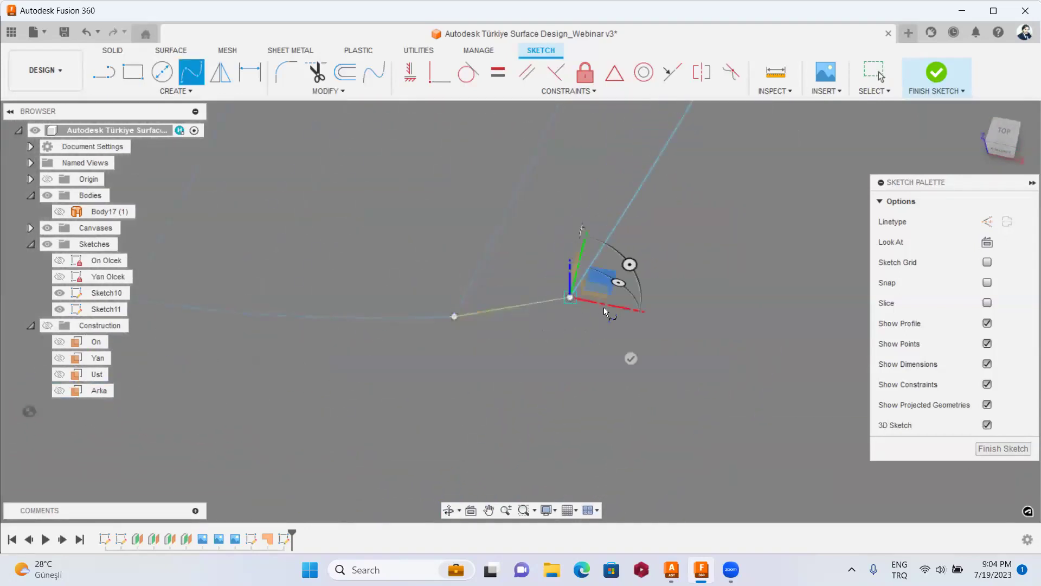
{"action": "right_click", "coordinate": [651, 299]}
{"action": "left_click", "coordinate": [682, 296]}
In Front view, nudge the spline end point onto the front-view line (0.093 mm X, -0.297 mm Z).
{"action": "mouse_move", "coordinate": [681, 293]}
{"action": "middle_mouse_down", "text": "shift"}
{"action": "mouse_move", "coordinate": [618, 373]}
{"action": "mouse_move", "coordinate": [659, 400]}
{"action": "middle_mouse_up", "text": "shift"}
{"action": "scroll", "coordinate": [554, 296], "scroll_direction": "up", "scroll_amount": 3}
{"action": "scroll", "coordinate": [554, 295], "scroll_direction": "up", "scroll_amount": 2}
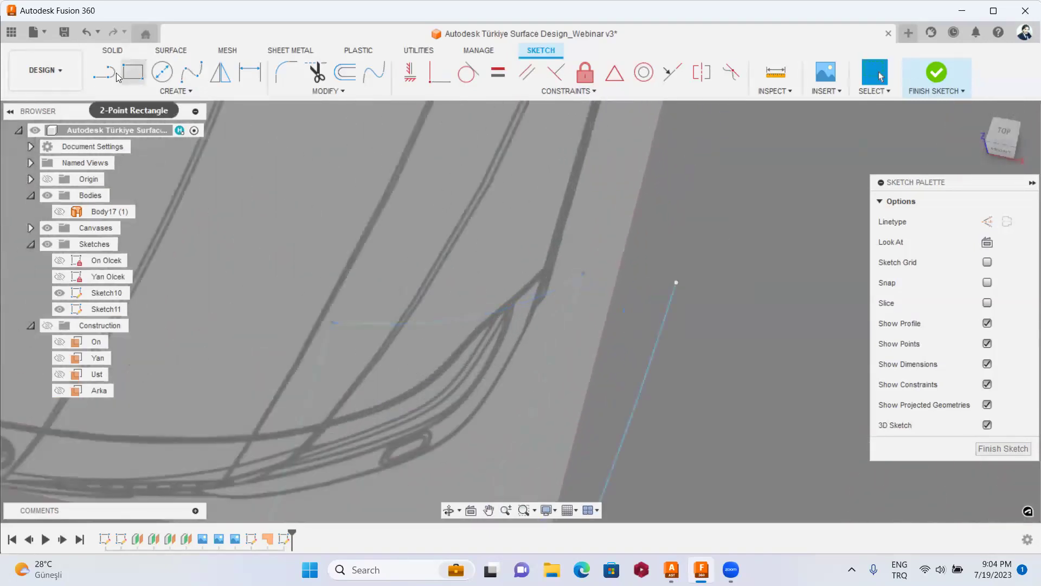
{"action": "left_click", "coordinate": [1002, 148]}
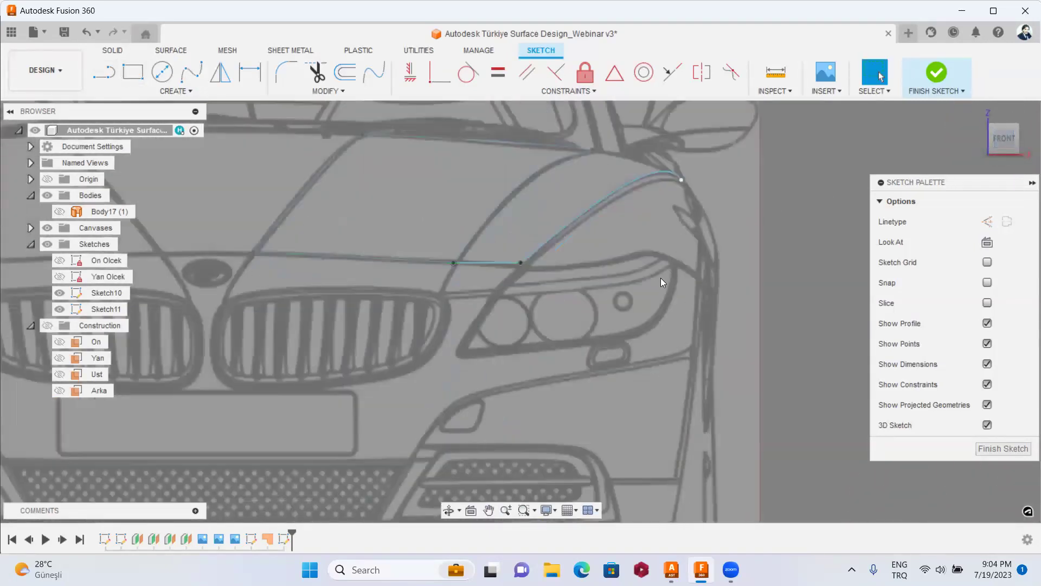
{"action": "scroll", "coordinate": [501, 269], "scroll_direction": "up", "scroll_amount": 5}
{"action": "right_click", "coordinate": [546, 264]}
{"action": "left_click", "coordinate": [526, 286]}
{"action": "left_click_drag", "start_coordinate": [561, 249], "coordinate": [565, 260]}
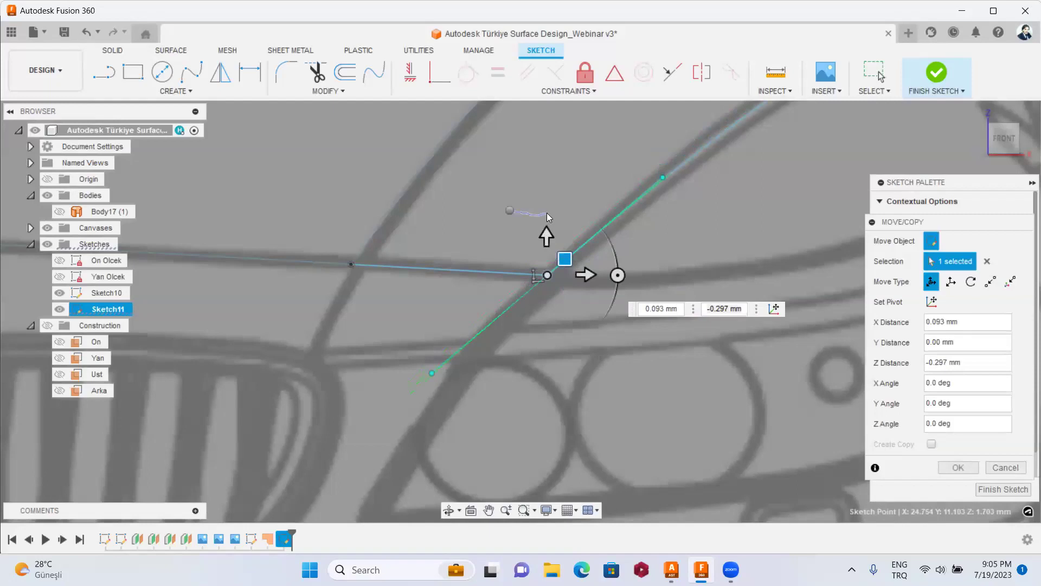
{"action": "key", "text": "Return"}
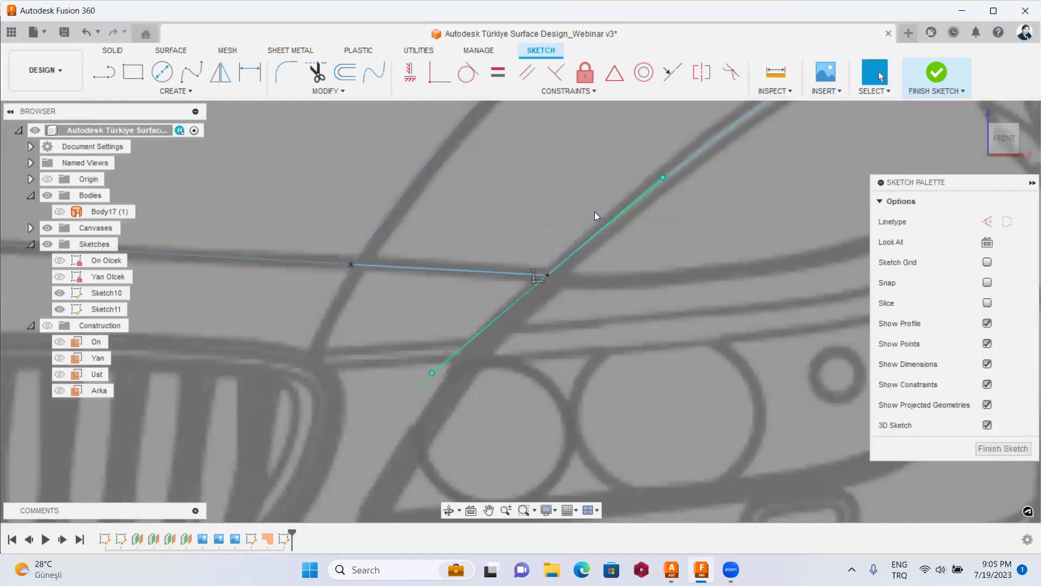
{"action": "middle_click_drag", "start_coordinate": [408, 271], "coordinate": [608, 281]}
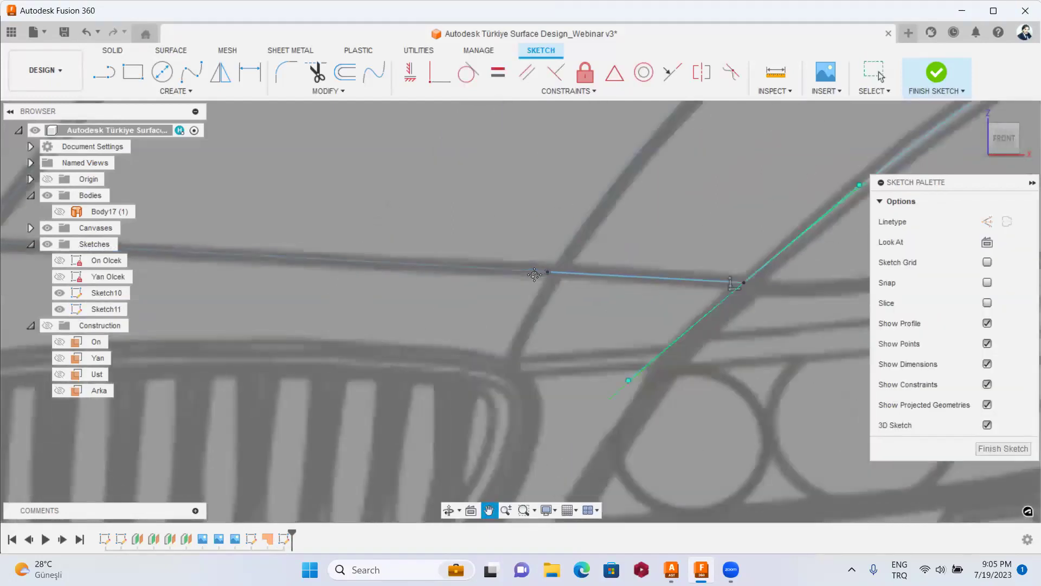
{"action": "scroll", "coordinate": [509, 294], "scroll_direction": "down", "scroll_amount": 3}
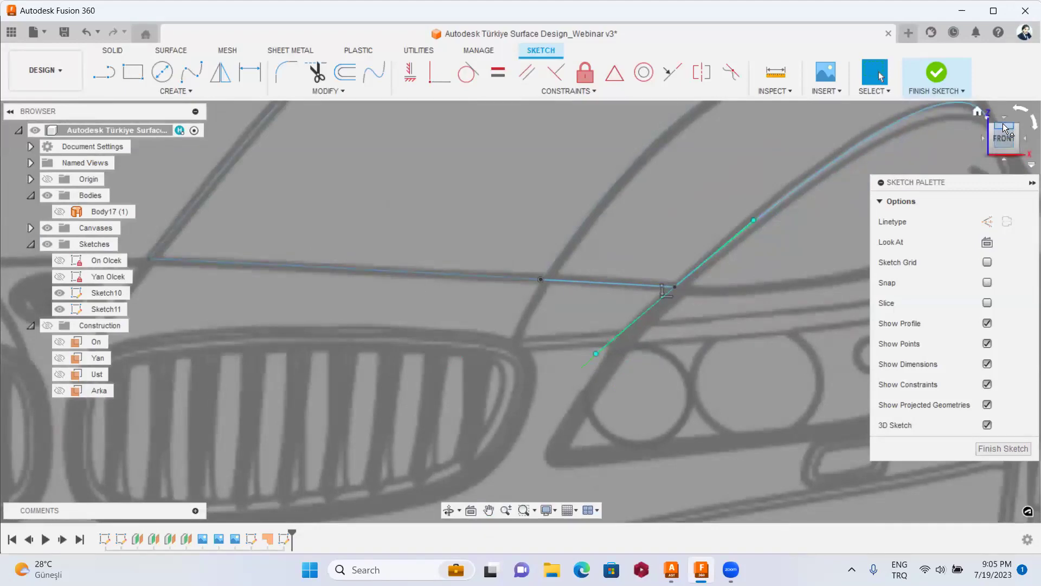
{"action": "left_click", "coordinate": [1003, 126]}
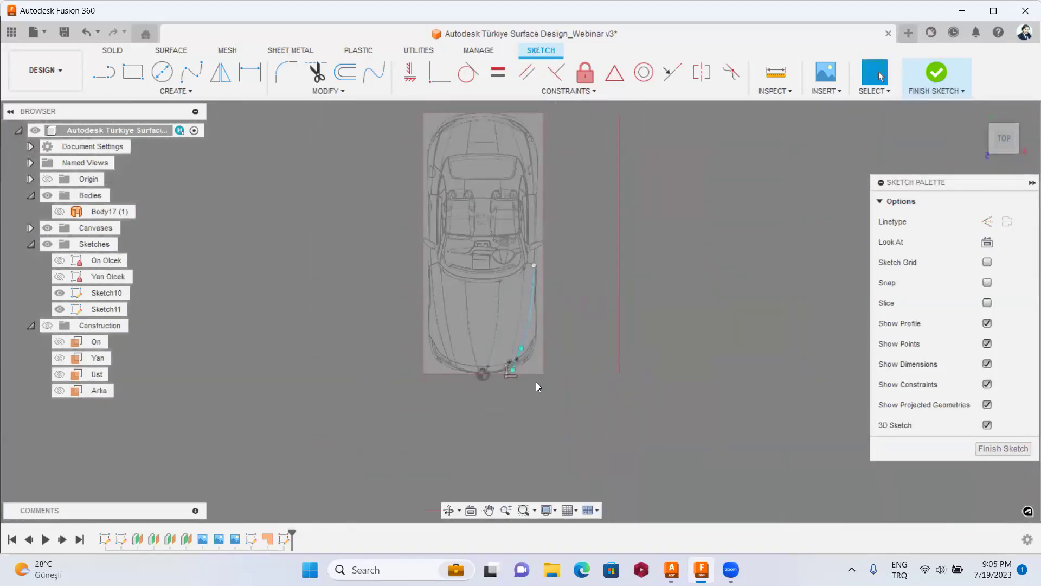
Try a Tangent constraint between the short spline and the hood-edge curve, then cancel it.
{"action": "scroll", "coordinate": [483, 349], "scroll_direction": "up", "scroll_amount": 5}
{"action": "scroll", "coordinate": [487, 352], "scroll_direction": "up", "scroll_amount": 3}
{"action": "scroll", "coordinate": [467, 331], "scroll_direction": "up", "scroll_amount": 3}
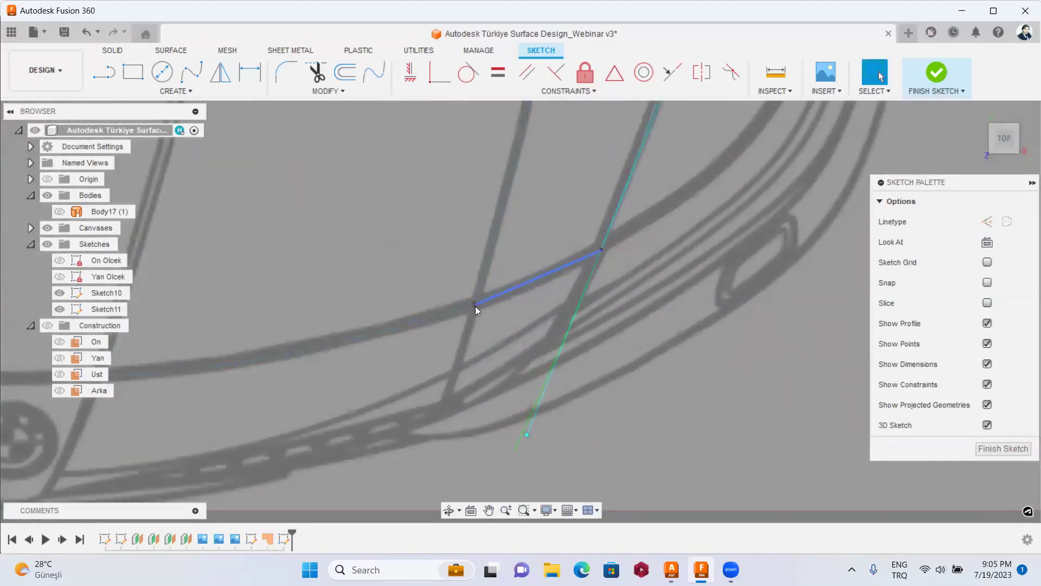
{"action": "scroll", "coordinate": [530, 291], "scroll_direction": "down", "scroll_amount": 1}
{"action": "scroll", "coordinate": [467, 306], "scroll_direction": "up", "scroll_amount": 2}
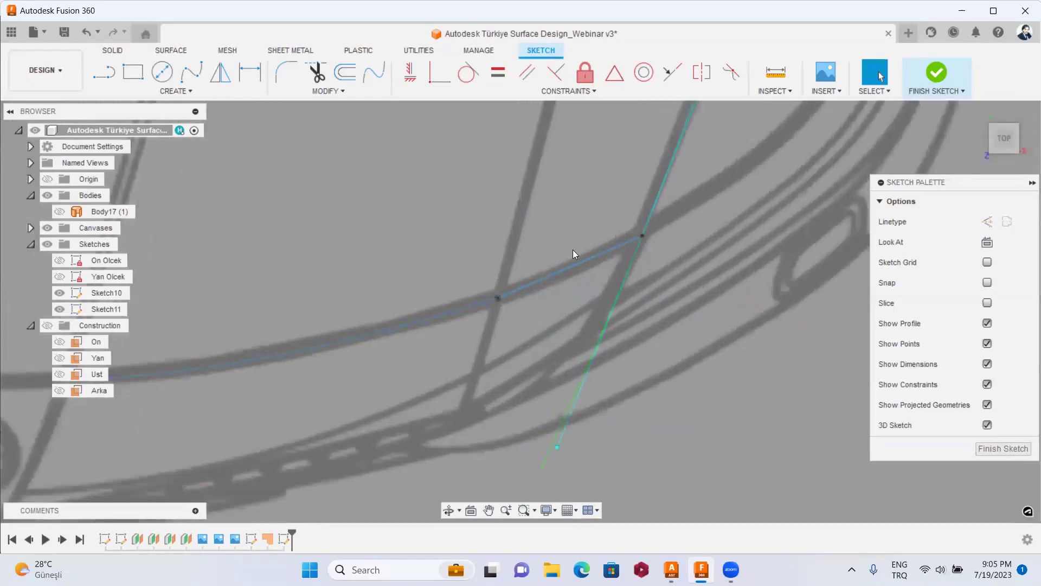
{"action": "left_click", "coordinate": [478, 82]}
{"action": "left_click", "coordinate": [508, 296]}
{"action": "left_click", "coordinate": [542, 285]}
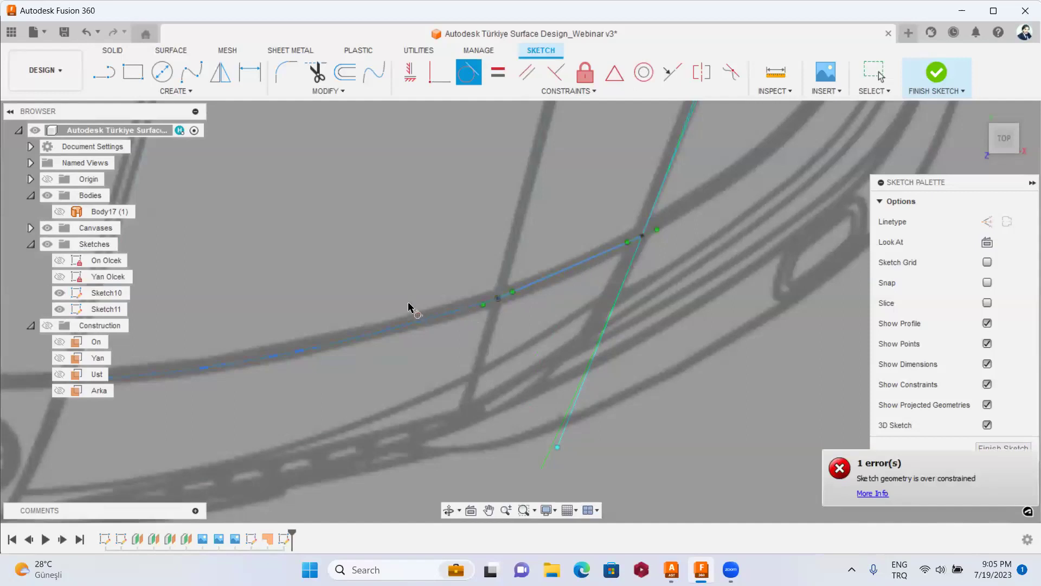
{"action": "key", "text": "Escape"}
Move the short front segment's end point onto the top-view hood edge line.
{"action": "scroll", "coordinate": [499, 284], "scroll_direction": "down", "scroll_amount": 3}
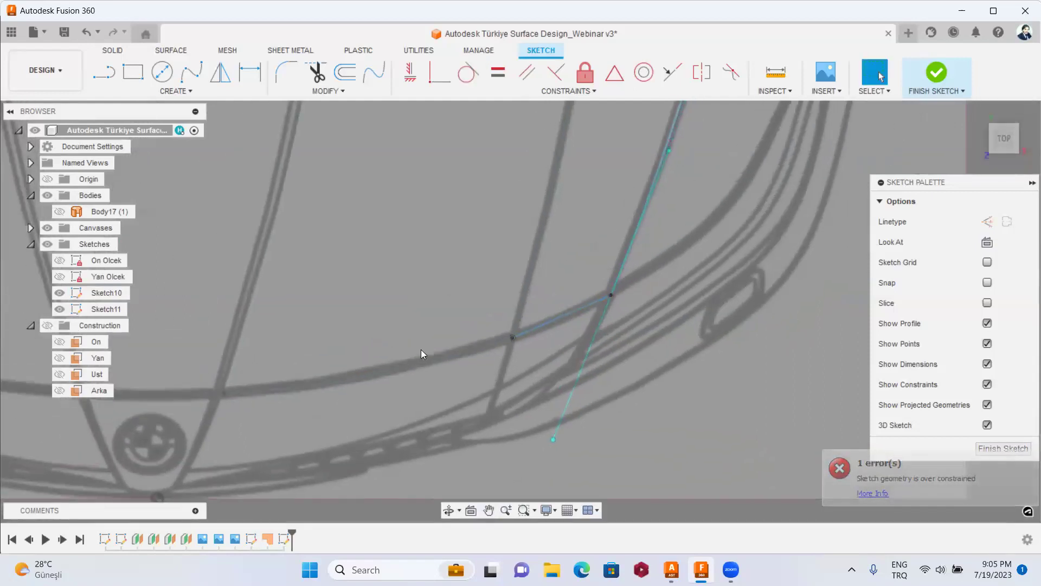
{"action": "scroll", "coordinate": [490, 288], "scroll_direction": "up", "scroll_amount": 2}
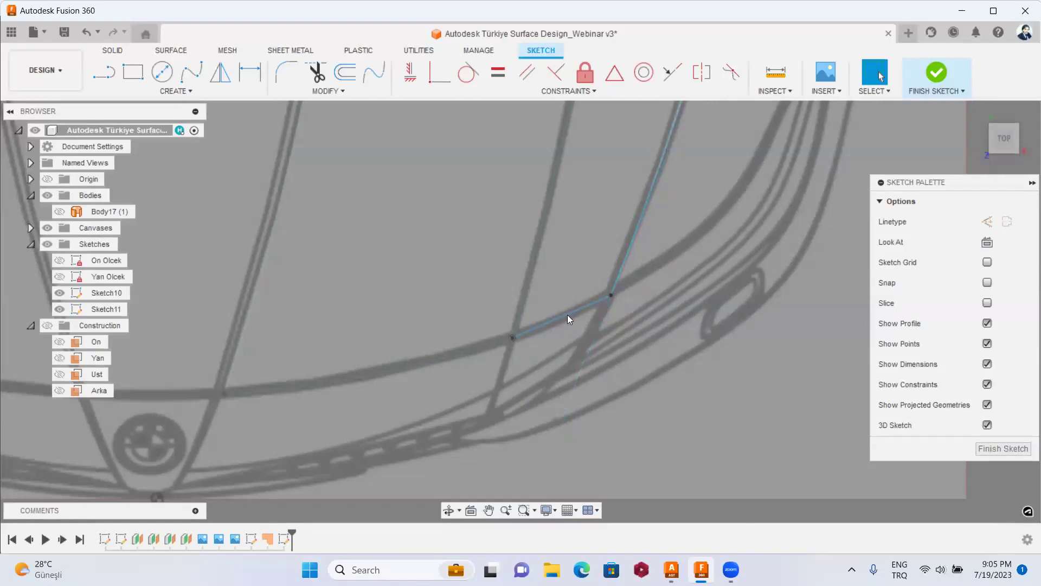
{"action": "left_click", "coordinate": [530, 331]}
{"action": "scroll", "coordinate": [525, 331], "scroll_direction": "up", "scroll_amount": 2}
{"action": "right_click", "coordinate": [517, 339]}
{"action": "left_click", "coordinate": [516, 339]}
{"action": "scroll", "coordinate": [520, 338], "scroll_direction": "up", "scroll_amount": 2}
{"action": "left_click_drag", "start_coordinate": [528, 338], "coordinate": [548, 317]}
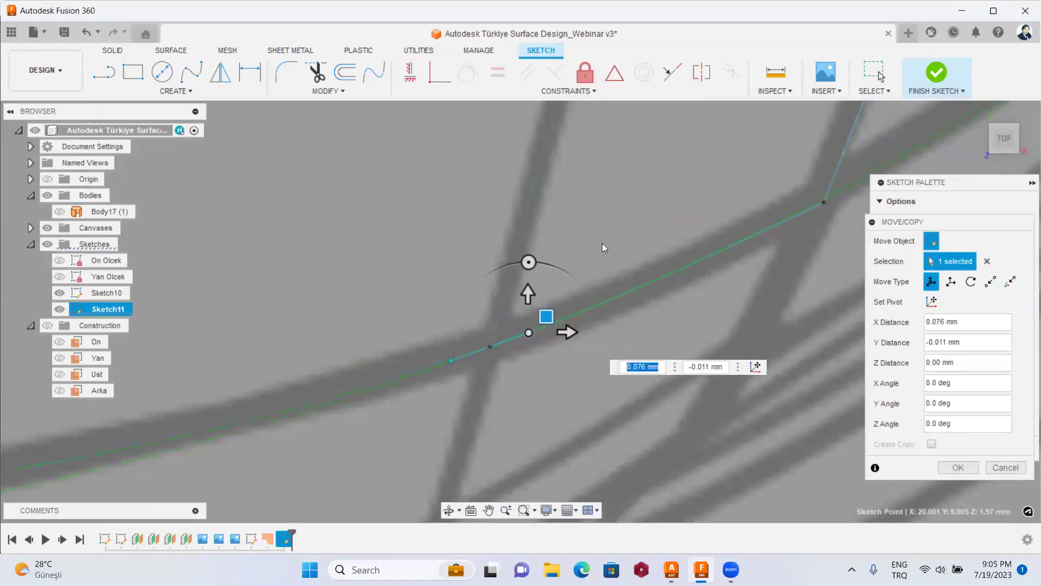
{"action": "key", "text": "Return"}
{"action": "scroll", "coordinate": [656, 244], "scroll_direction": "down", "scroll_amount": 3}
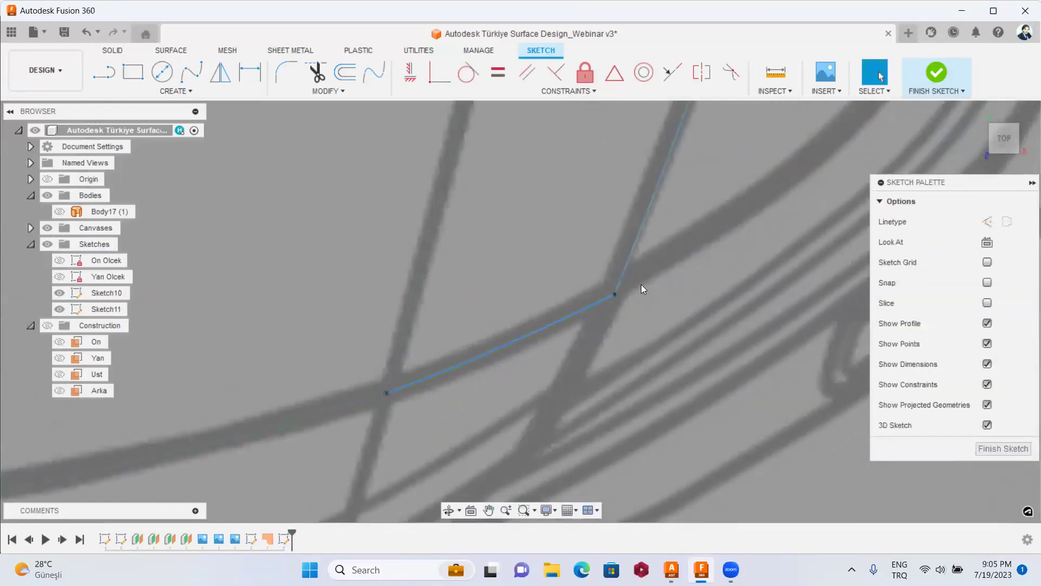
{"action": "scroll", "coordinate": [624, 312], "scroll_direction": "down", "scroll_amount": 2}
{"action": "scroll", "coordinate": [591, 312], "scroll_direction": "down", "scroll_amount": 2}
{"action": "scroll", "coordinate": [606, 303], "scroll_direction": "down", "scroll_amount": 2}
{"action": "scroll", "coordinate": [640, 299], "scroll_direction": "down", "scroll_amount": 1}
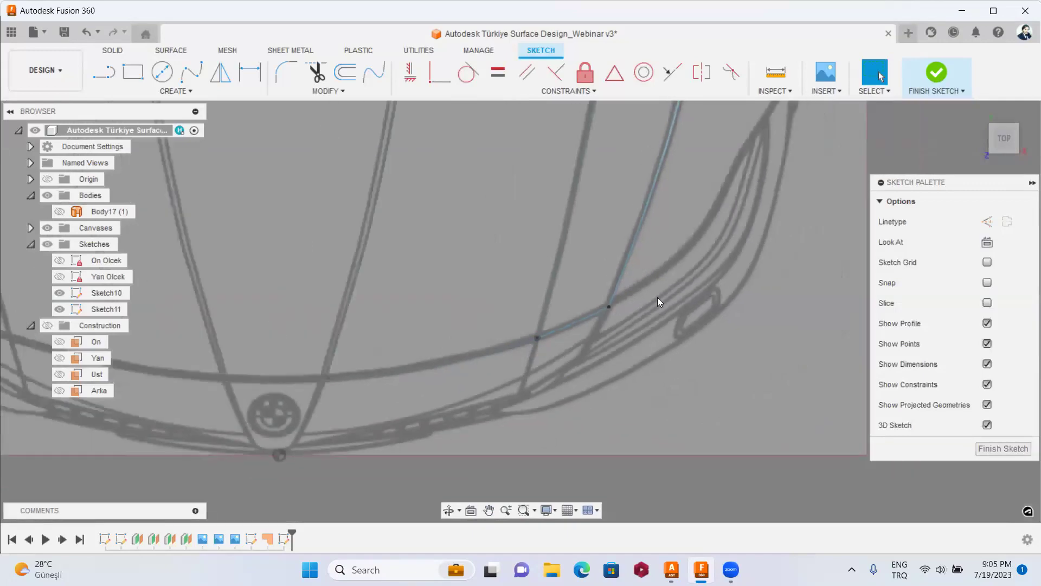
{"action": "scroll", "coordinate": [657, 297], "scroll_direction": "down", "scroll_amount": 2}
Check the short spline and its end point in Front view, then return to Top view.
{"action": "left_click", "coordinate": [1004, 158]}
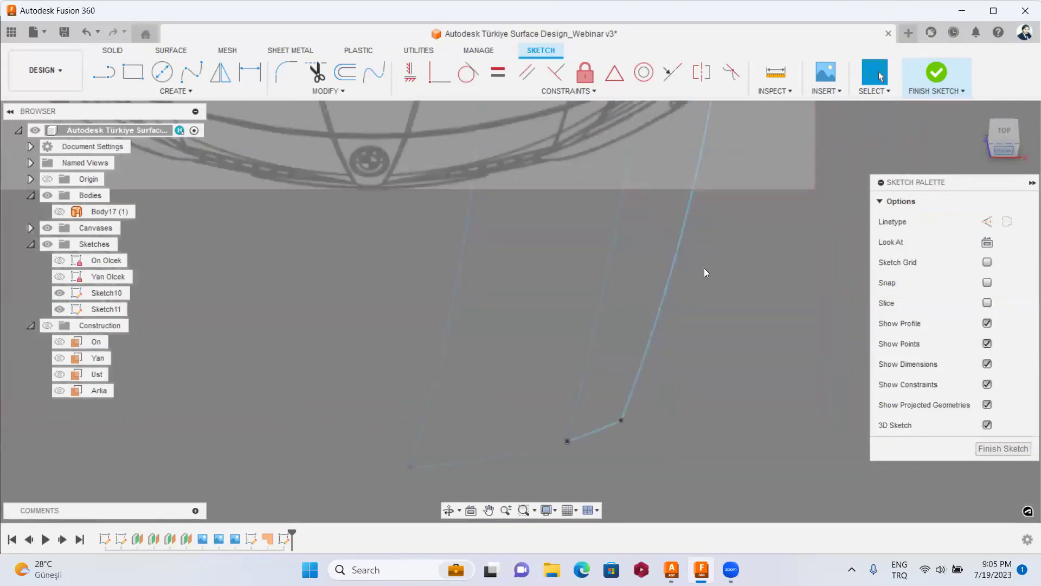
{"action": "scroll", "coordinate": [694, 309], "scroll_direction": "up", "scroll_amount": 3}
{"action": "scroll", "coordinate": [624, 399], "scroll_direction": "up", "scroll_amount": 1}
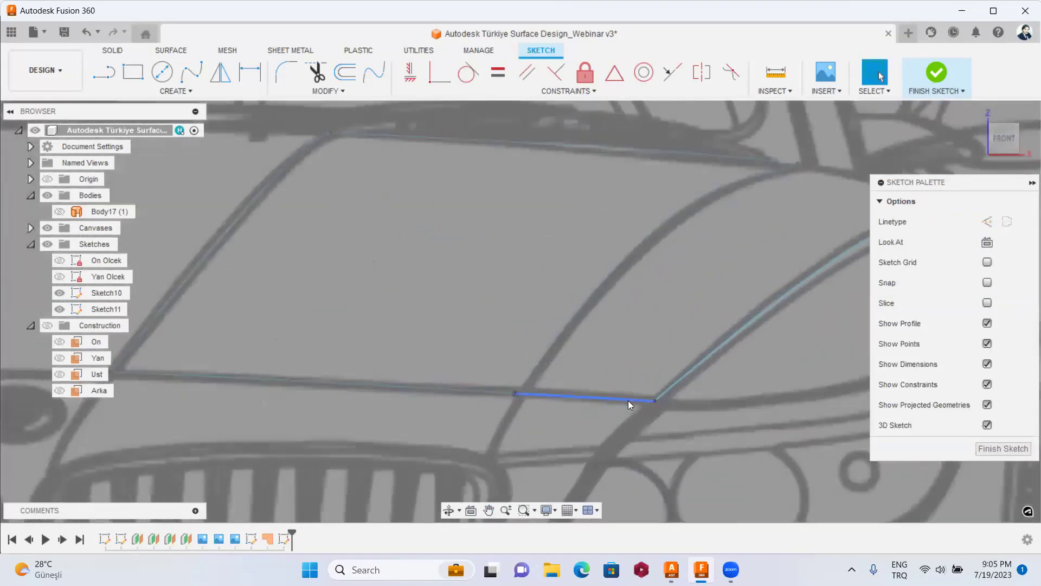
{"action": "left_click", "coordinate": [623, 399]}
{"action": "scroll", "coordinate": [653, 402], "scroll_direction": "up", "scroll_amount": 2}
{"action": "scroll", "coordinate": [612, 404], "scroll_direction": "up", "scroll_amount": 2}
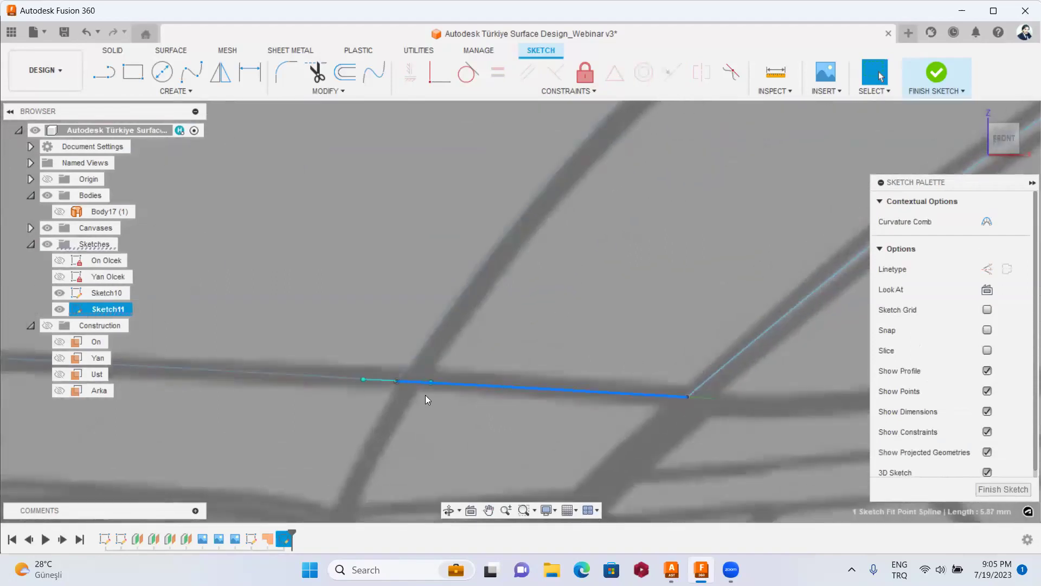
{"action": "left_click", "coordinate": [396, 382]}
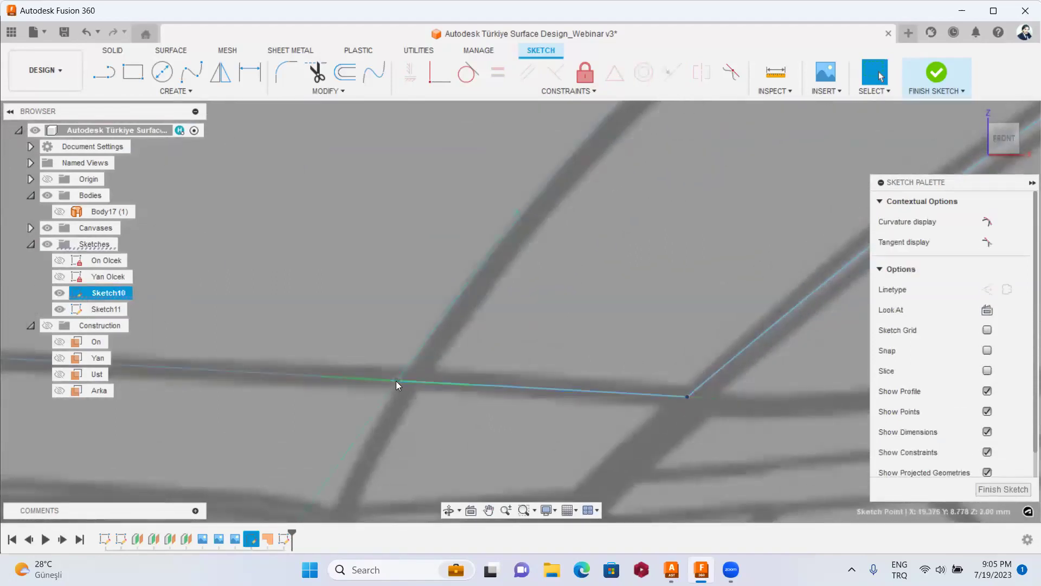
{"action": "key", "text": "Escape"}
{"action": "left_click", "coordinate": [397, 380]}
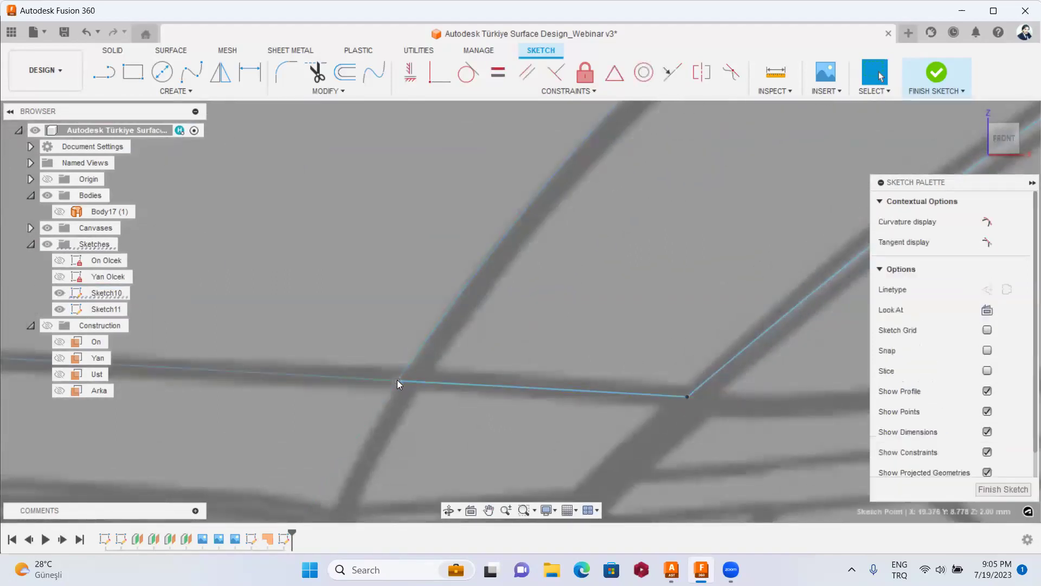
{"action": "scroll", "coordinate": [439, 294], "scroll_direction": "down", "scroll_amount": 1}
{"action": "scroll", "coordinate": [563, 282], "scroll_direction": "down", "scroll_amount": 4}
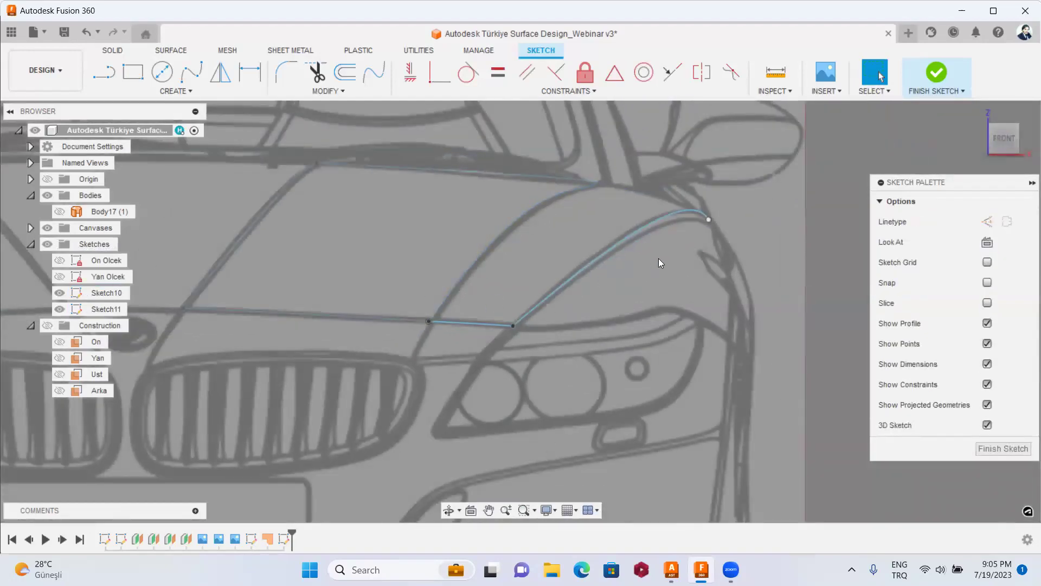
{"action": "scroll", "coordinate": [659, 258], "scroll_direction": "down", "scroll_amount": 2}
{"action": "scroll", "coordinate": [712, 243], "scroll_direction": "down", "scroll_amount": 2}
{"action": "left_click", "coordinate": [1003, 117]}
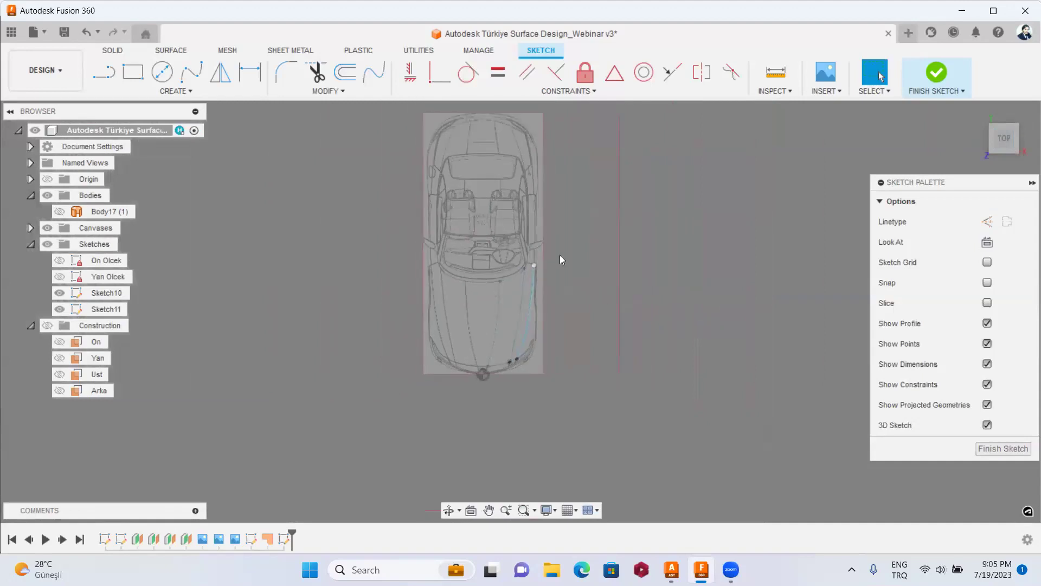
Draw the short front spline ending at the hood corner and finish it.
{"action": "scroll", "coordinate": [560, 255], "scroll_direction": "up", "scroll_amount": 3}
{"action": "scroll", "coordinate": [515, 281], "scroll_direction": "up", "scroll_amount": 2}
{"action": "scroll", "coordinate": [523, 248], "scroll_direction": "up", "scroll_amount": 2}
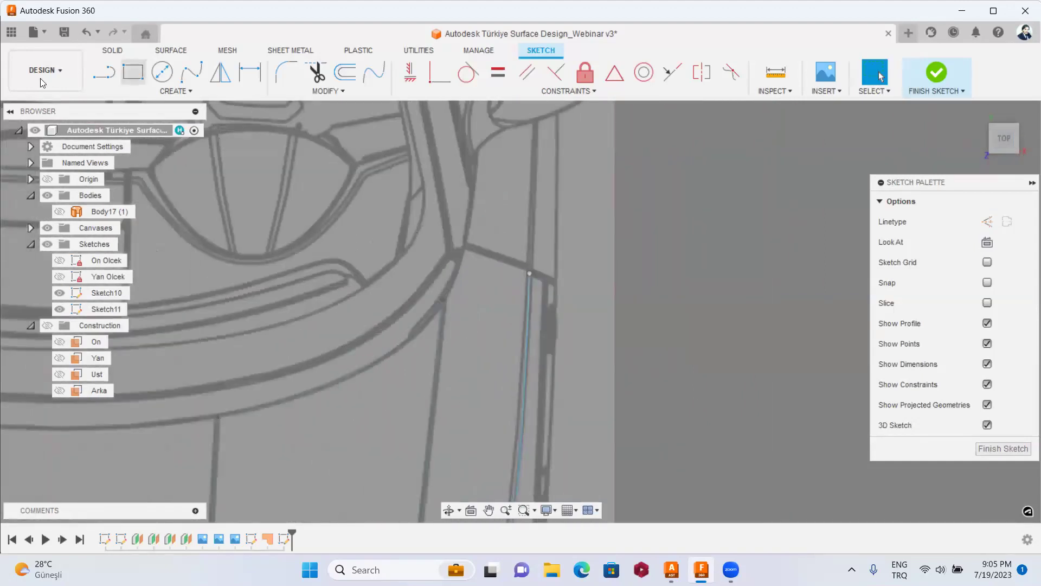
{"action": "left_click", "coordinate": [191, 71]}
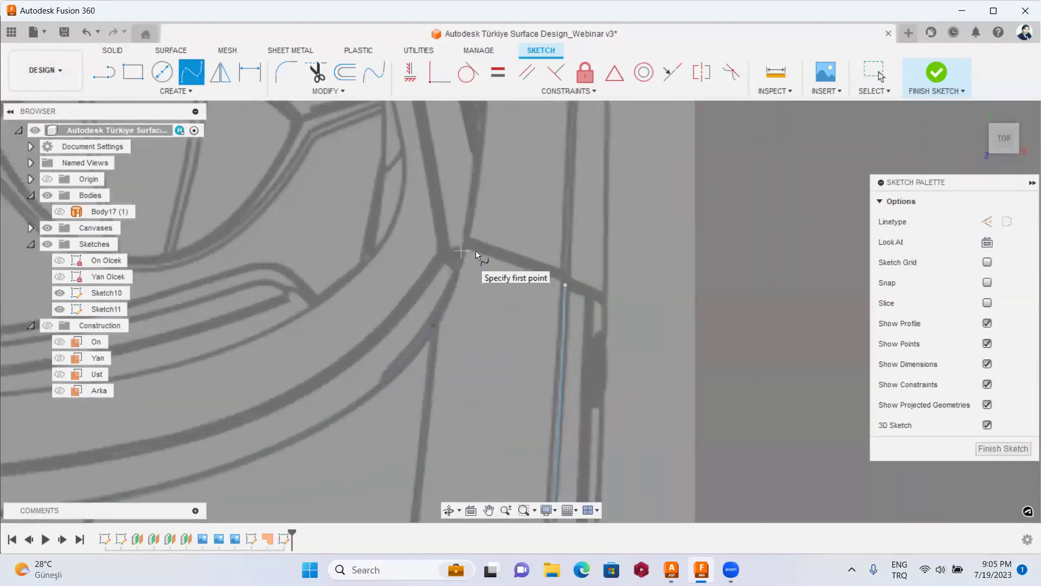
{"action": "middle_click_drag", "start_coordinate": [590, 284], "coordinate": [595, 286], "text": "shift"}
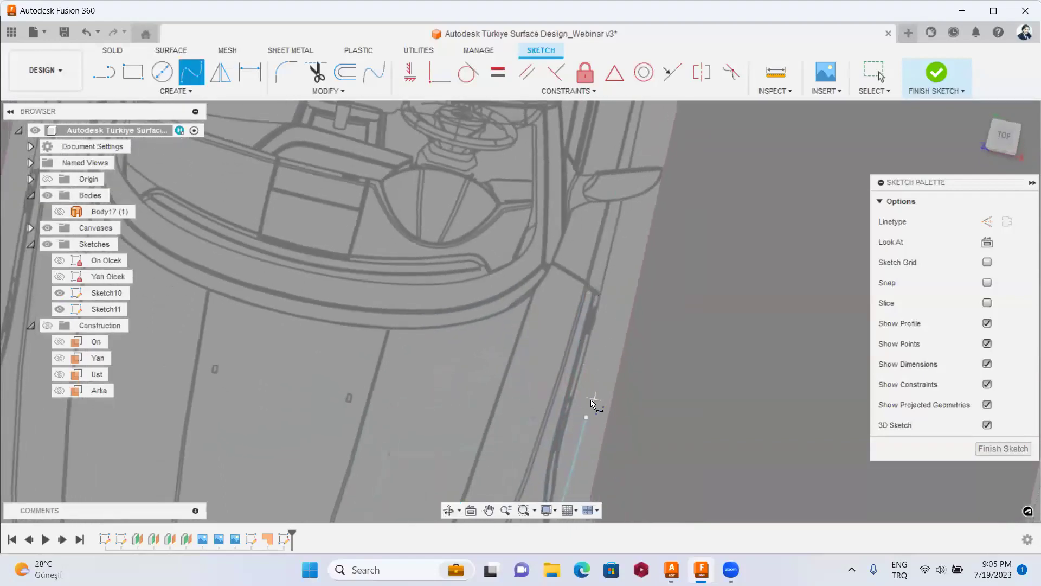
{"action": "left_click", "coordinate": [587, 416]}
{"action": "left_click", "coordinate": [1001, 137]}
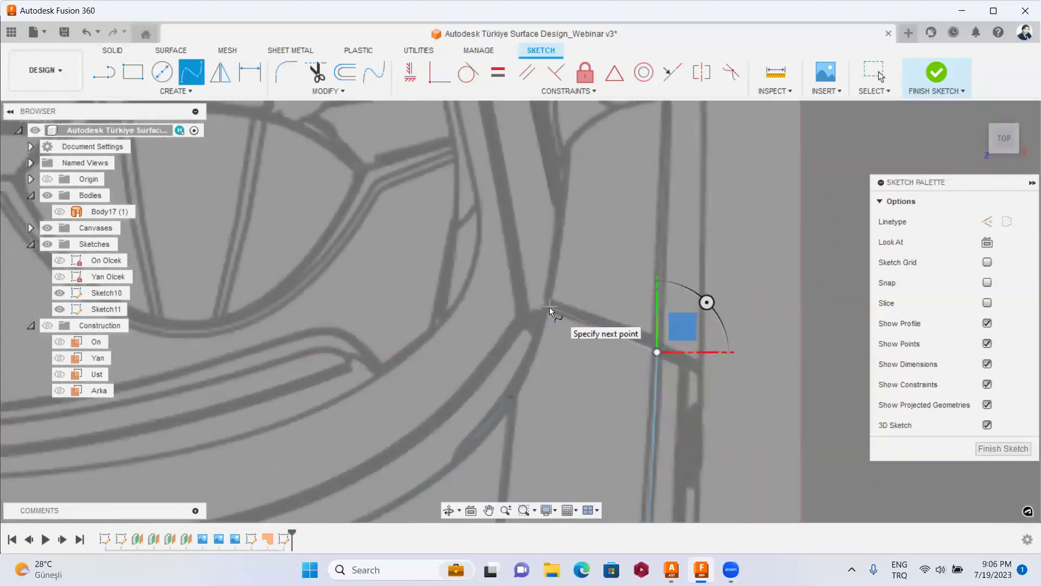
{"action": "left_click", "coordinate": [549, 307]}
{"action": "right_click", "coordinate": [548, 308]}
{"action": "left_click", "coordinate": [602, 309]}
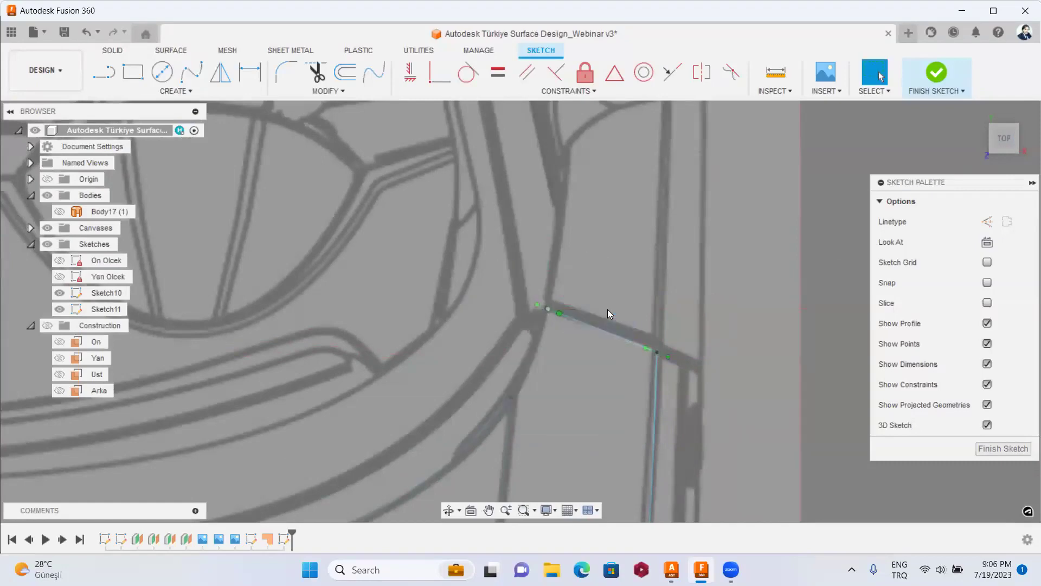
Check the spline from top and front views and select its point near the mirror.
{"action": "left_click", "coordinate": [977, 111]}
{"action": "left_click", "coordinate": [1007, 158]}
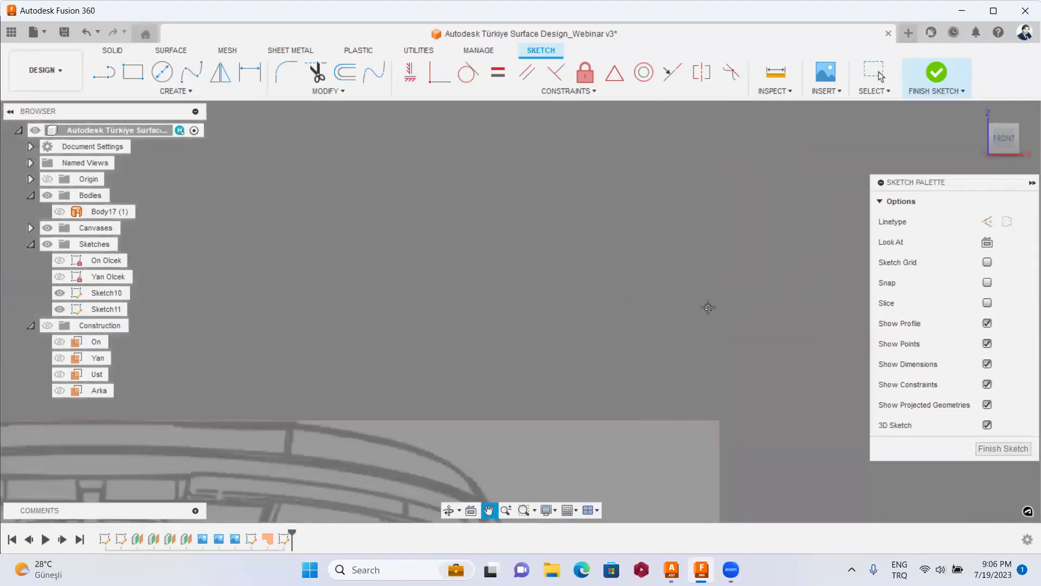
{"action": "scroll", "coordinate": [554, 417], "scroll_direction": "up", "scroll_amount": 2}
{"action": "scroll", "coordinate": [530, 397], "scroll_direction": "up", "scroll_amount": 2}
{"action": "scroll", "coordinate": [553, 383], "scroll_direction": "up", "scroll_amount": 2}
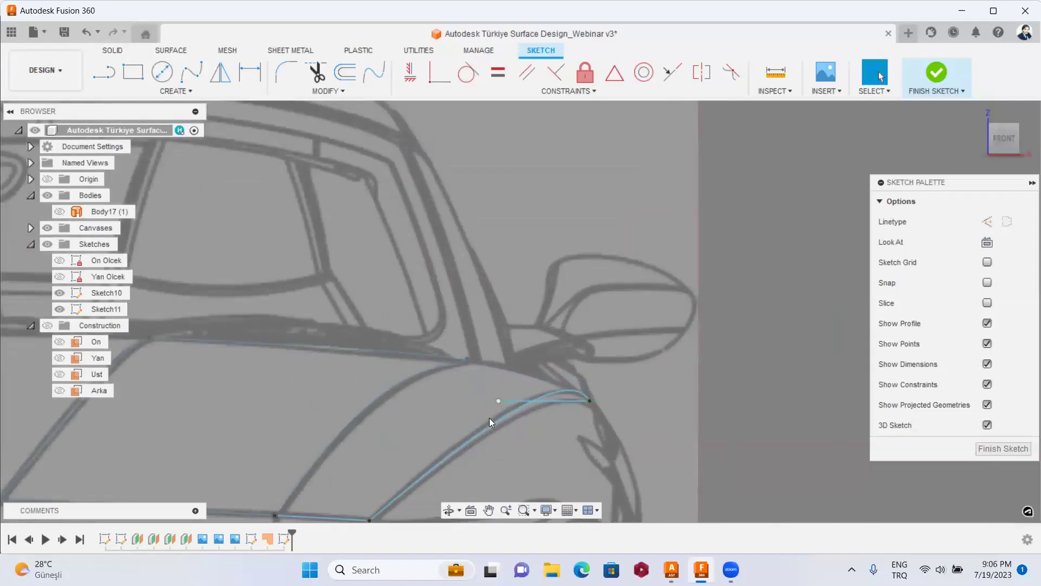
{"action": "left_click", "coordinate": [497, 402]}
{"action": "right_click", "coordinate": [496, 403]}
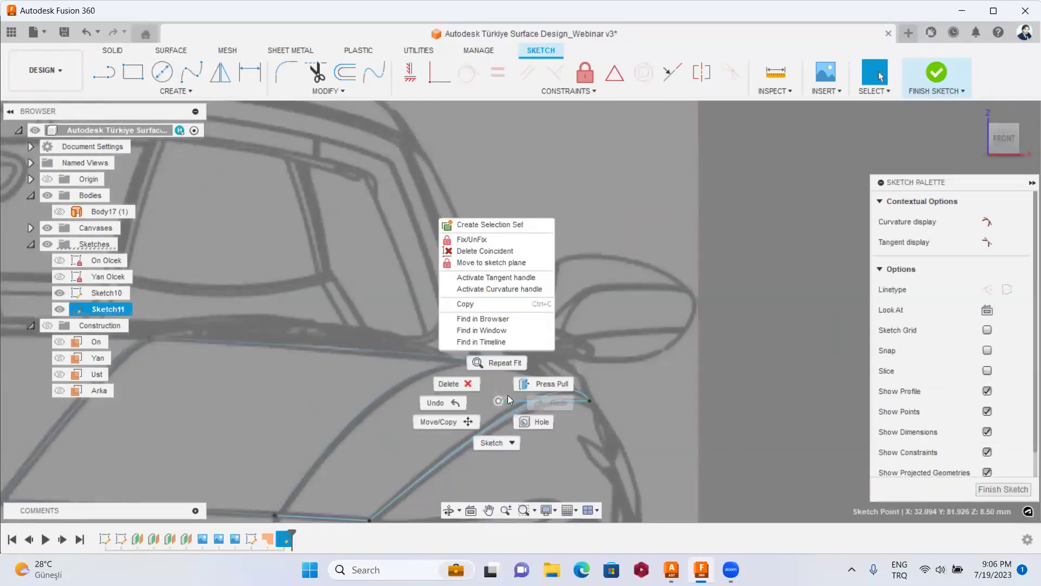
{"action": "key", "text": "Escape"}
From a side view, raise the sketch point 2.5 mm in Z with Move/Copy and fine-tune it.
{"action": "left_click", "coordinate": [1027, 138]}
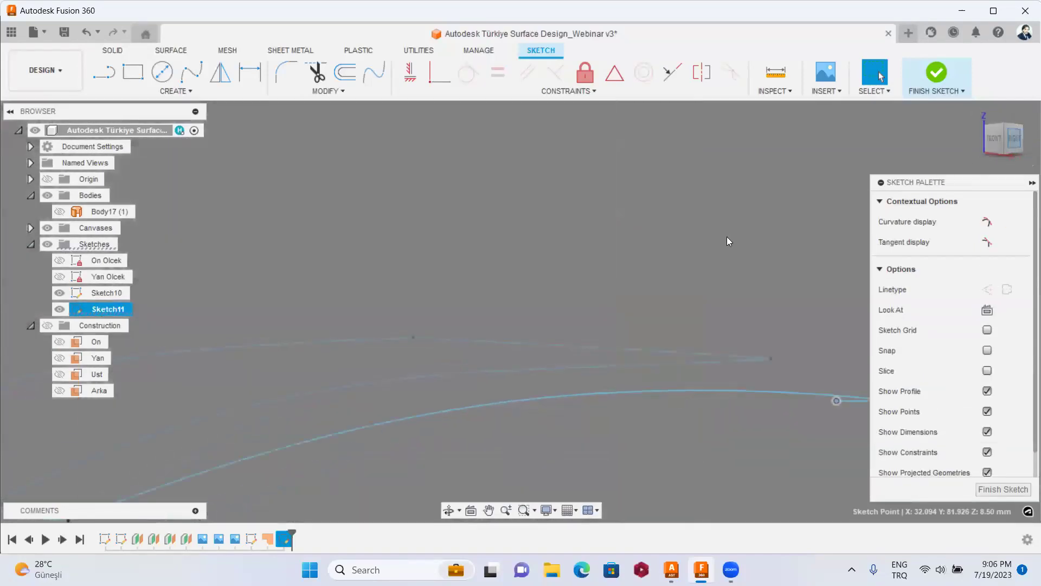
{"action": "scroll", "coordinate": [666, 319], "scroll_direction": "down", "scroll_amount": 5}
{"action": "scroll", "coordinate": [787, 333], "scroll_direction": "up", "scroll_amount": 3}
{"action": "scroll", "coordinate": [666, 326], "scroll_direction": "up", "scroll_amount": 3}
{"action": "right_click", "coordinate": [671, 319]}
{"action": "left_click", "coordinate": [658, 320]}
{"action": "scroll", "coordinate": [658, 317], "scroll_direction": "up", "scroll_amount": 5}
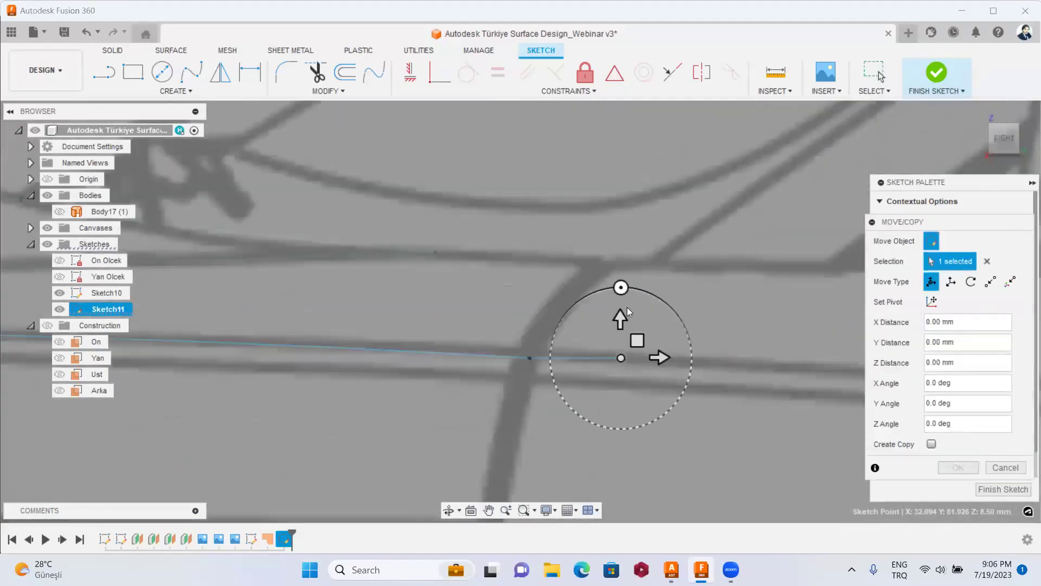
{"action": "left_click_drag", "start_coordinate": [622, 303], "coordinate": [632, 242]}
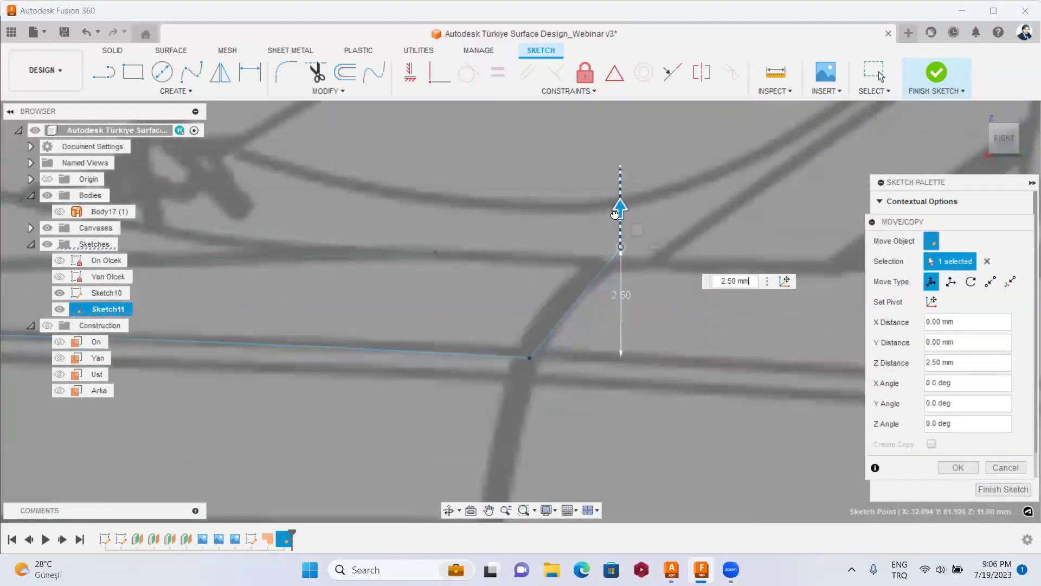
{"action": "left_click_drag", "start_coordinate": [630, 236], "coordinate": [624, 253]}
{"action": "right_click", "coordinate": [689, 213]}
{"action": "left_click", "coordinate": [726, 216]}
Compare the lifted spline with the reference canvases from top, side and front views.
{"action": "left_click", "coordinate": [1004, 119]}
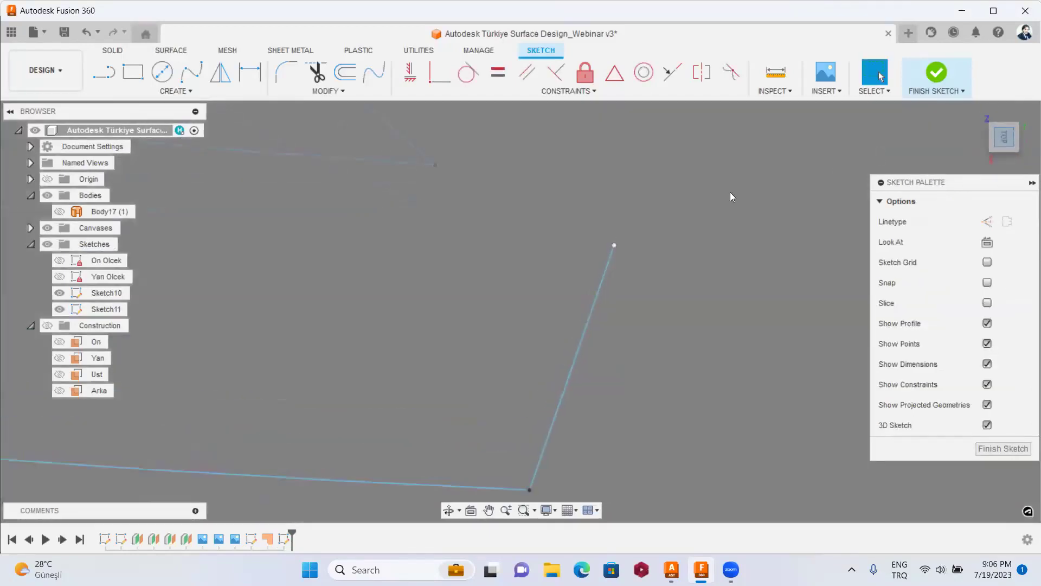
{"action": "left_click", "coordinate": [995, 158]}
{"action": "left_click", "coordinate": [982, 140]}
{"action": "scroll", "coordinate": [680, 286], "scroll_direction": "up", "scroll_amount": 3}
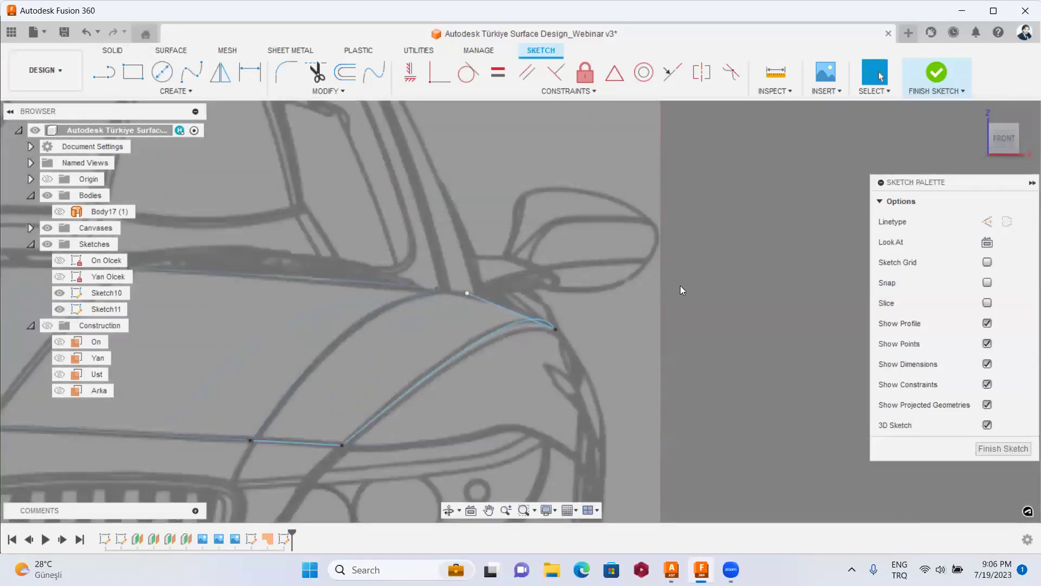
{"action": "scroll", "coordinate": [462, 293], "scroll_direction": "up", "scroll_amount": 3}
{"action": "scroll", "coordinate": [461, 296], "scroll_direction": "up", "scroll_amount": 3}
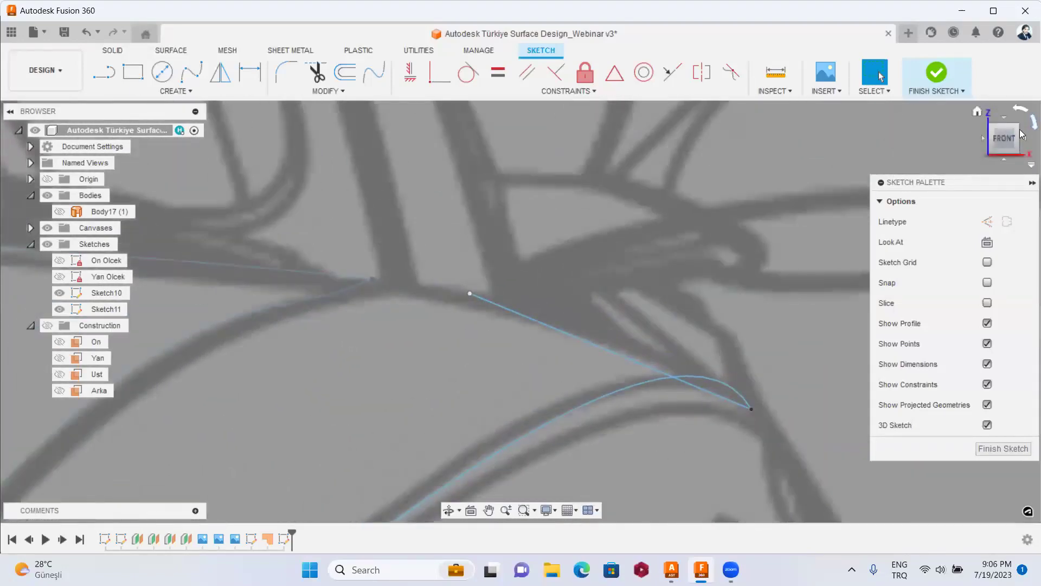
{"action": "left_click", "coordinate": [1006, 118]}
{"action": "scroll", "coordinate": [774, 215], "scroll_direction": "down", "scroll_amount": 5}
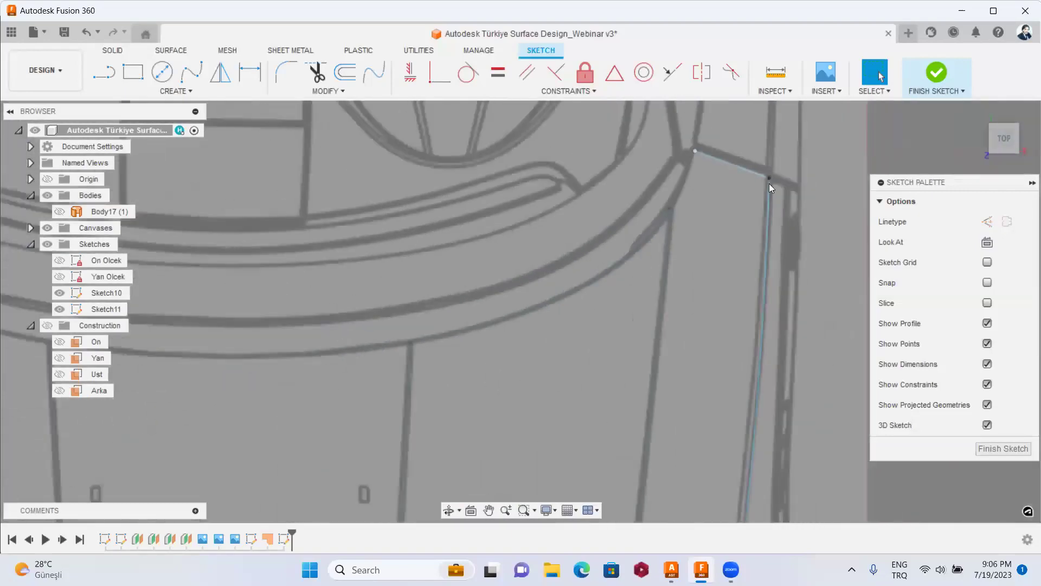
Draw a short fit-point spline at the other open corner.
{"action": "left_click", "coordinate": [191, 71]}
{"action": "scroll", "coordinate": [701, 301], "scroll_direction": "down", "scroll_amount": 2}
{"action": "scroll", "coordinate": [703, 302], "scroll_direction": "down", "scroll_amount": 3}
{"action": "middle_click_drag", "start_coordinate": [704, 302], "coordinate": [598, 399], "text": "shift"}
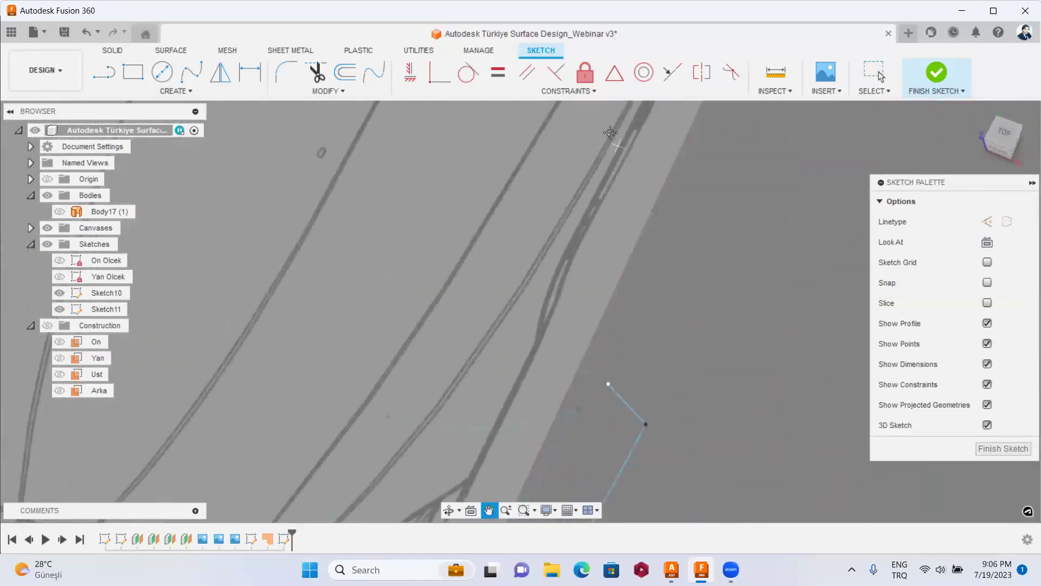
{"action": "left_click", "coordinate": [600, 372]}
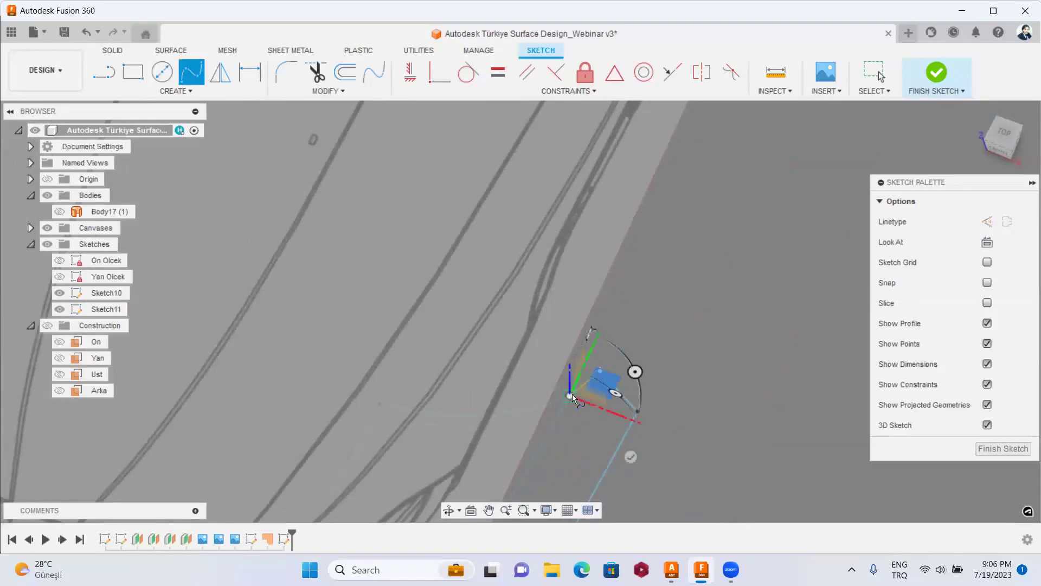
{"action": "right_click", "coordinate": [572, 394]}
{"action": "left_click", "coordinate": [611, 397]}
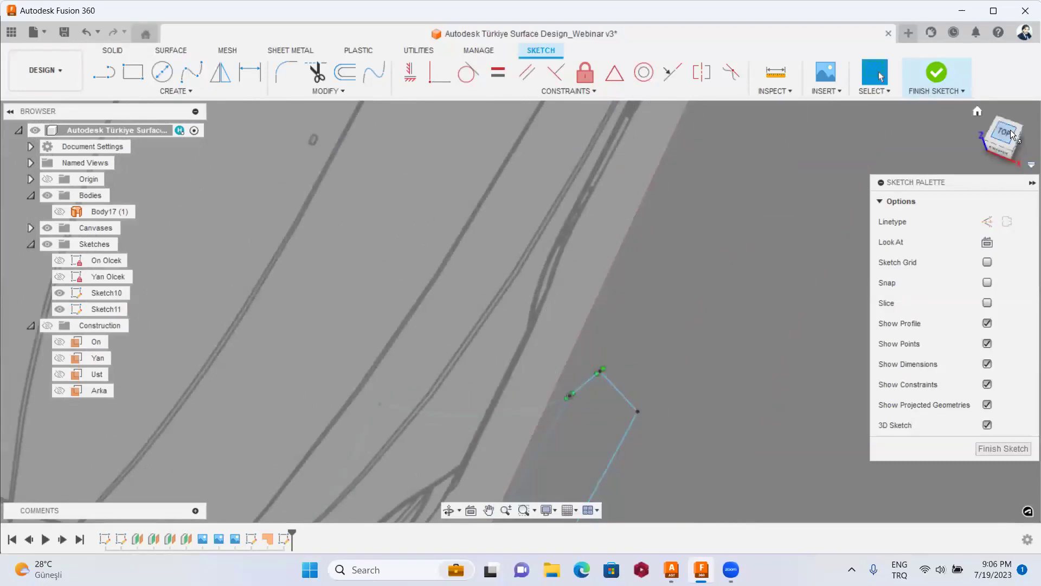
Move the new spline's point slightly onto the corner with Move/Copy.
{"action": "left_click", "coordinate": [1004, 133]}
{"action": "scroll", "coordinate": [610, 368], "scroll_direction": "up", "scroll_amount": 5}
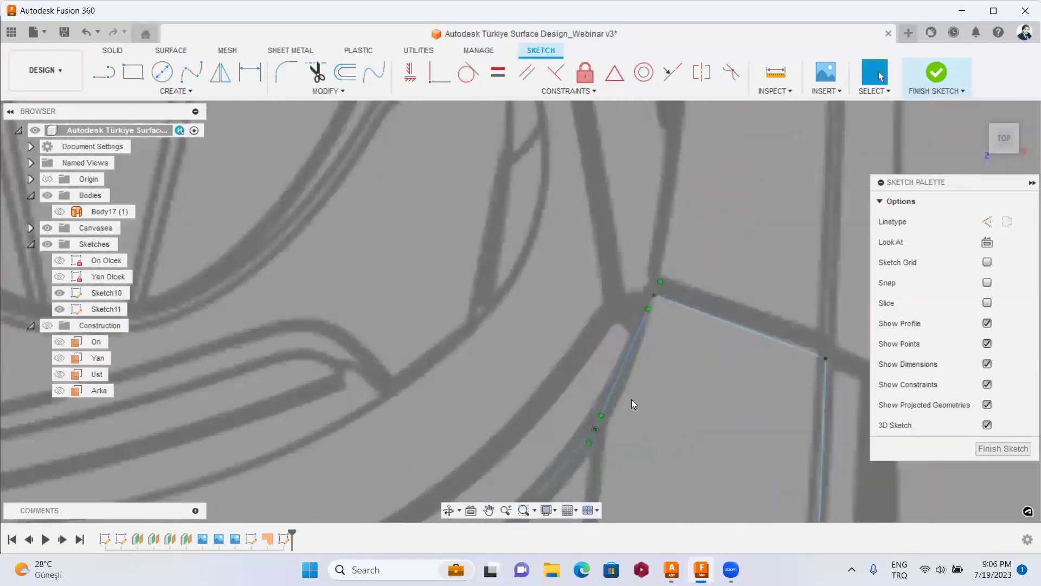
{"action": "left_click", "coordinate": [602, 415]}
{"action": "right_click", "coordinate": [602, 414]}
{"action": "left_click", "coordinate": [510, 433]}
{"action": "scroll", "coordinate": [623, 407], "scroll_direction": "up", "scroll_amount": 3}
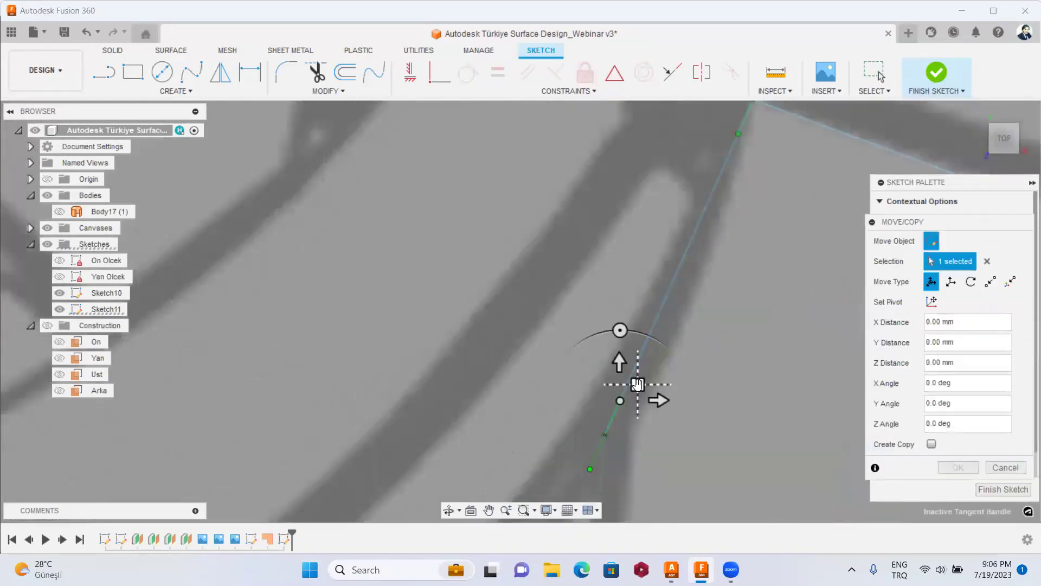
{"action": "left_click_drag", "start_coordinate": [638, 385], "coordinate": [645, 389]}
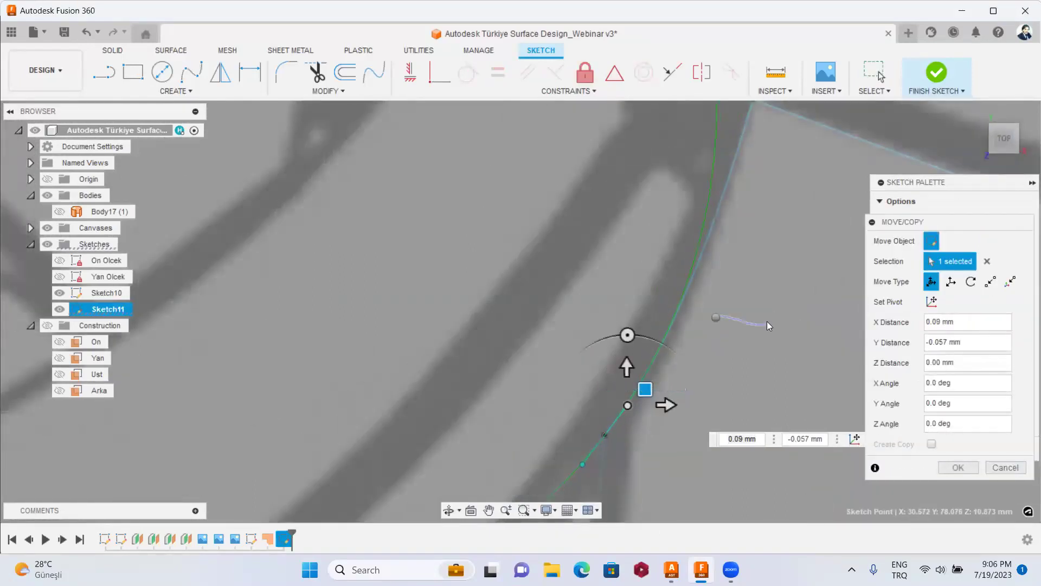
{"action": "key", "text": "Return"}
Inspect the new corner curves from front, side and angled views.
{"action": "scroll", "coordinate": [762, 297], "scroll_direction": "down", "scroll_amount": 5}
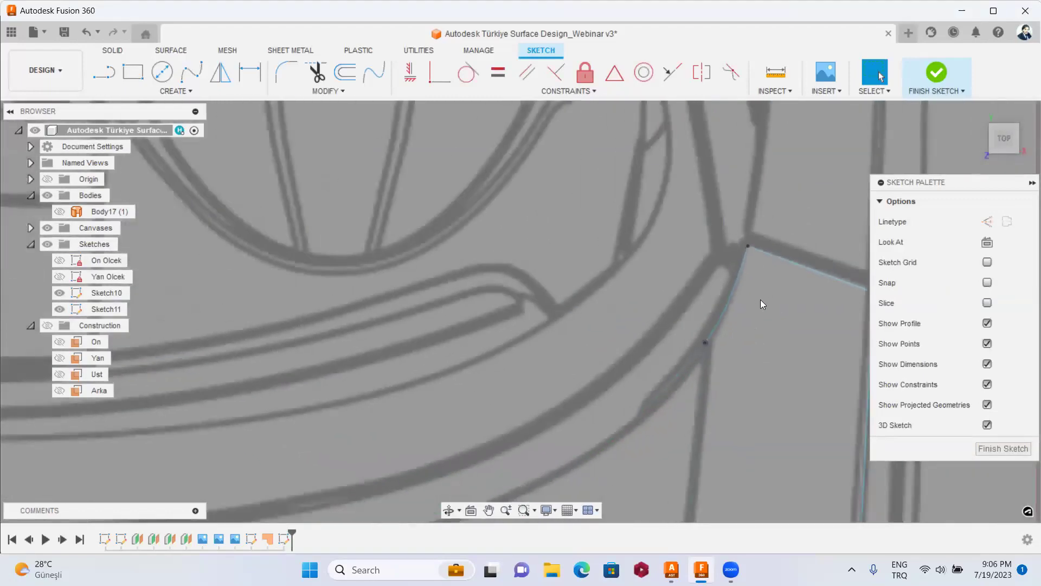
{"action": "scroll", "coordinate": [760, 297], "scroll_direction": "down", "scroll_amount": 5}
{"action": "left_click", "coordinate": [1000, 160]}
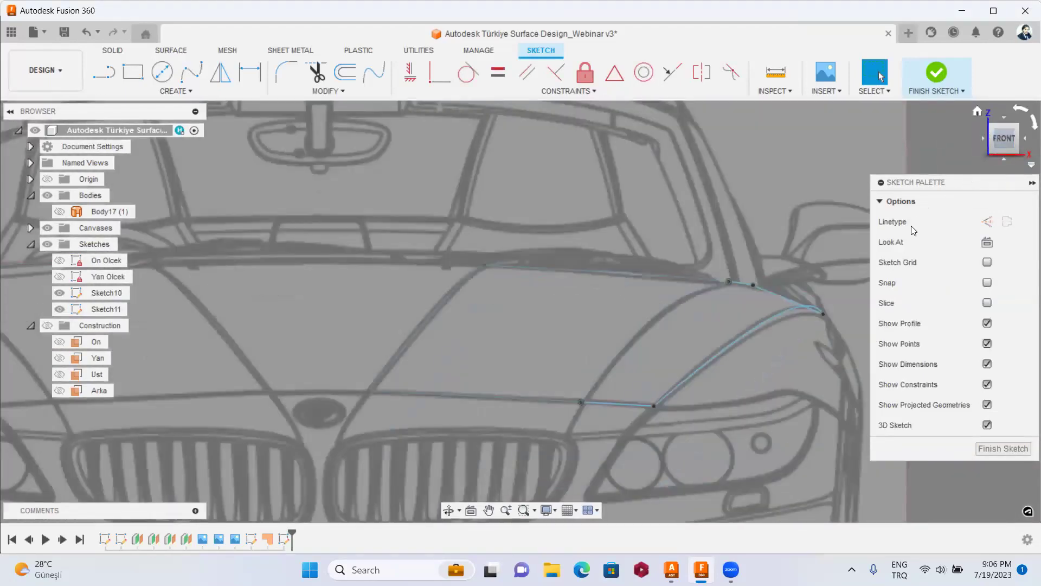
{"action": "scroll", "coordinate": [775, 281], "scroll_direction": "up", "scroll_amount": 2}
{"action": "scroll", "coordinate": [735, 299], "scroll_direction": "up", "scroll_amount": 3}
{"action": "scroll", "coordinate": [705, 292], "scroll_direction": "up", "scroll_amount": 3}
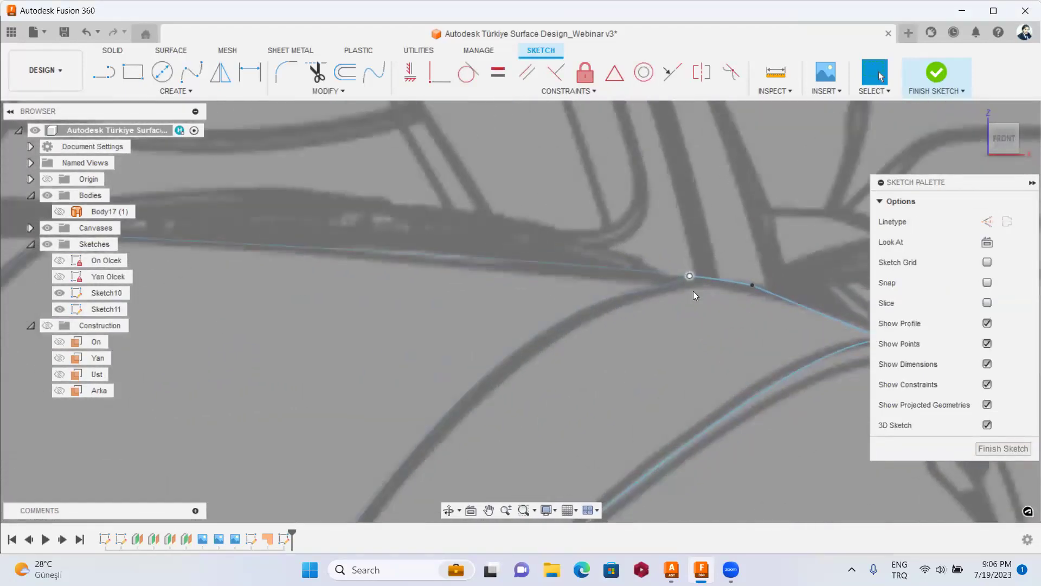
{"action": "left_click", "coordinate": [1029, 143]}
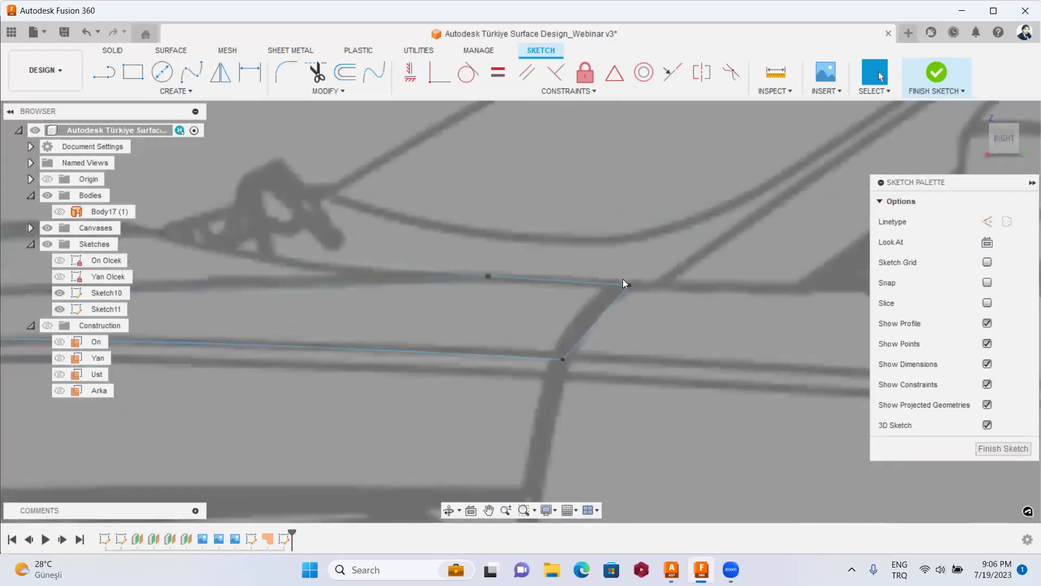
{"action": "scroll", "coordinate": [505, 281], "scroll_direction": "up", "scroll_amount": 3}
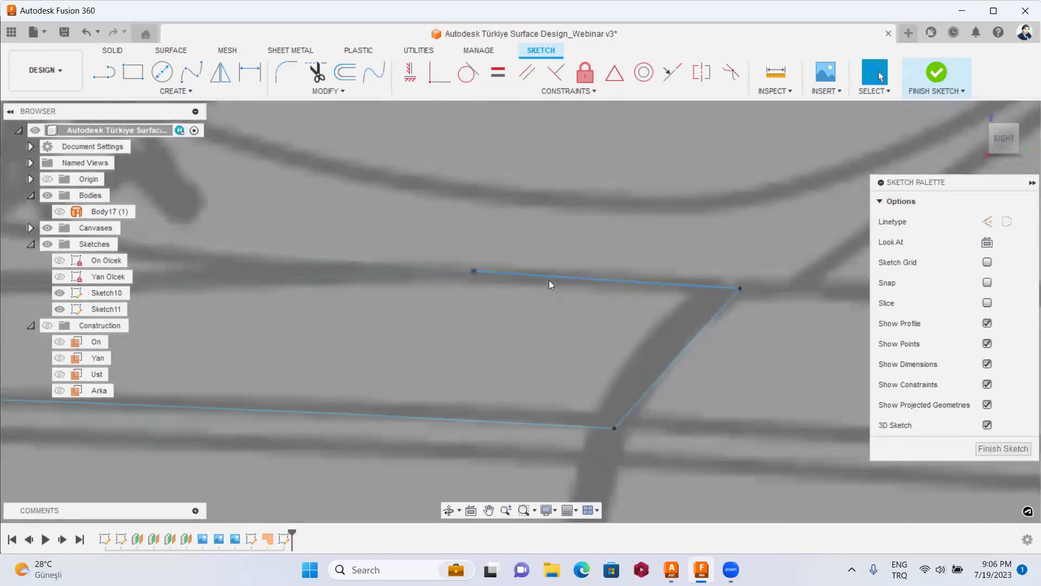
{"action": "left_click", "coordinate": [991, 127]}
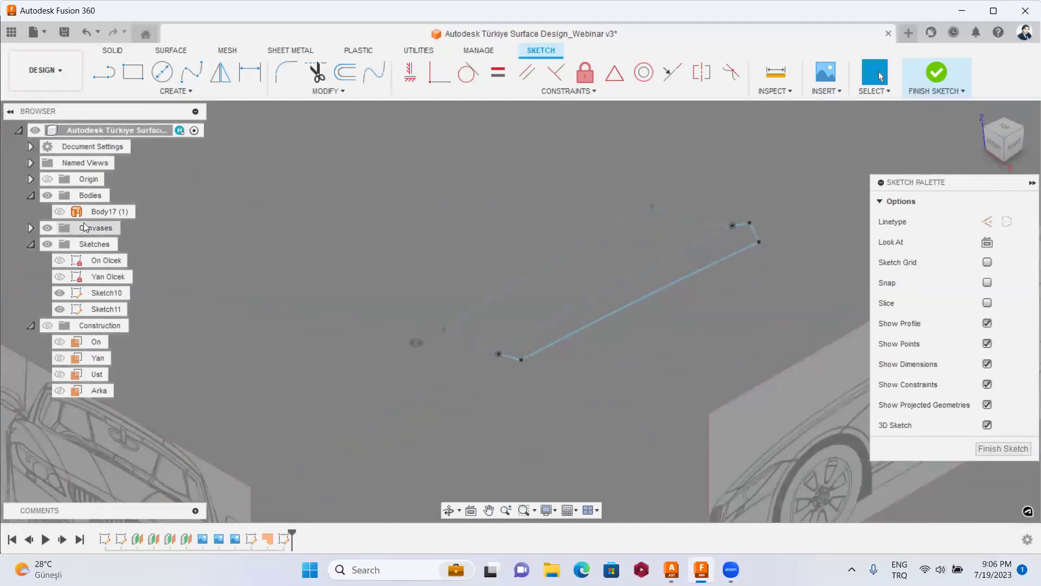
Show the Body17 (1) surface and select Sketch11 in the browser.
{"action": "left_click", "coordinate": [61, 212]}
{"action": "scroll", "coordinate": [577, 306], "scroll_direction": "up", "scroll_amount": 3}
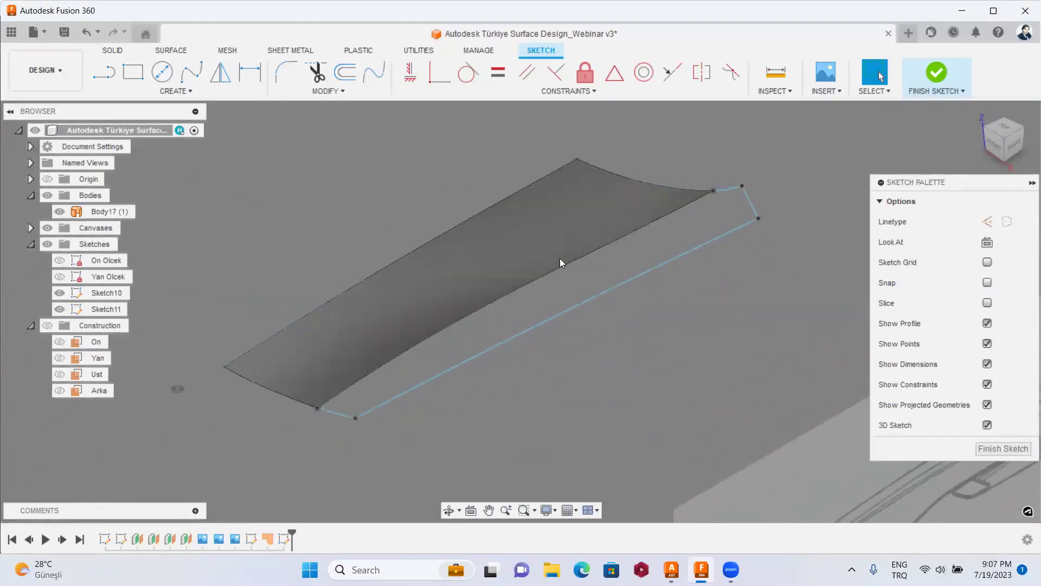
{"action": "left_click", "coordinate": [56, 312]}
Clear the surface selection and finish the 3D sketch.
{"action": "left_click", "coordinate": [415, 238]}
{"action": "left_click", "coordinate": [379, 213]}
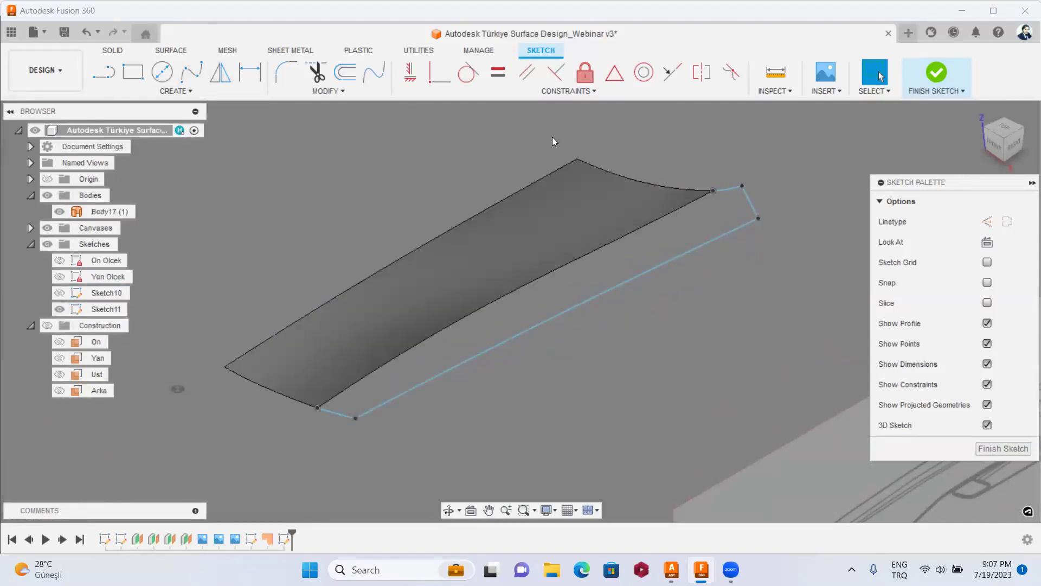
{"action": "left_click", "coordinate": [937, 73]}
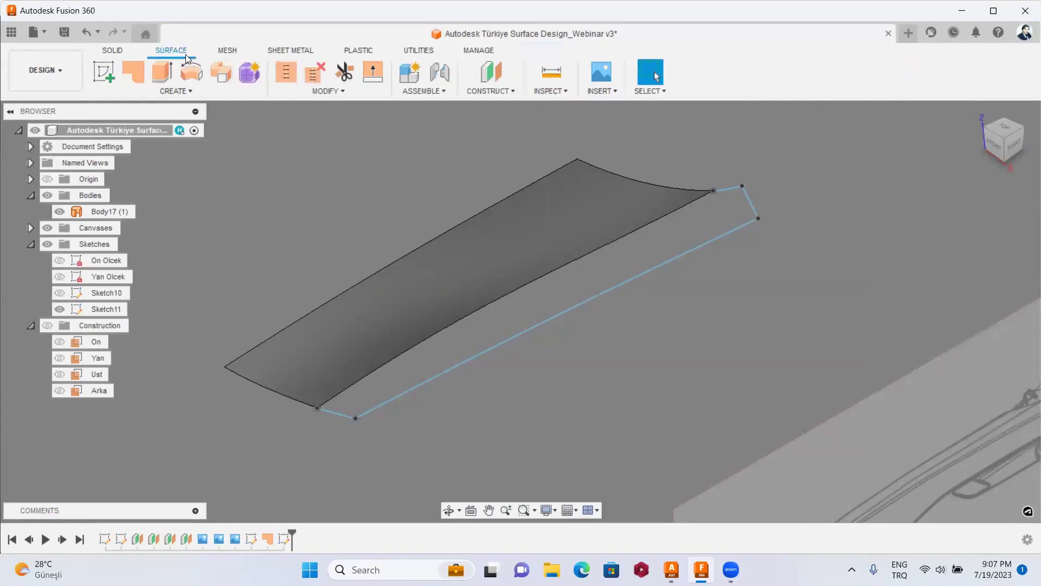
Start a Patch with chaining off, picking Body17's edge and the corner, long and side curves.
{"action": "left_click", "coordinate": [144, 72]}
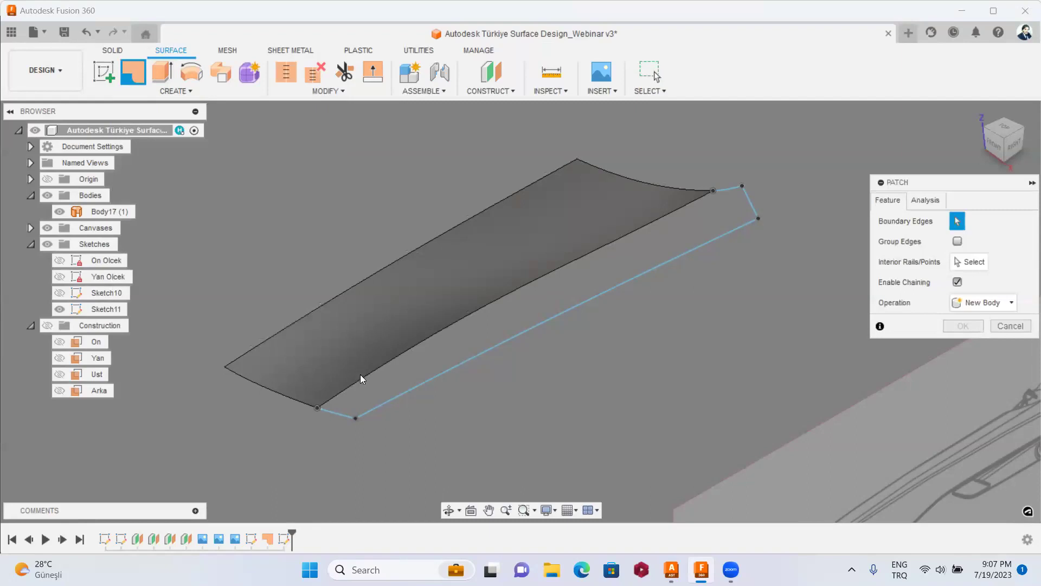
{"action": "left_click", "coordinate": [957, 282]}
{"action": "left_click", "coordinate": [509, 295]}
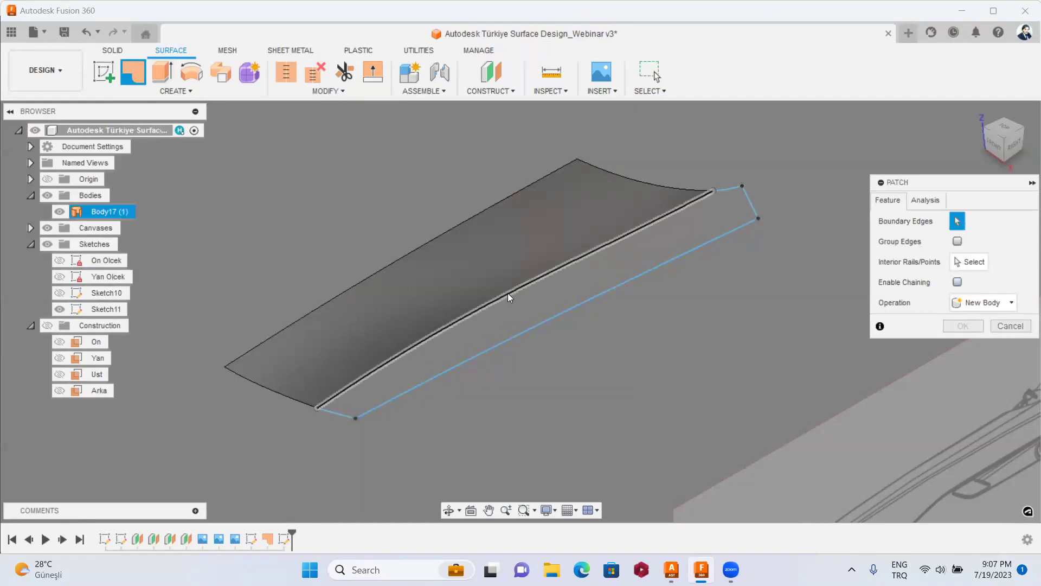
{"action": "left_click", "coordinate": [730, 191]}
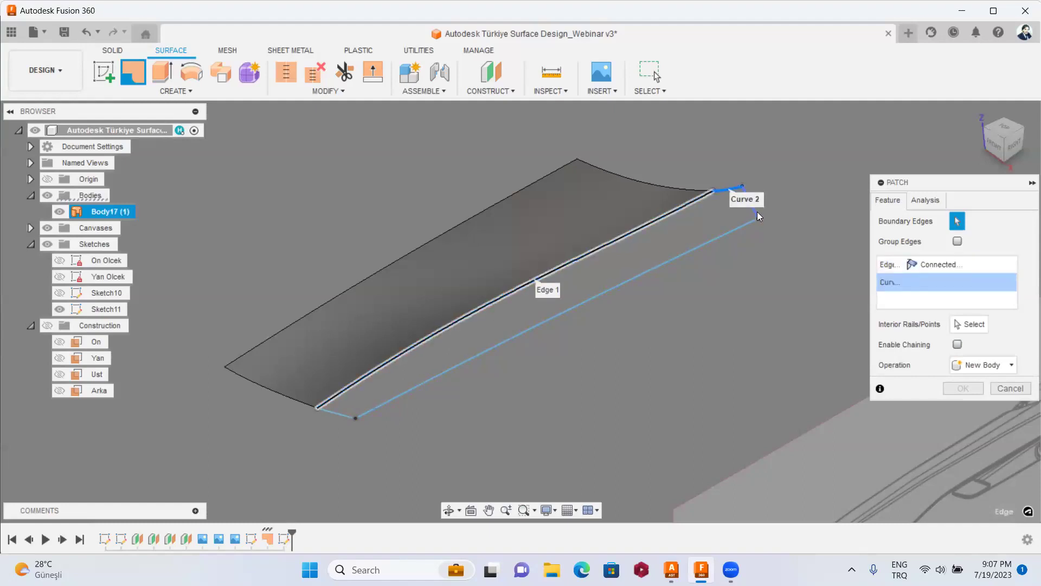
{"action": "scroll", "coordinate": [761, 218], "scroll_direction": "up", "scroll_amount": 3}
{"action": "left_click", "coordinate": [744, 201]}
{"action": "scroll", "coordinate": [703, 226], "scroll_direction": "down", "scroll_amount": 3}
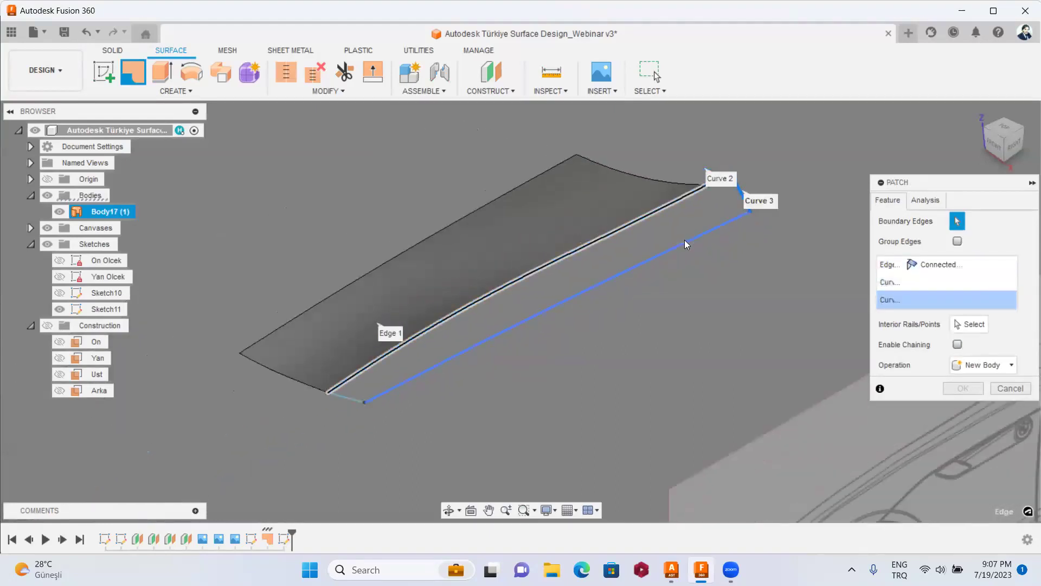
{"action": "left_click", "coordinate": [684, 241]}
{"action": "scroll", "coordinate": [333, 391], "scroll_direction": "up", "scroll_amount": 5}
{"action": "left_click", "coordinate": [352, 400]}
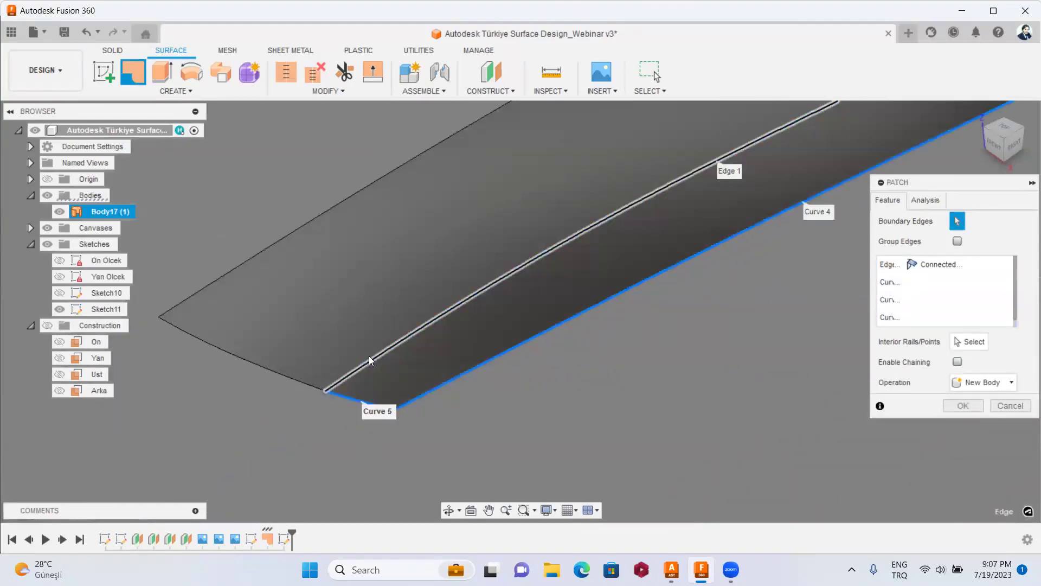
{"action": "scroll", "coordinate": [369, 359], "scroll_direction": "down", "scroll_amount": 5}
Set the shared edge to Curvature (G2) continuity and create the patch surface Body18.
{"action": "left_click", "coordinate": [946, 265]}
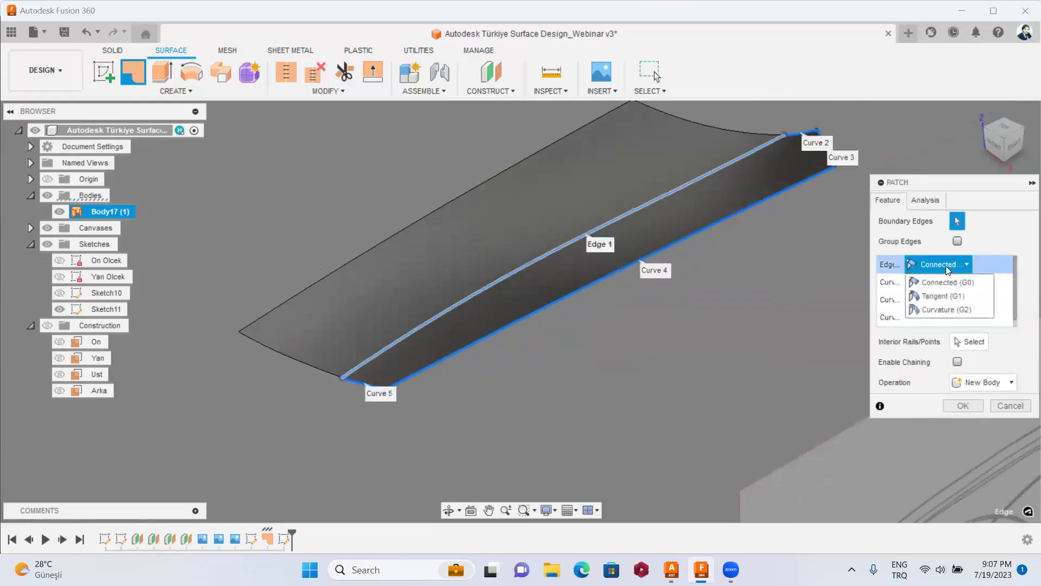
{"action": "left_click", "coordinate": [955, 308]}
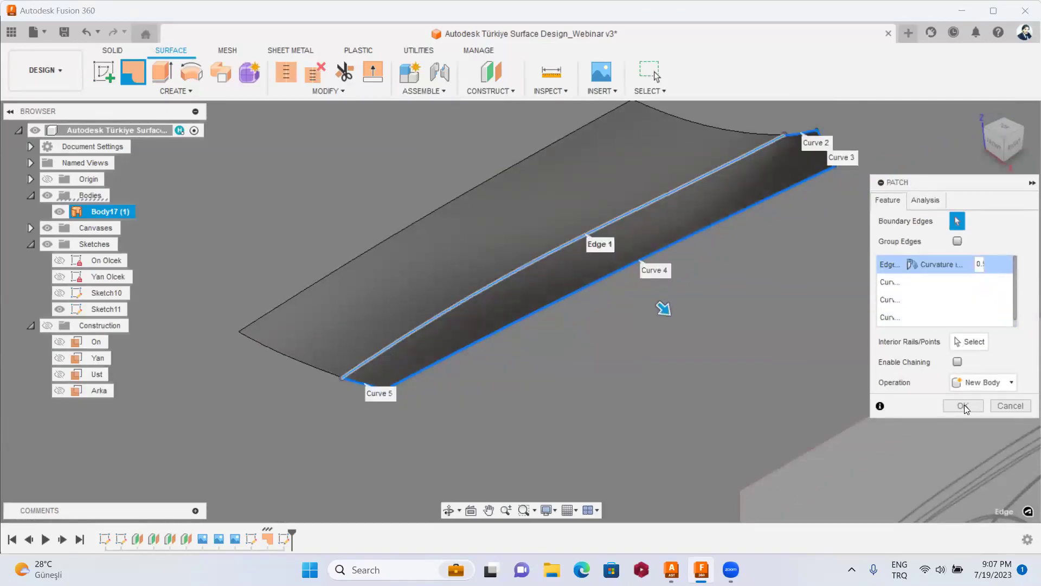
{"action": "left_click", "coordinate": [963, 407]}
{"action": "middle_click_drag", "start_coordinate": [765, 319], "coordinate": [545, 145], "text": "shift"}
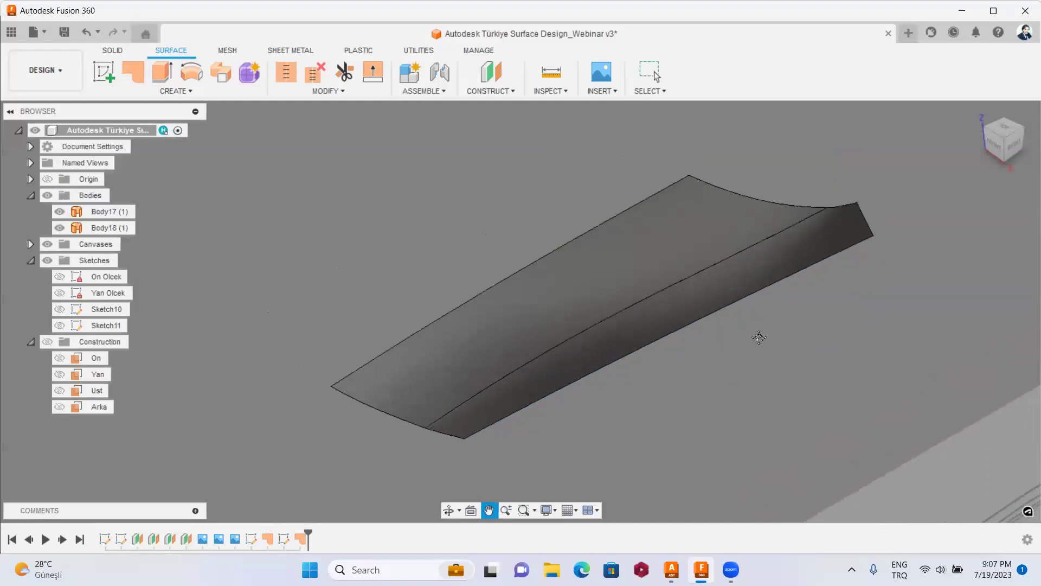
Start a Zebra Analysis on both hood bodies with horizontal stripe direction.
{"action": "left_click", "coordinate": [550, 90]}
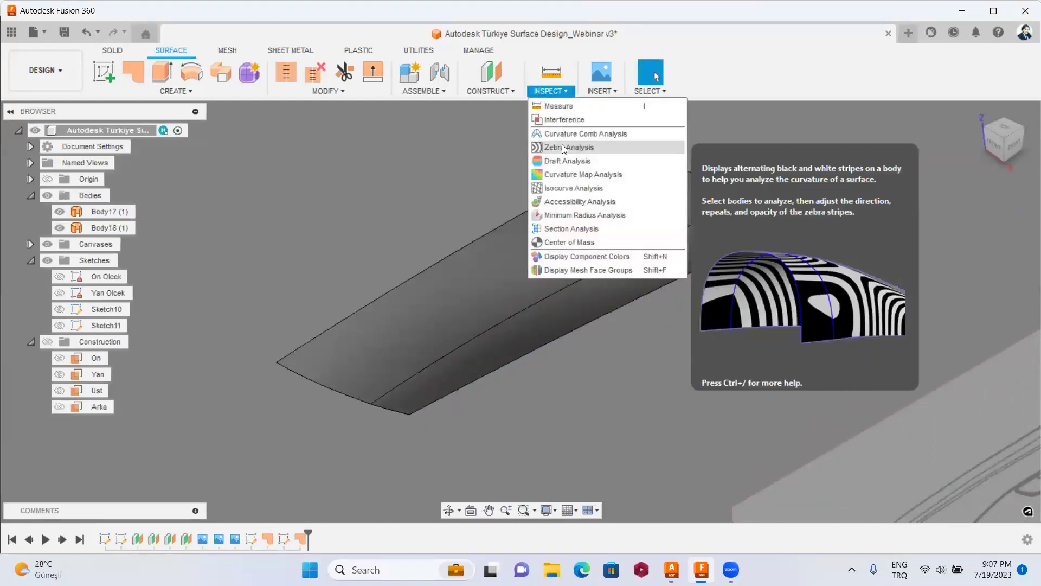
{"action": "left_click", "coordinate": [562, 145]}
{"action": "left_click", "coordinate": [542, 283]}
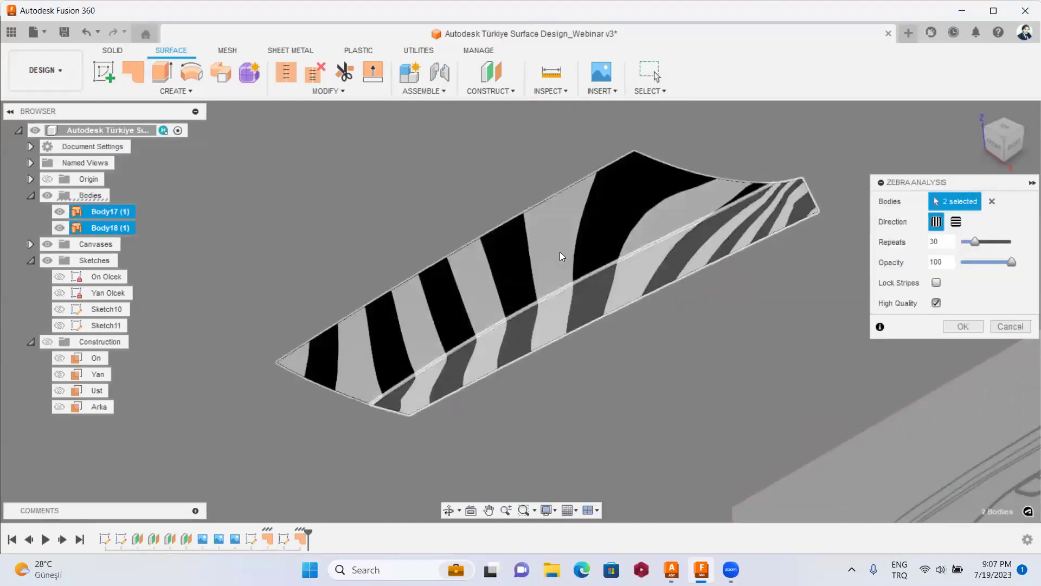
{"action": "middle_click_drag", "start_coordinate": [676, 262], "coordinate": [813, 255], "text": "shift"}
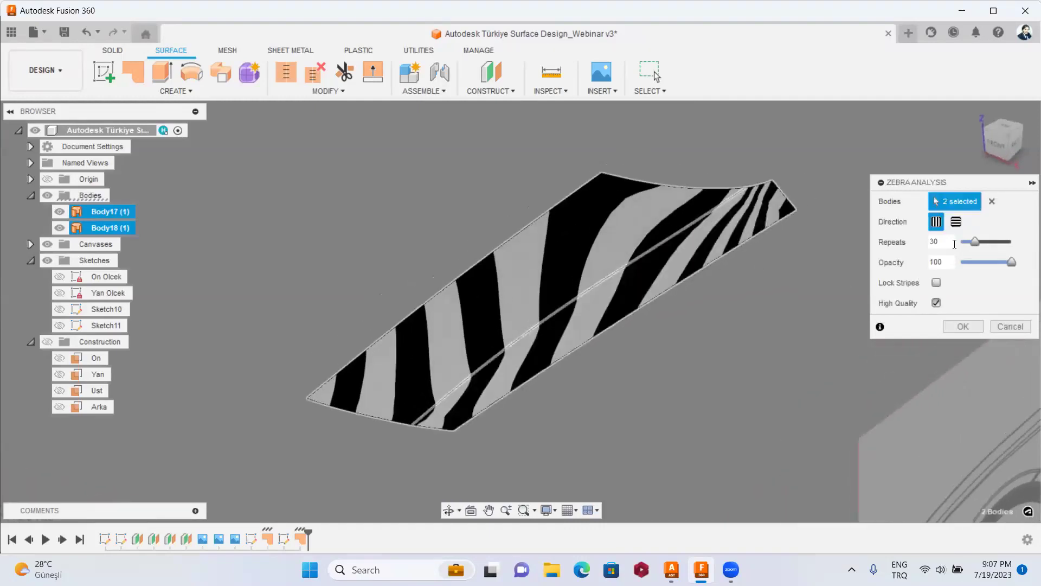
{"action": "left_click", "coordinate": [956, 222]}
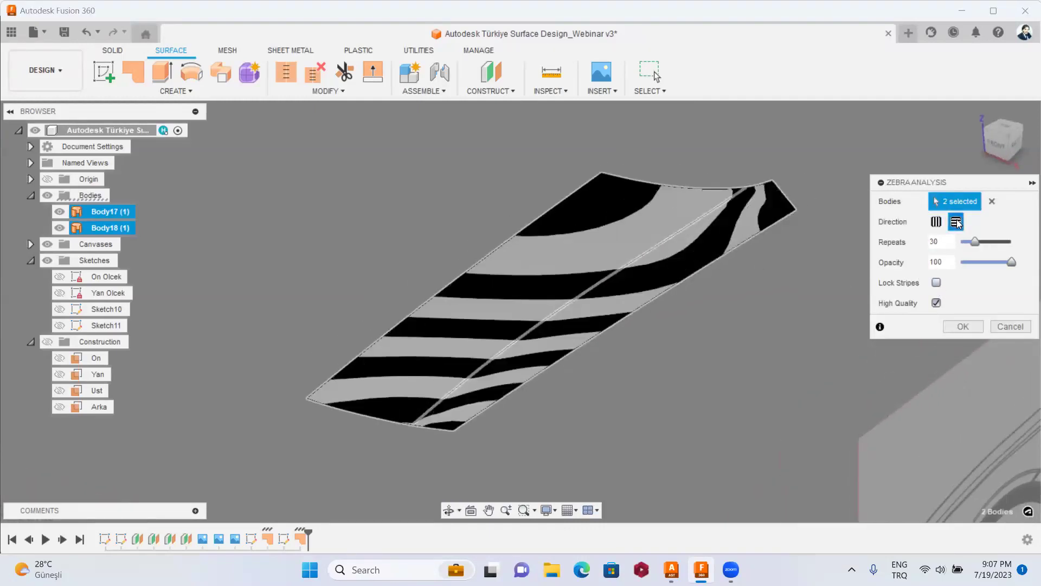
{"action": "middle_click_drag", "start_coordinate": [657, 335], "coordinate": [693, 302], "text": "shift"}
{"action": "scroll", "coordinate": [694, 303], "scroll_direction": "up", "scroll_amount": 5}
{"action": "scroll", "coordinate": [627, 334], "scroll_direction": "up", "scroll_amount": 5}
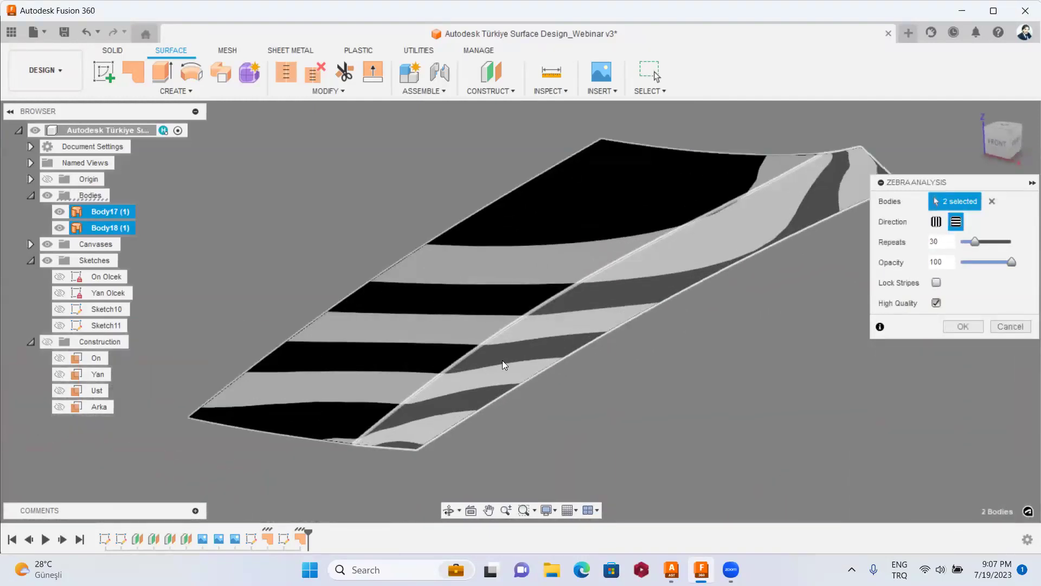
Set the stripe repeats to 64, confirm, and view the hood against the side canvas.
{"action": "left_click_drag", "start_coordinate": [975, 241], "coordinate": [994, 241]}
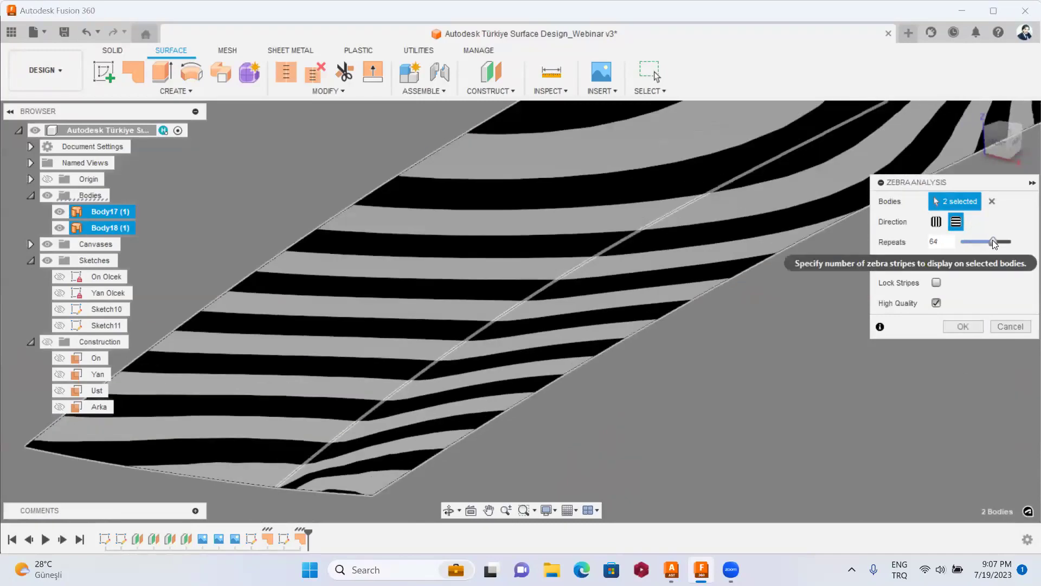
{"action": "scroll", "coordinate": [767, 362], "scroll_direction": "down", "scroll_amount": 5}
{"action": "middle_click_drag", "start_coordinate": [767, 361], "coordinate": [747, 401], "text": "shift"}
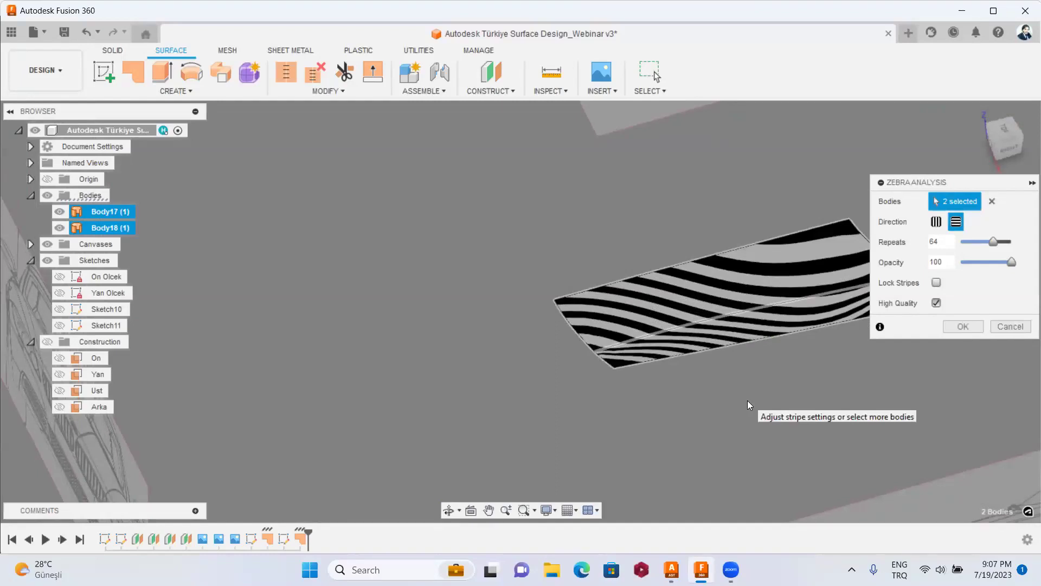
{"action": "scroll", "coordinate": [755, 362], "scroll_direction": "down", "scroll_amount": 3}
{"action": "scroll", "coordinate": [766, 351], "scroll_direction": "up", "scroll_amount": 1}
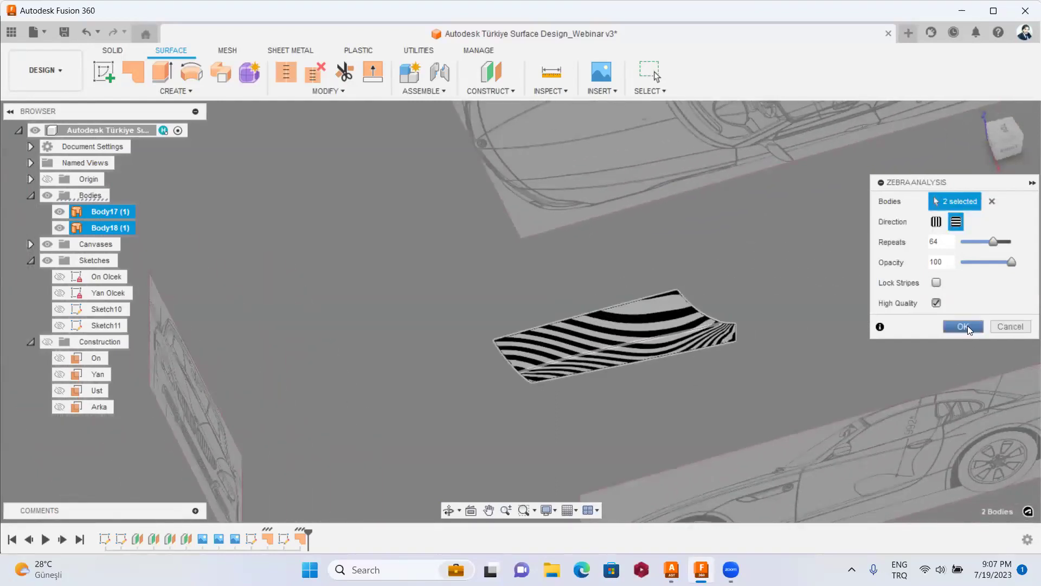
{"action": "left_click", "coordinate": [963, 326]}
{"action": "middle_click_drag", "start_coordinate": [925, 178], "coordinate": [775, 336], "text": "shift"}
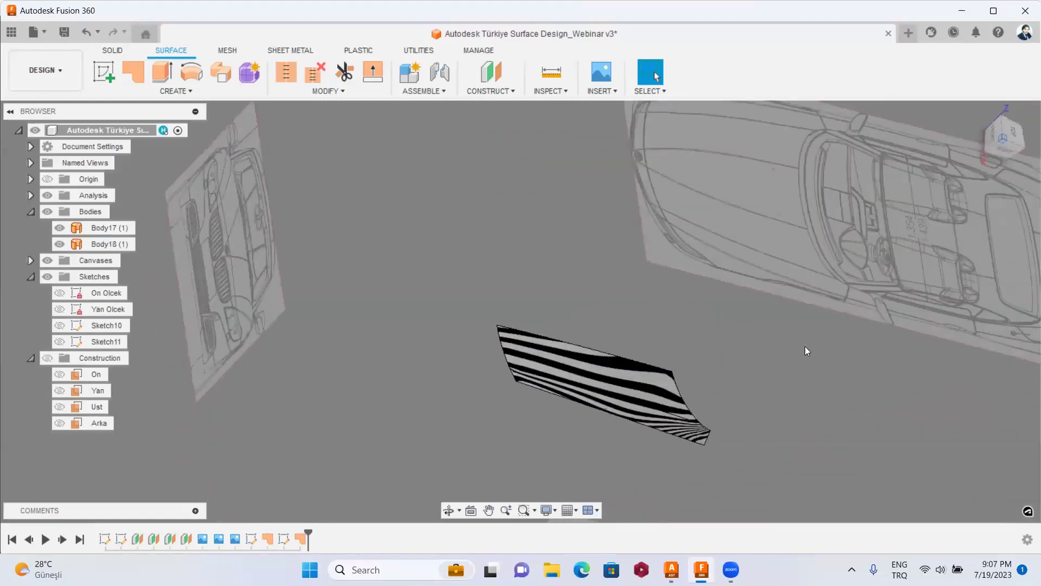
{"action": "left_click", "coordinate": [1006, 133]}
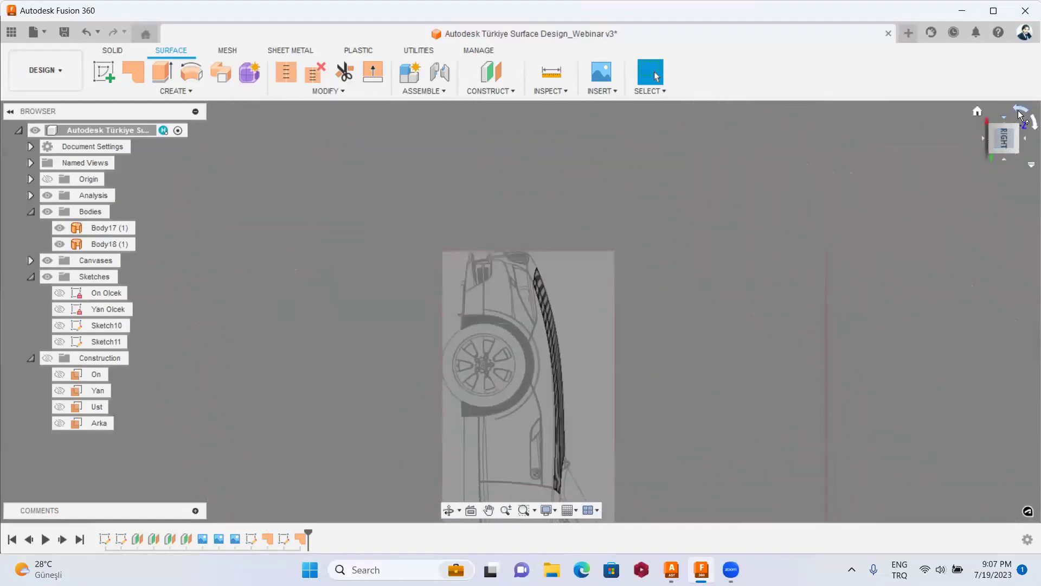
{"action": "mouse_move", "coordinate": [1004, 139]}
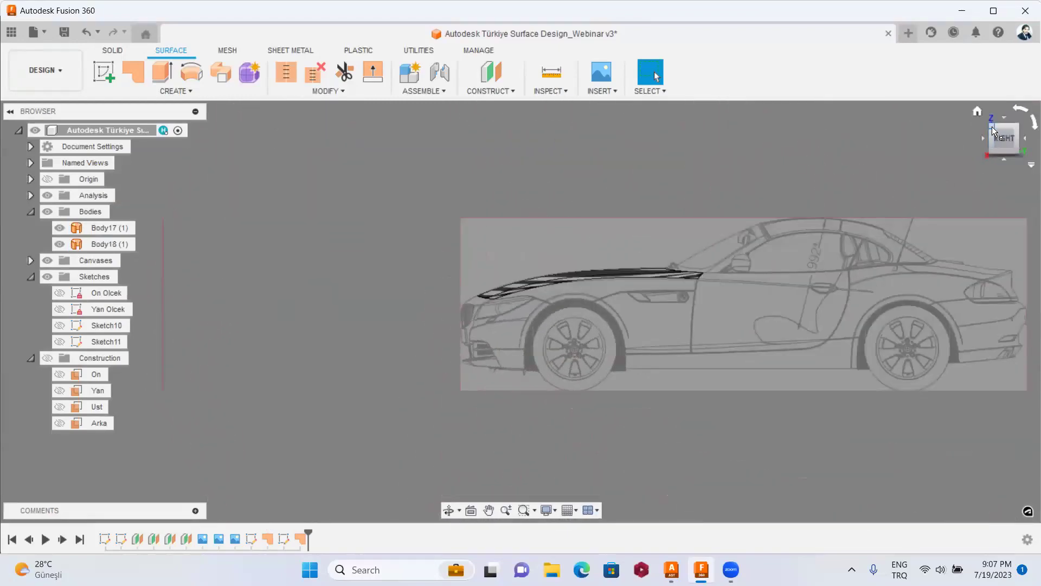
{"action": "left_click", "coordinate": [992, 125]}
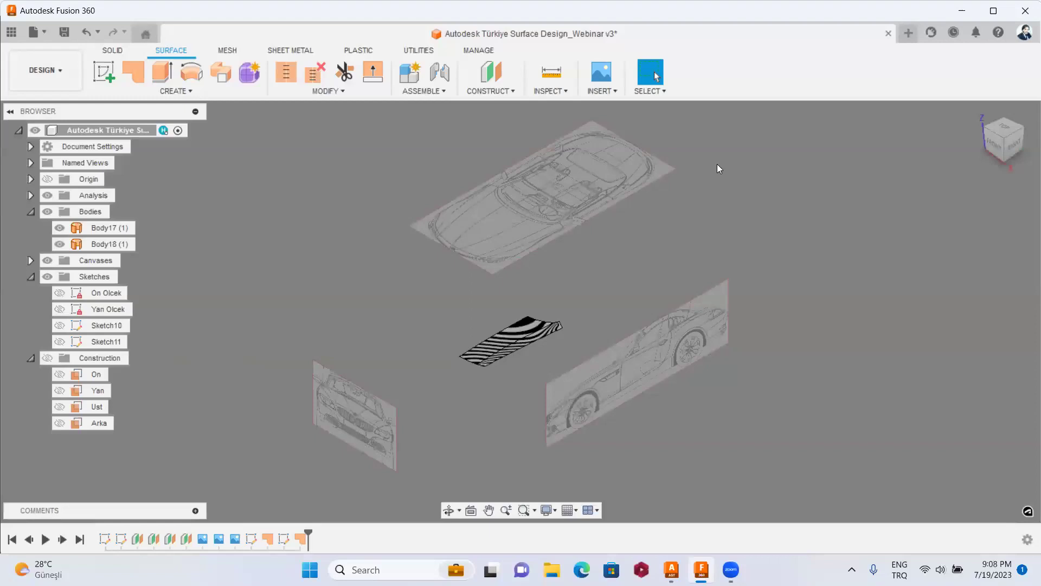
{"action": "left_click", "coordinate": [987, 145]}
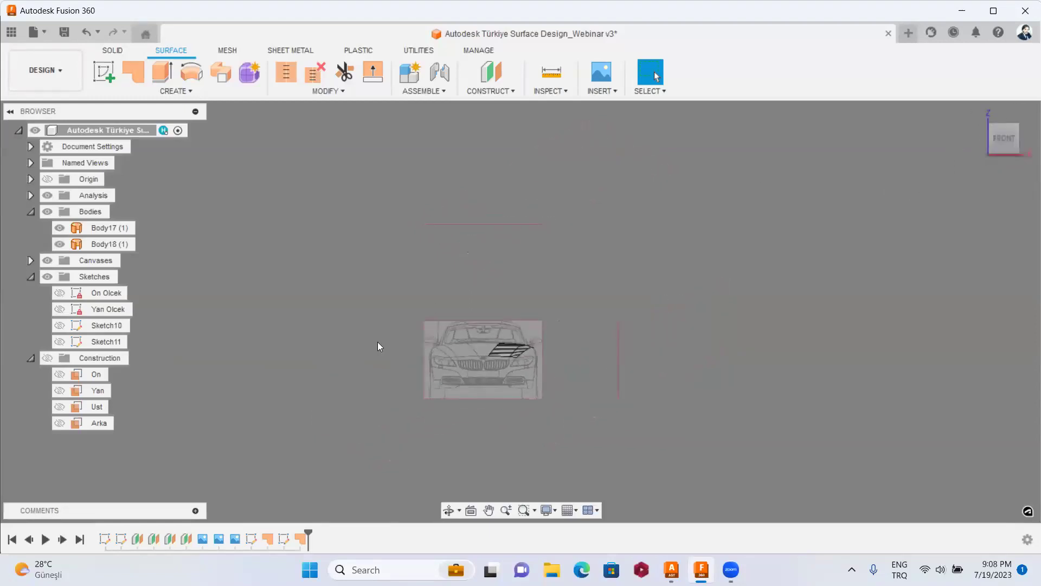
{"action": "scroll", "coordinate": [538, 352], "scroll_direction": "up", "scroll_amount": 5}
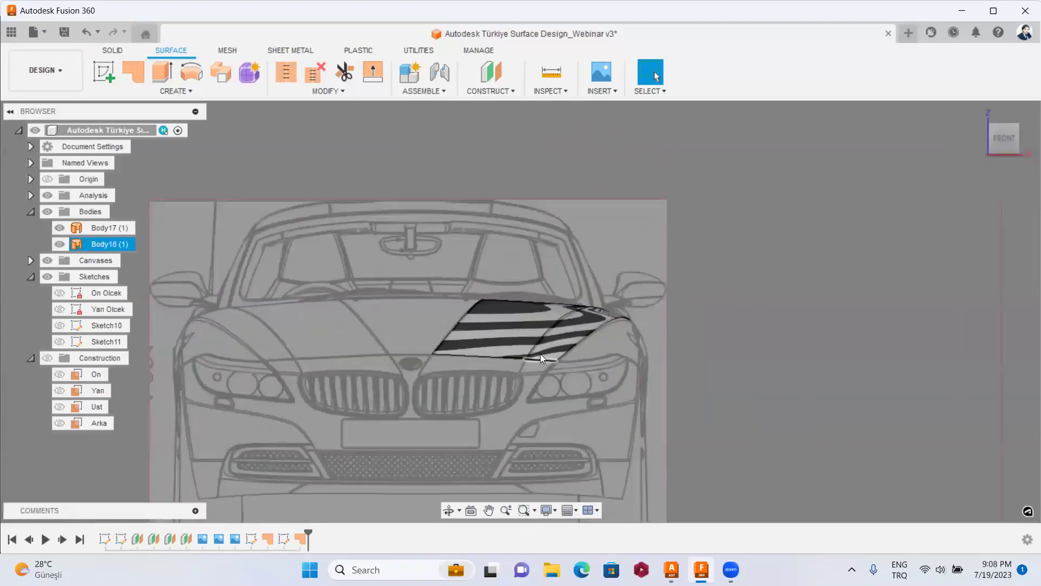
{"action": "left_click", "coordinate": [1016, 132]}
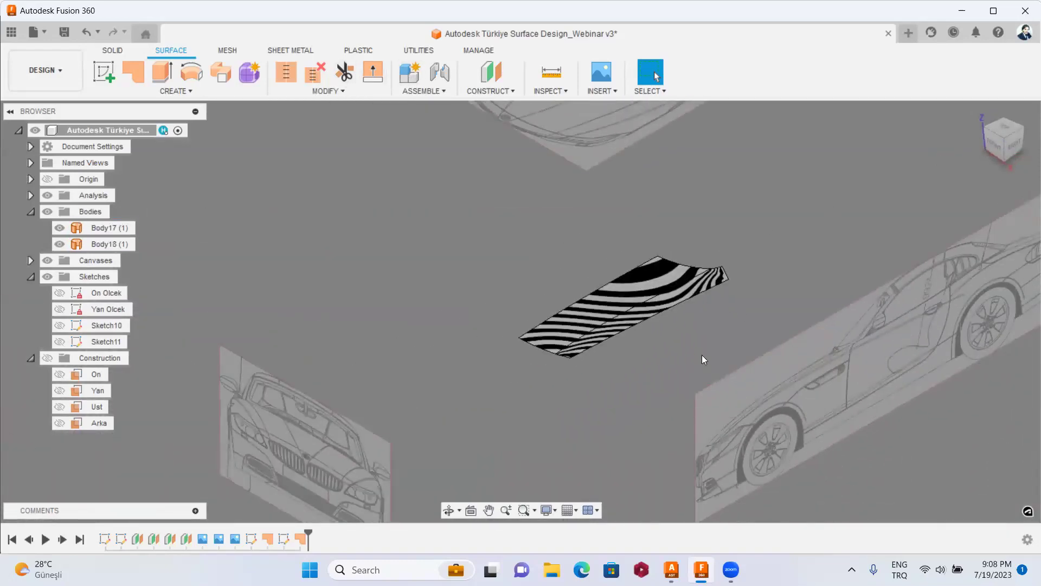
{"action": "scroll", "coordinate": [499, 294], "scroll_direction": "down", "scroll_amount": 2}
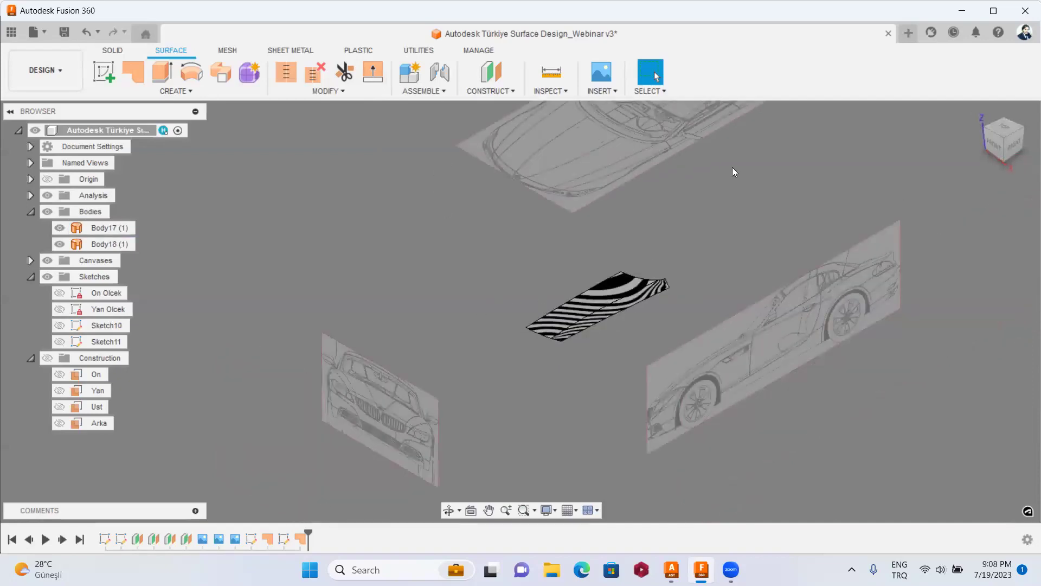
{"action": "scroll", "coordinate": [598, 302], "scroll_direction": "up", "scroll_amount": 2}
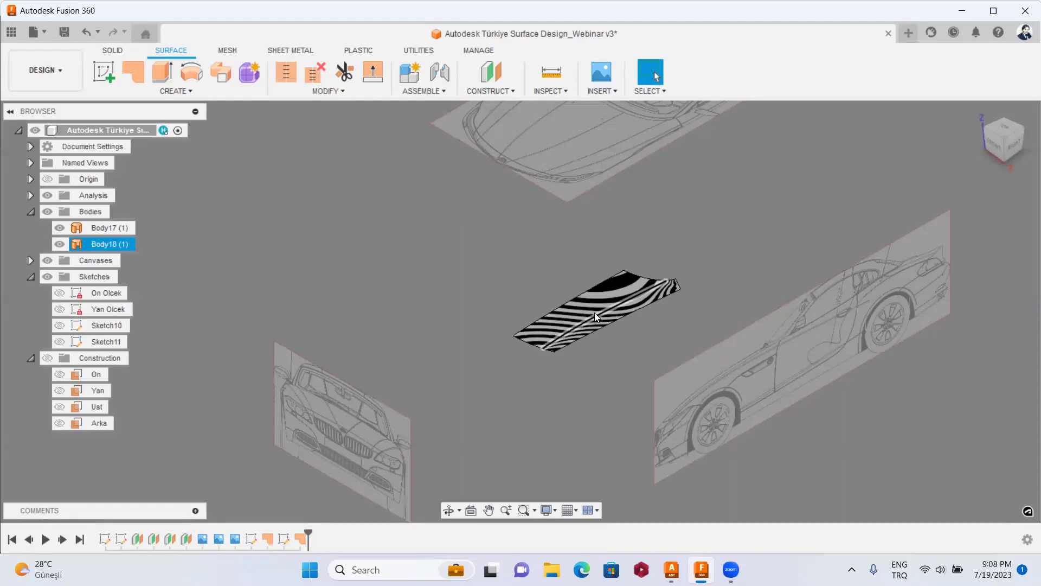
{"action": "left_click", "coordinate": [595, 416]}
{"action": "mouse_move", "coordinate": [671, 569]}
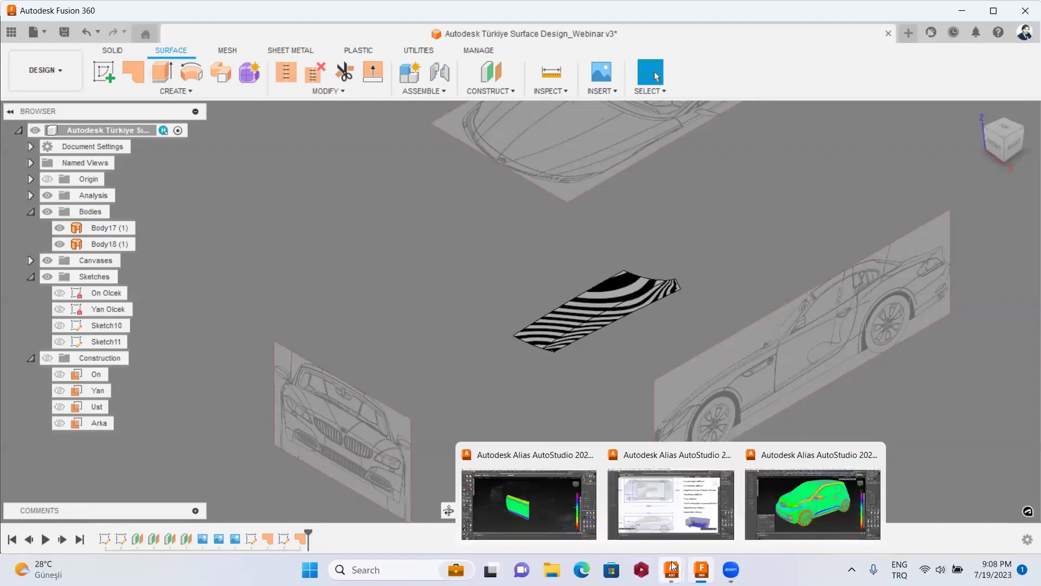
Close all three Alias AutoStudio windows, choosing Don't Save for each.
{"action": "left_click", "coordinate": [726, 455]}
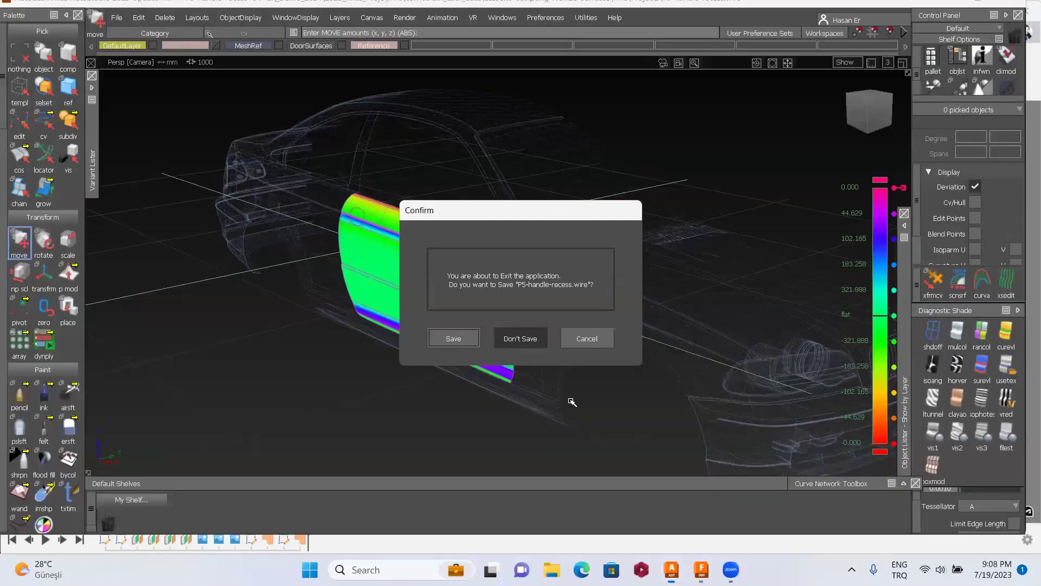
{"action": "left_click", "coordinate": [520, 339]}
{"action": "mouse_move", "coordinate": [671, 570]}
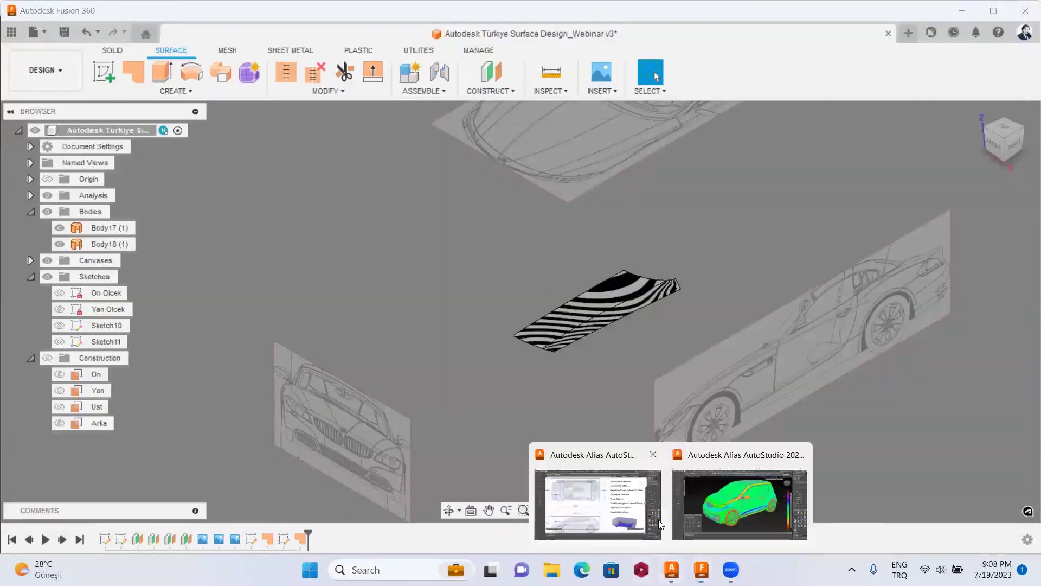
{"action": "left_click", "coordinate": [653, 454]}
{"action": "left_click", "coordinate": [523, 342]}
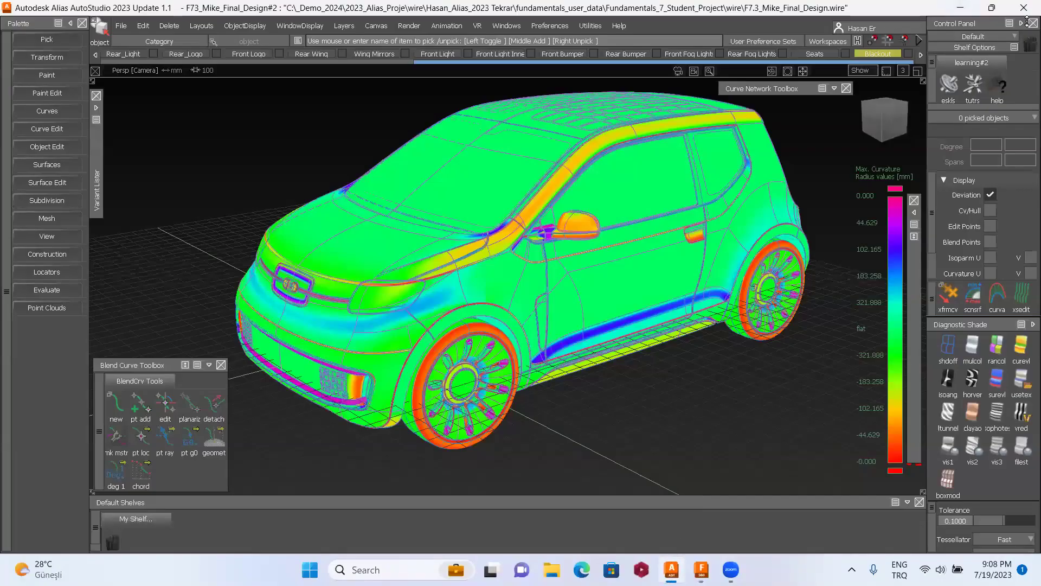
{"action": "left_click", "coordinate": [1023, 8]}
{"action": "left_click", "coordinate": [520, 338]}
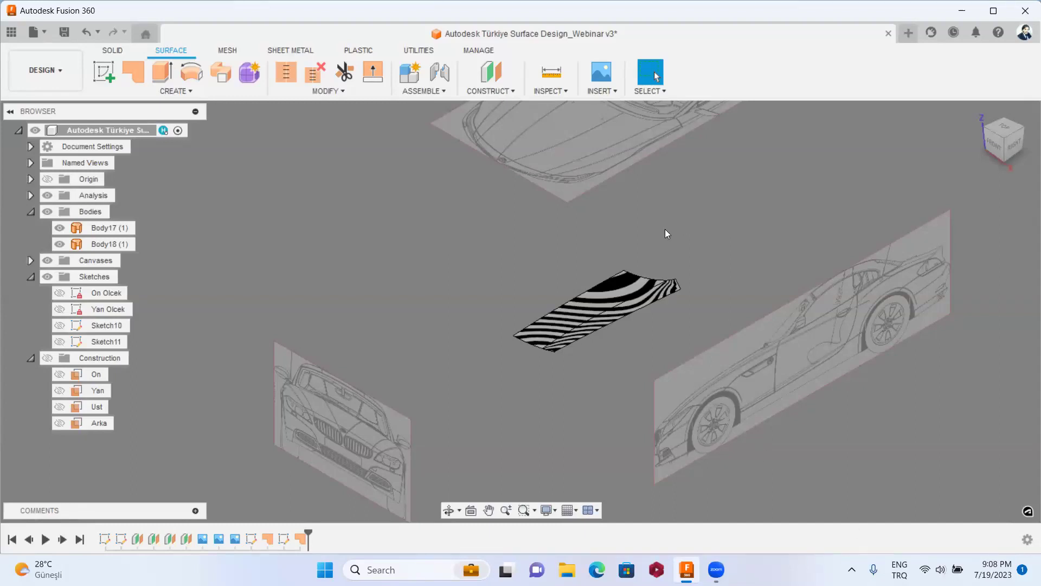
{"action": "left_click", "coordinate": [651, 300]}
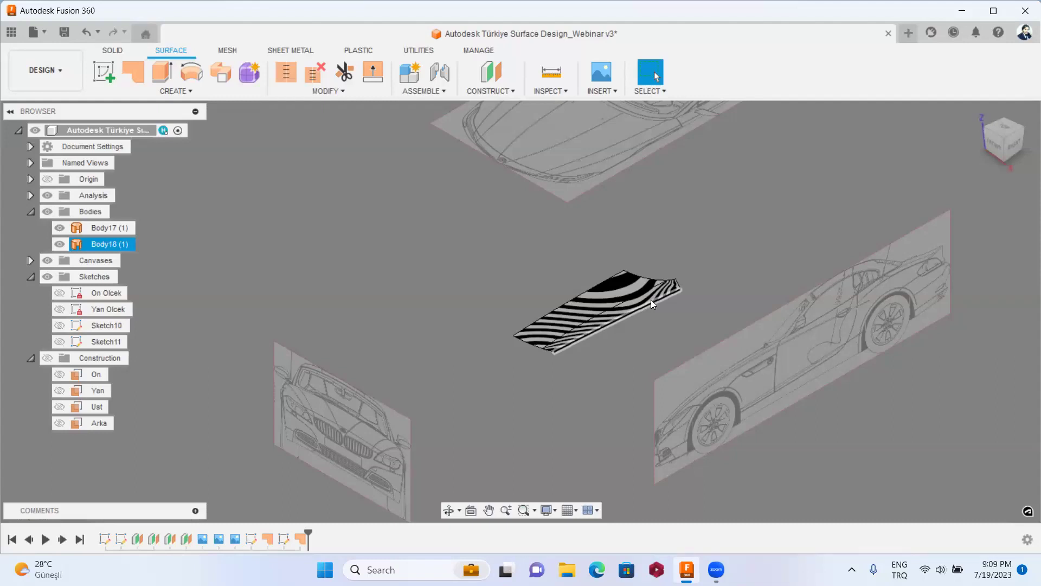
{"action": "left_click", "coordinate": [664, 253]}
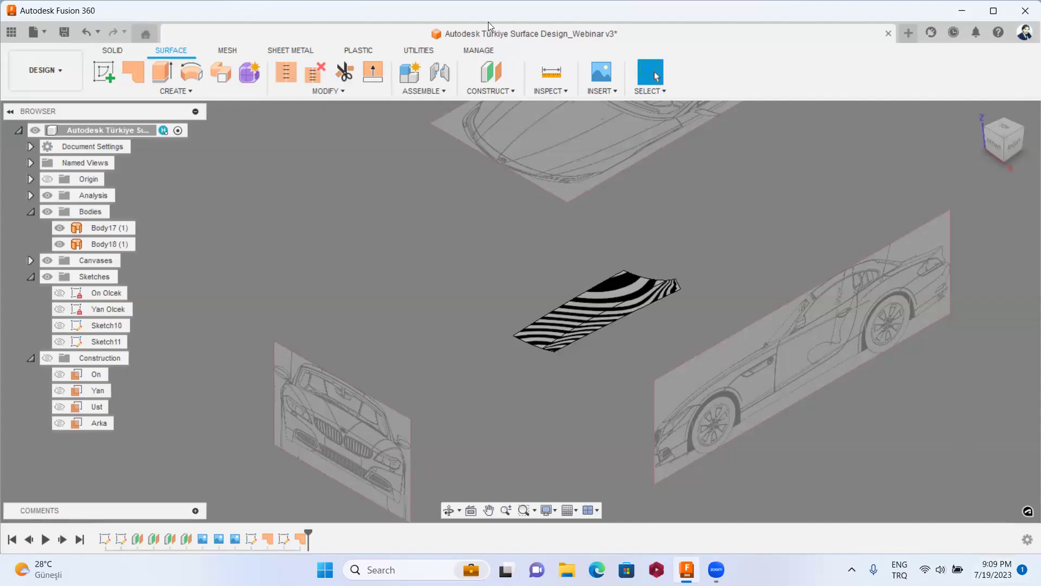
{"action": "key", "text": "F6"}
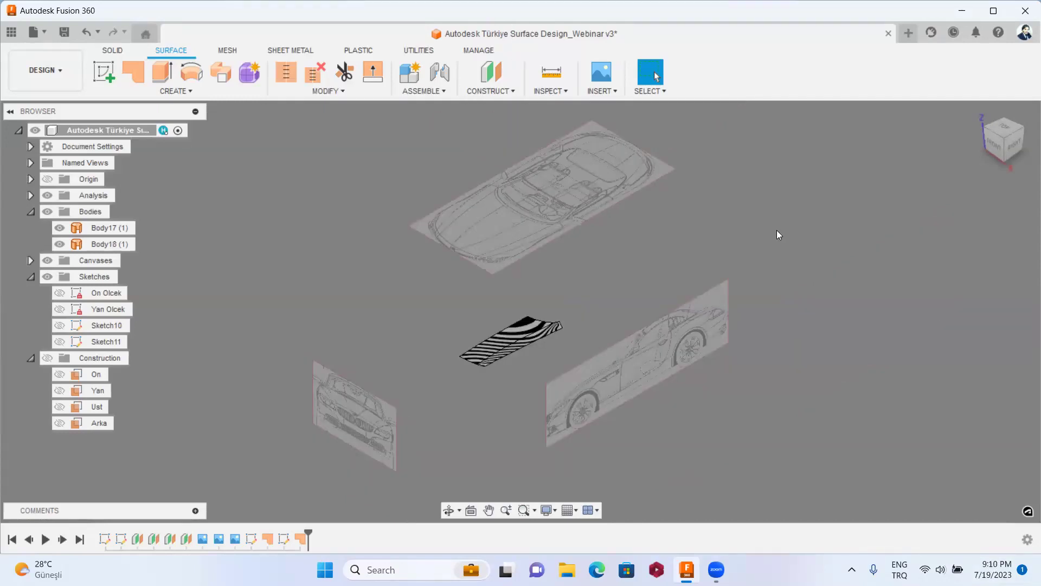